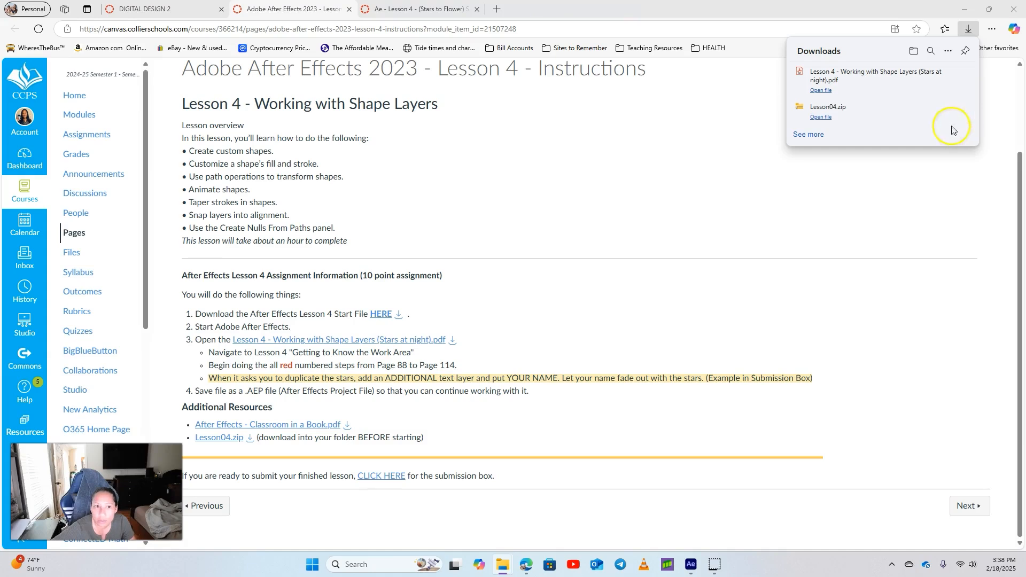
# Open the downloaded PDF "Lesson 4 - Working with Shape Layers (Stars at night)" from the browser's downloads
pyautogui.click(939, 76)
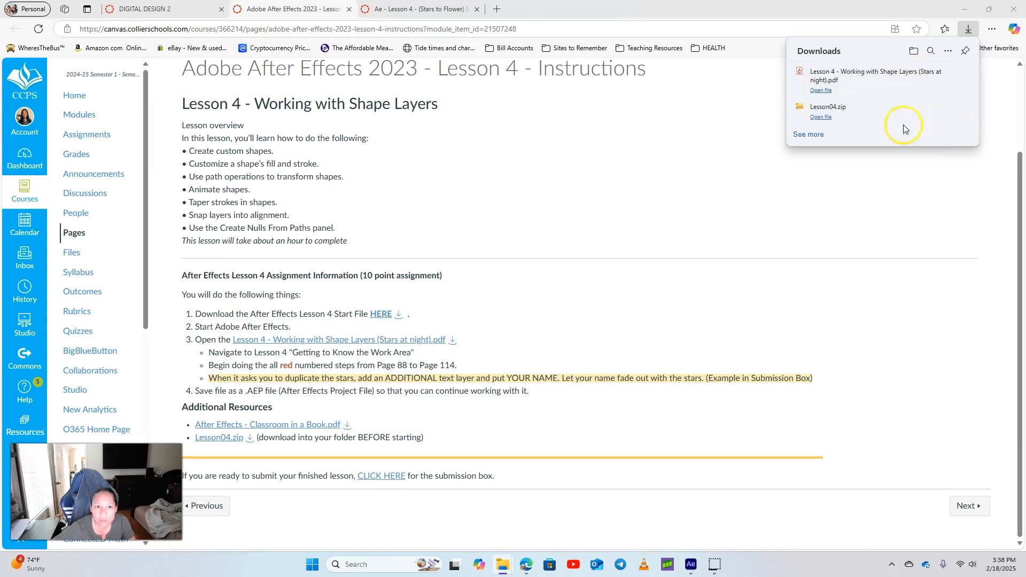
pyautogui.click(826, 92)
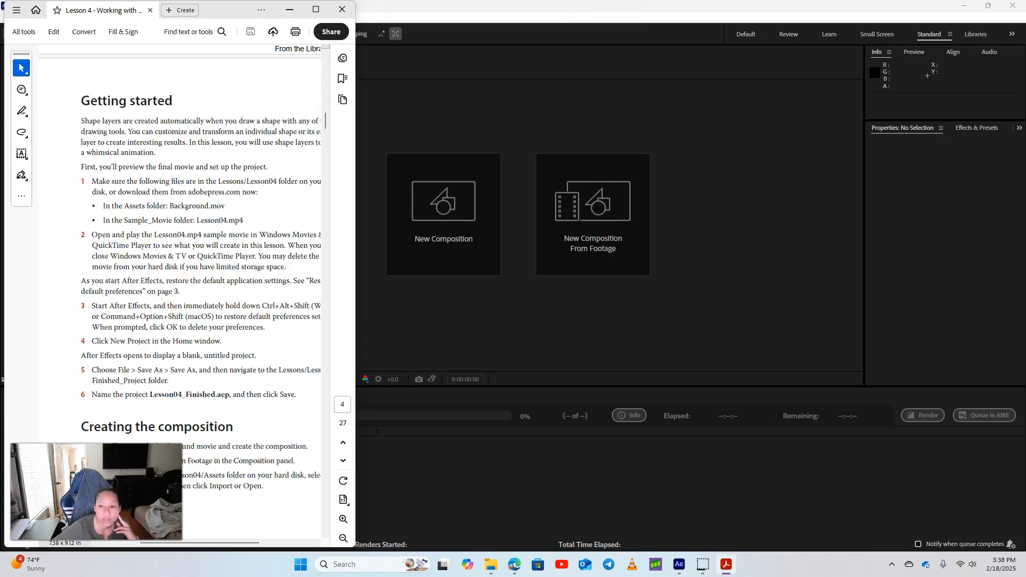
# Play the Lesson04 sample movie from the Sample_Movie folder, close the player and move the folder window out of the way
pyautogui.doubleClick(877, 232)
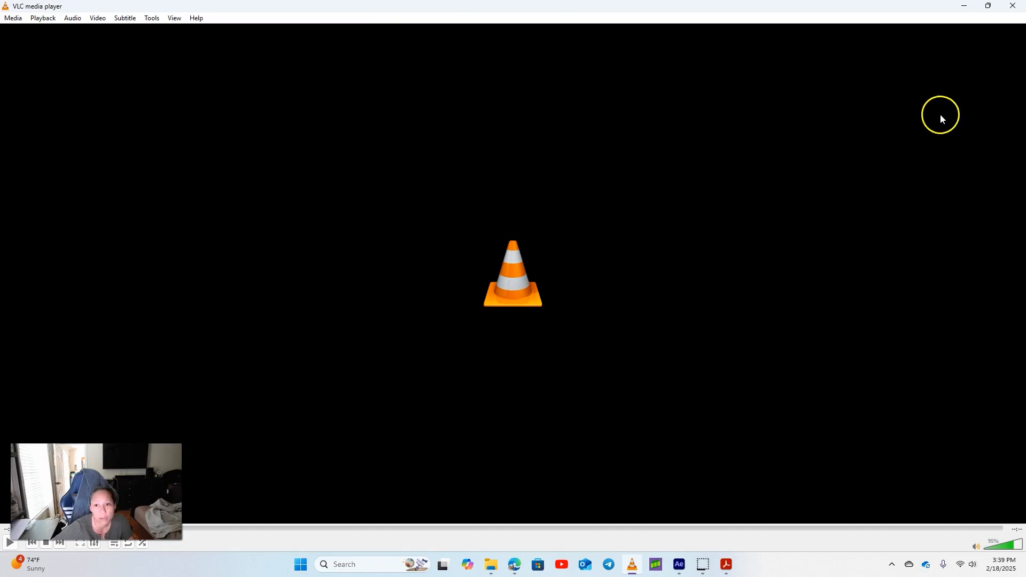
pyautogui.click(1012, 6)
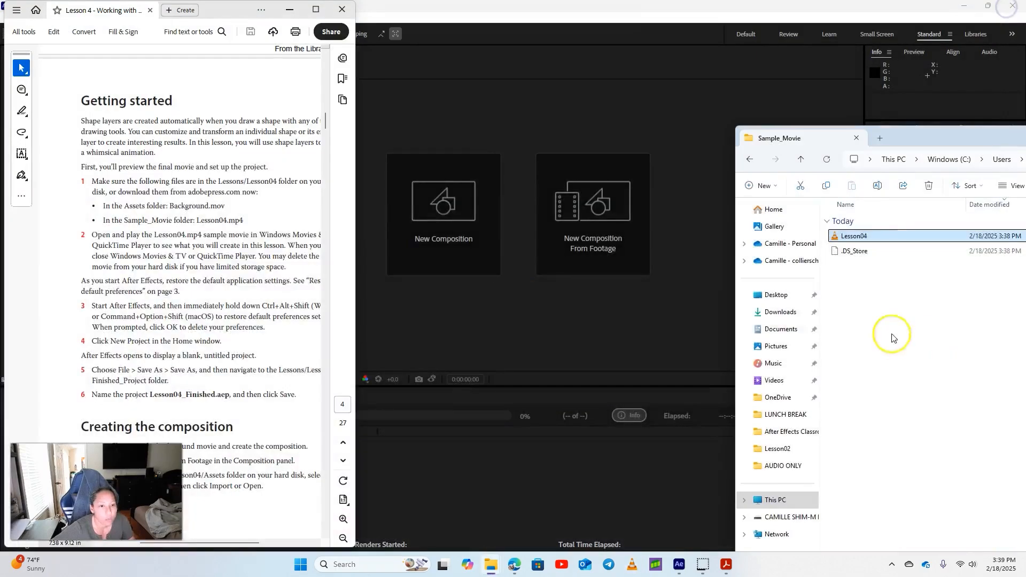
pyautogui.click(753, 190)
pyautogui.click(750, 163)
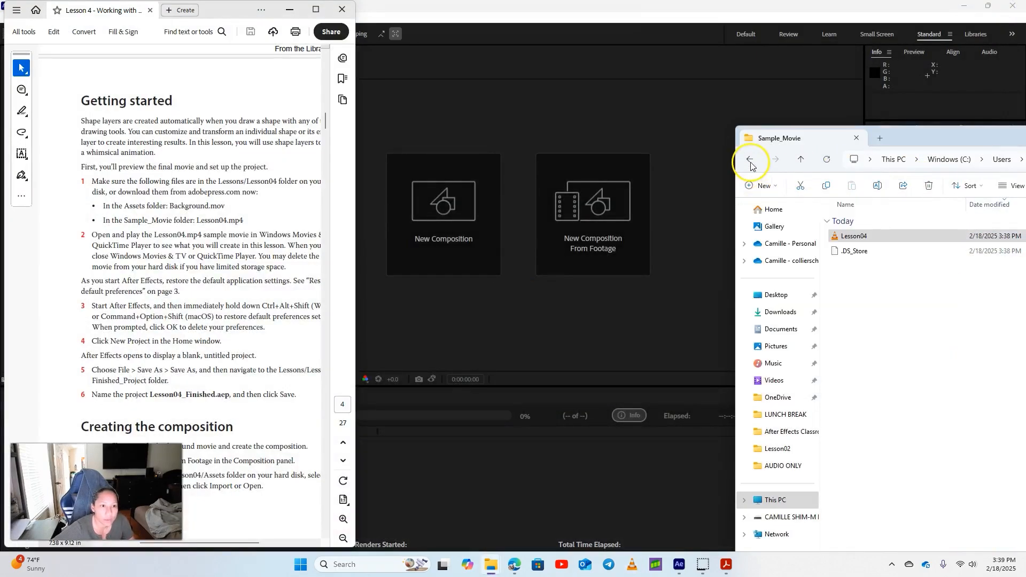
pyautogui.moveTo(904, 142); pyautogui.dragTo(1025, 124)
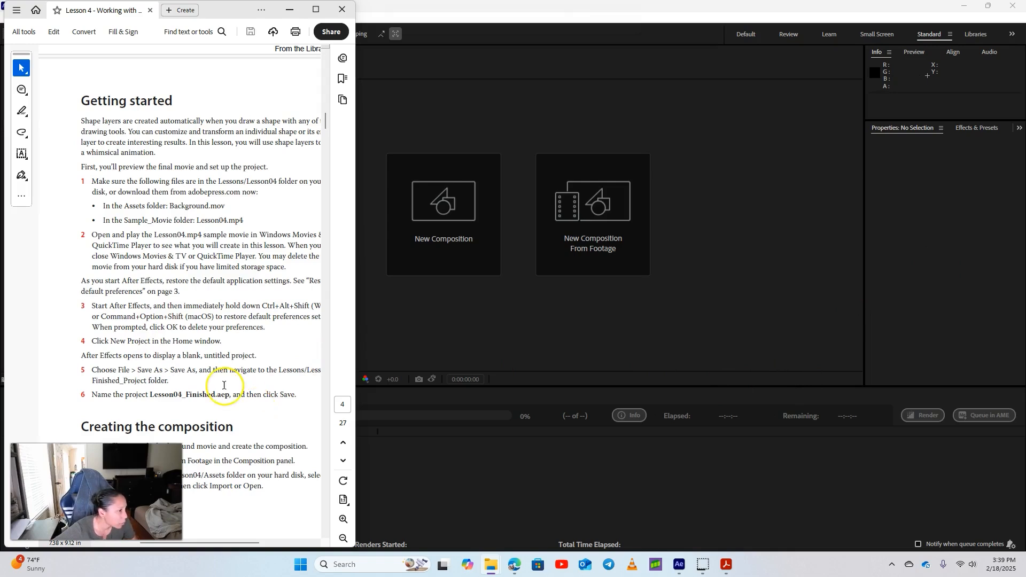
# Switch to After Effects and create a new composition from the Background.mov footage in the Lesson04 Assets folder
pyautogui.scroll(-10, 223, 385)
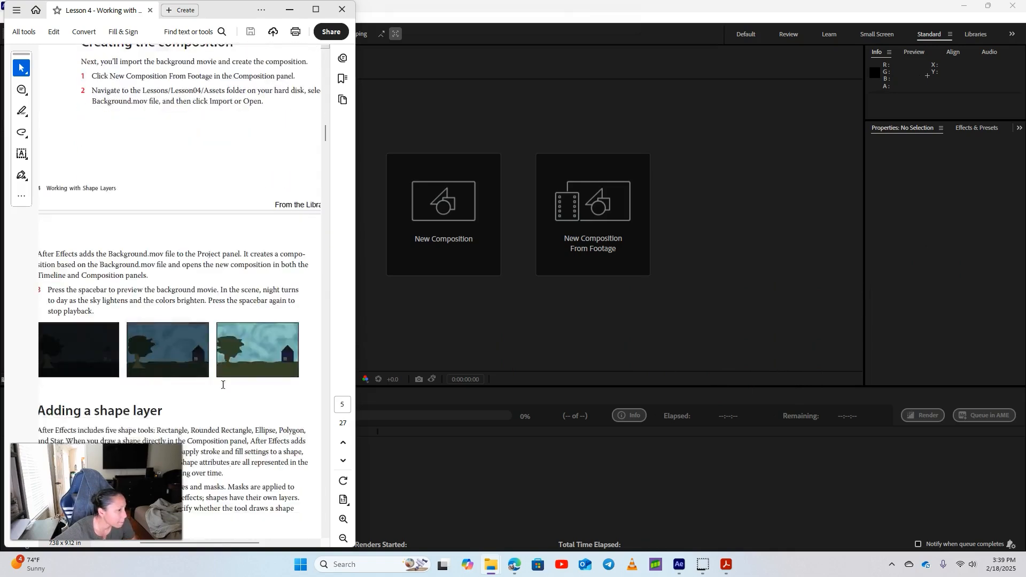
pyautogui.moveTo(245, 543); pyautogui.dragTo(238, 543)
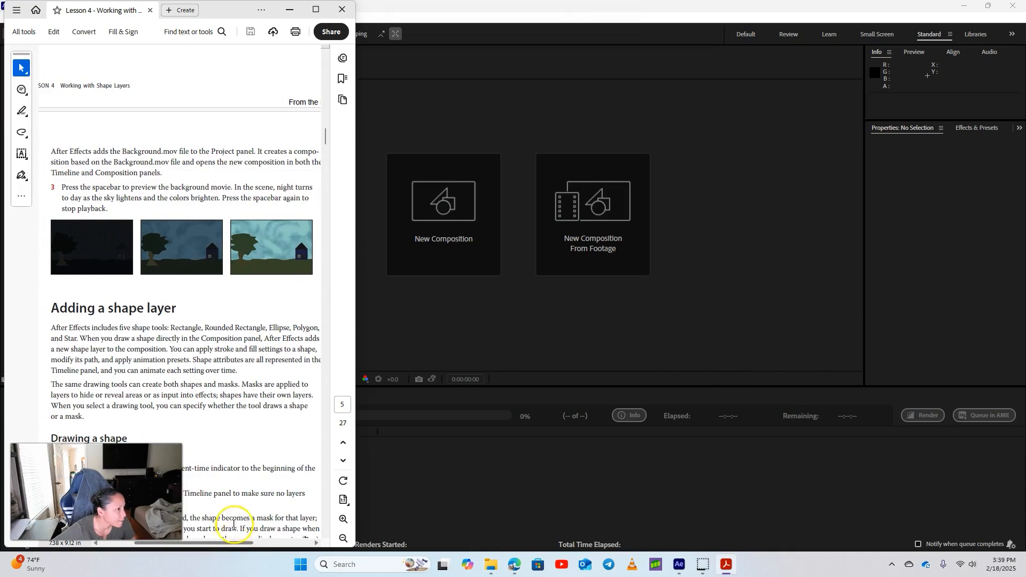
pyautogui.scroll(6, 235, 400)
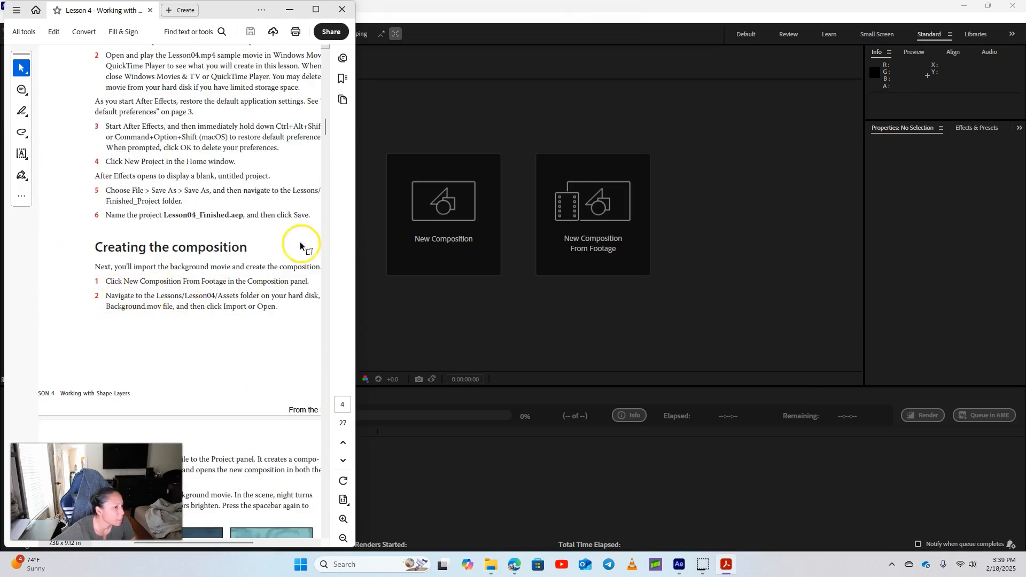
pyautogui.click(500, 43)
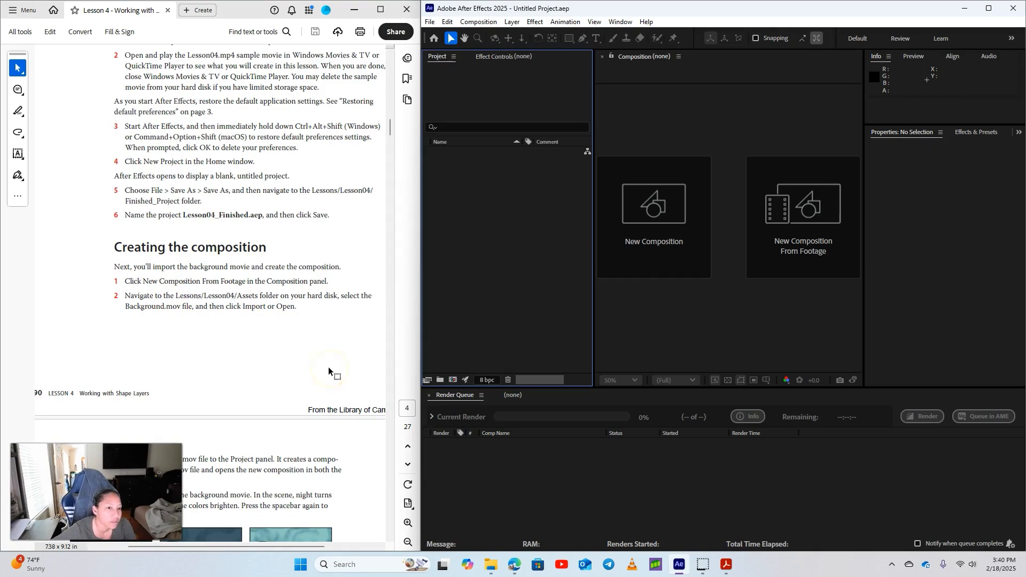
pyautogui.click(803, 244)
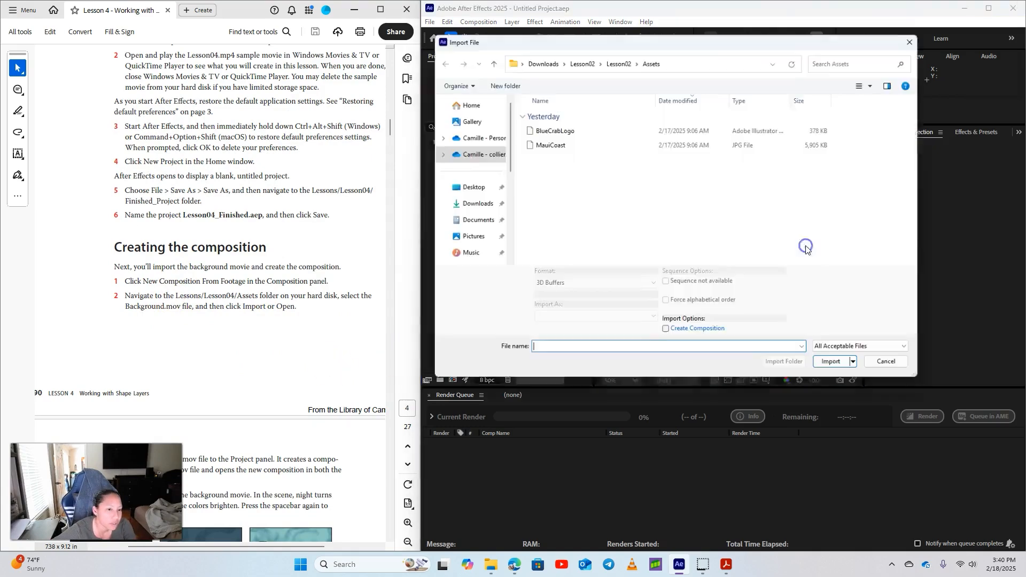
pyautogui.click(536, 58)
pyautogui.doubleClick(605, 114)
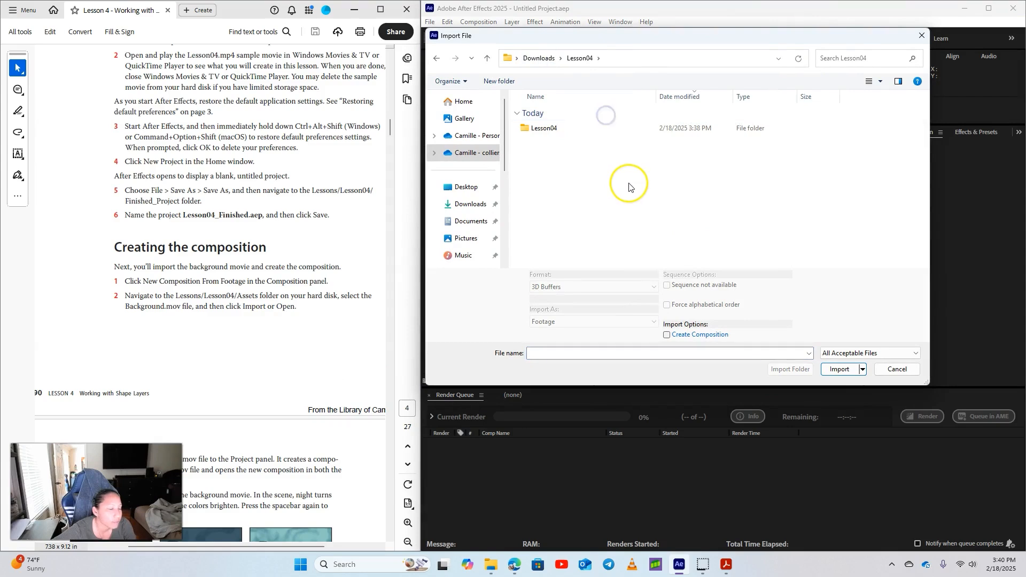
pyautogui.doubleClick(541, 129)
pyautogui.doubleClick(549, 130)
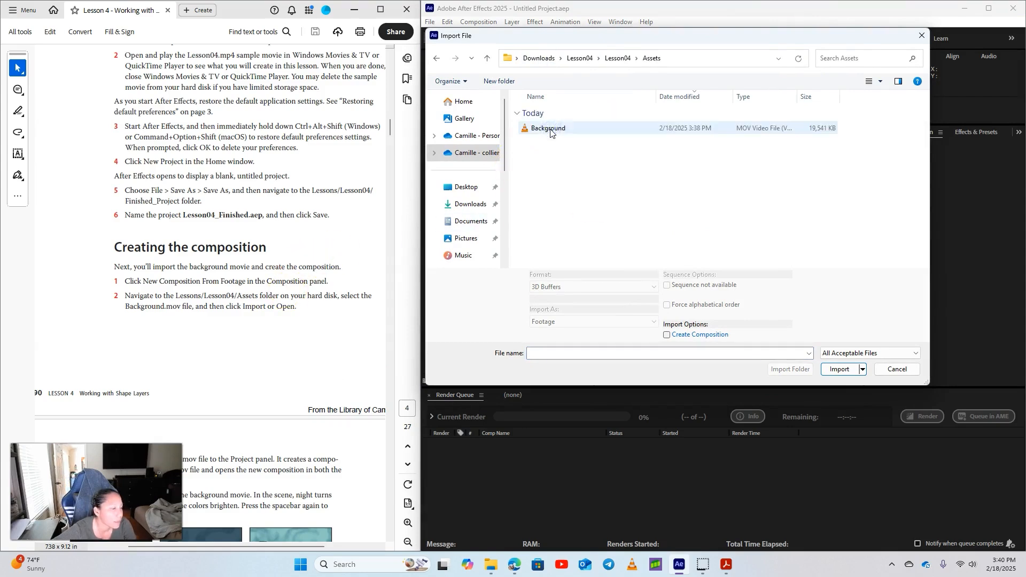
pyautogui.click(554, 133)
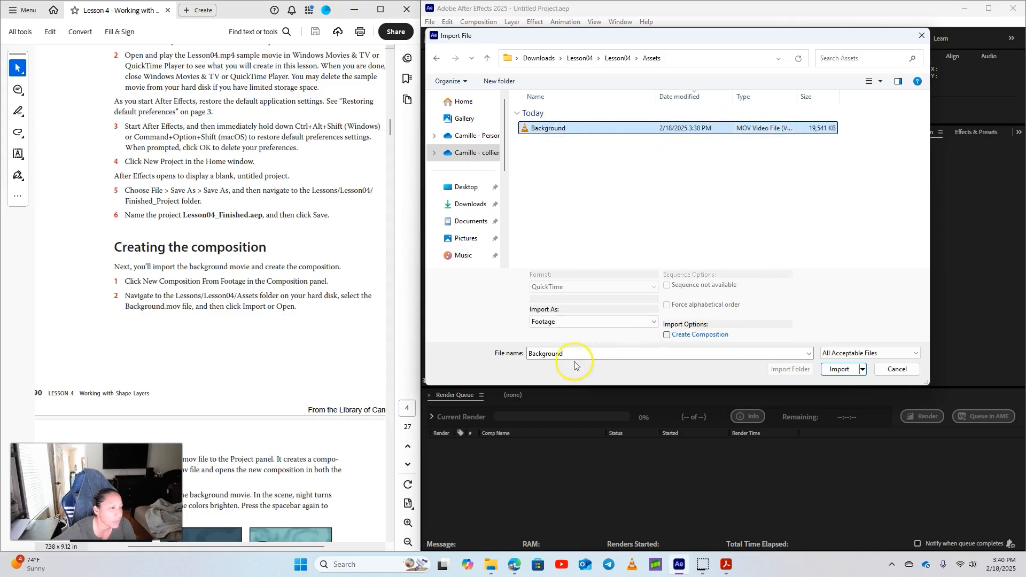
pyautogui.scroll(-4, 291, 339)
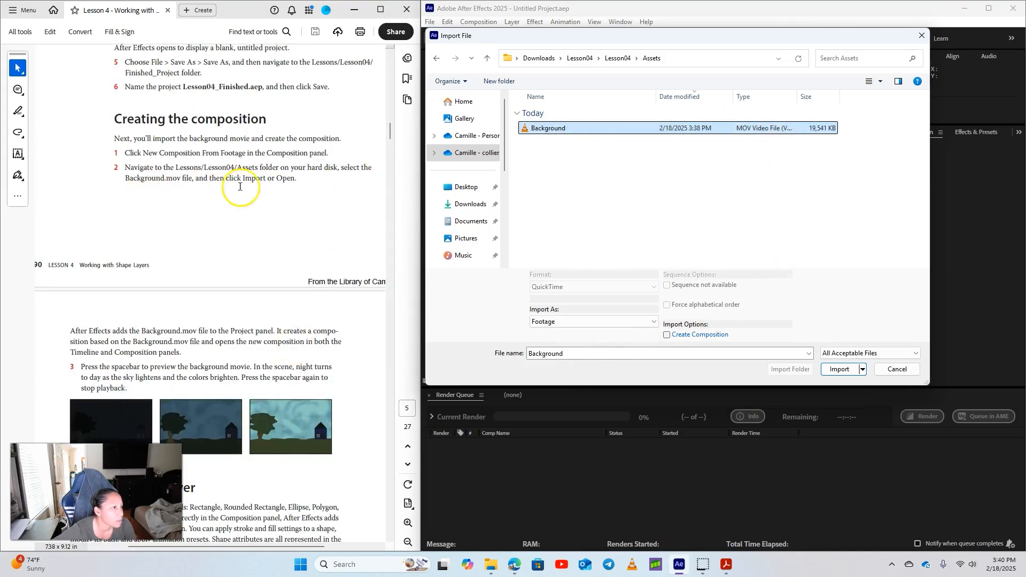
pyautogui.click(839, 370)
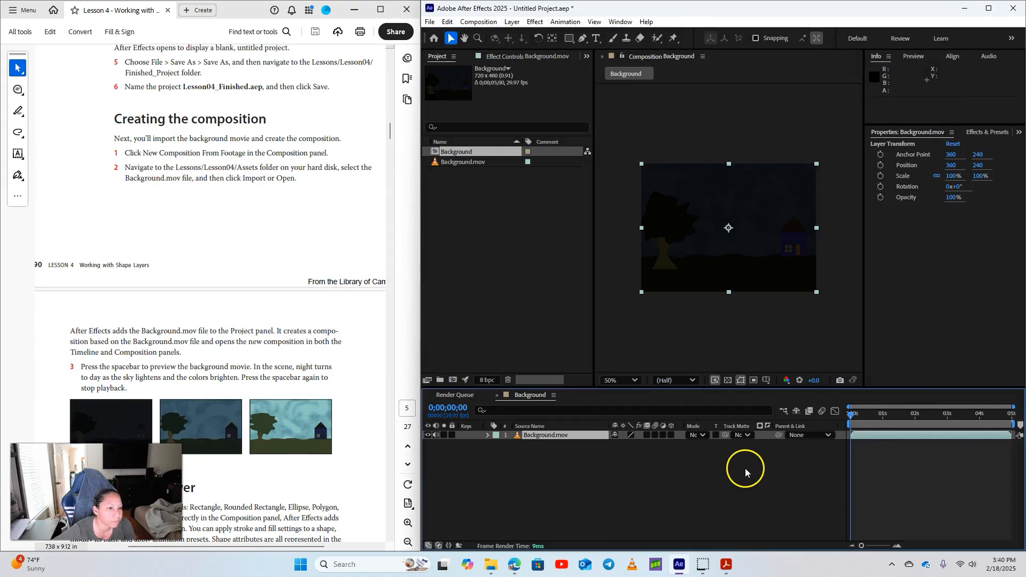
# Preview the background movie in the composition and stop the playback
pyautogui.scroll(-3, 218, 348)
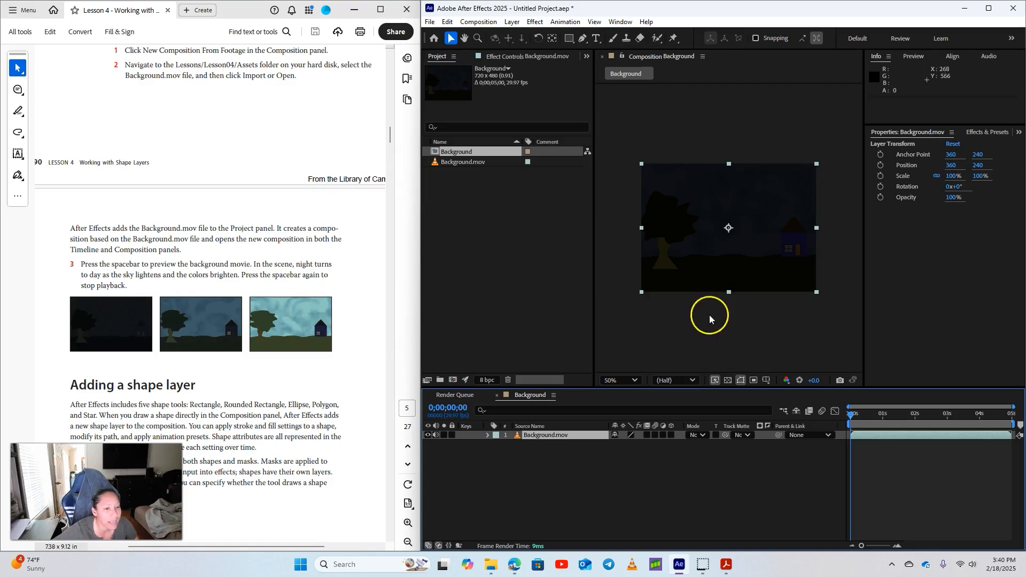
pyautogui.press('space')
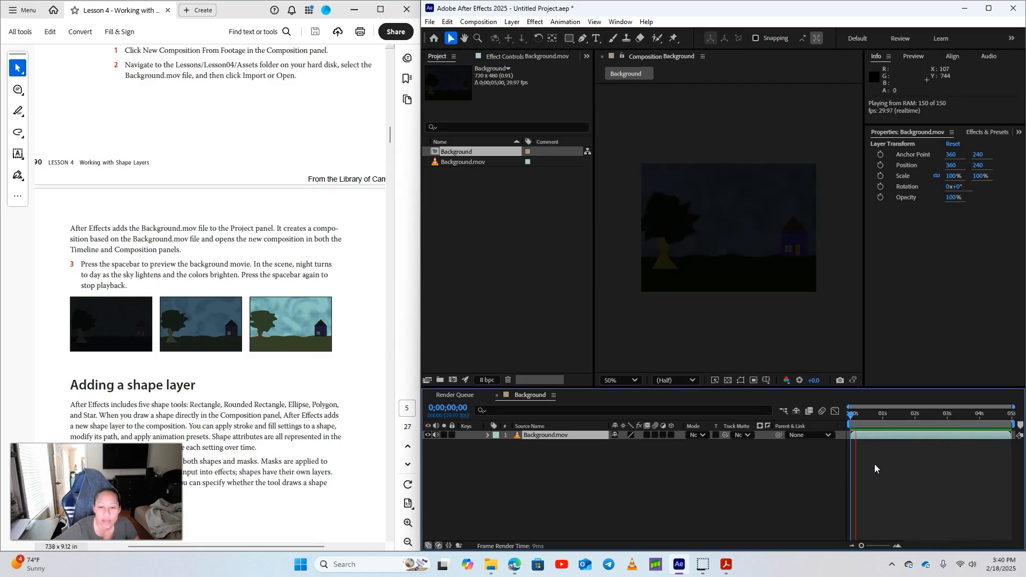
pyautogui.press('space')
# Draw a rectangular mask on the selected Background.mov layer with the Rectangle tool and undo it
pyautogui.scroll(-3, 315, 412)
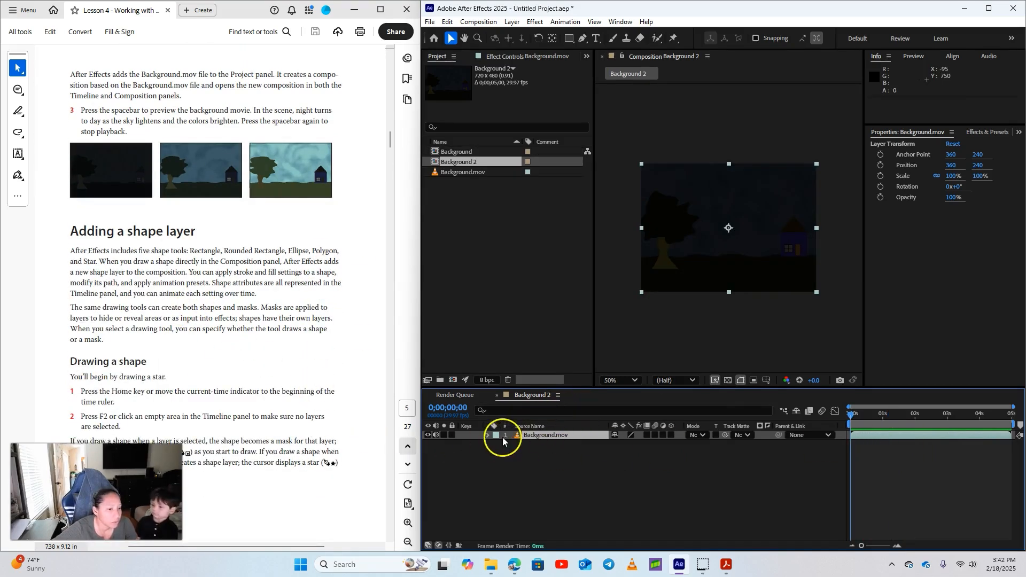
pyautogui.click(576, 464)
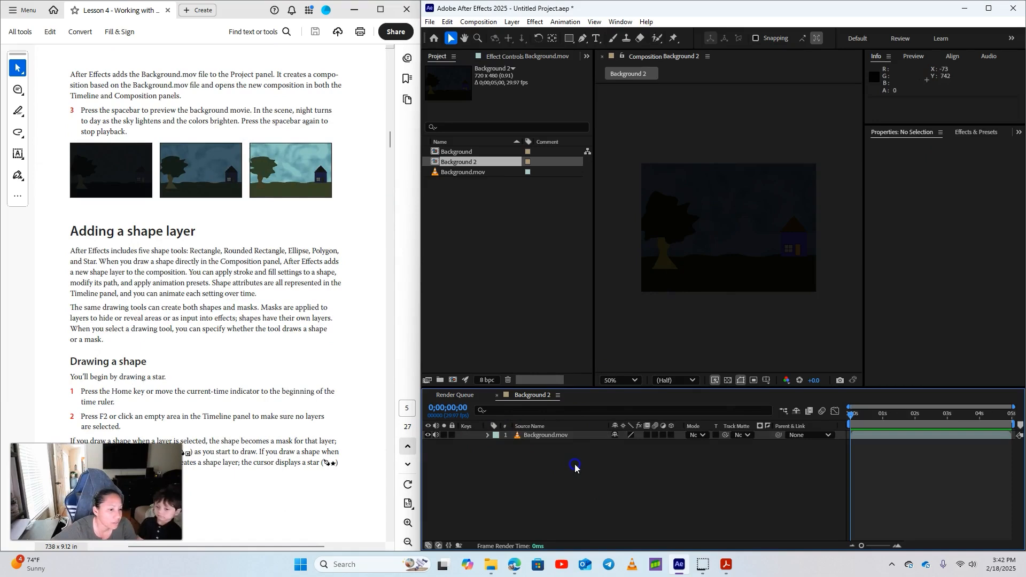
pyautogui.click(551, 434)
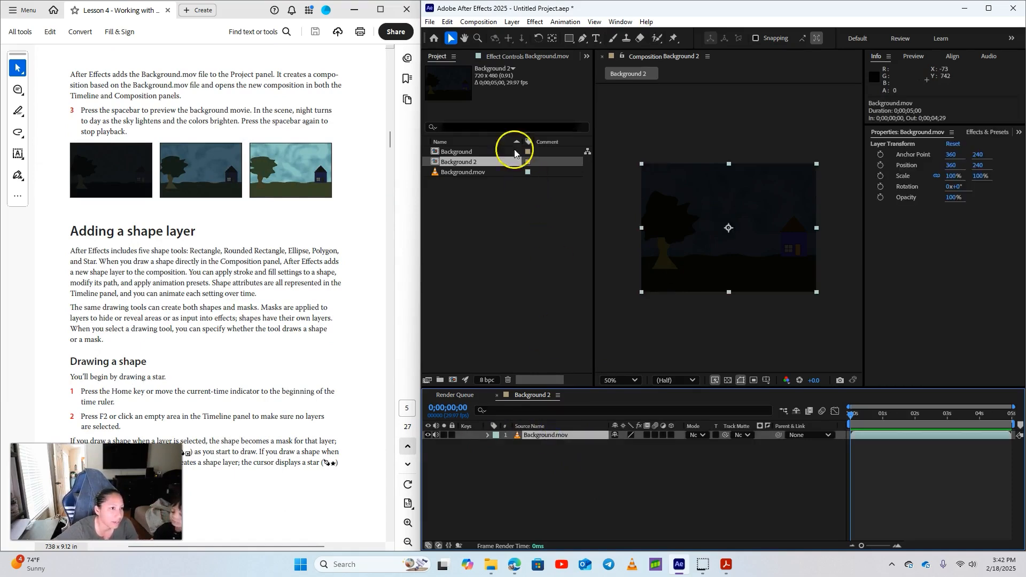
pyautogui.click(571, 37)
pyautogui.moveTo(678, 197); pyautogui.dragTo(774, 260)
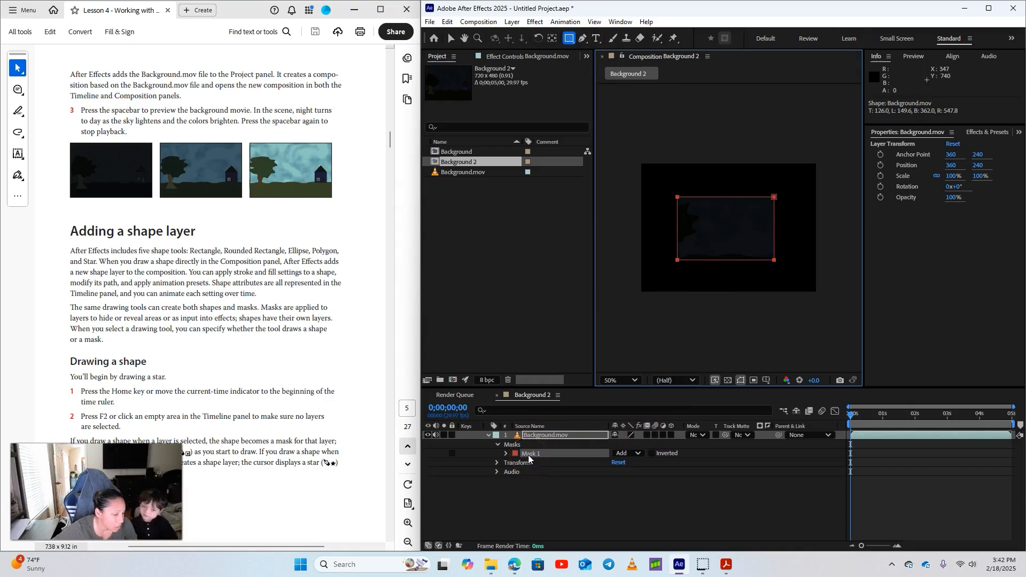
pyautogui.hotkey('ctrl', 'z')
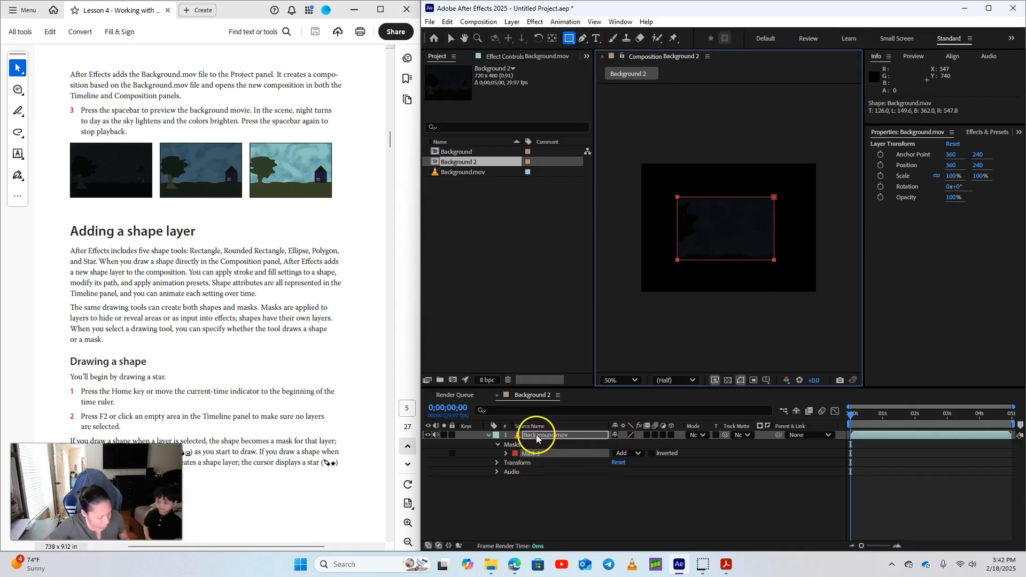
# Draw a rectangle about 416 by 204 near the middle of the scene with no layer selected, making it a shape layer
pyautogui.click(582, 473)
pyautogui.click(564, 437)
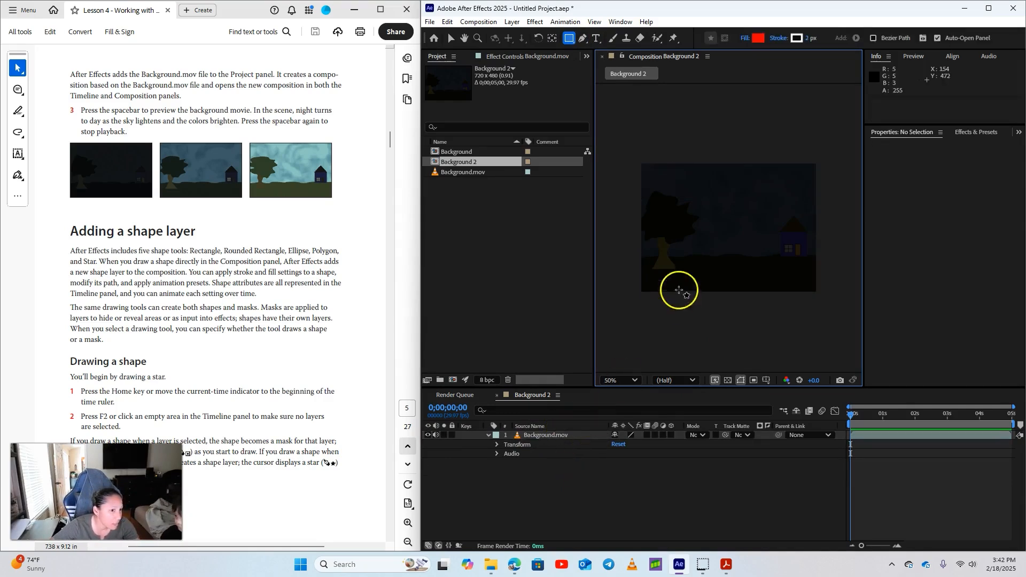
pyautogui.moveTo(674, 207); pyautogui.dragTo(785, 262)
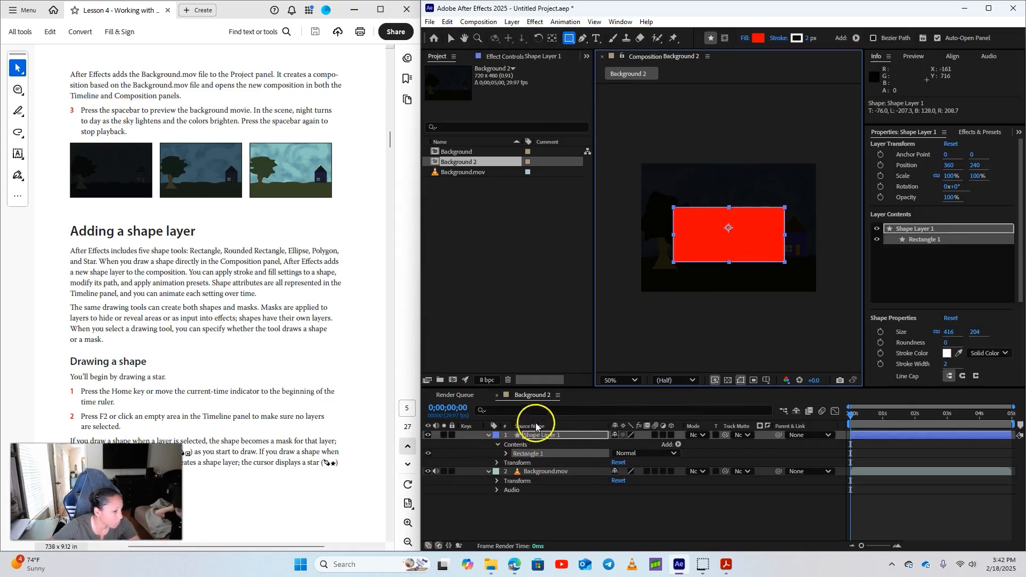
# Review the guide's note on masks versus shape layers and select the Background.mov layer to check the drawing cursor
pyautogui.scroll(-1, 150, 334)
pyautogui.scroll(-6, 160, 345)
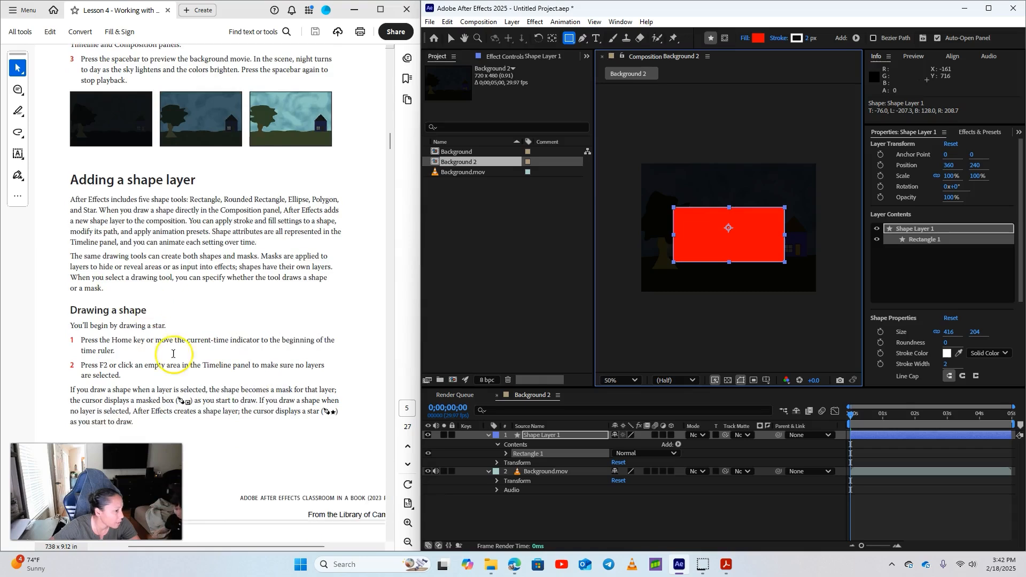
pyautogui.moveTo(70, 261)
pyautogui.mouseDown()
pyautogui.moveTo(231, 268)
pyautogui.moveTo(257, 286)
pyautogui.moveTo(274, 284)
pyautogui.mouseUp()
pyautogui.scroll(-2, 325, 366)
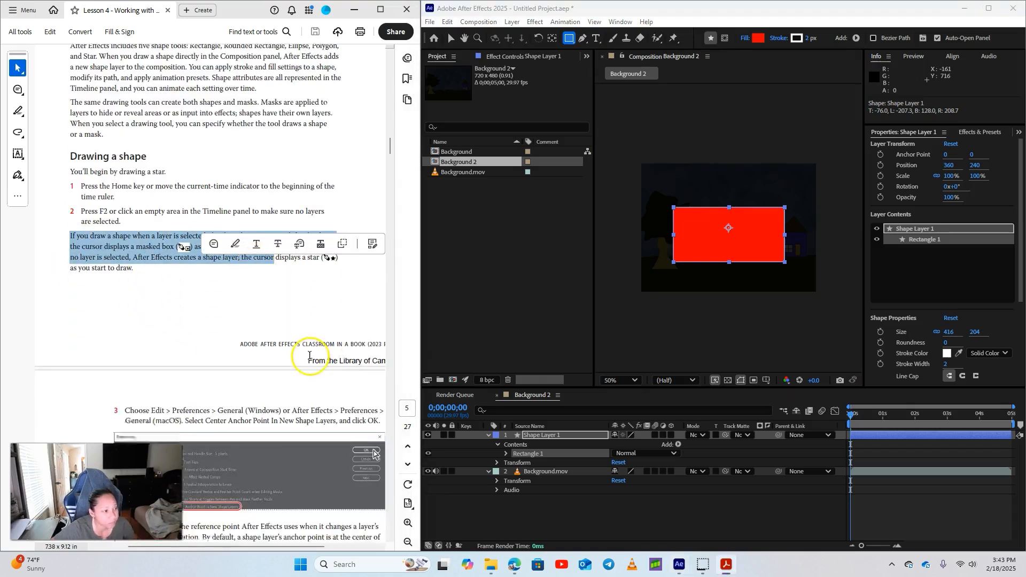
pyautogui.click(201, 290)
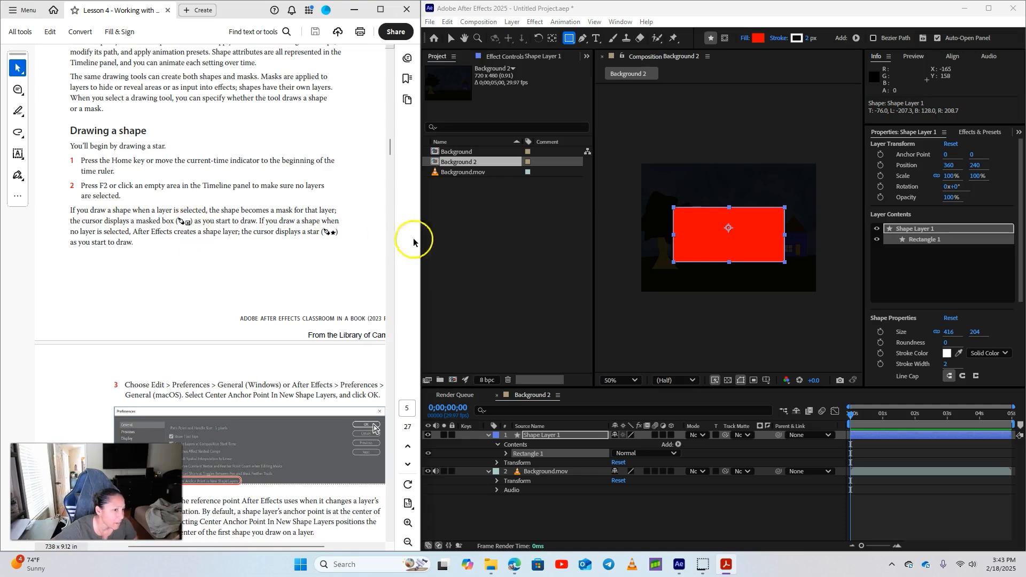
pyautogui.click(539, 471)
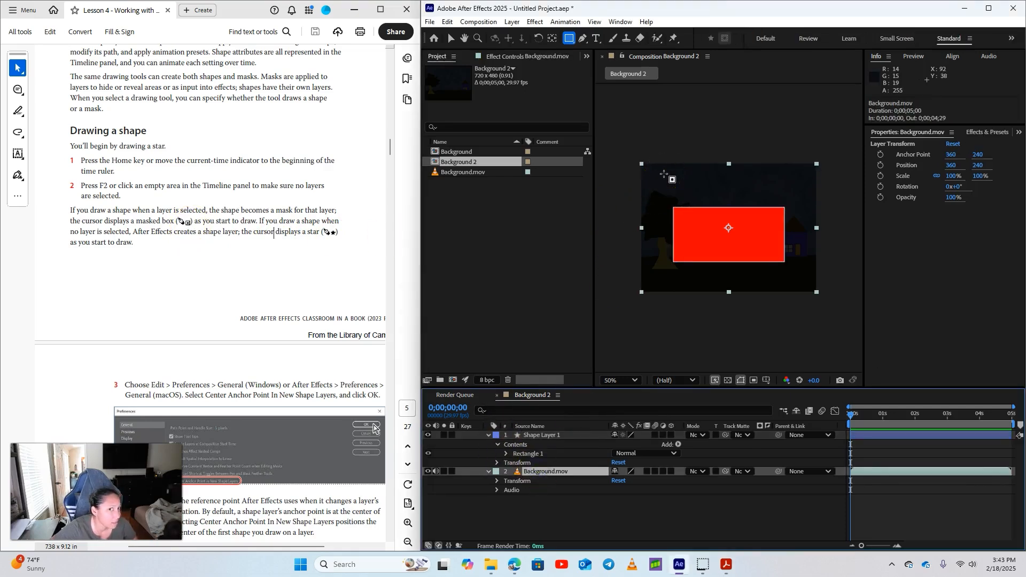
# Enable Center Anchor Point in New Shape Layers in the General preferences, following step 3 of the guide
pyautogui.scroll(-5, 291, 355)
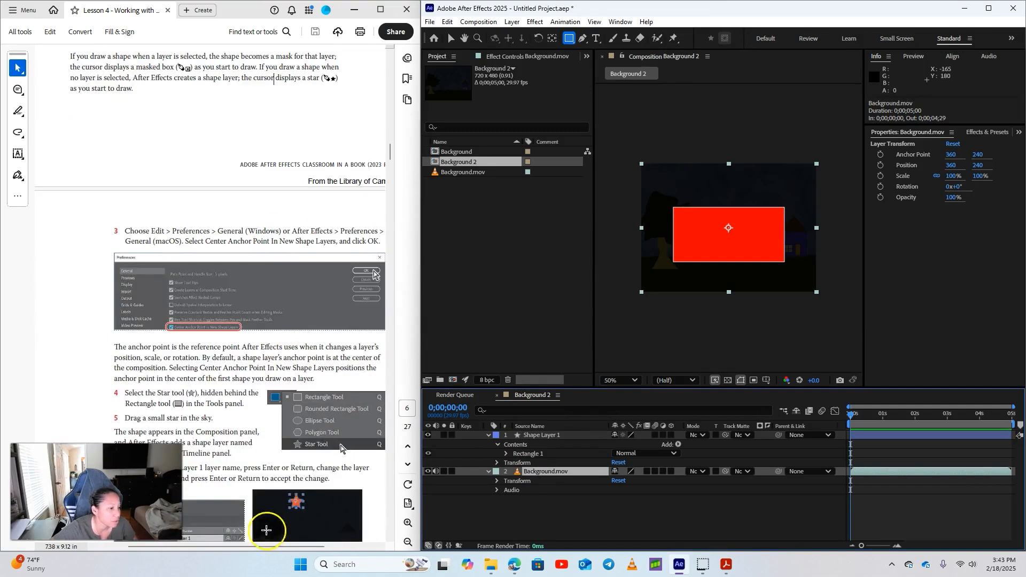
pyautogui.moveTo(256, 545); pyautogui.dragTo(288, 545)
pyautogui.scroll(-2, 183, 264)
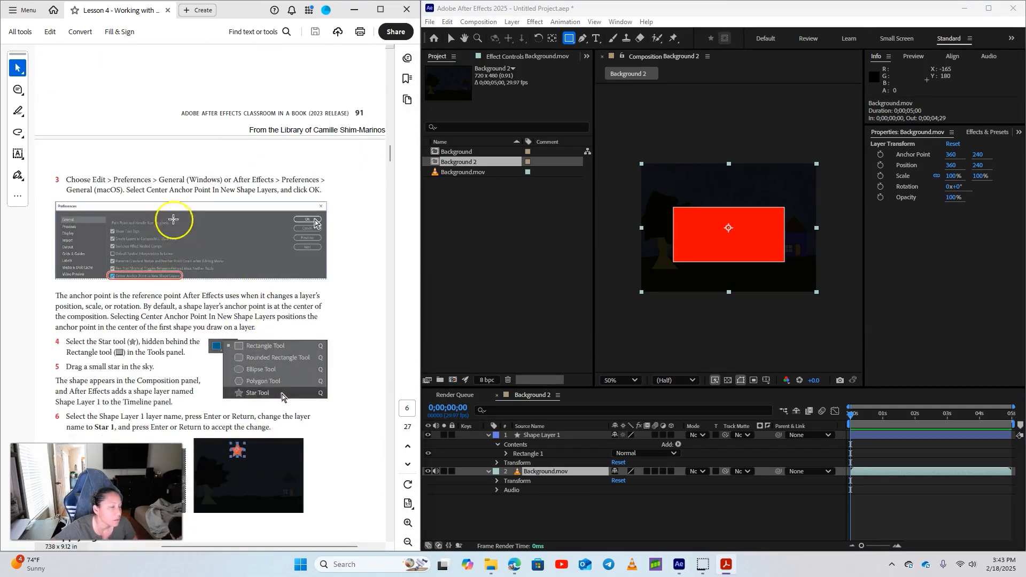
pyautogui.click(451, 16)
pyautogui.click(448, 21)
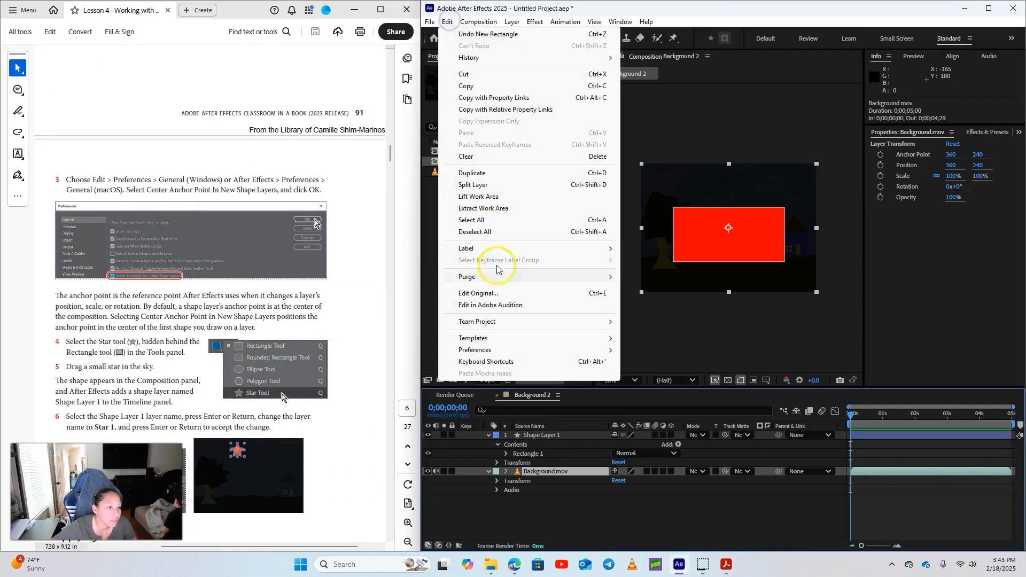
pyautogui.moveTo(498, 352)
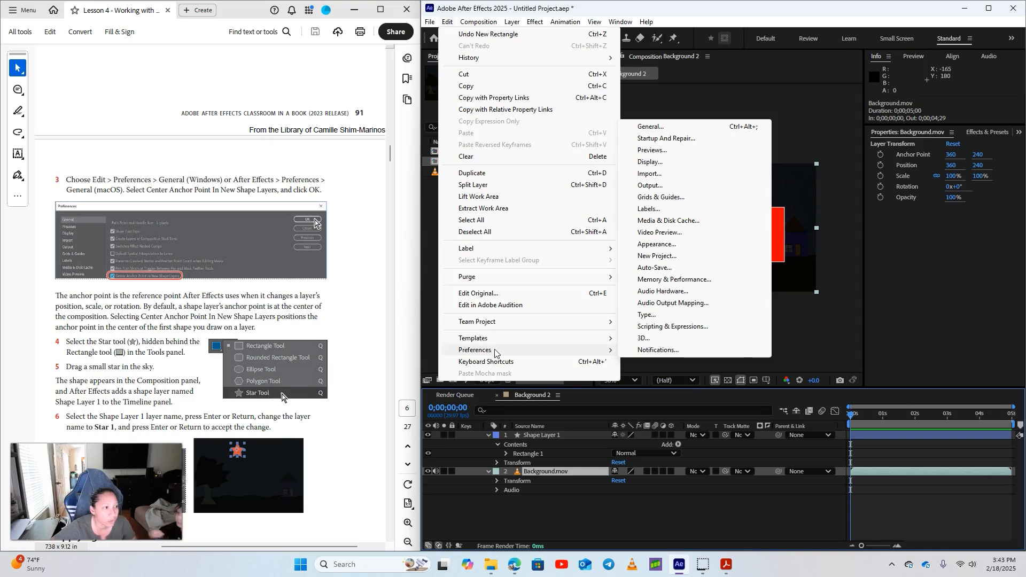
pyautogui.click(690, 129)
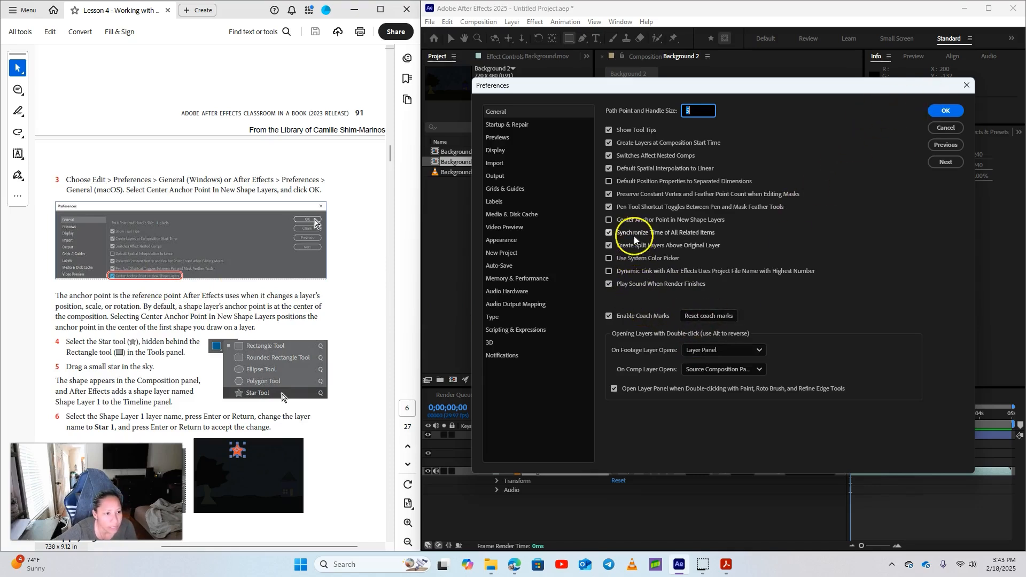
pyautogui.click(636, 219)
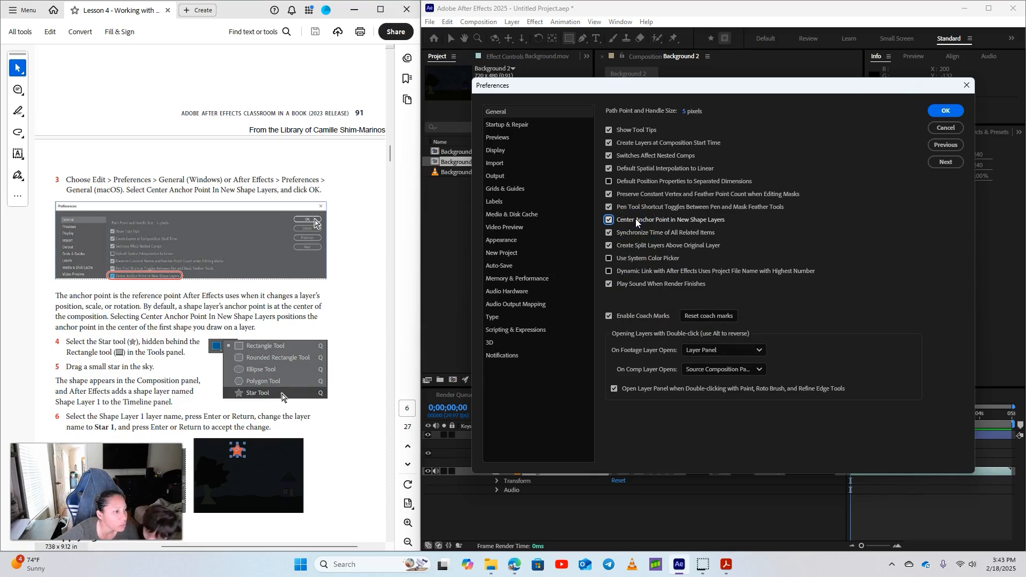
pyautogui.click(947, 111)
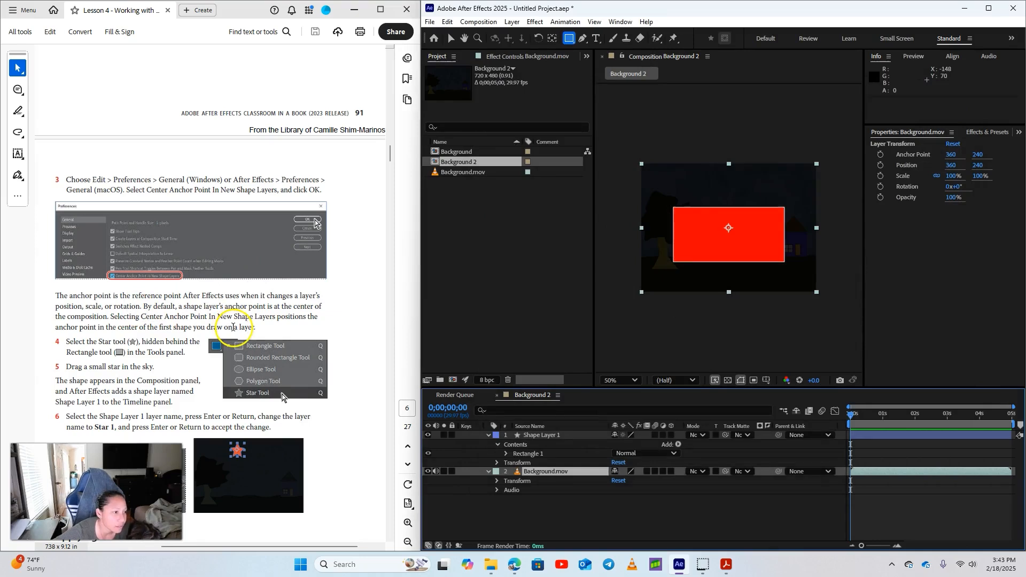
# Undo the red rectangle shape layer and draw a small star with an outer radius of about 50 in the sky using the Star tool
pyautogui.scroll(-2, 232, 327)
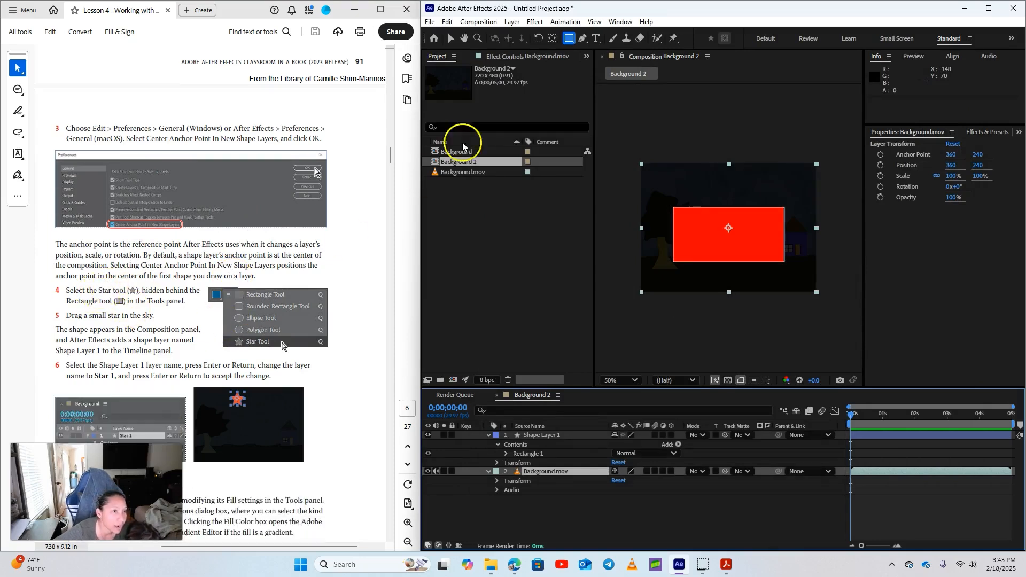
pyautogui.click(570, 39)
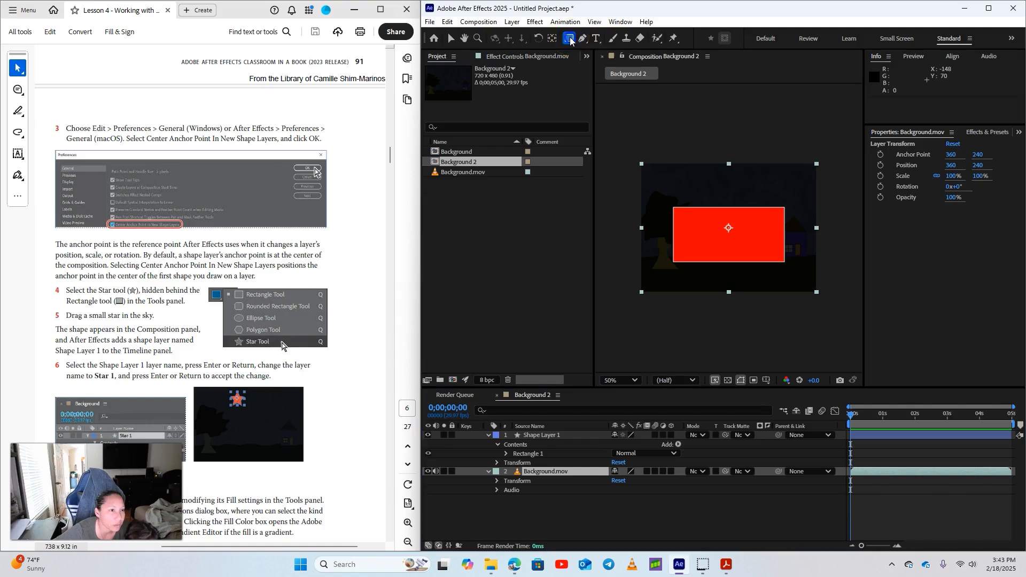
pyautogui.click(611, 86)
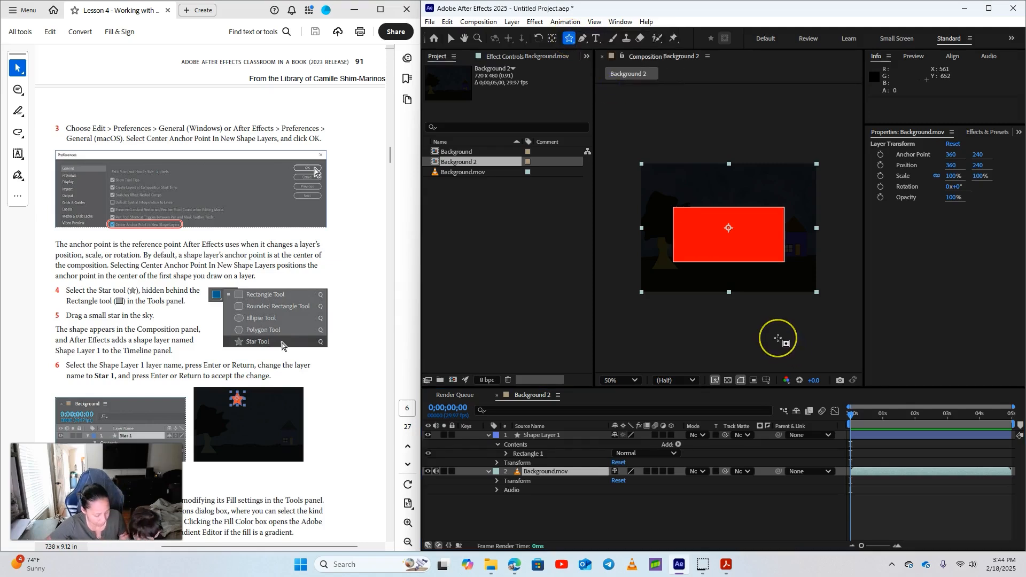
pyautogui.hotkey('ctrl', 'z')
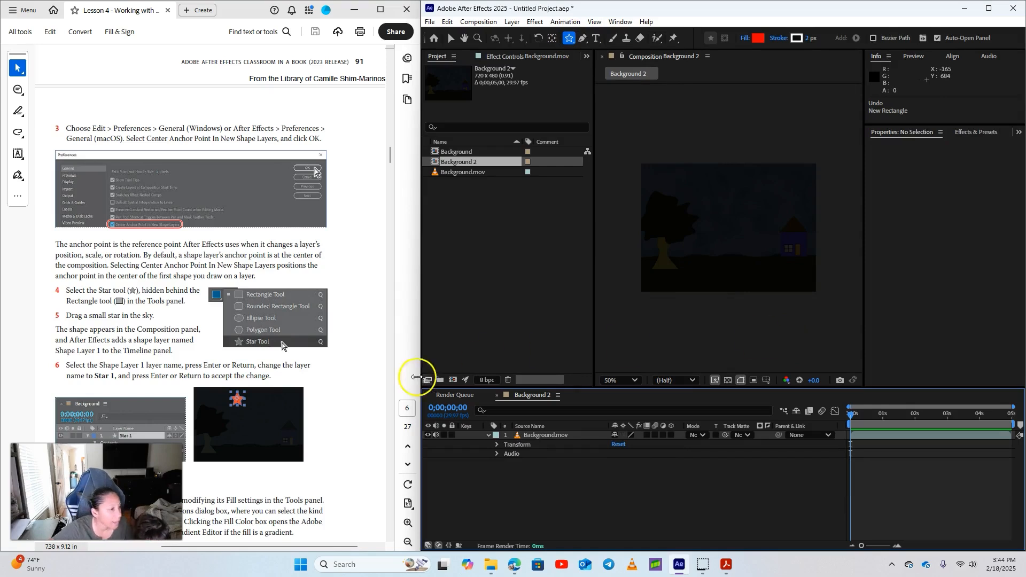
pyautogui.scroll(-1, 249, 361)
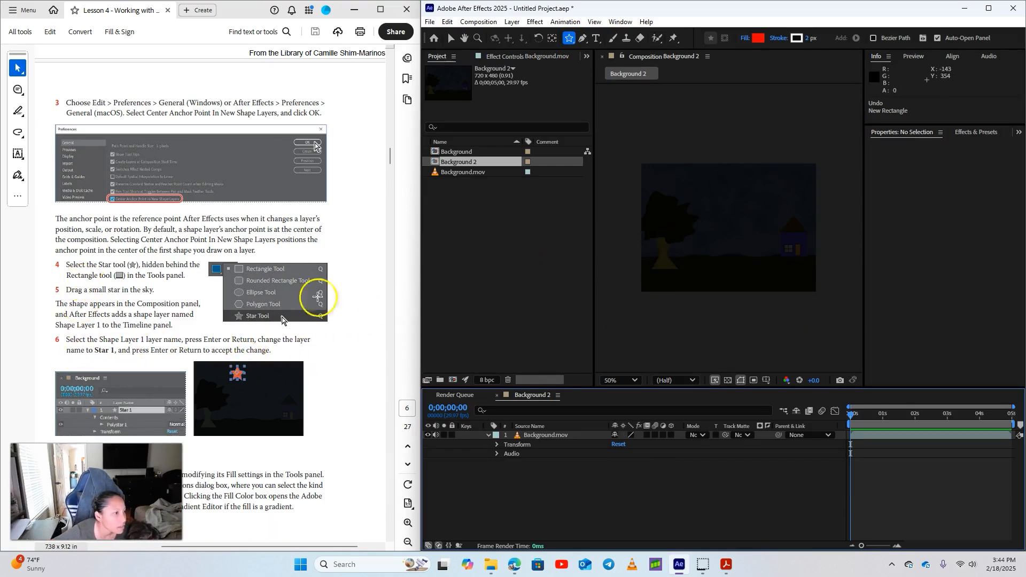
pyautogui.moveTo(710, 189); pyautogui.dragTo(722, 197)
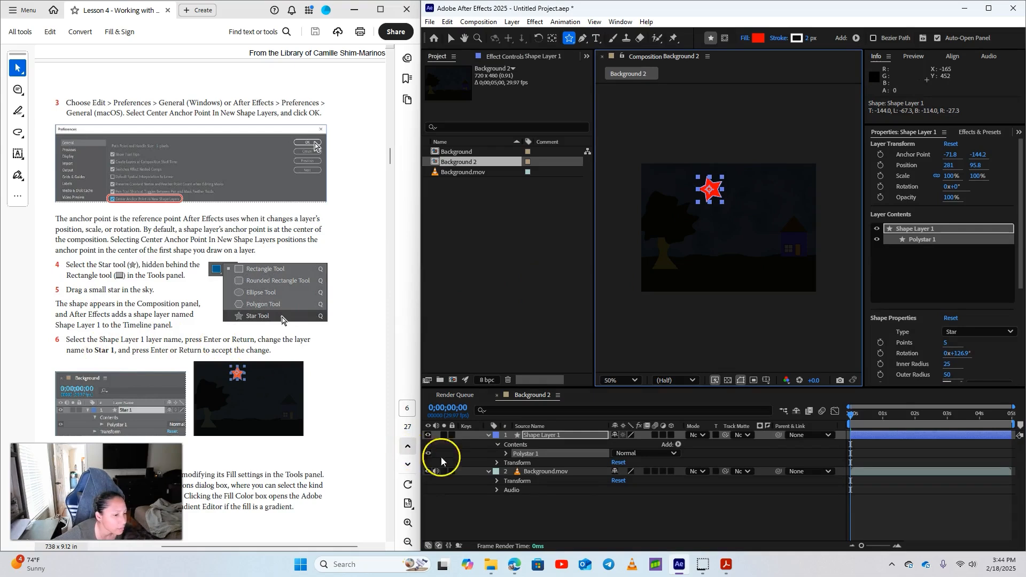
# Rename the star's shape layer to Star 1
pyautogui.click(550, 437)
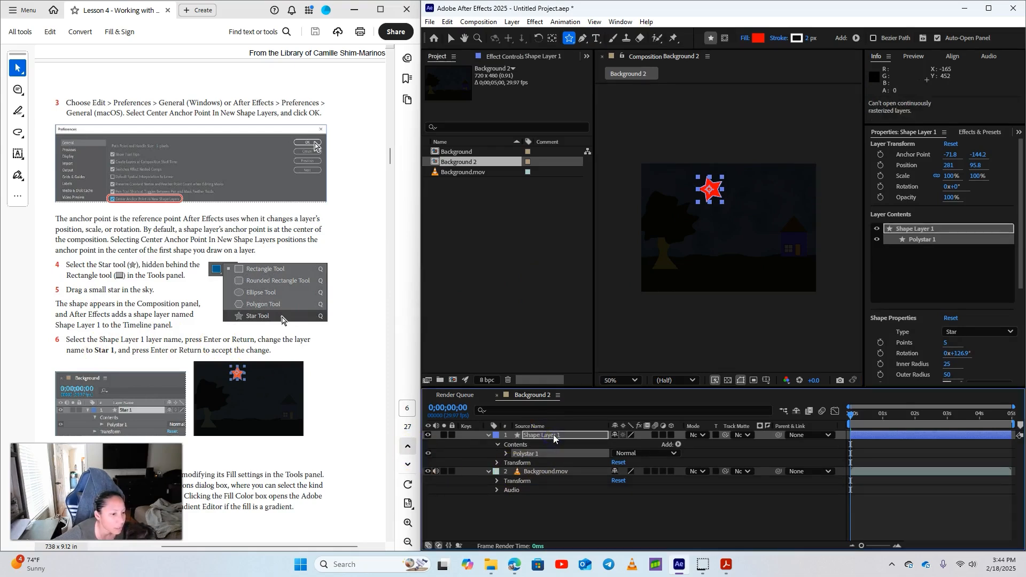
pyautogui.doubleClick(553, 435)
pyautogui.rightClick(554, 434)
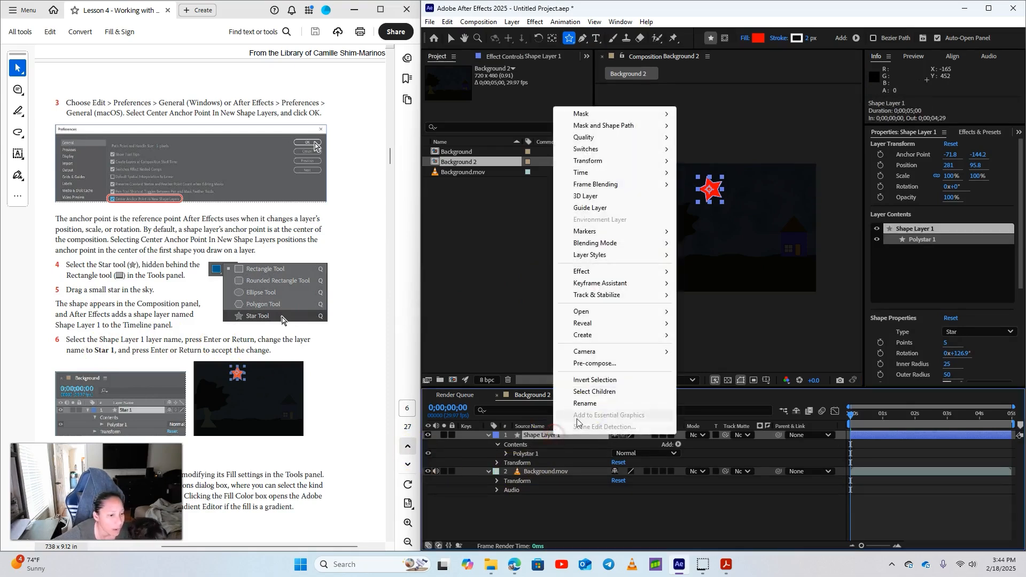
pyautogui.click(590, 408)
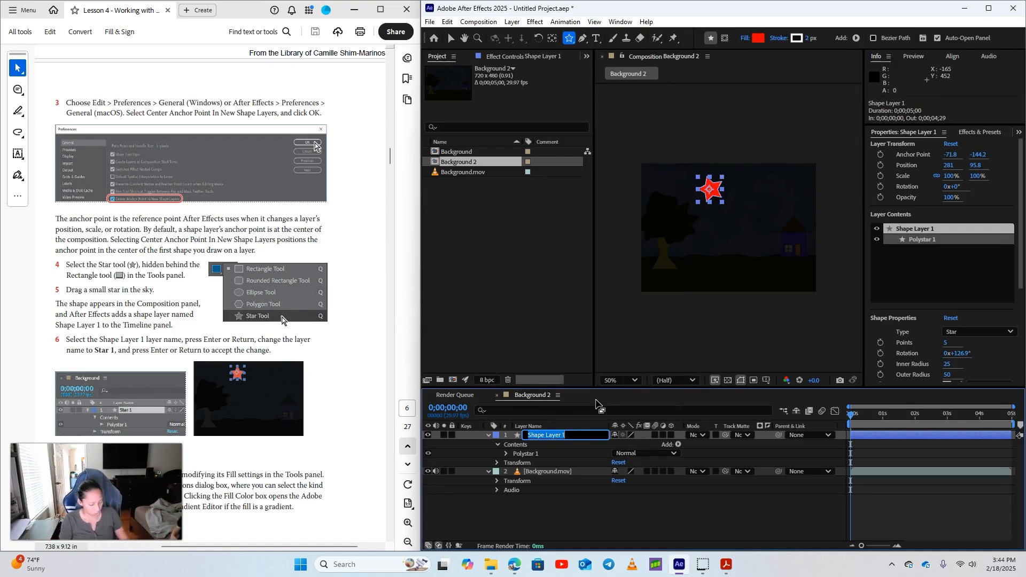
pyautogui.press('Return')
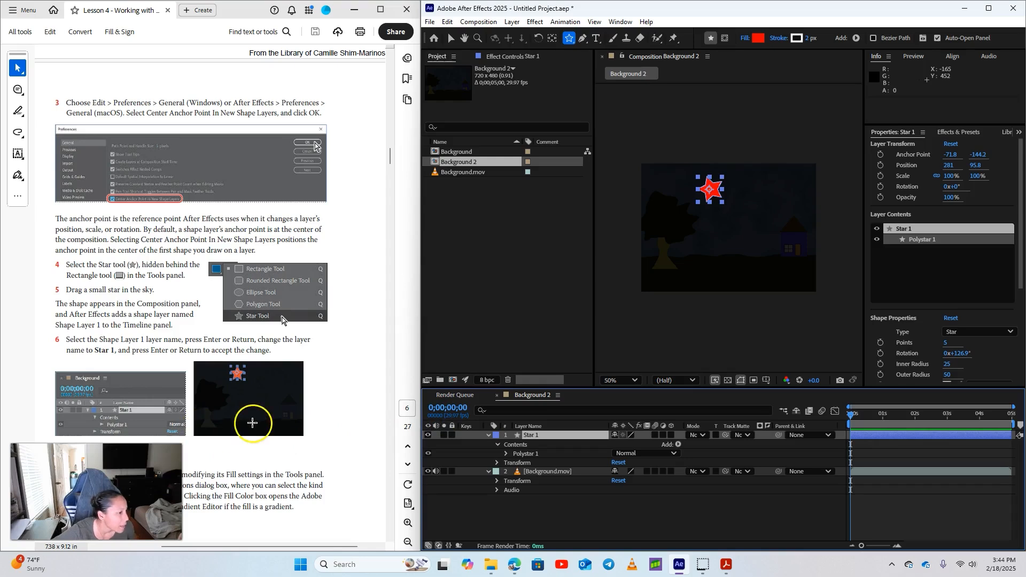
# Set the Star 1 shape's fill color to bright yellow with R 215, G 234, B 23, as the guide specifies
pyautogui.scroll(-3, 291, 404)
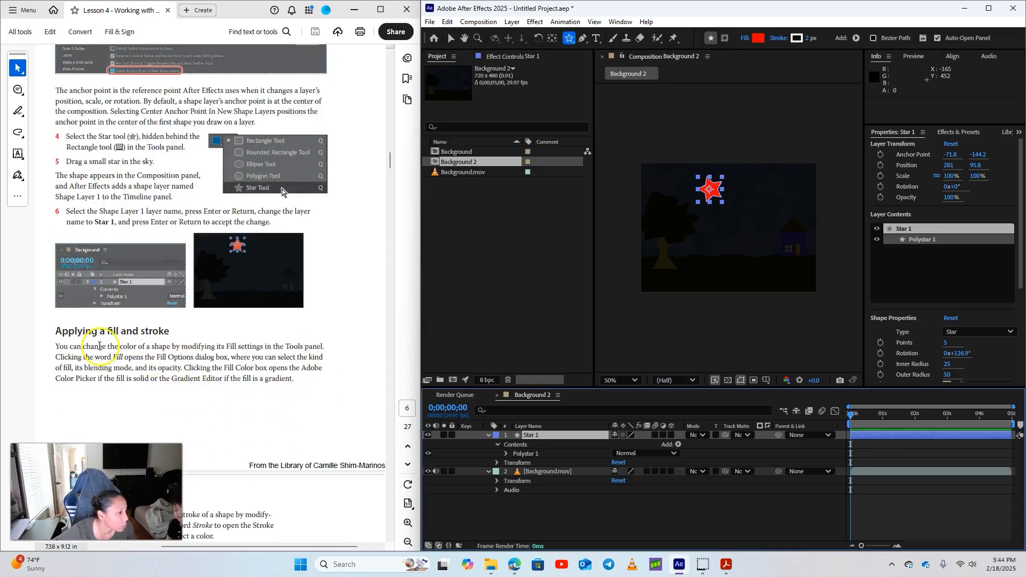
pyautogui.scroll(-5, 315, 404)
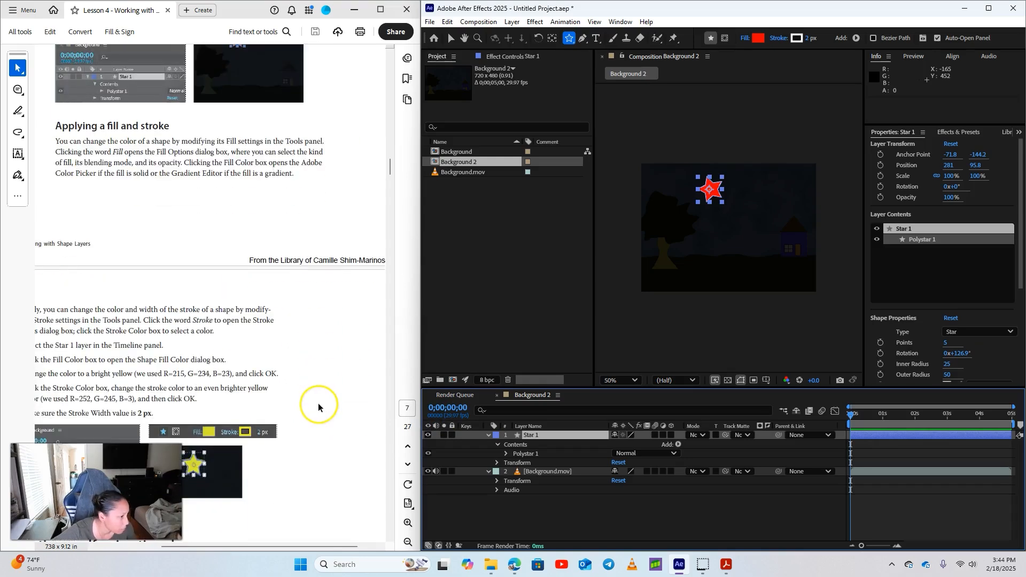
pyautogui.moveTo(283, 547); pyautogui.dragTo(266, 549)
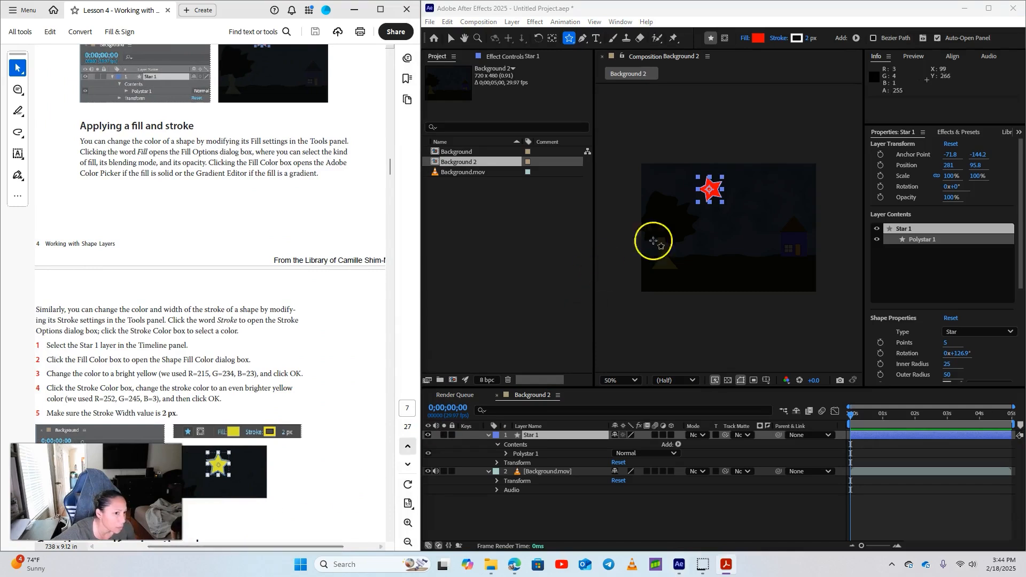
pyautogui.scroll(-1, 310, 359)
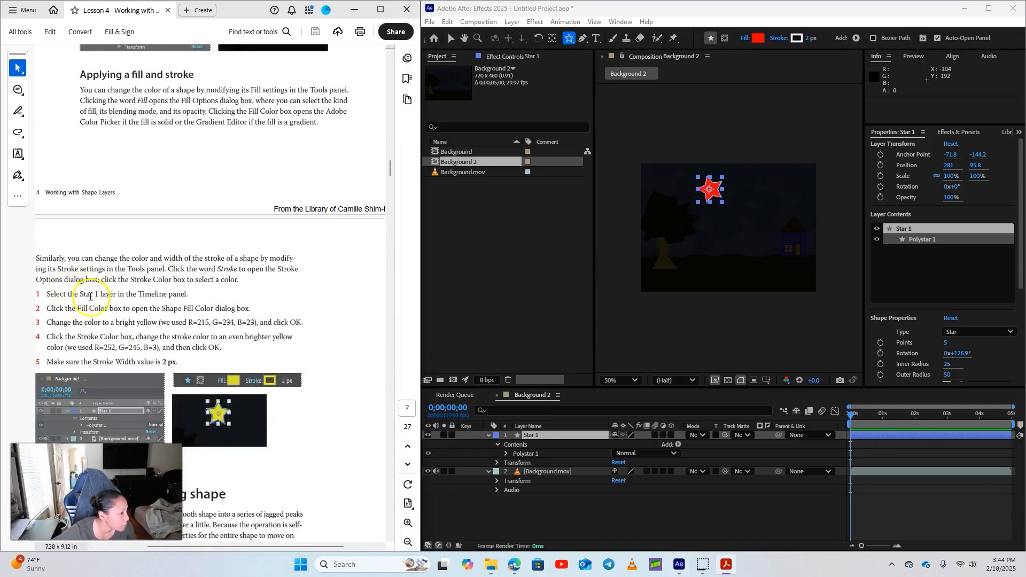
pyautogui.click(761, 37)
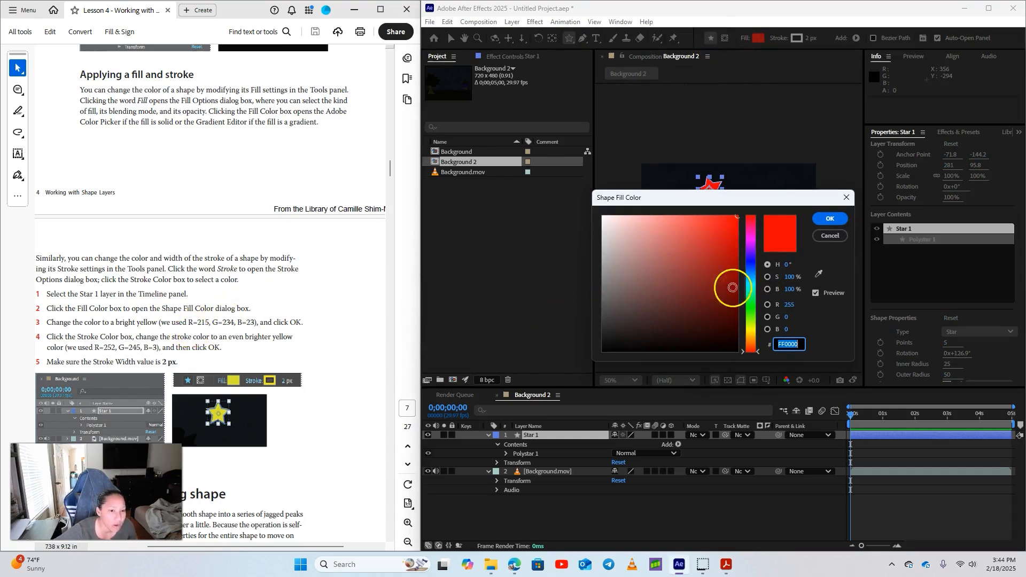
pyautogui.write('215')
pyautogui.click(795, 315)
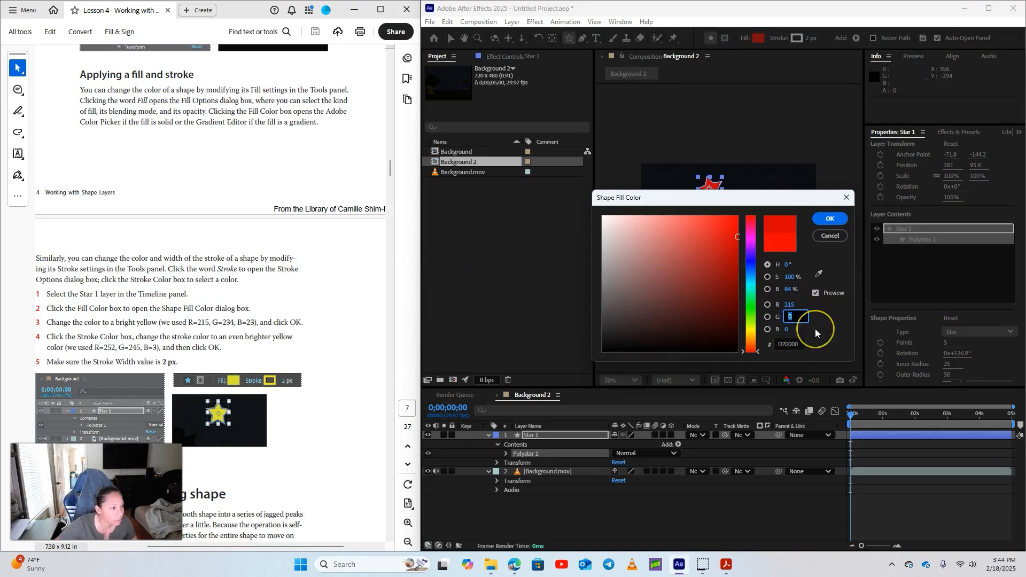
pyautogui.write('234')
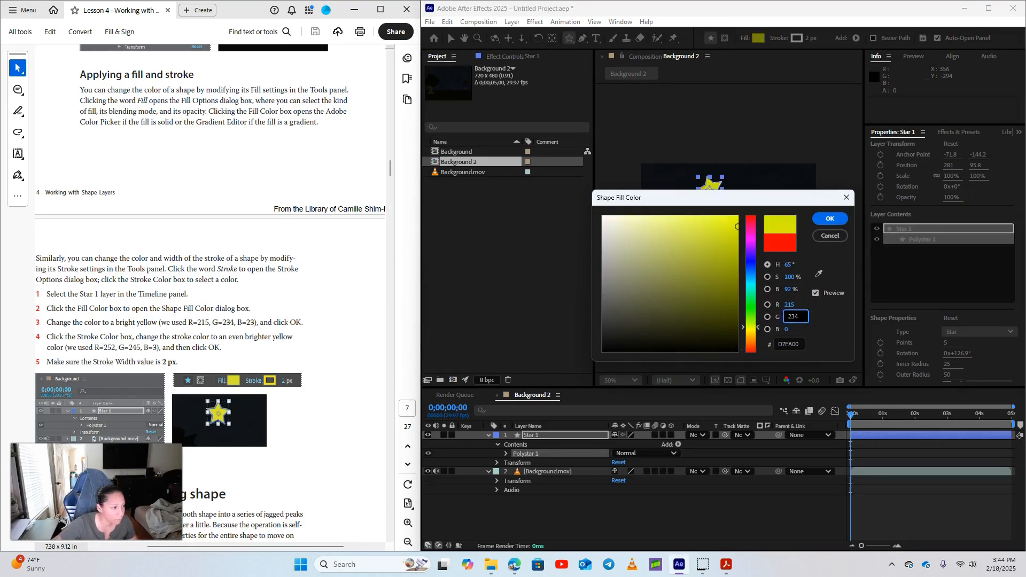
pyautogui.click(785, 328)
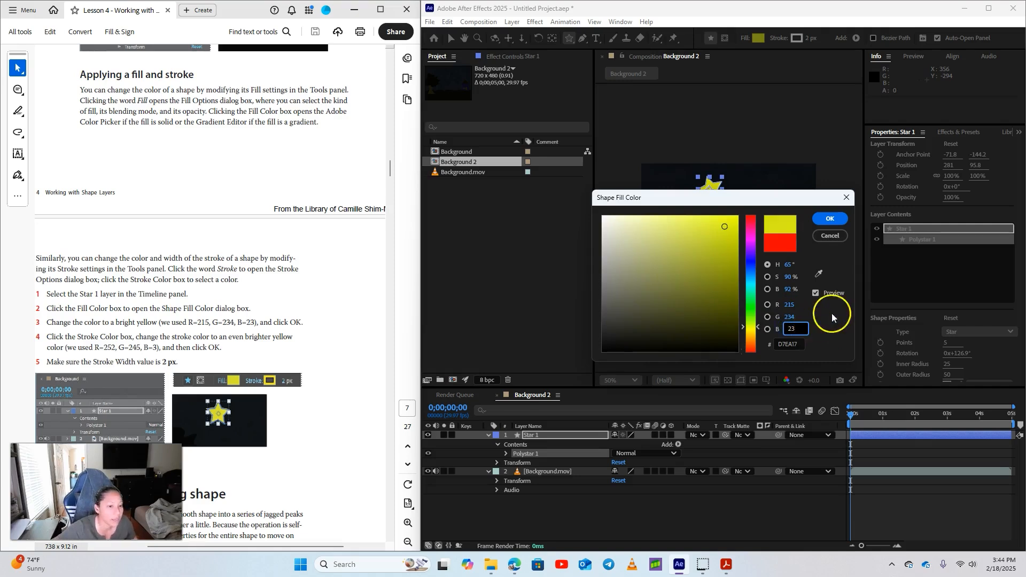
pyautogui.click(827, 220)
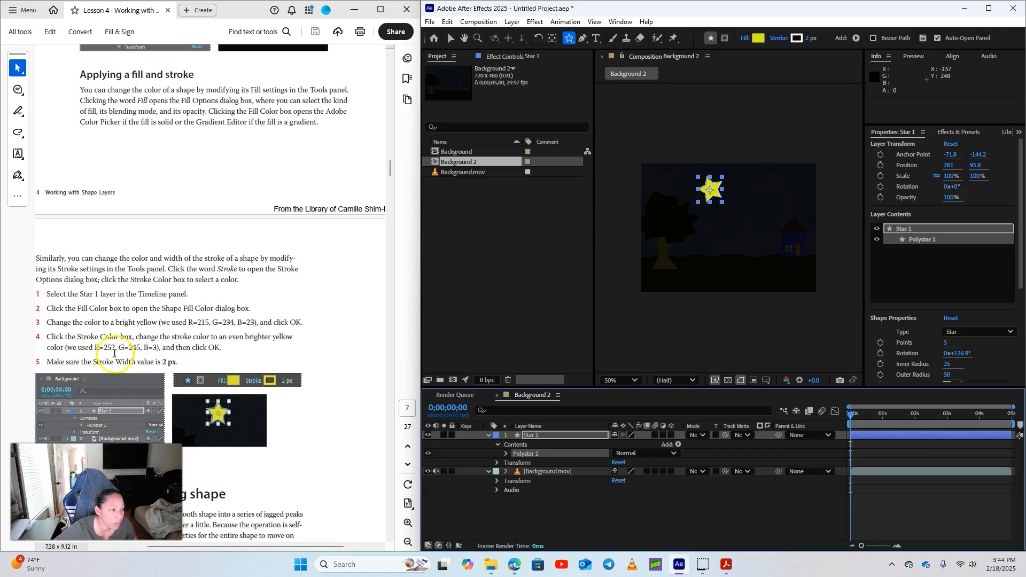
# Set the star's stroke color to a brighter yellow with R 252, G 245, B 3
pyautogui.click(792, 39)
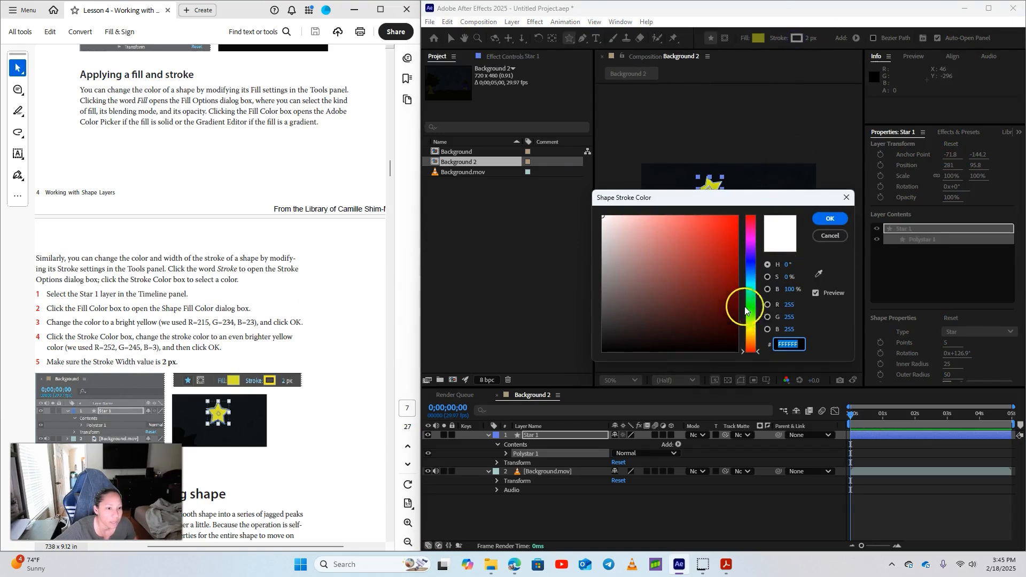
pyautogui.click(788, 303)
pyautogui.write('252')
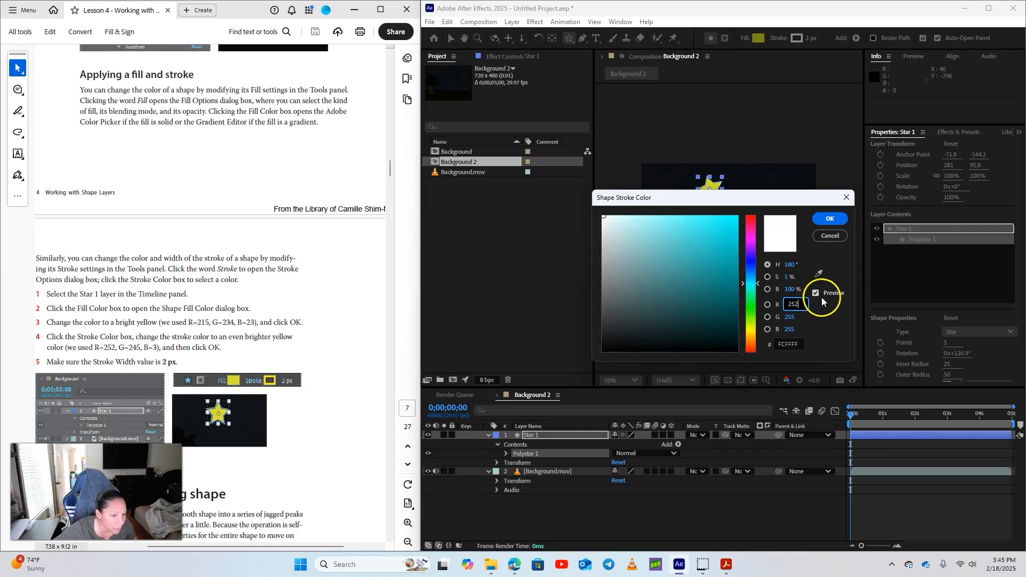
pyautogui.click(790, 317)
pyautogui.write('245')
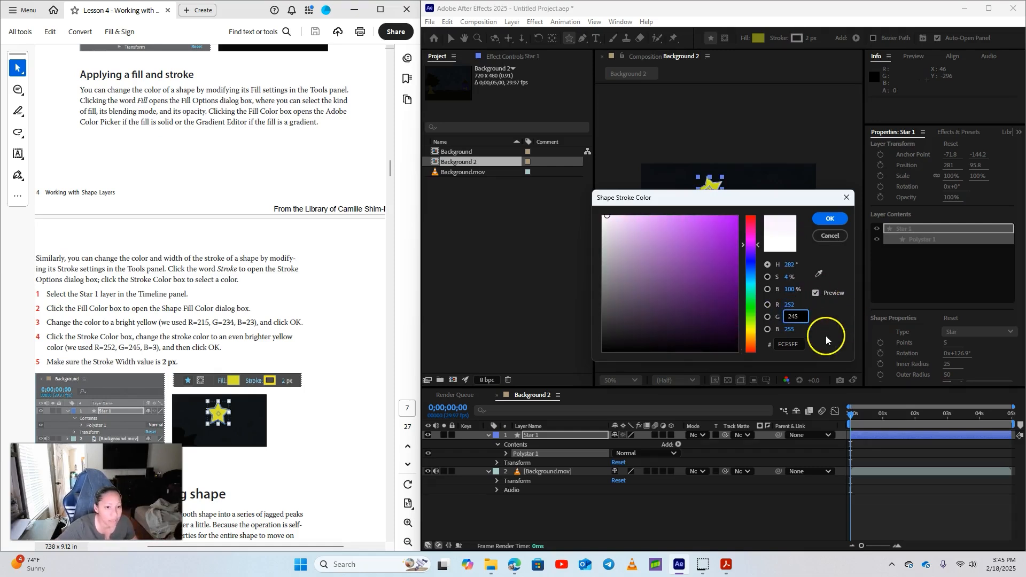
pyautogui.click(790, 329)
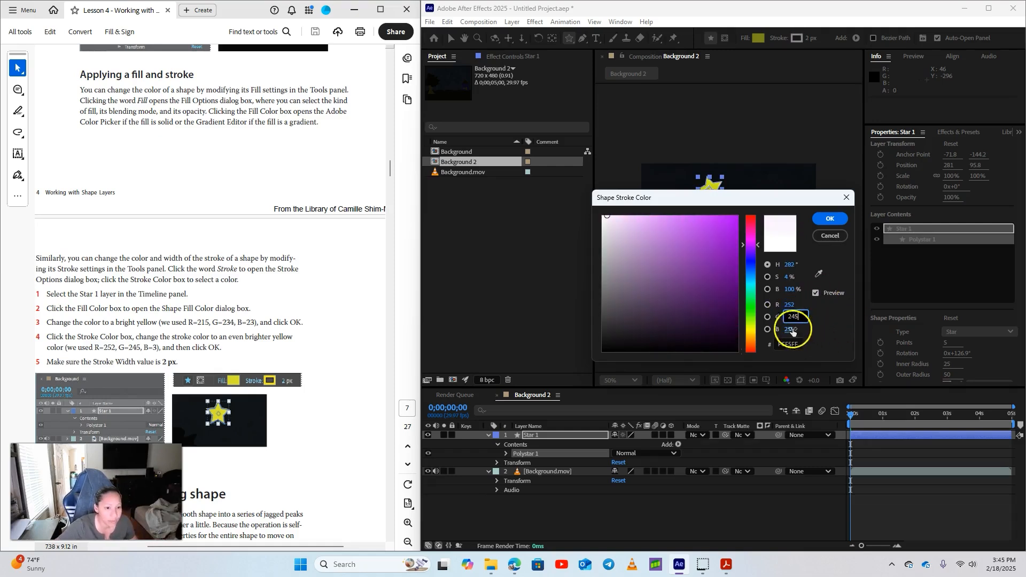
pyautogui.write('3')
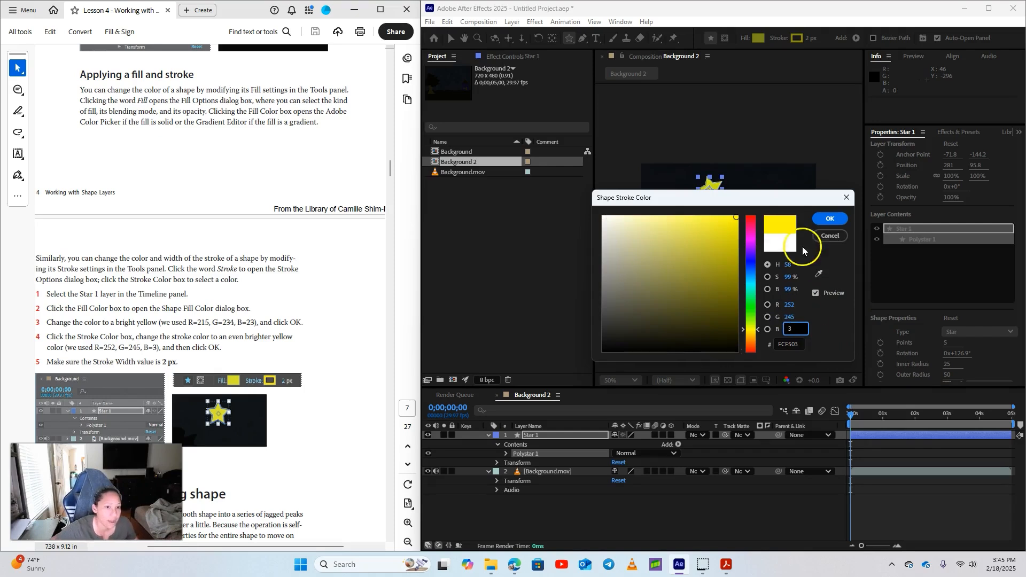
pyautogui.click(823, 219)
# Save the project as Lesson 3 Star in the Lesson04 folder under Lessons
pyautogui.scroll(-1, 311, 317)
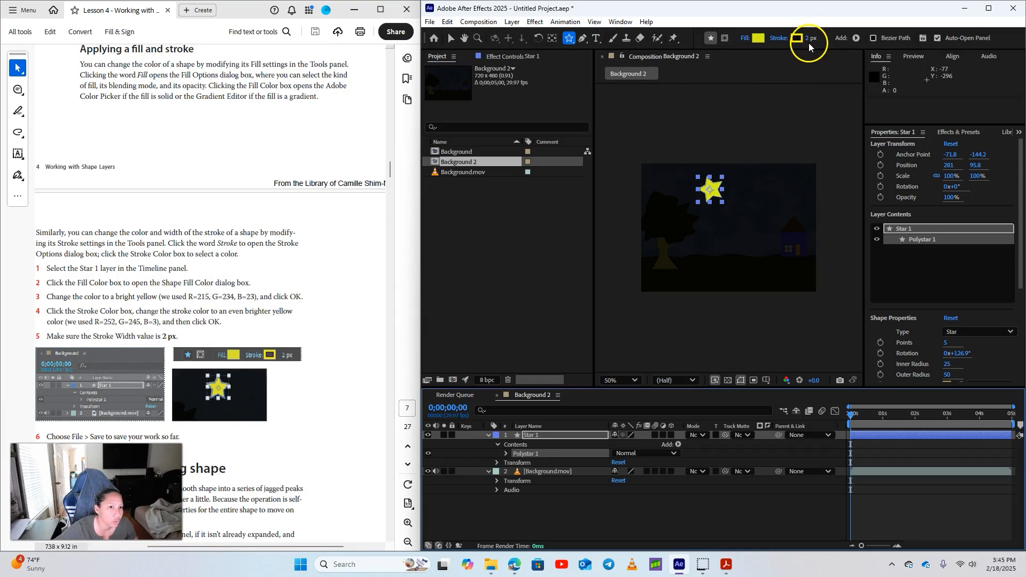
pyautogui.scroll(-6, 378, 342)
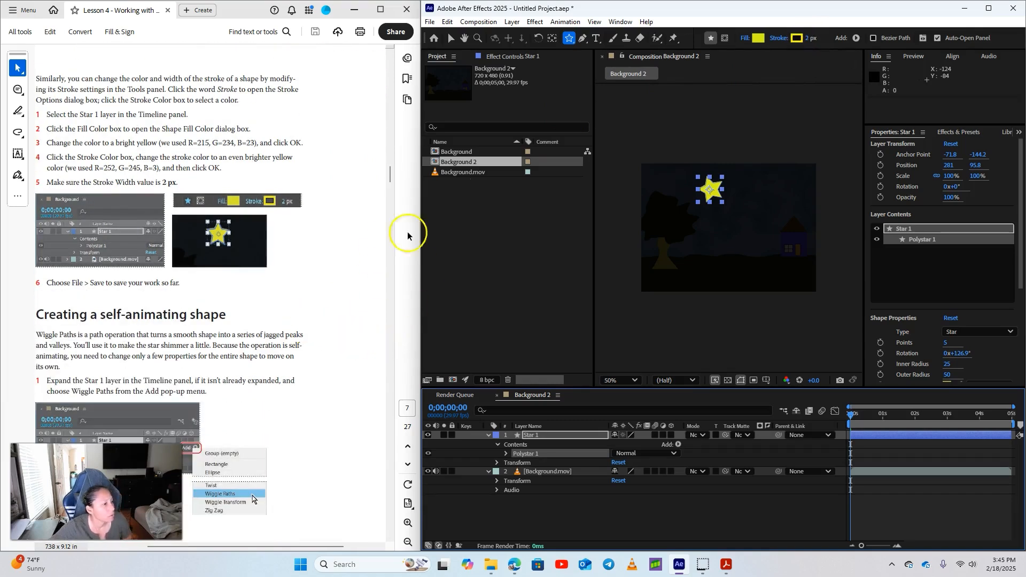
pyautogui.click(429, 22)
pyautogui.moveTo(452, 133)
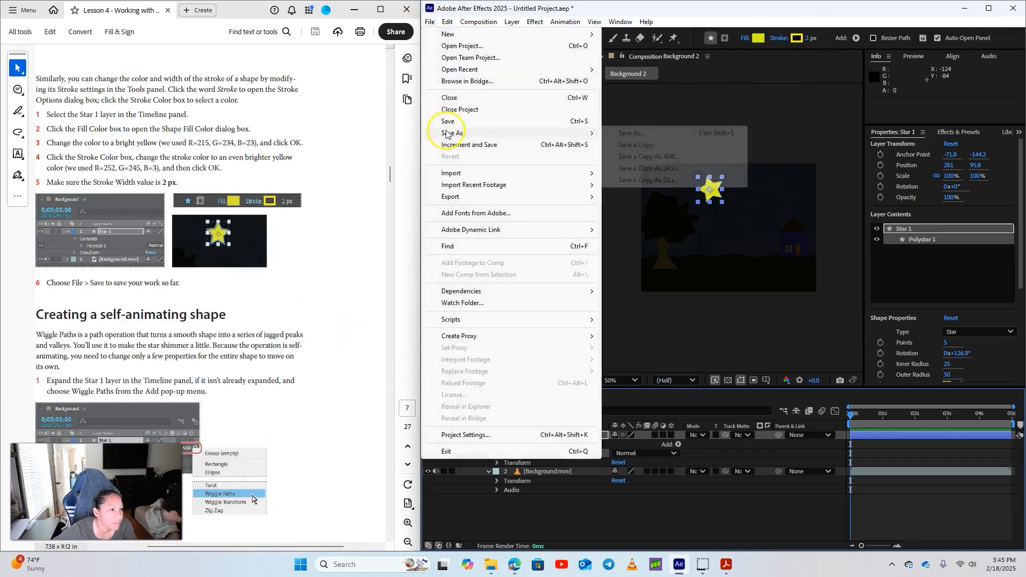
pyautogui.click(639, 134)
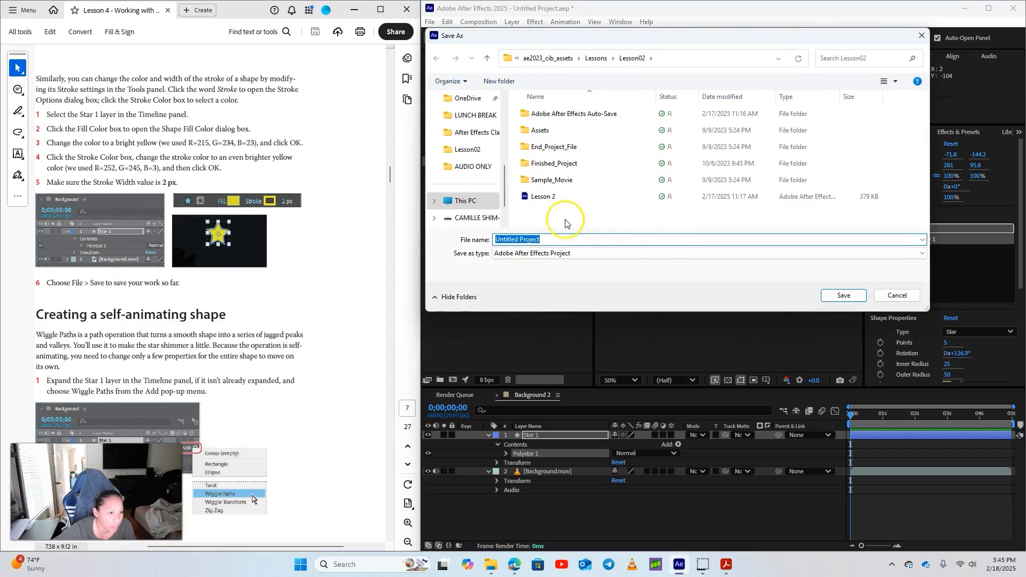
pyautogui.click(596, 58)
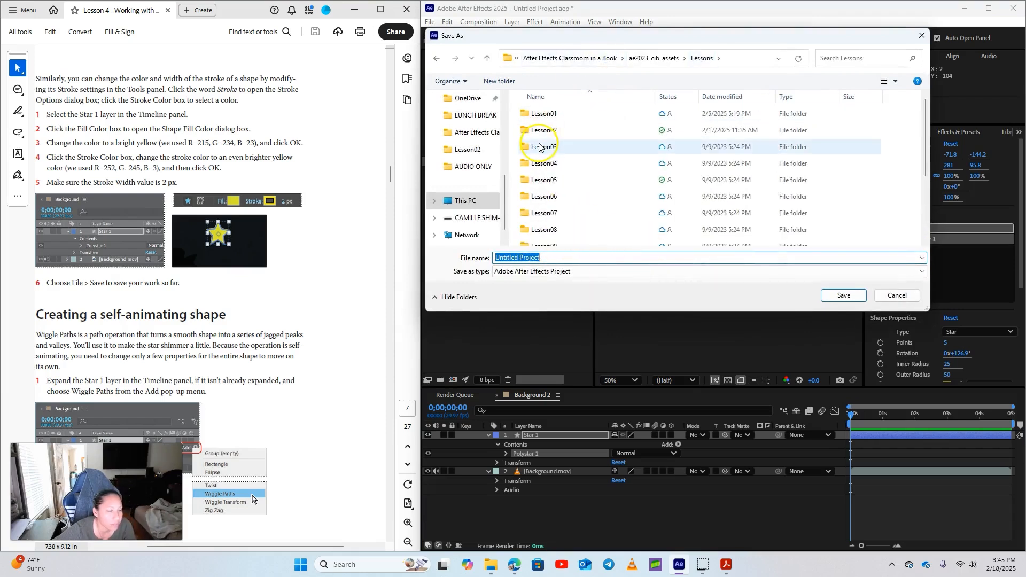
pyautogui.doubleClick(541, 163)
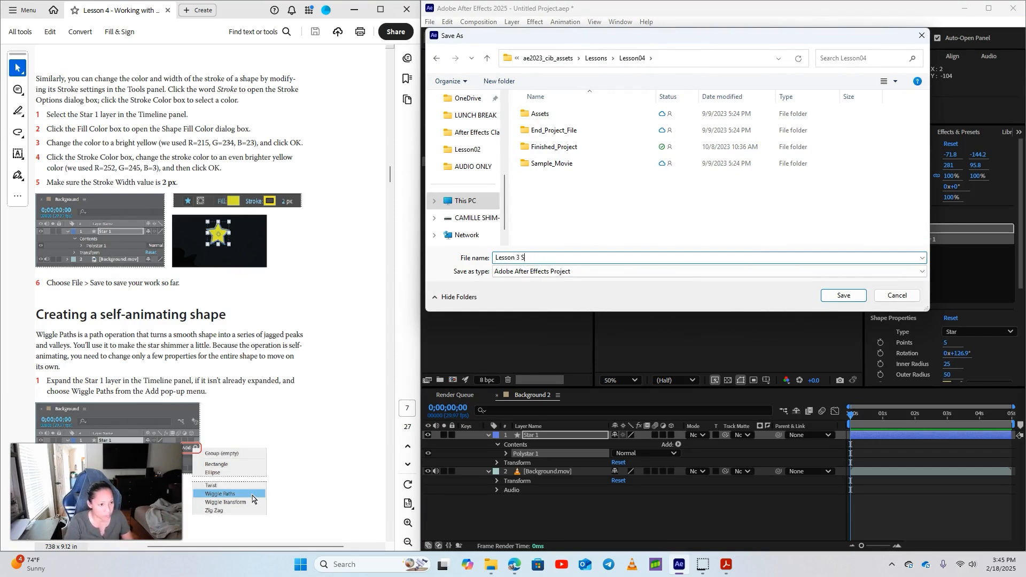
pyautogui.press('BackSpace')
pyautogui.press('BackSpace')
pyautogui.click(827, 295)
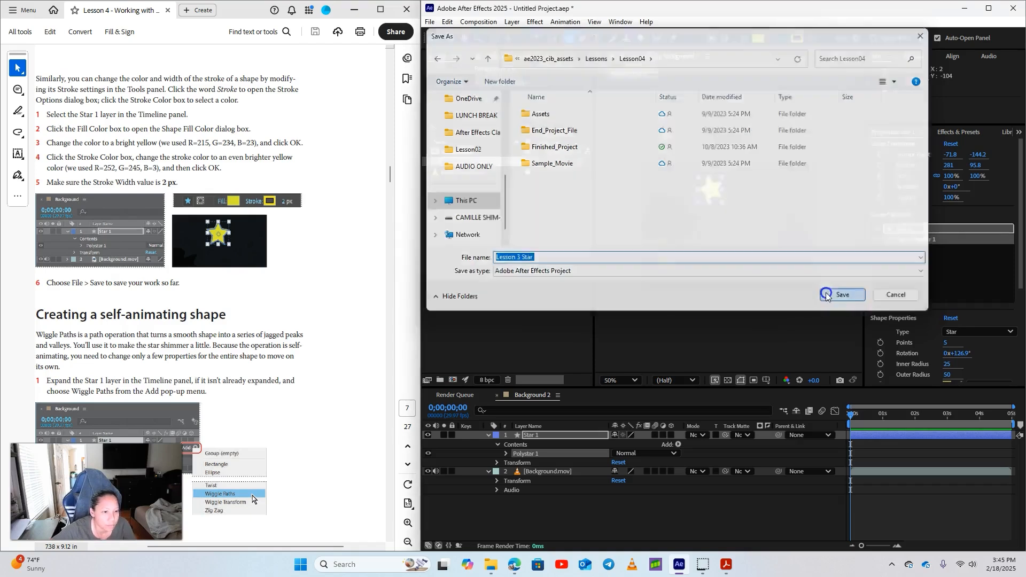
# Expand the Polystar 1 group of the Star 1 layer and add the Wiggle Paths operation to it
pyautogui.scroll(-5, 273, 425)
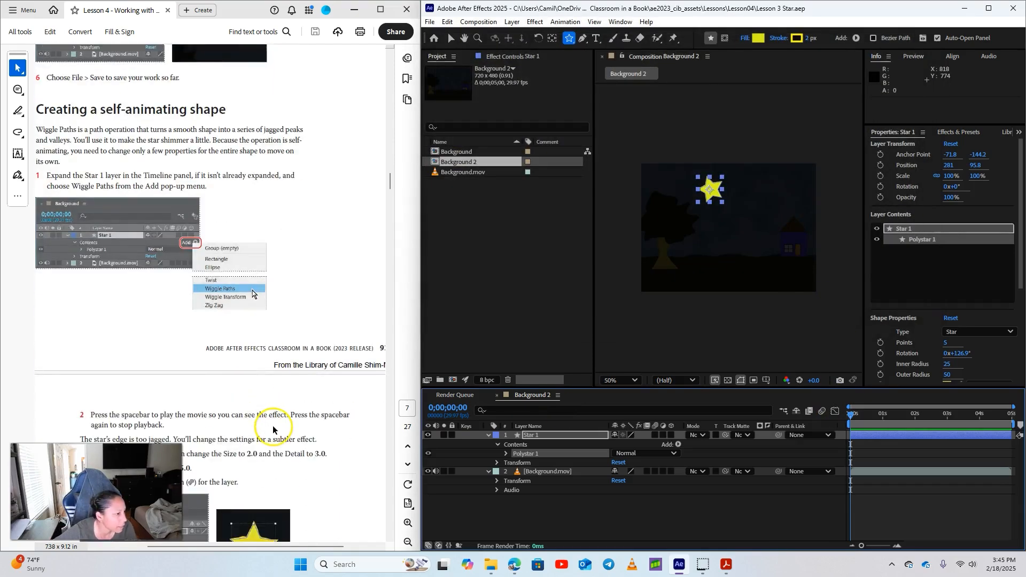
pyautogui.scroll(2, 273, 425)
pyautogui.click(326, 546)
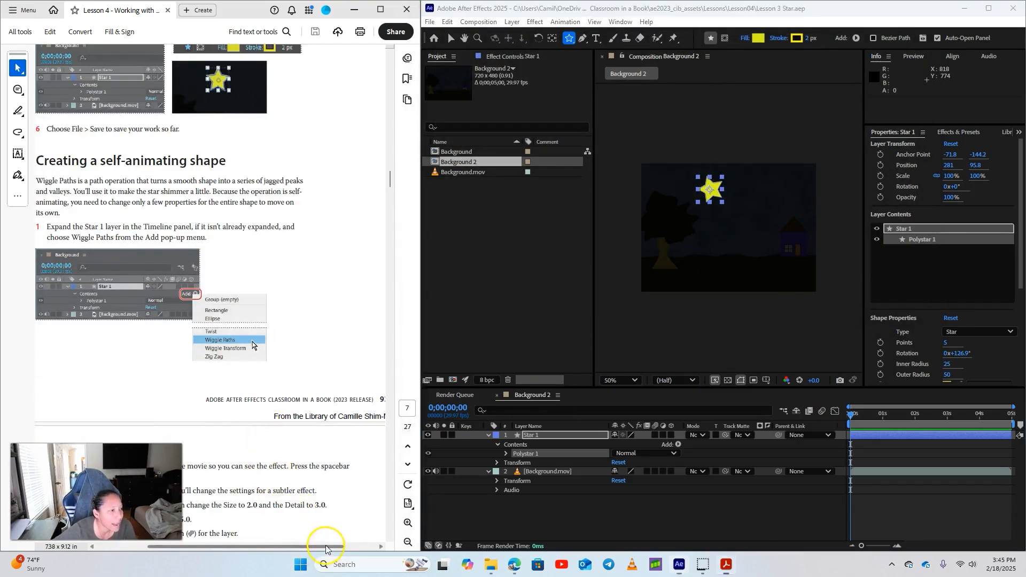
pyautogui.moveTo(326, 546); pyautogui.dragTo(315, 546)
pyautogui.scroll(-1, 161, 297)
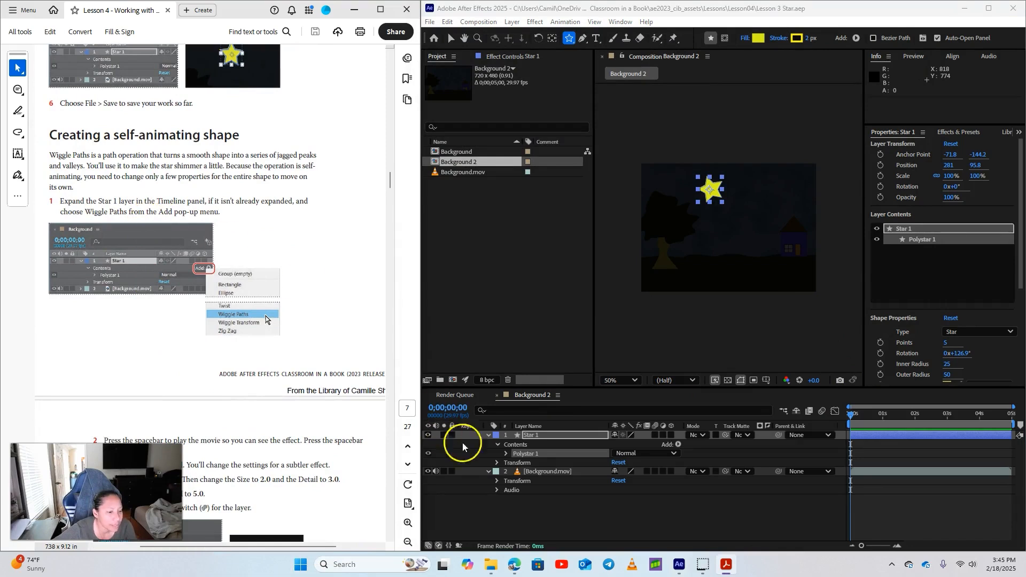
pyautogui.click(506, 454)
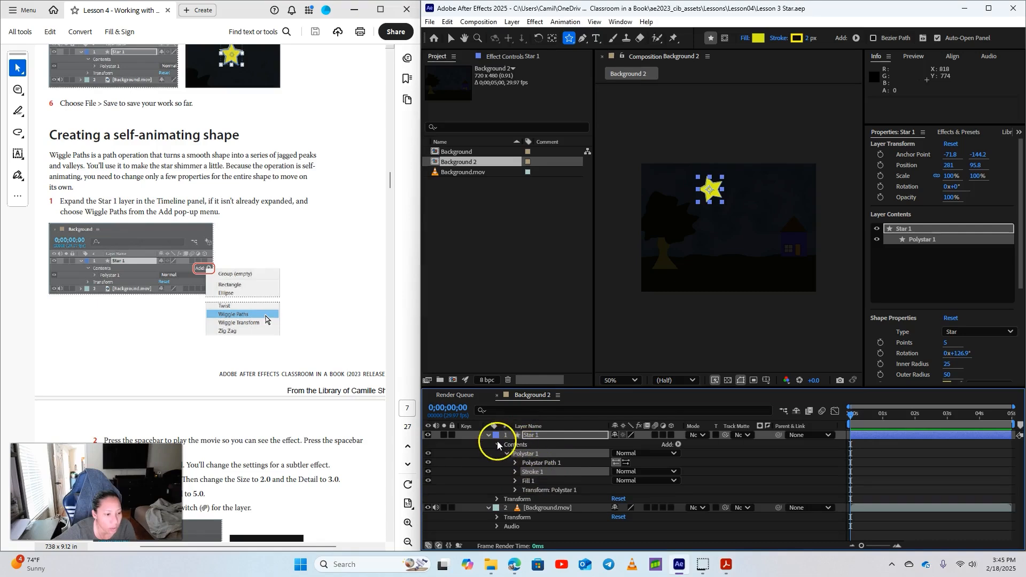
pyautogui.click(678, 444)
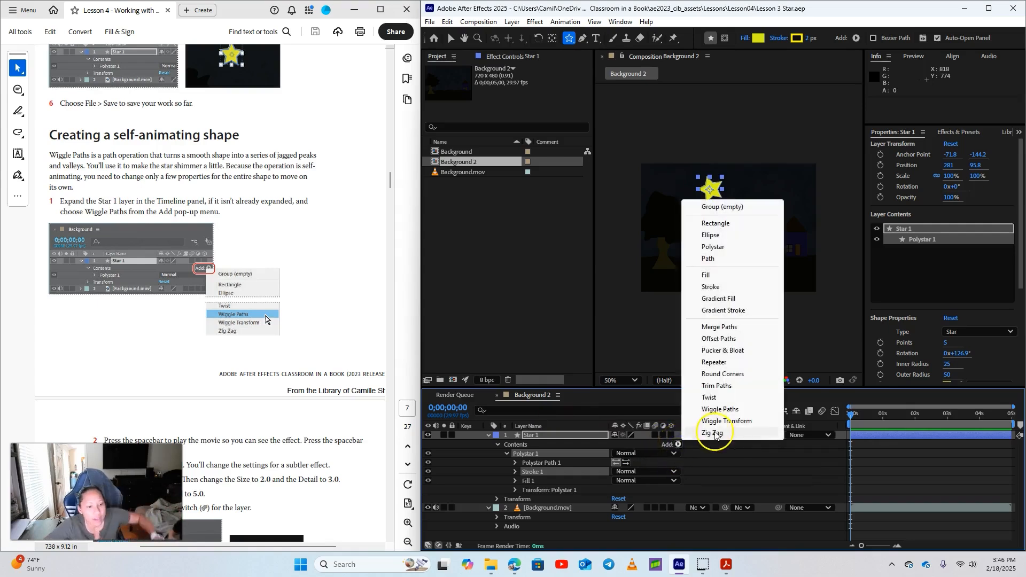
pyautogui.click(721, 409)
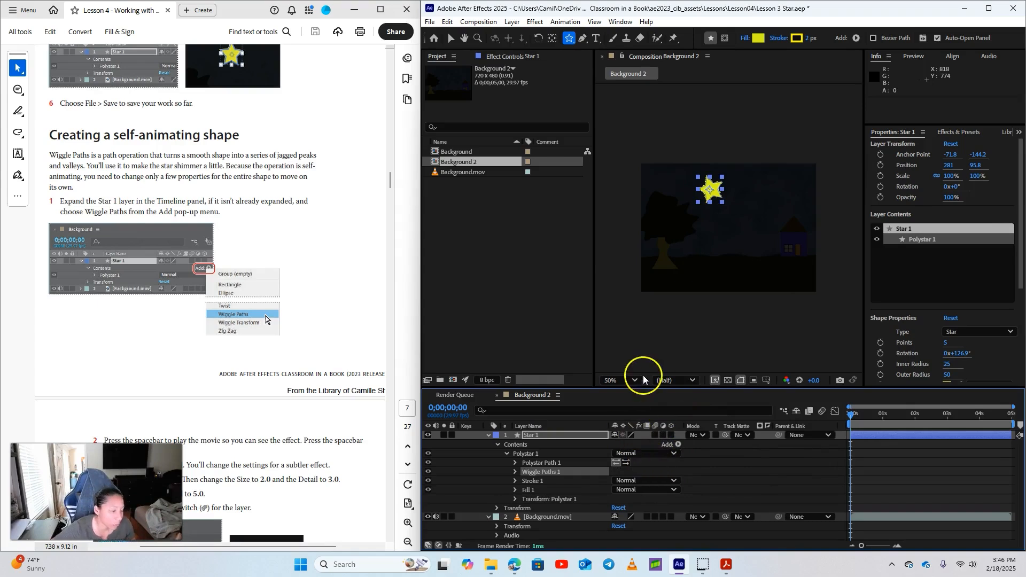
# Play the composition to view the jagged wiggle effect on the star and stop playback
pyautogui.scroll(-7, 625, 367)
pyautogui.scroll(-1, 268, 348)
pyautogui.scroll(-3, 269, 349)
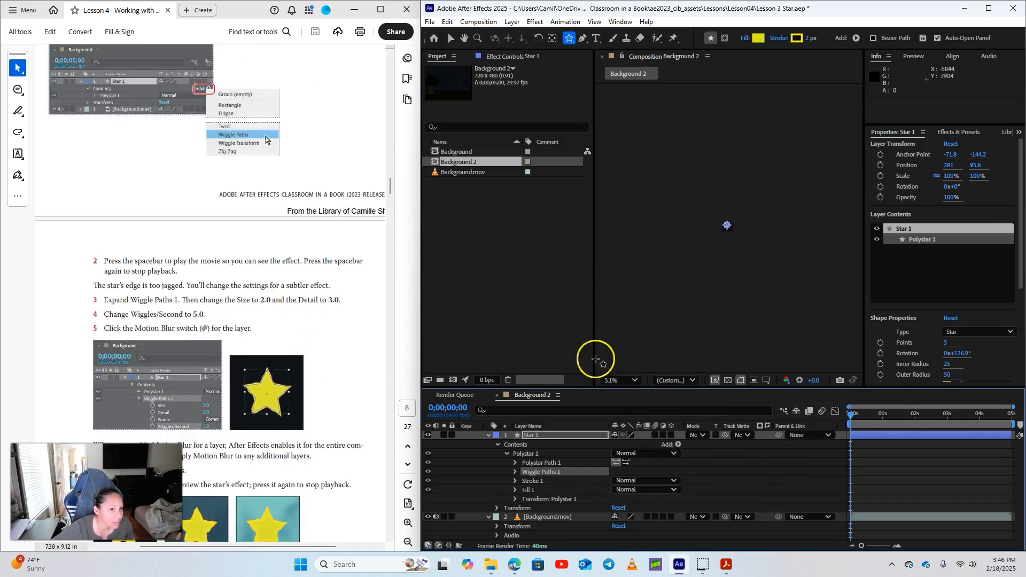
pyautogui.scroll(9, 758, 332)
pyautogui.scroll(-4, 758, 332)
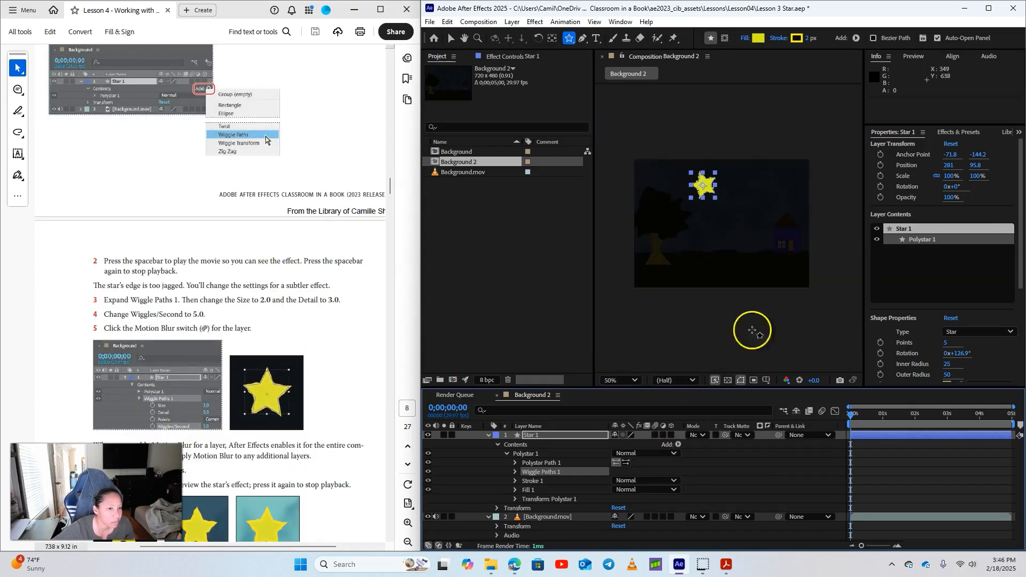
pyautogui.scroll(-1, 189, 282)
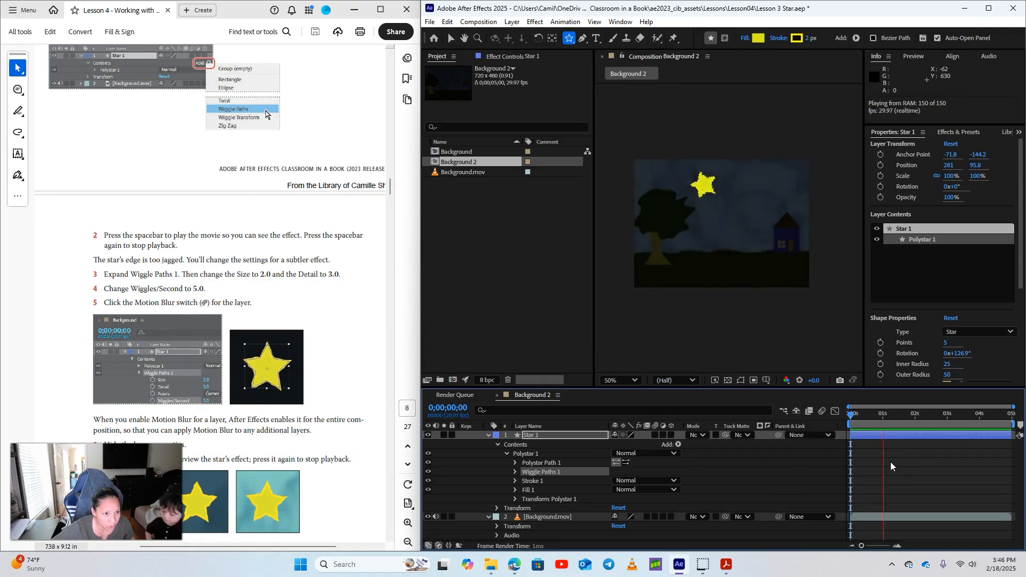
pyautogui.press('space')
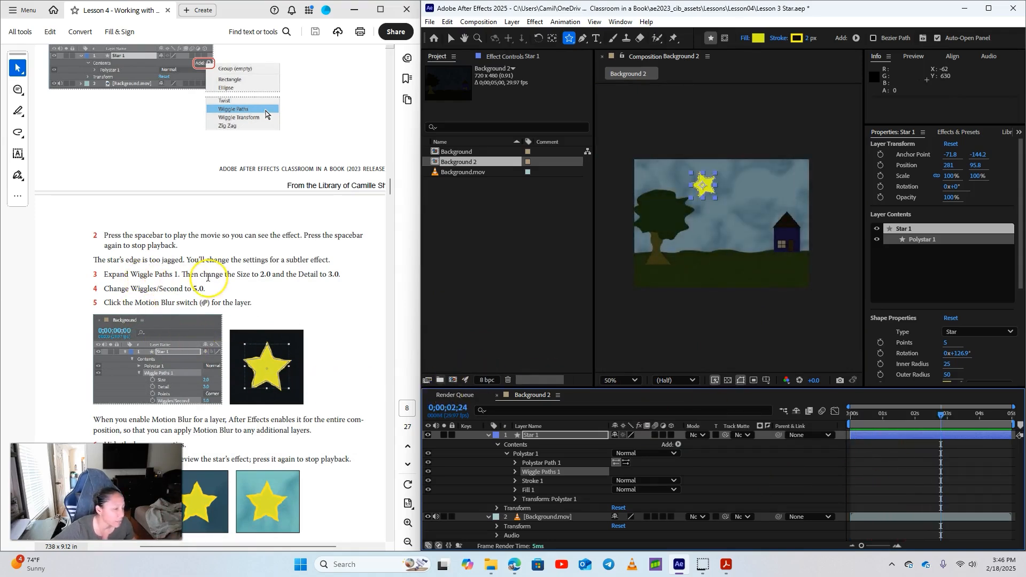
# Set Wiggle Paths 1 to Size 2.0, Detail 3.0 and Wiggles/Second 5.0
pyautogui.click(515, 472)
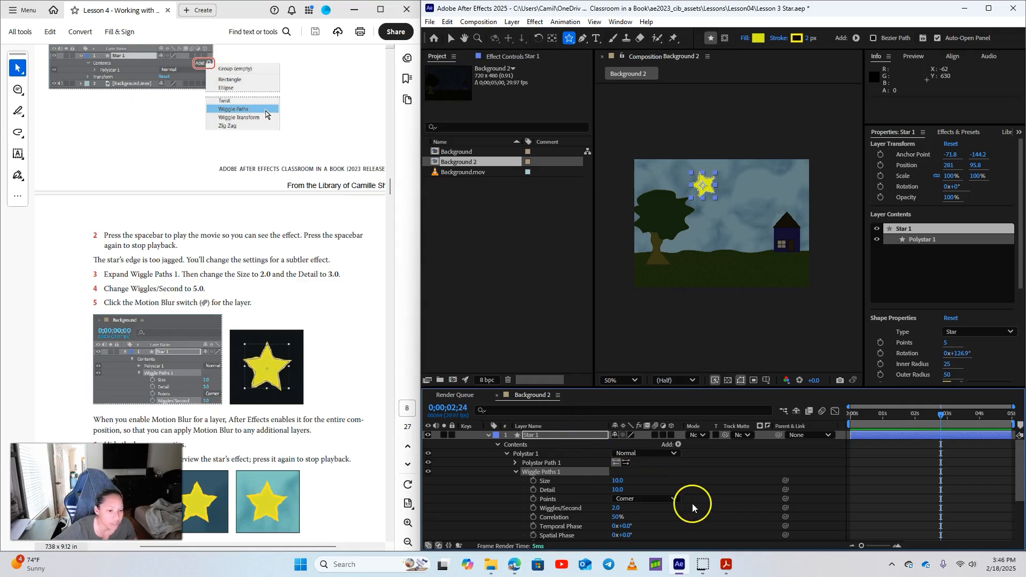
pyautogui.scroll(-2, 690, 502)
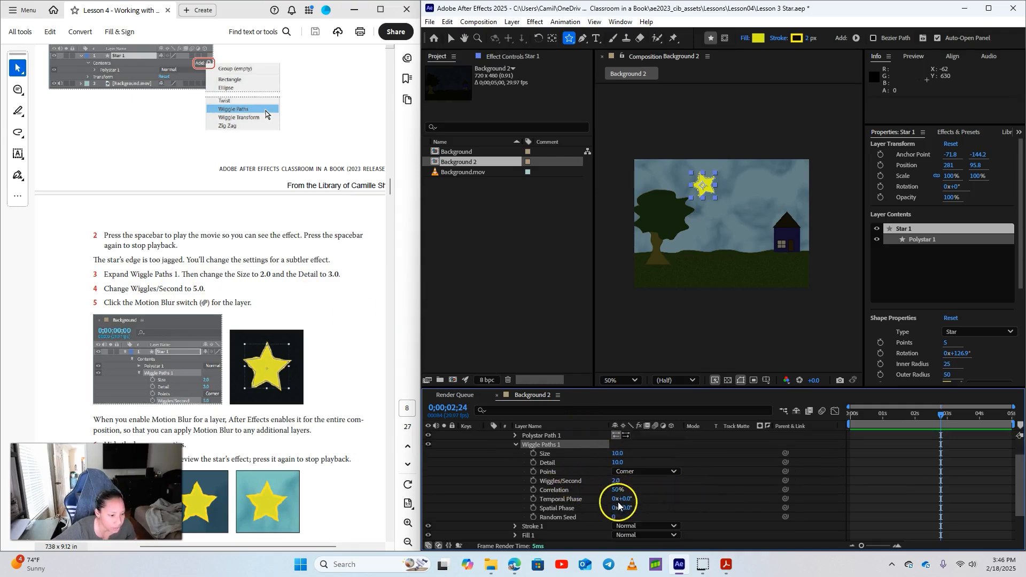
pyautogui.click(619, 453)
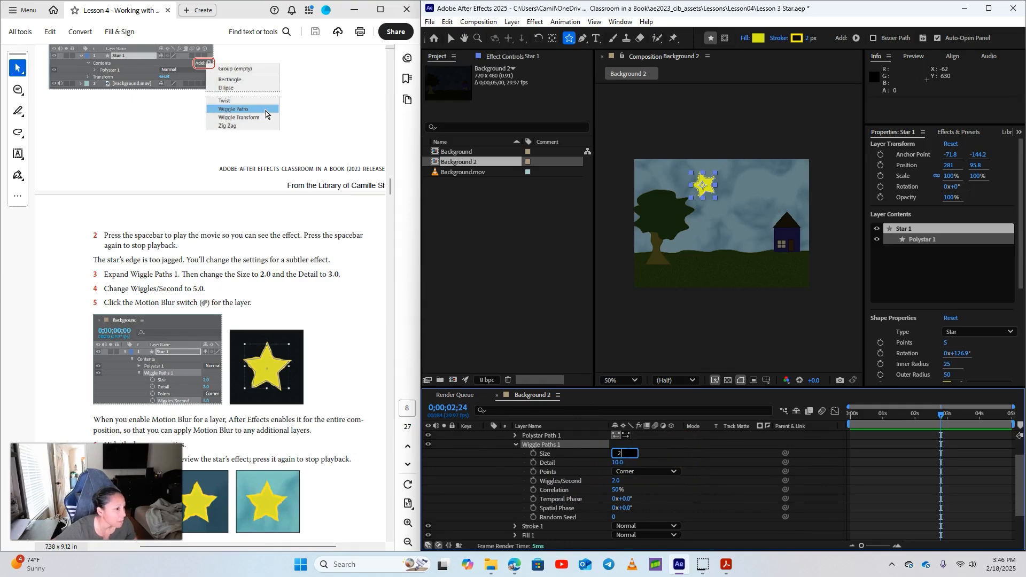
pyautogui.click(618, 462)
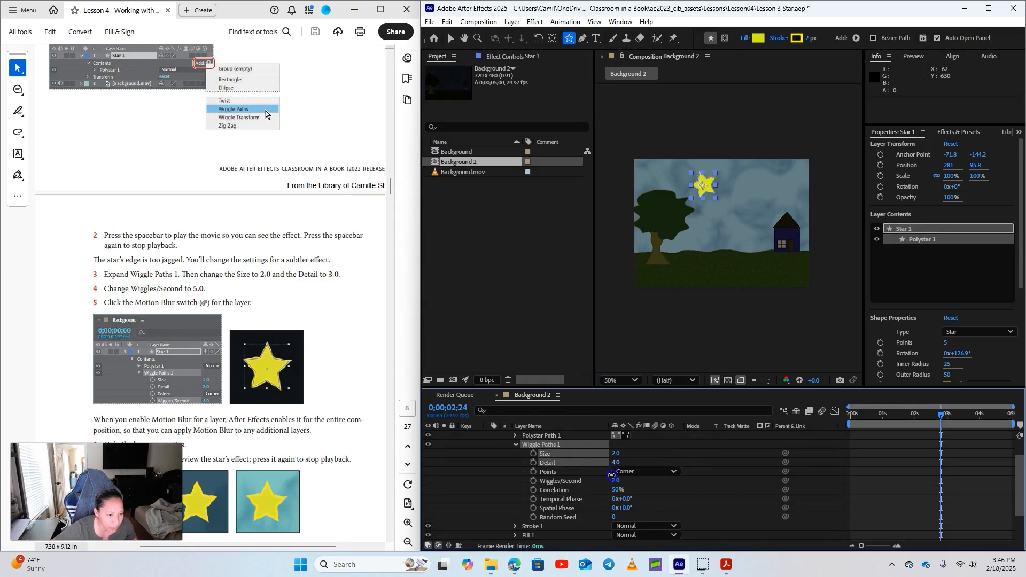
pyautogui.moveTo(612, 475); pyautogui.dragTo(608, 475)
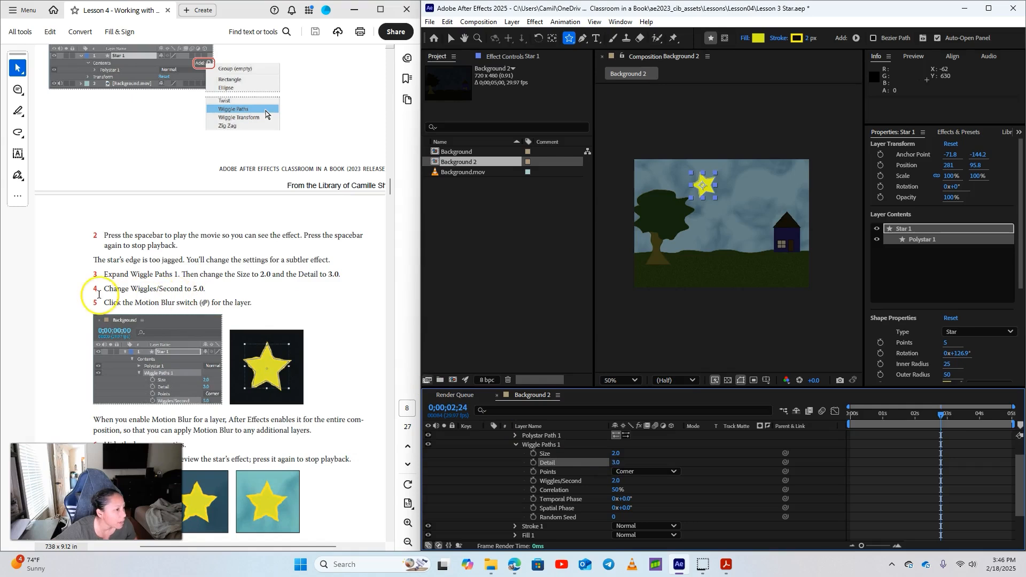
pyautogui.click(615, 480)
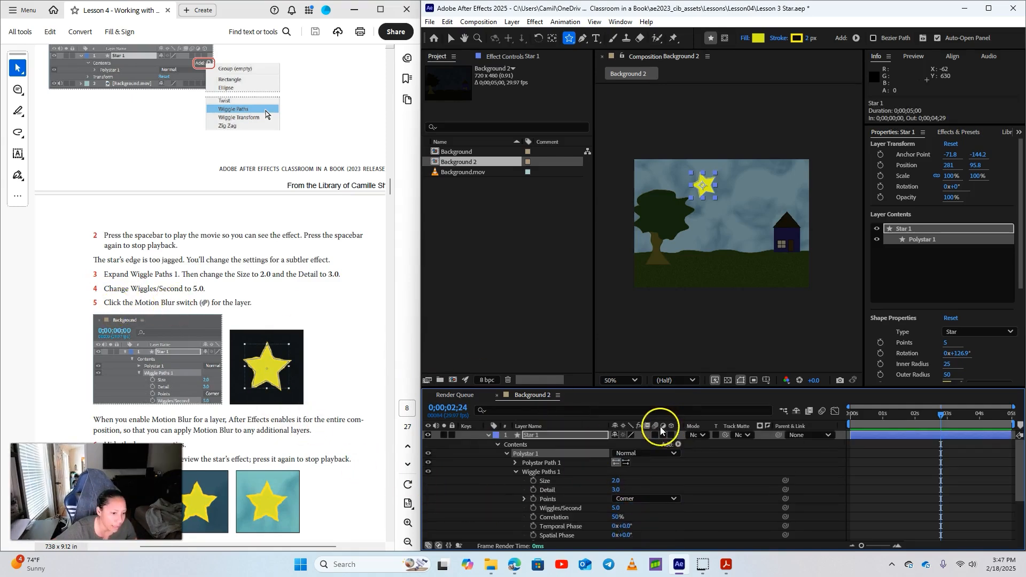
# Enable motion blur for the Star 1 layer and collapse the layer's properties
pyautogui.click(655, 435)
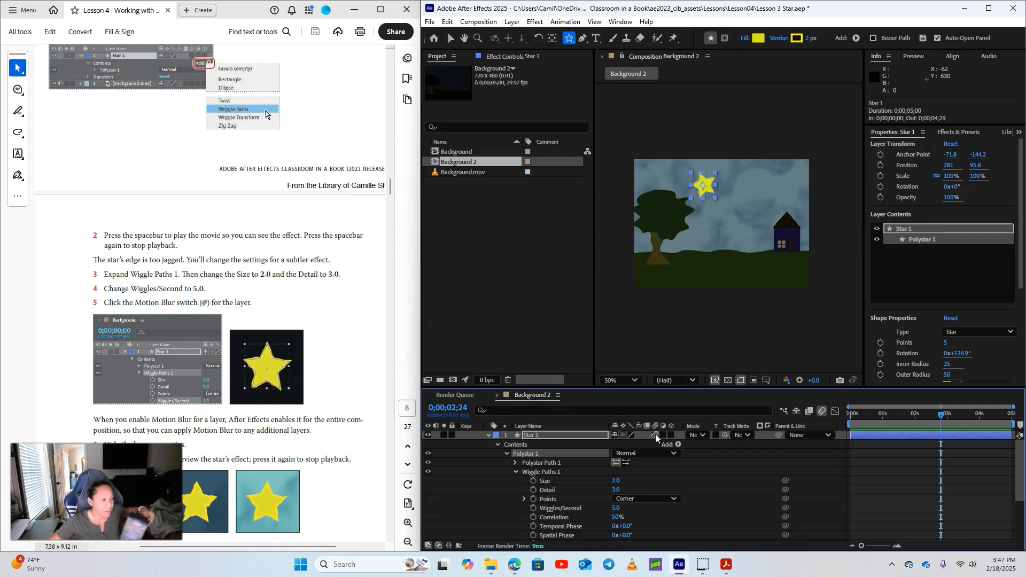
pyautogui.scroll(-2, 374, 422)
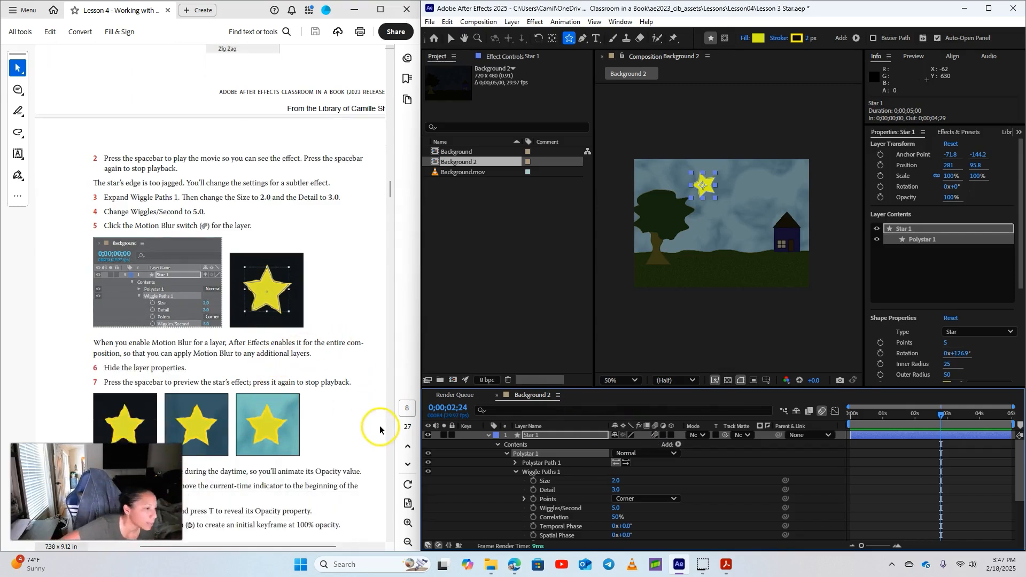
pyautogui.scroll(-1, 380, 428)
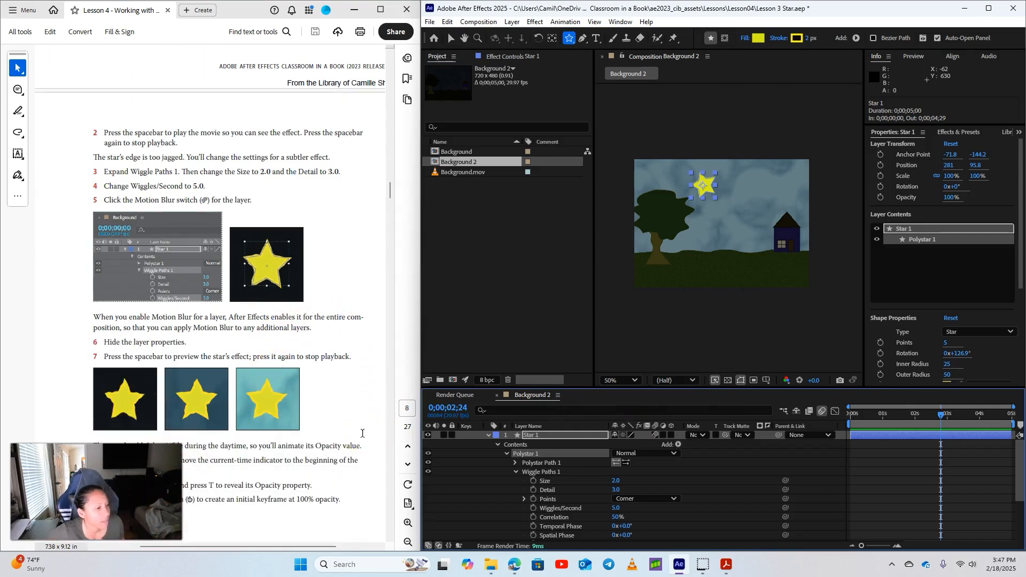
pyautogui.scroll(-1, 361, 434)
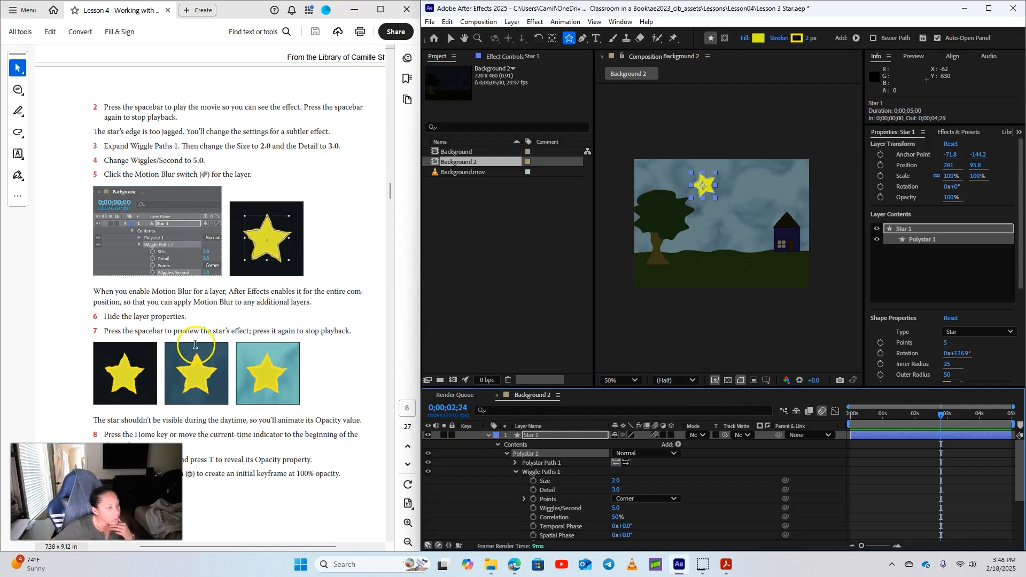
pyautogui.click(488, 435)
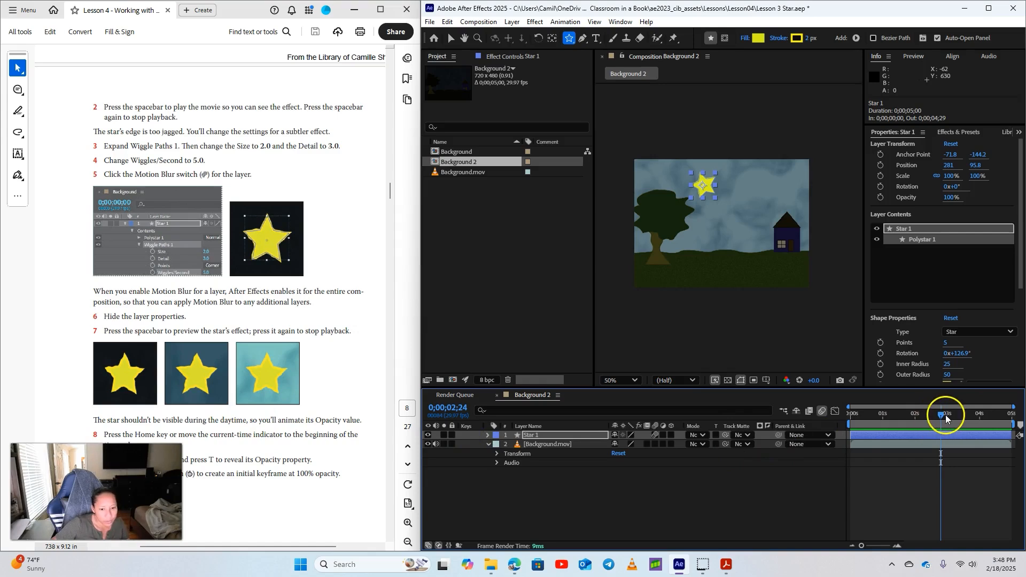
# Preview the star's softened wiggle effect from the beginning of the composition and stop playback
pyautogui.press('Home')
pyautogui.press('space')
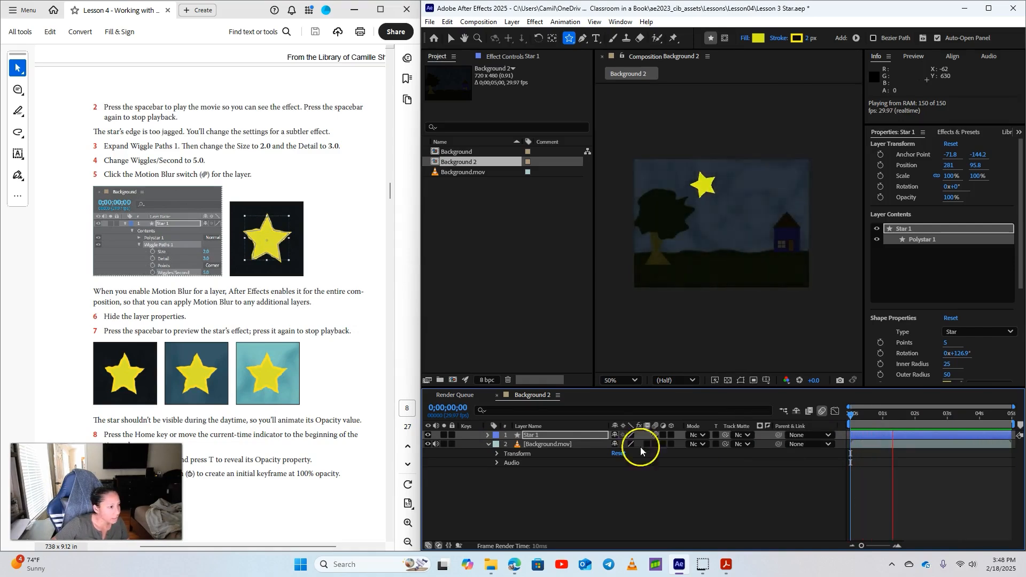
pyautogui.press('space')
# Consult the guide's opacity instructions and narrow the Project panel to widen the composition viewer
pyautogui.click(240, 444)
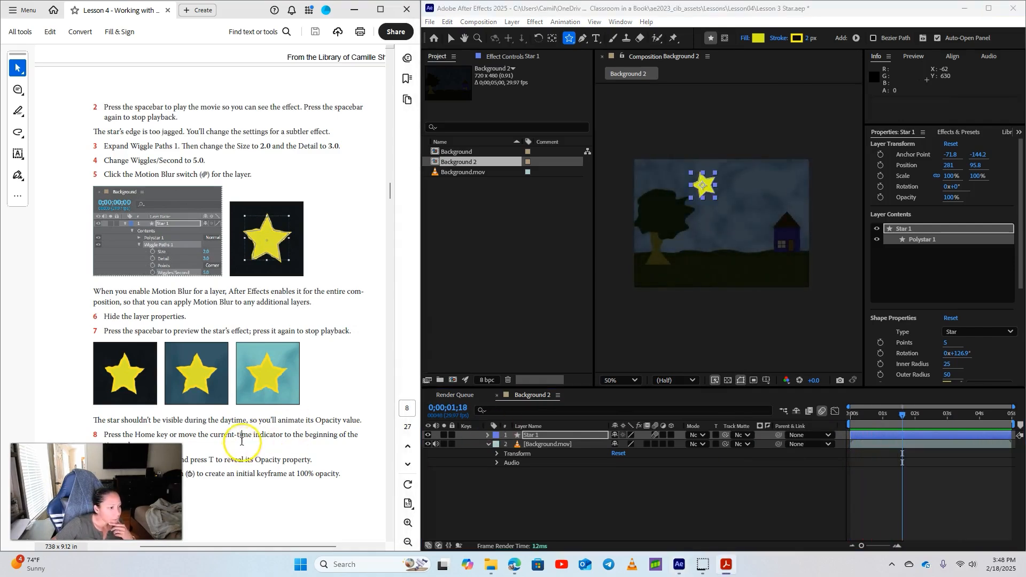
pyautogui.scroll(-2, 241, 439)
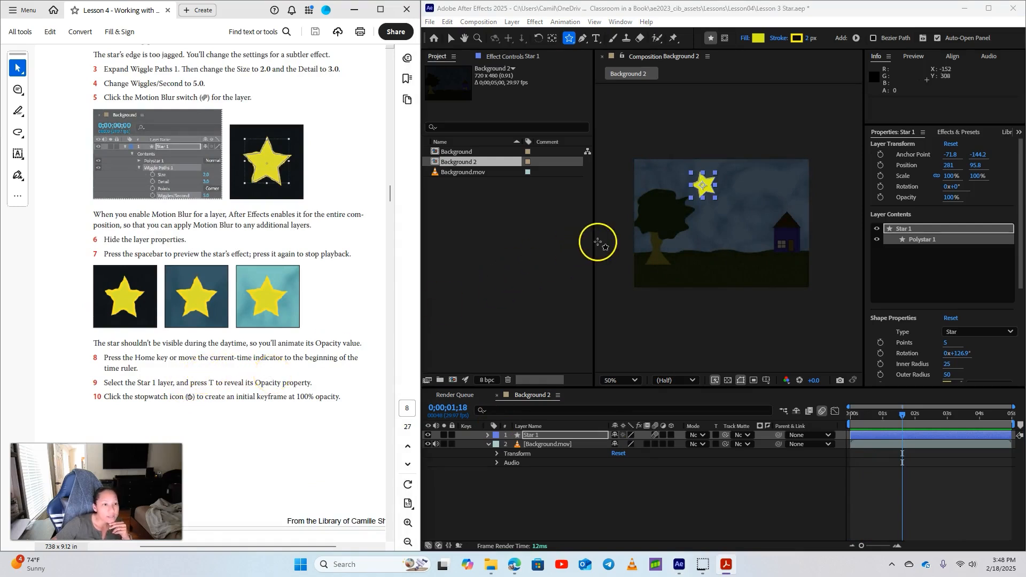
pyautogui.moveTo(594, 242); pyautogui.dragTo(490, 246)
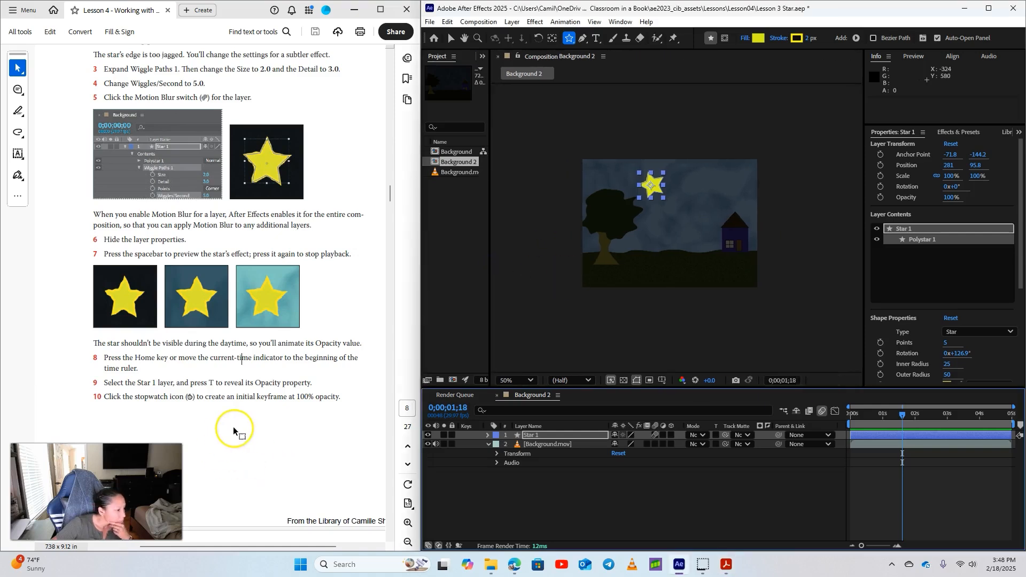
# Reveal the Star 1 layer's Opacity property and return the current time to 0;00;00;00
pyautogui.scroll(-1, 233, 429)
pyautogui.click(572, 484)
pyautogui.click(579, 435)
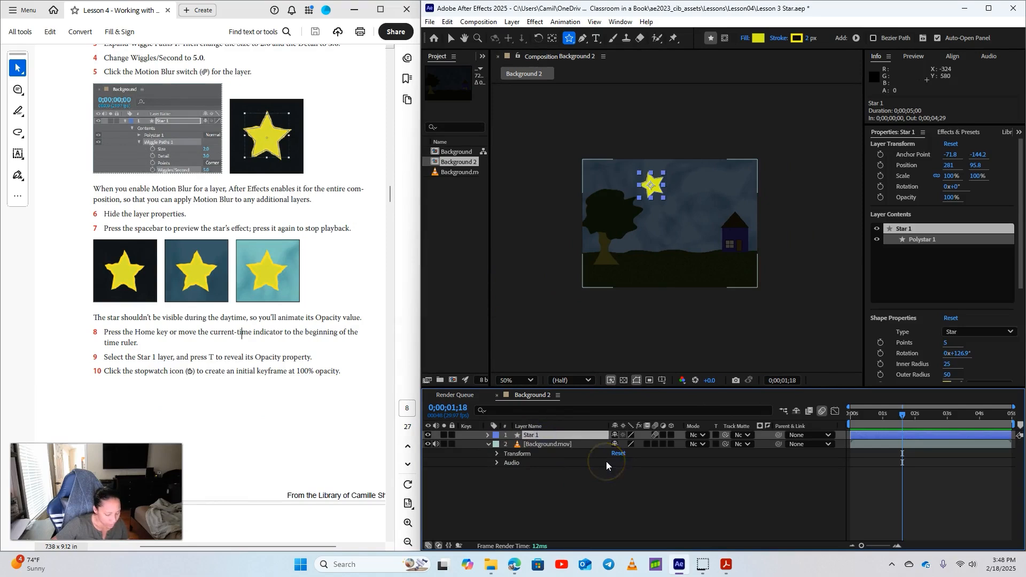
pyautogui.press('t')
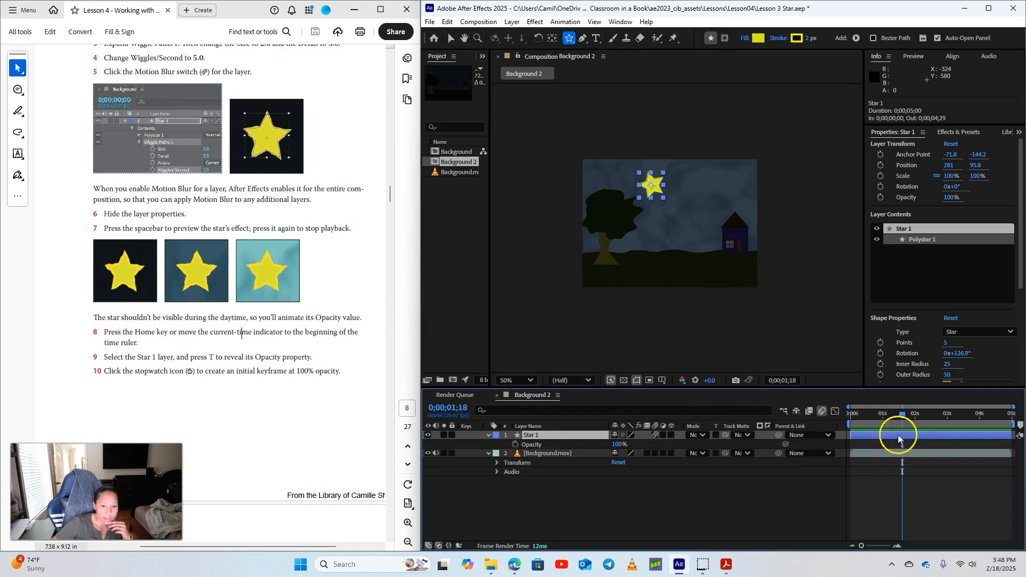
pyautogui.moveTo(904, 422); pyautogui.dragTo(834, 425)
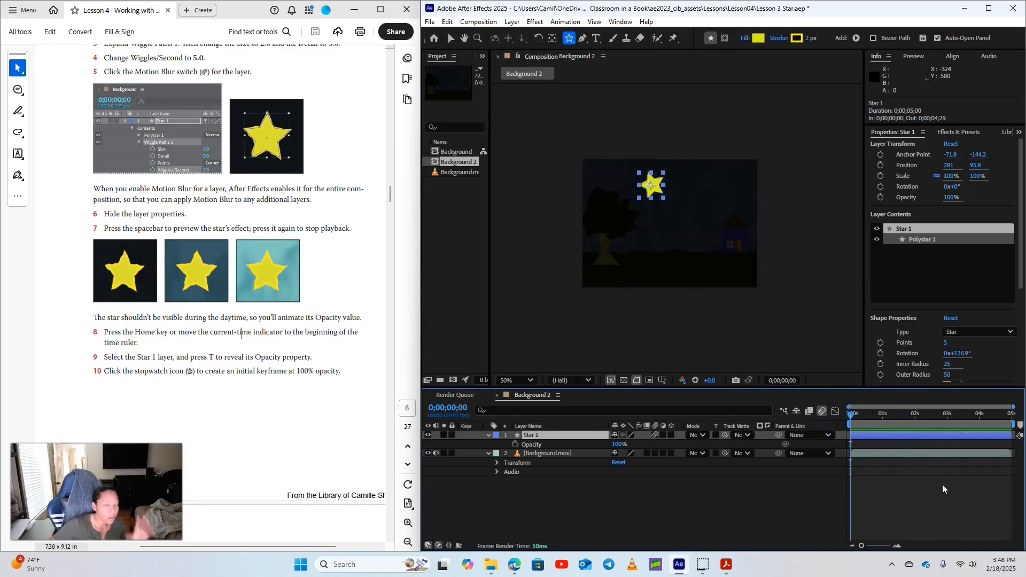
# Keyframe Star 1's Opacity at 100% at 0;00;00;00 and at 0% at 0;00;02;15
pyautogui.click(515, 445)
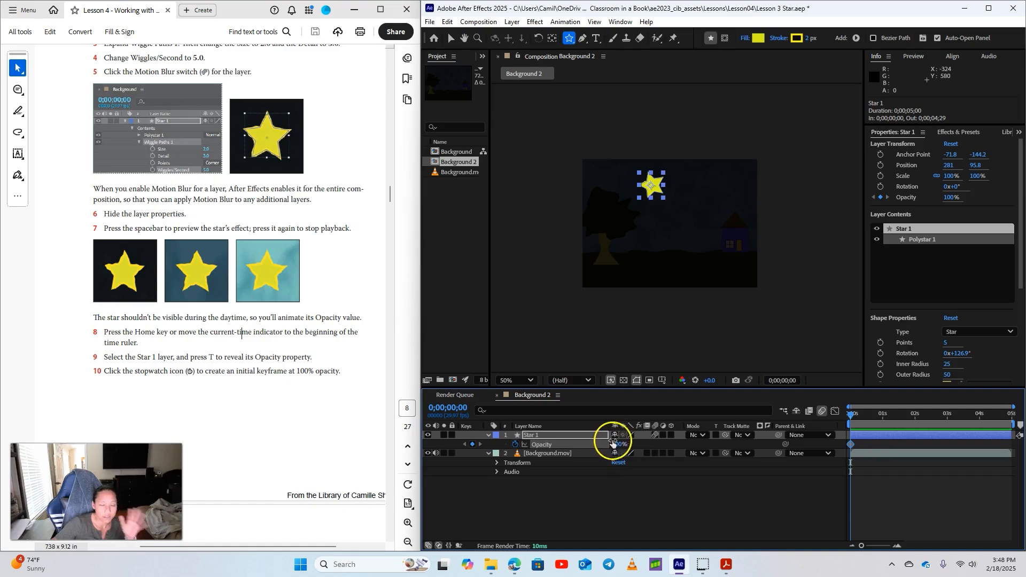
pyautogui.scroll(-10, 259, 417)
pyautogui.scroll(-3, 263, 412)
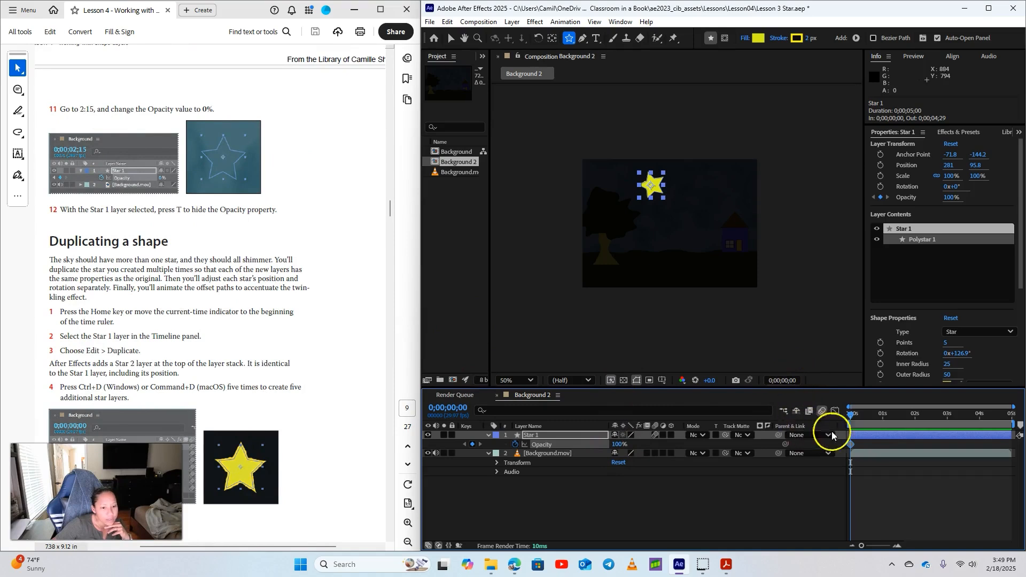
pyautogui.moveTo(853, 415); pyautogui.dragTo(931, 427)
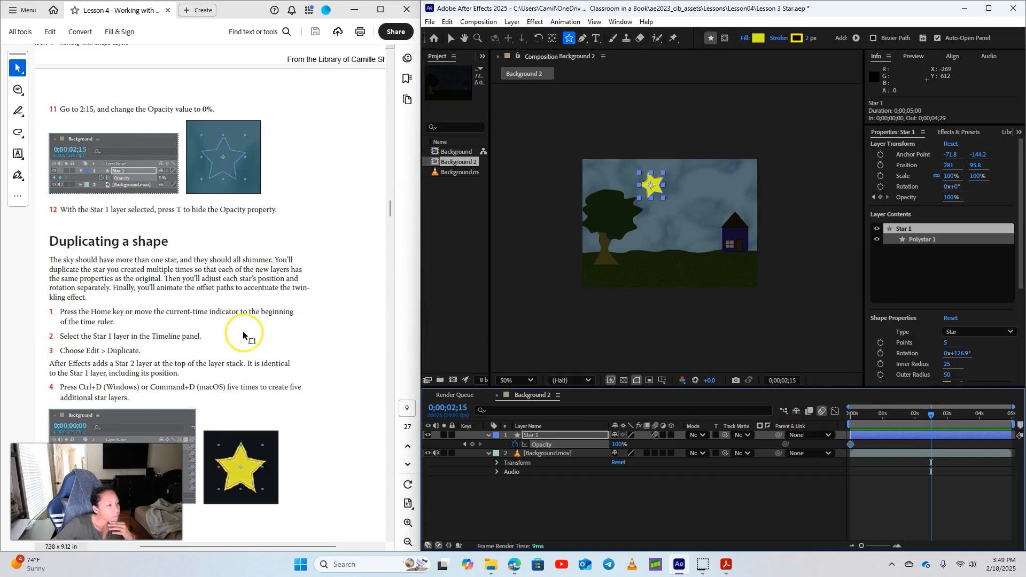
pyautogui.scroll(-1, 243, 332)
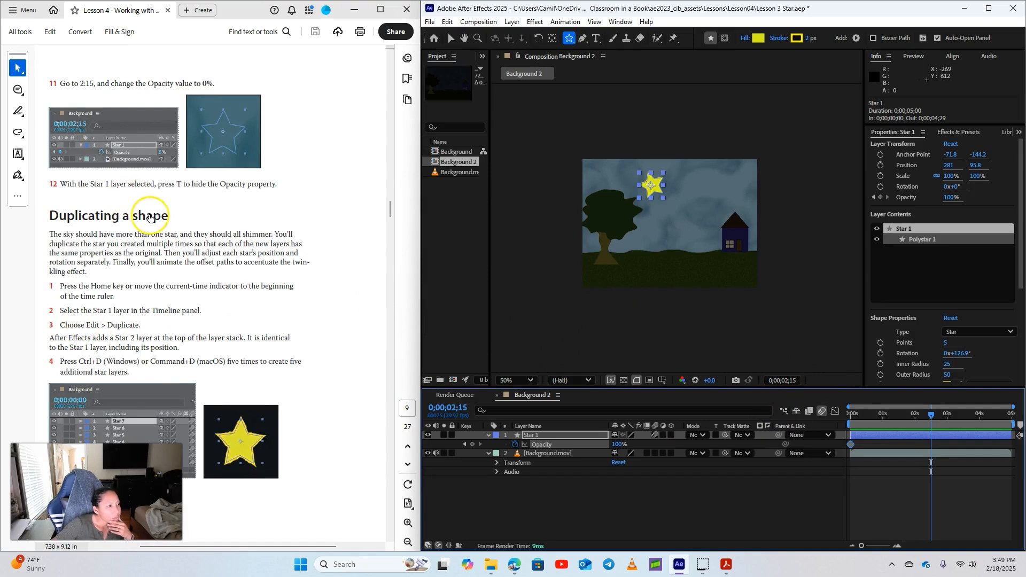
pyautogui.click(622, 444)
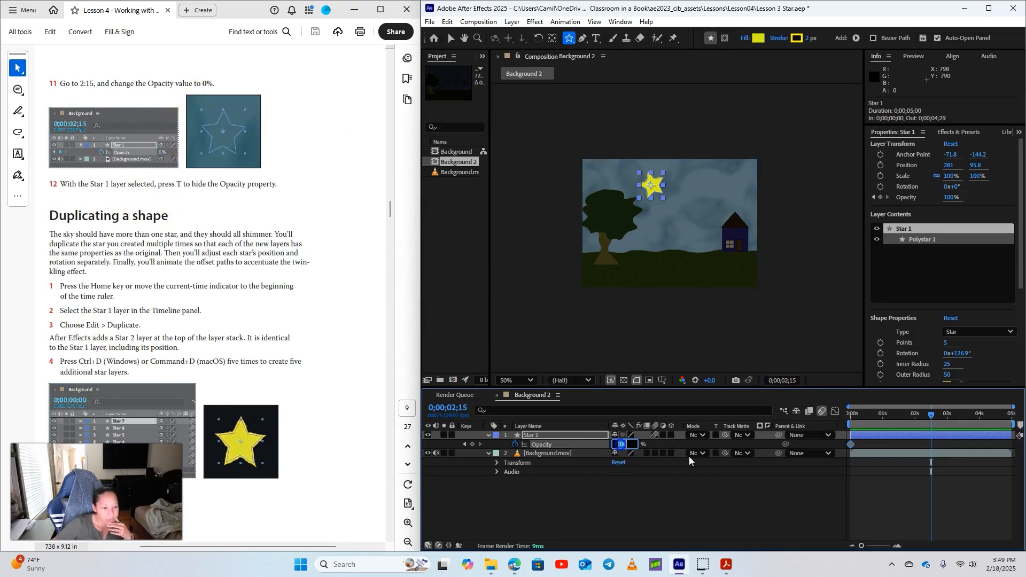
pyautogui.write('0')
pyautogui.press('Return')
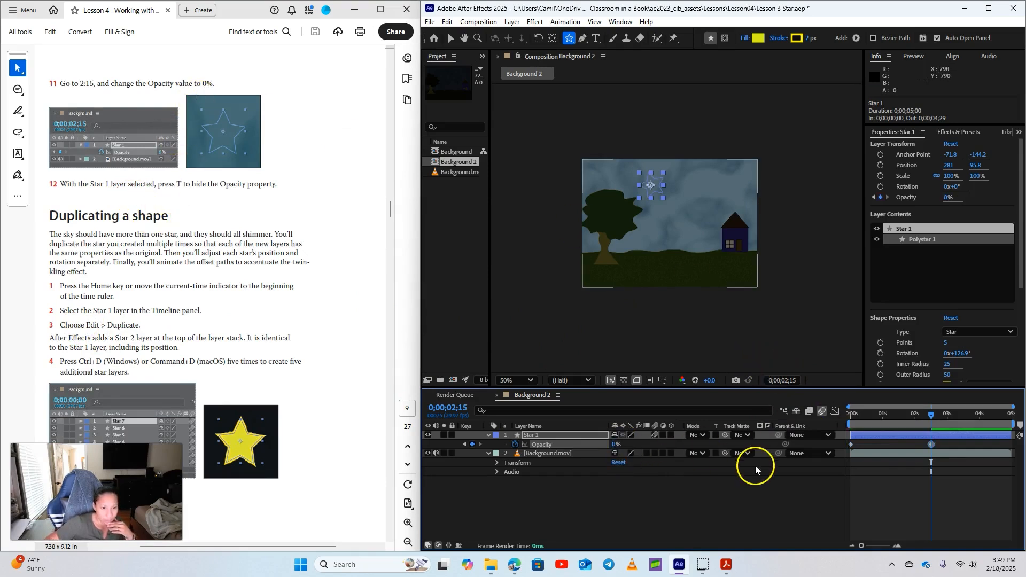
# Switch to the Selection tool and deselect the Star 1 layer
pyautogui.moveTo(935, 415)
pyautogui.mouseDown()
pyautogui.moveTo(853, 415)
pyautogui.moveTo(935, 432)
pyautogui.mouseUp()
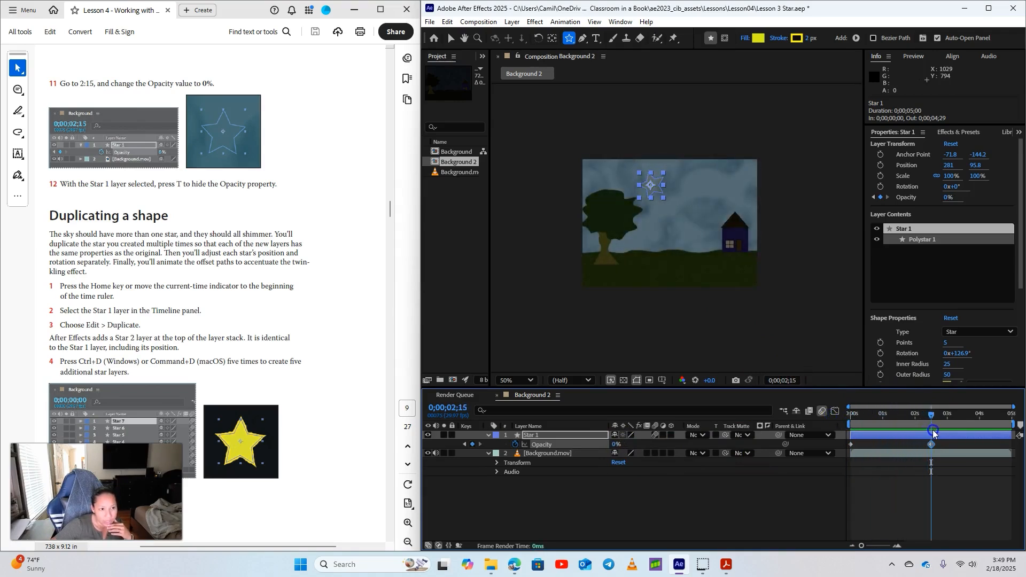
pyautogui.click(726, 315)
pyautogui.click(450, 38)
pyautogui.click(781, 163)
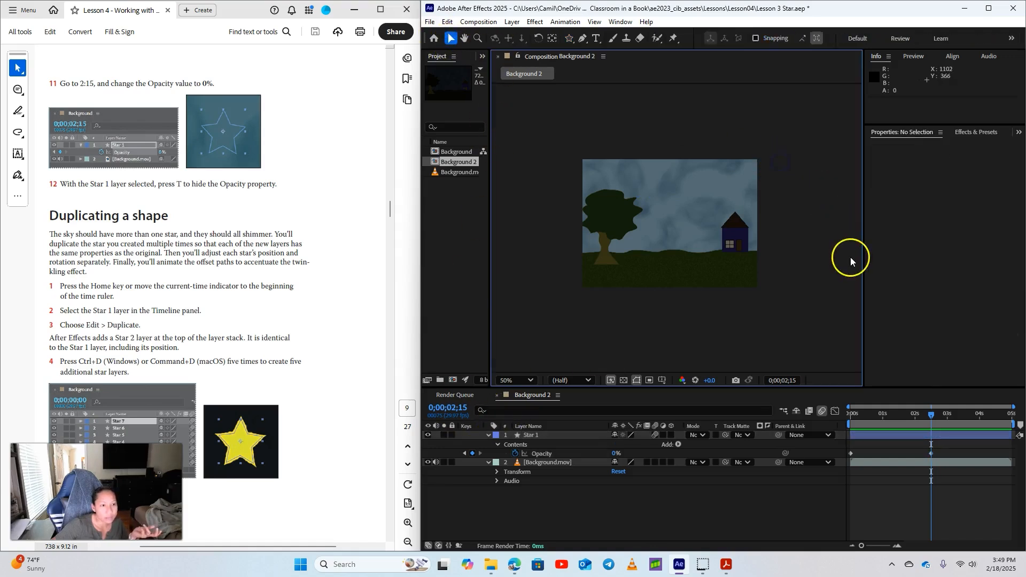
pyautogui.moveTo(933, 413); pyautogui.dragTo(929, 434)
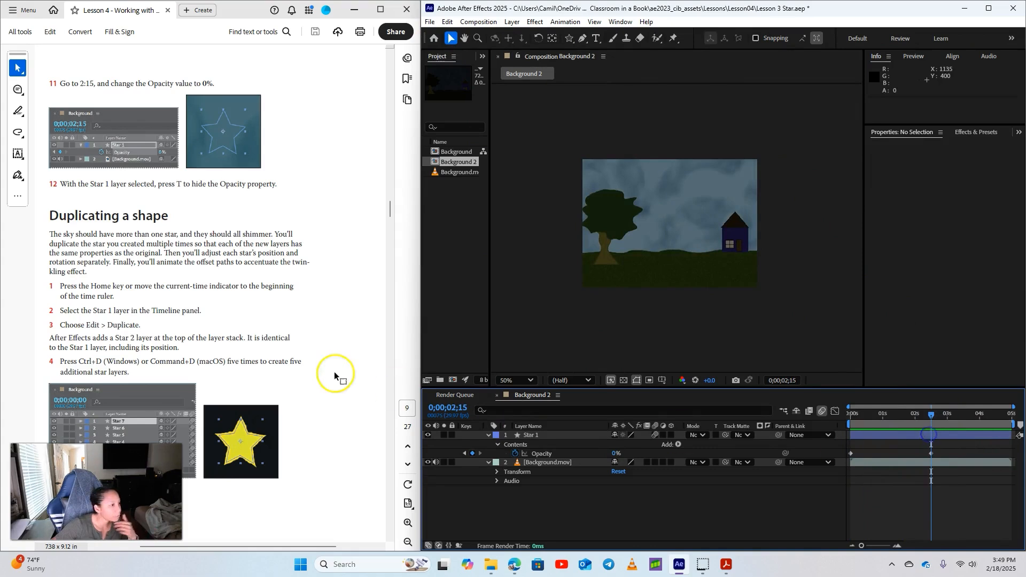
# Return the current time to 0;00;00;00 and duplicate the Star 1 layer once
pyautogui.scroll(-1, 245, 305)
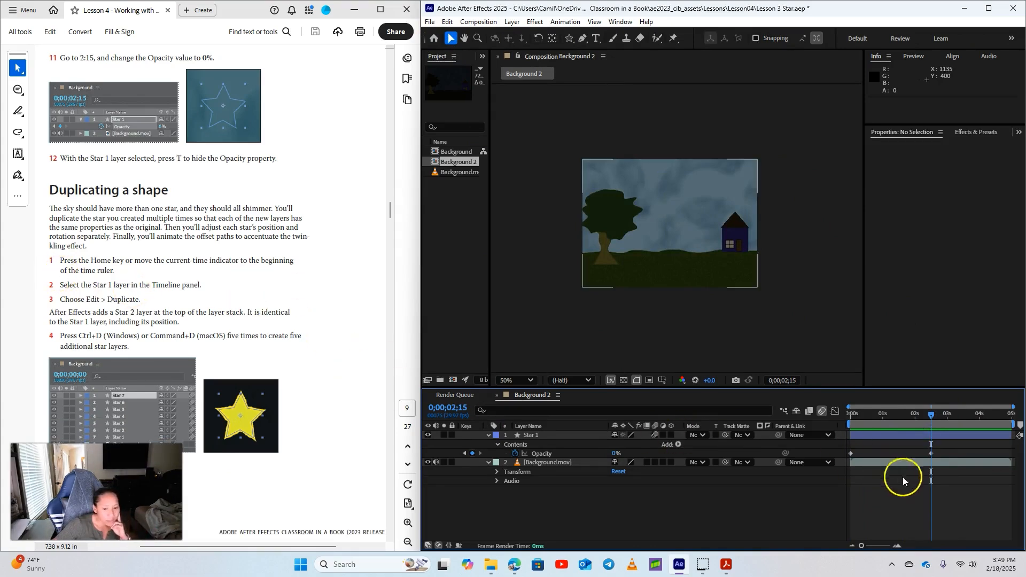
pyautogui.press('Home')
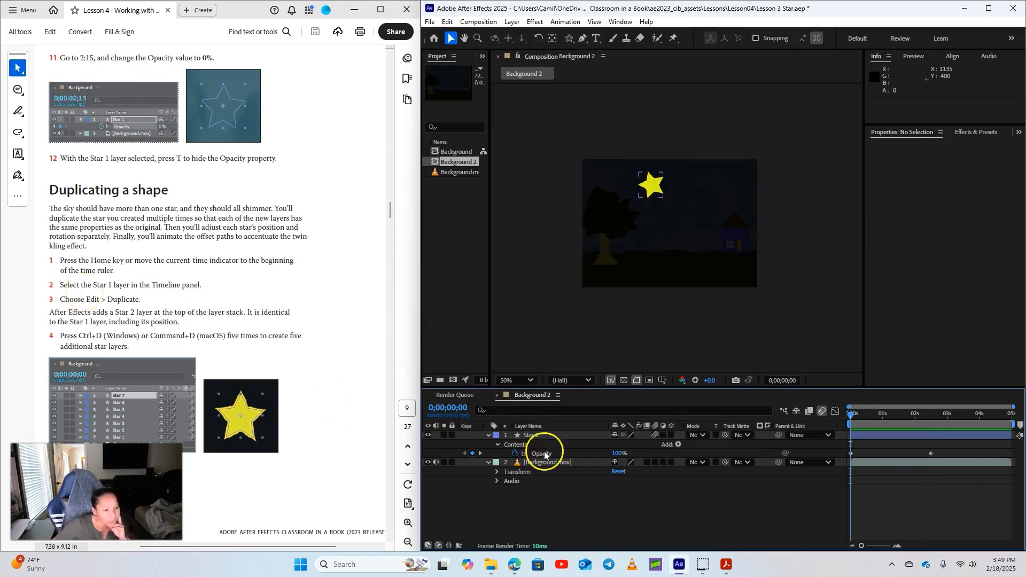
pyautogui.click(541, 435)
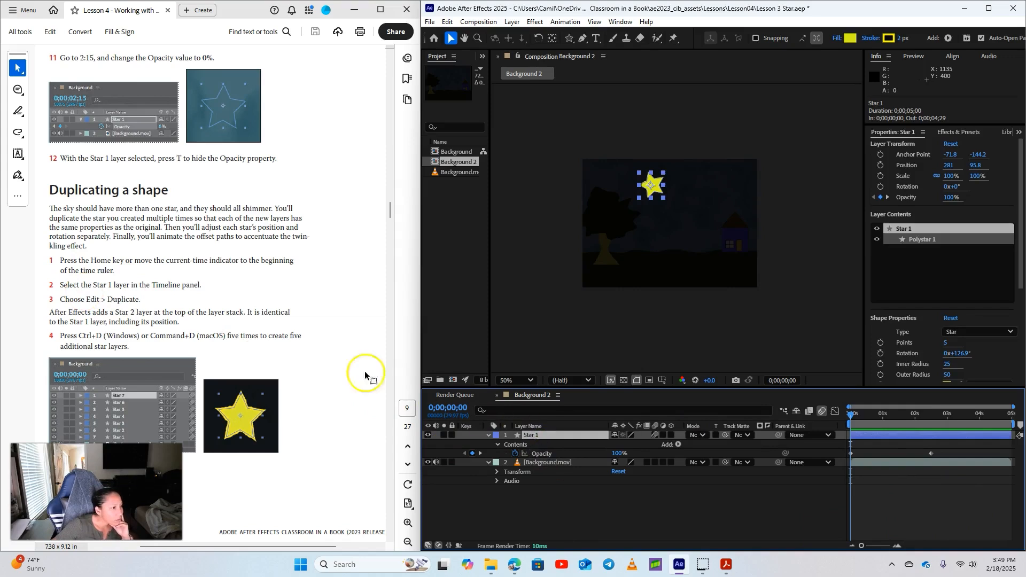
pyautogui.click(448, 22)
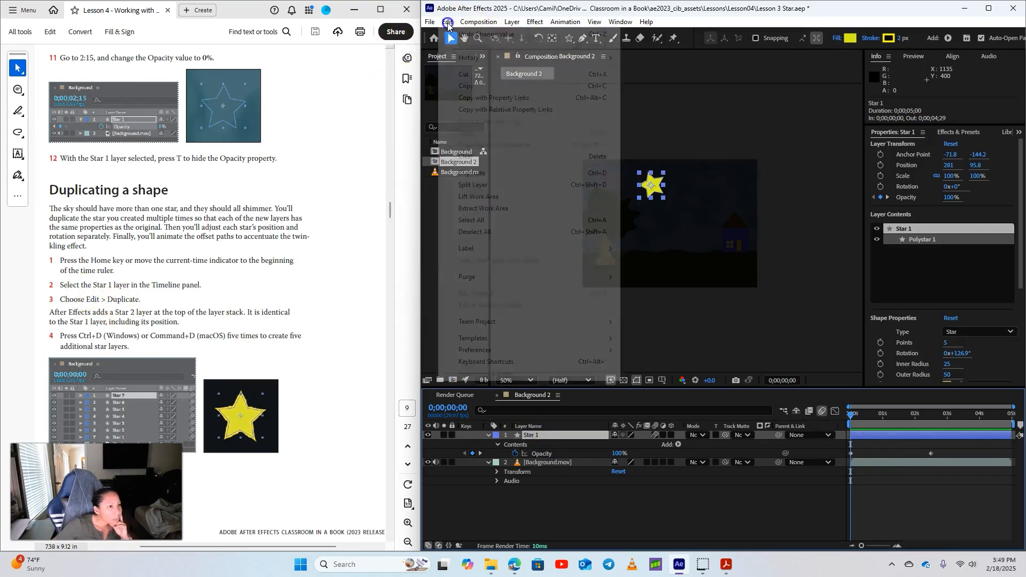
pyautogui.click(491, 174)
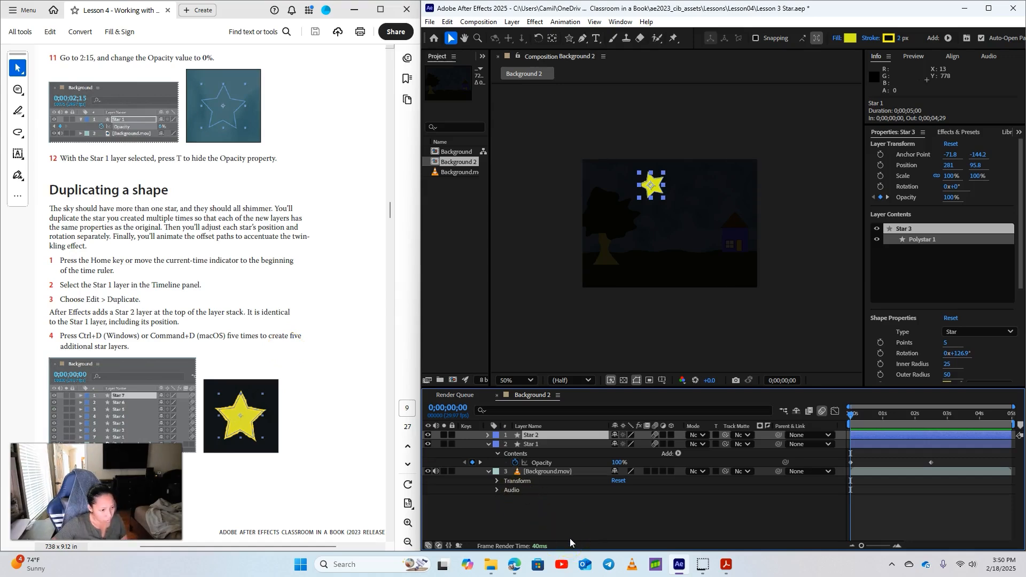
# Duplicate the newest star layer five more times, up to Star 7
pyautogui.hotkey('ctrl', 'd')
pyautogui.hotkey('ctrl', 'd')
pyautogui.hotkey('ctrl', 'd')
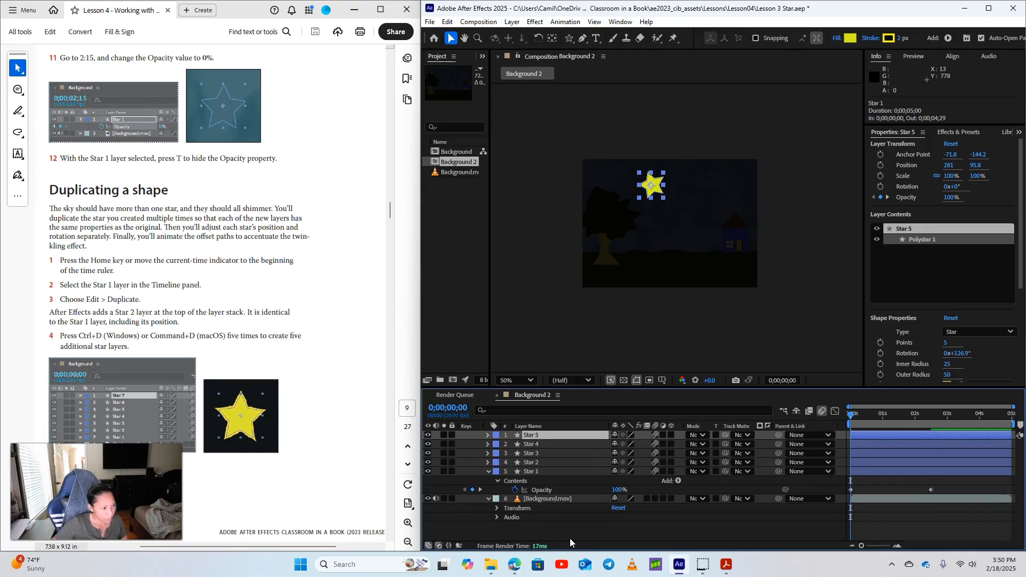
pyautogui.hotkey('ctrl', 'd')
pyautogui.hotkey('ctrl', 'd')
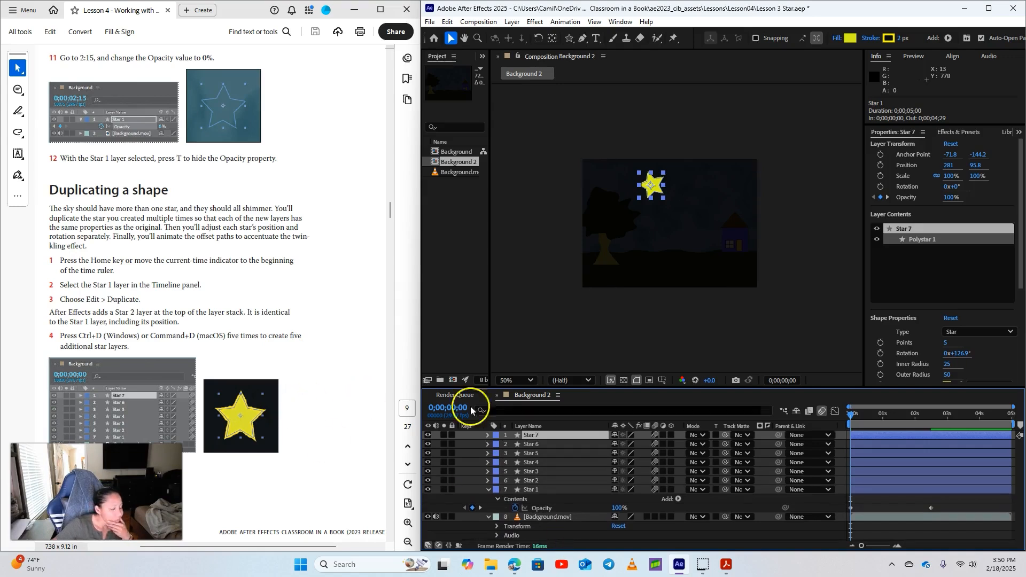
# Follow the guide's step 5 by activating the Selection tool and deselecting all layers in the timeline
pyautogui.scroll(-15, 270, 357)
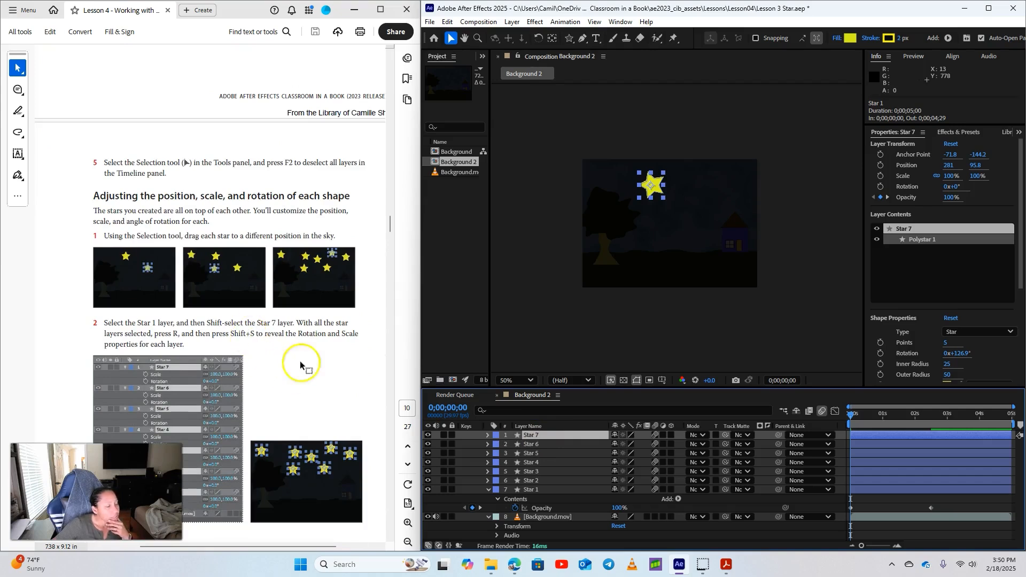
pyautogui.moveTo(302, 547); pyautogui.dragTo(316, 547)
pyautogui.scroll(-1, 306, 409)
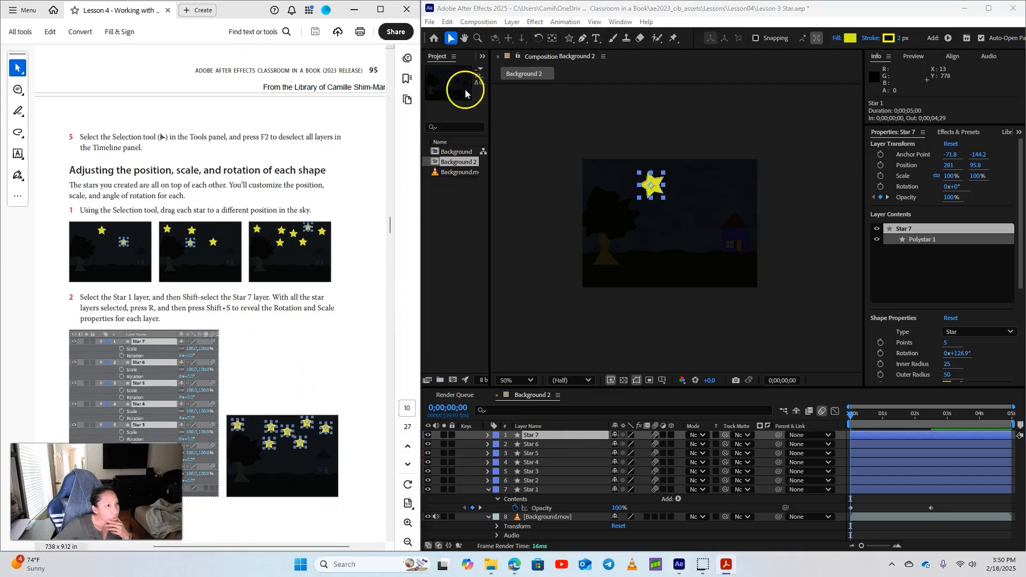
pyautogui.click(452, 39)
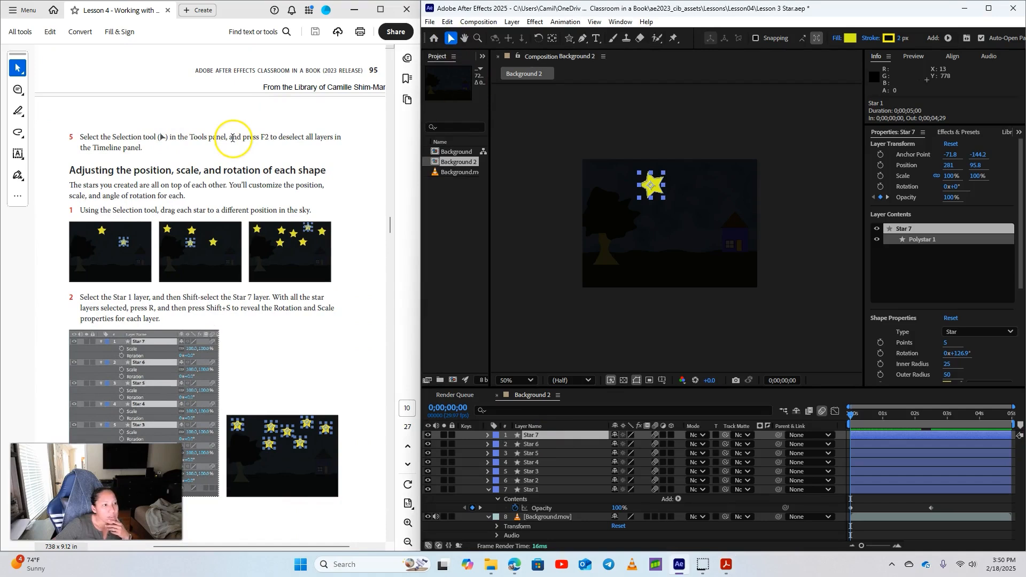
pyautogui.click(606, 355)
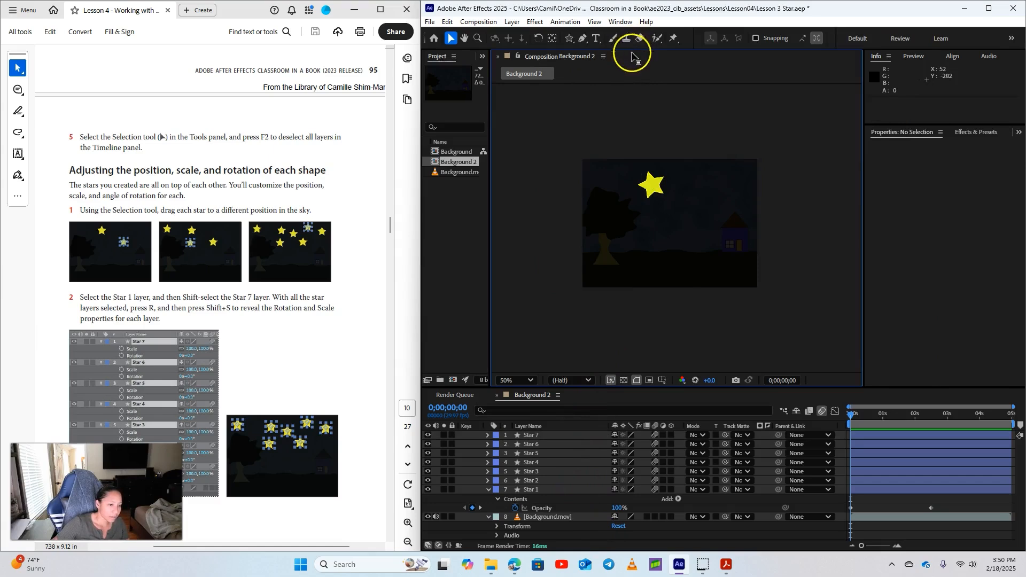
pyautogui.click(579, 545)
pyautogui.click(572, 508)
pyautogui.press('F2')
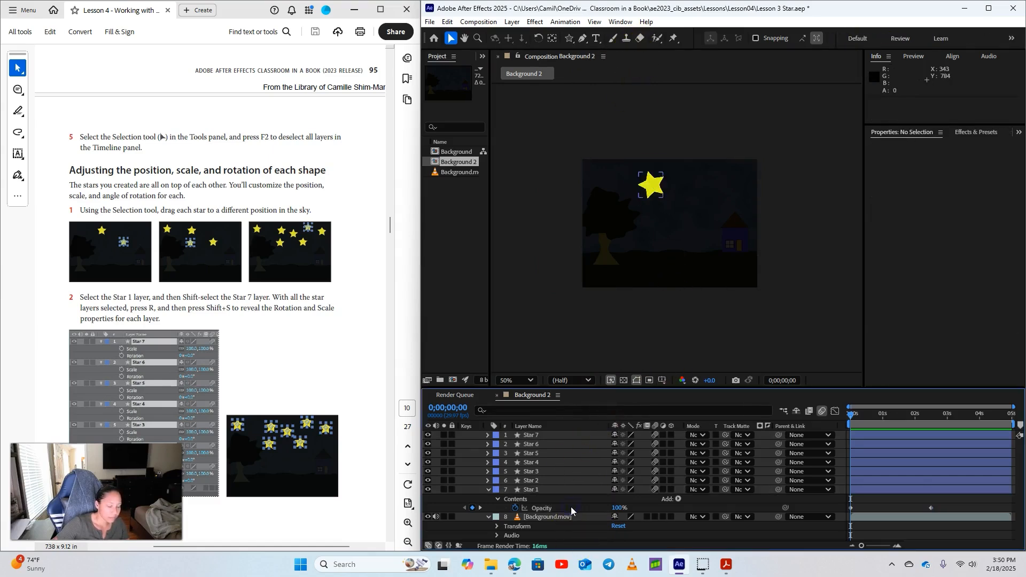
pyautogui.click(582, 463)
pyautogui.press('F2')
pyautogui.click(464, 420)
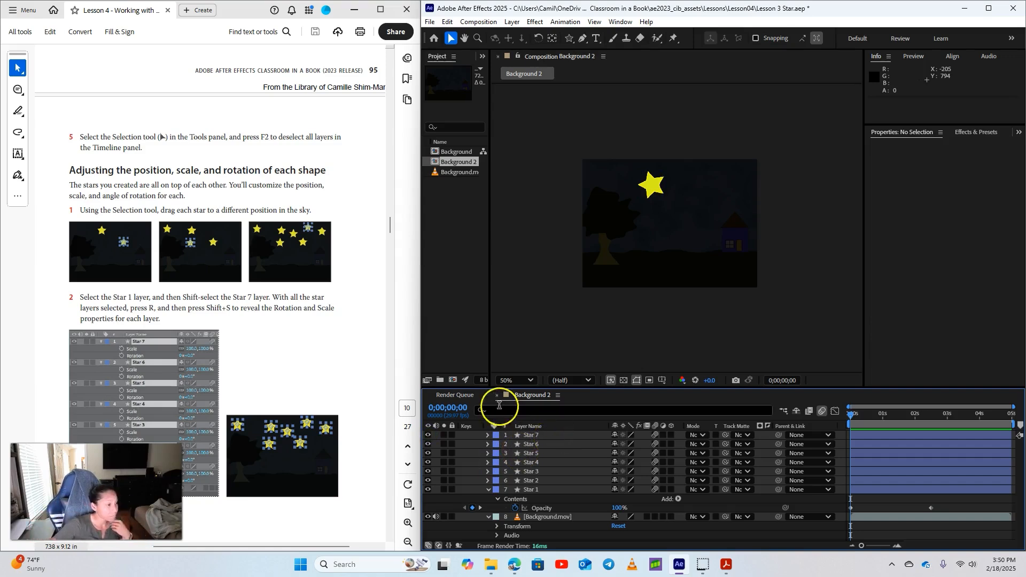
# Select the Star 1 through Star 7 layers, reveal their Rotation and Scale properties, and enlarge the timeline area
pyautogui.scroll(-1, 103, 308)
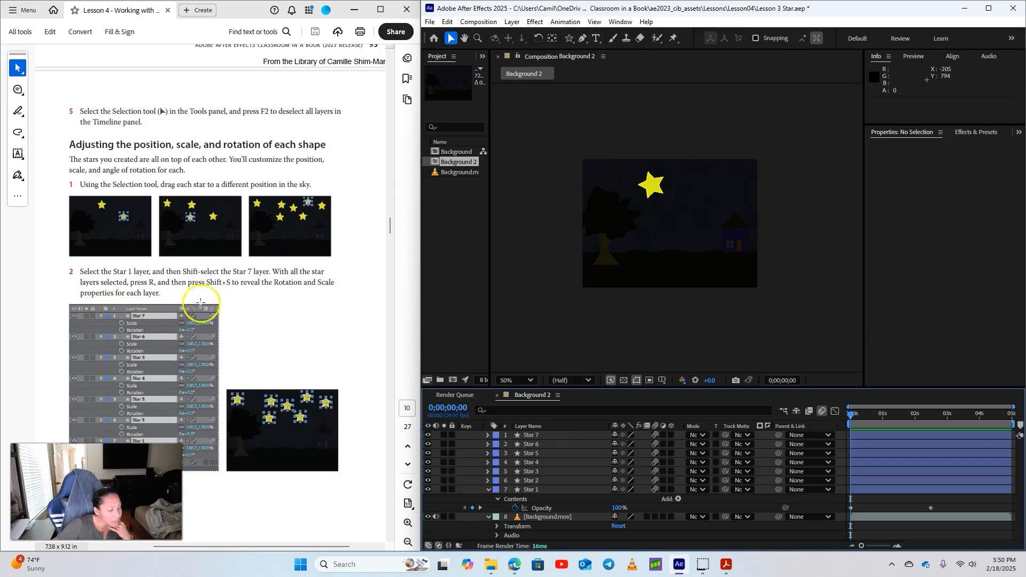
pyautogui.click(539, 492)
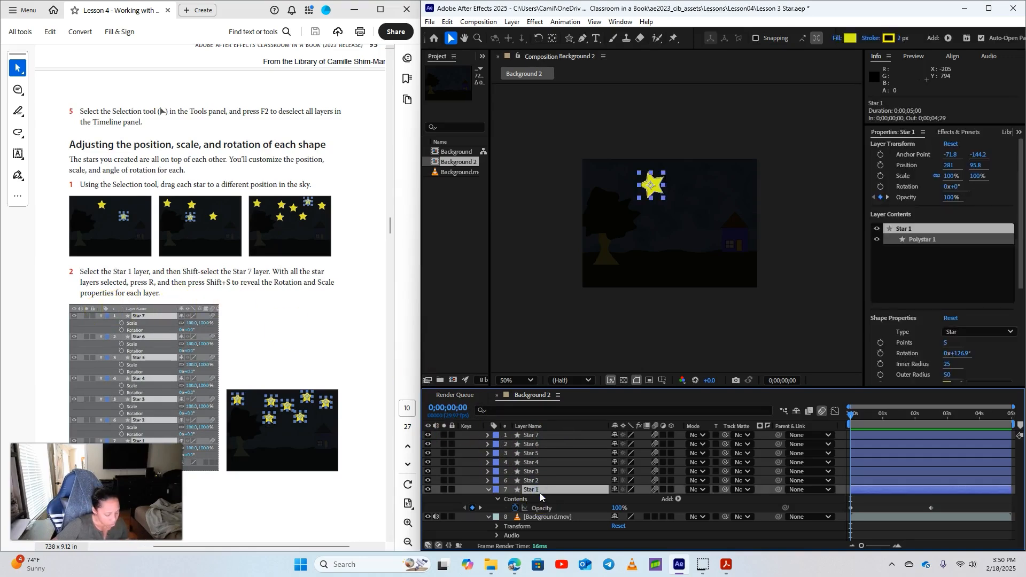
pyautogui.keyDown('shift'); pyautogui.click(531, 435); pyautogui.keyUp('shift')
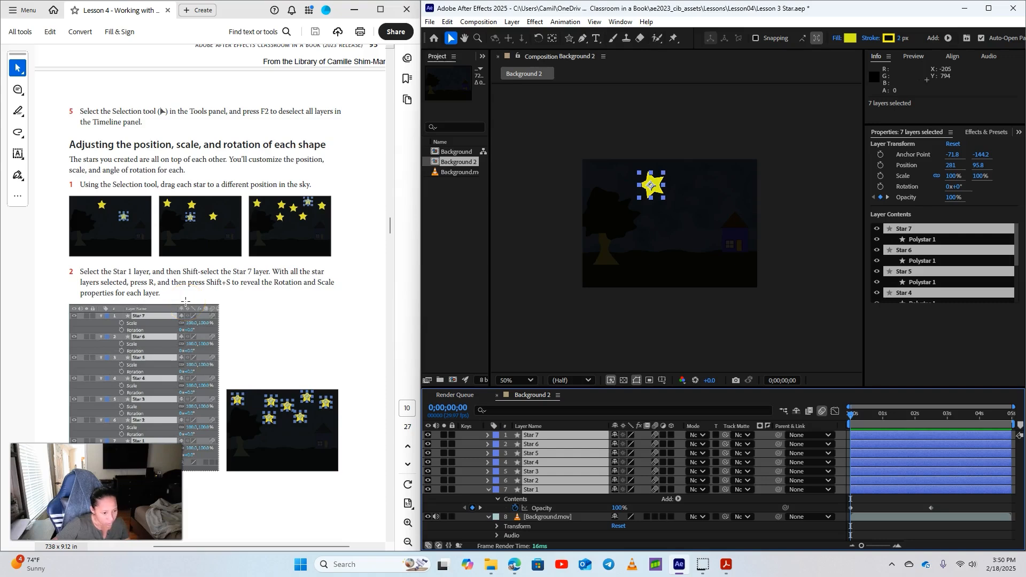
pyautogui.press('r')
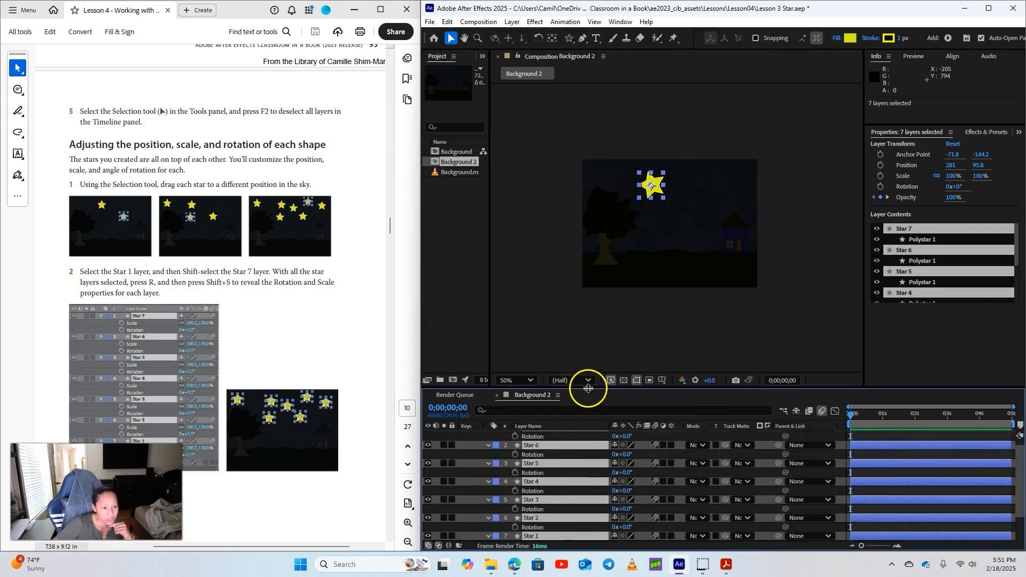
pyautogui.moveTo(593, 388); pyautogui.dragTo(600, 322)
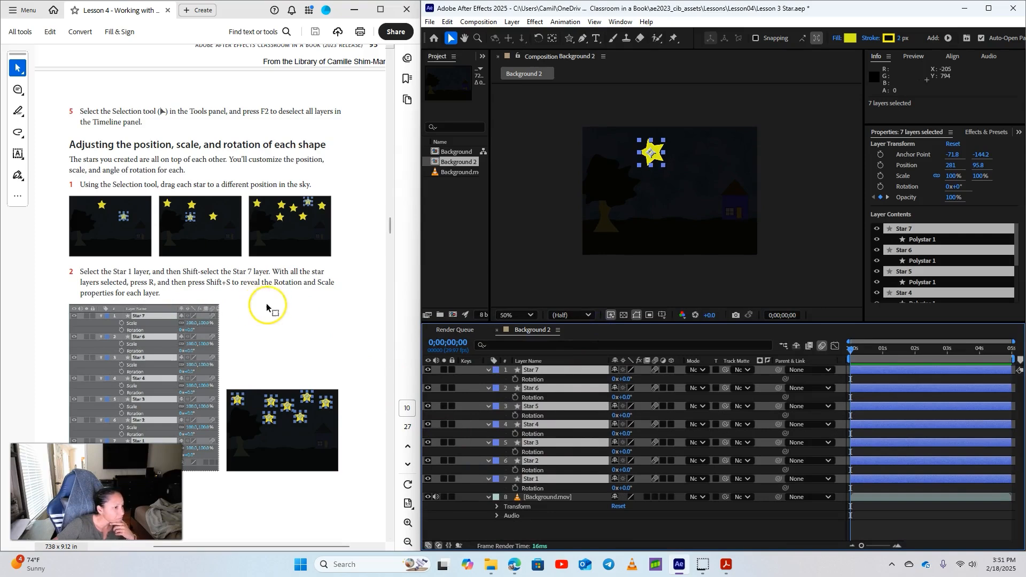
pyautogui.scroll(-3, 321, 306)
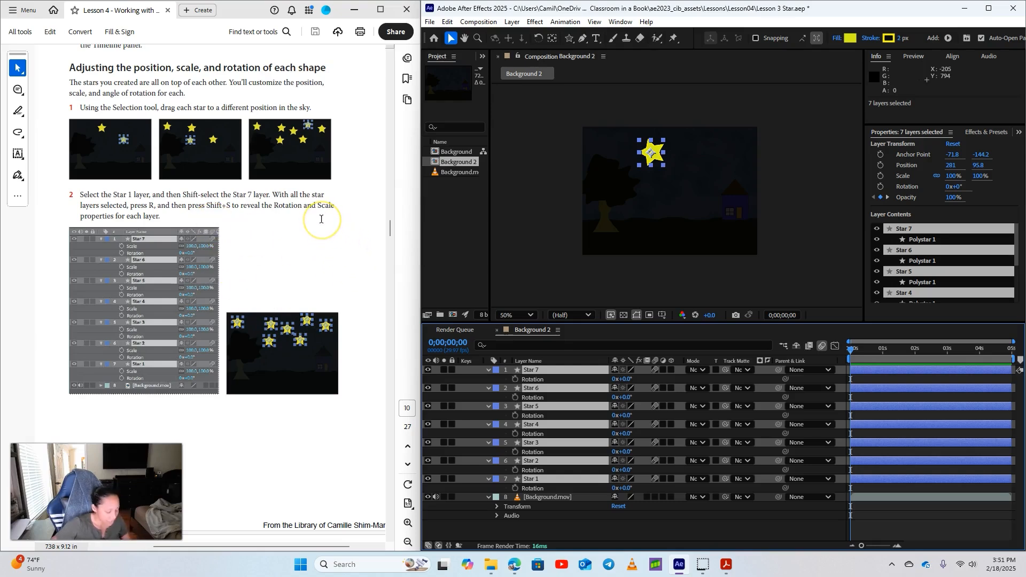
pyautogui.hotkey('shift', 's')
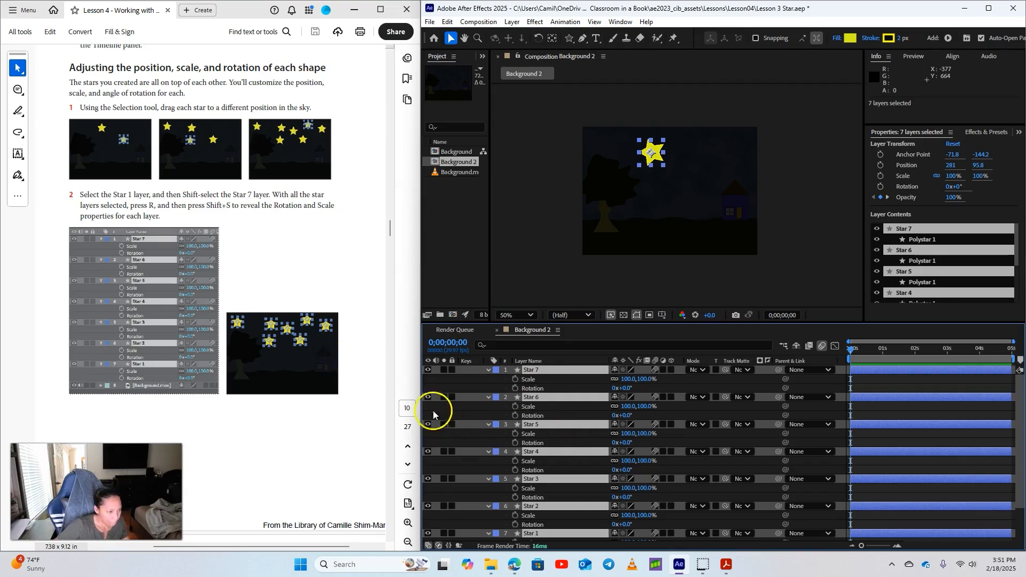
# Consult the guide's instructions for varying each star's rotation and scale
pyautogui.scroll(-5, 219, 402)
pyautogui.scroll(-3, 220, 400)
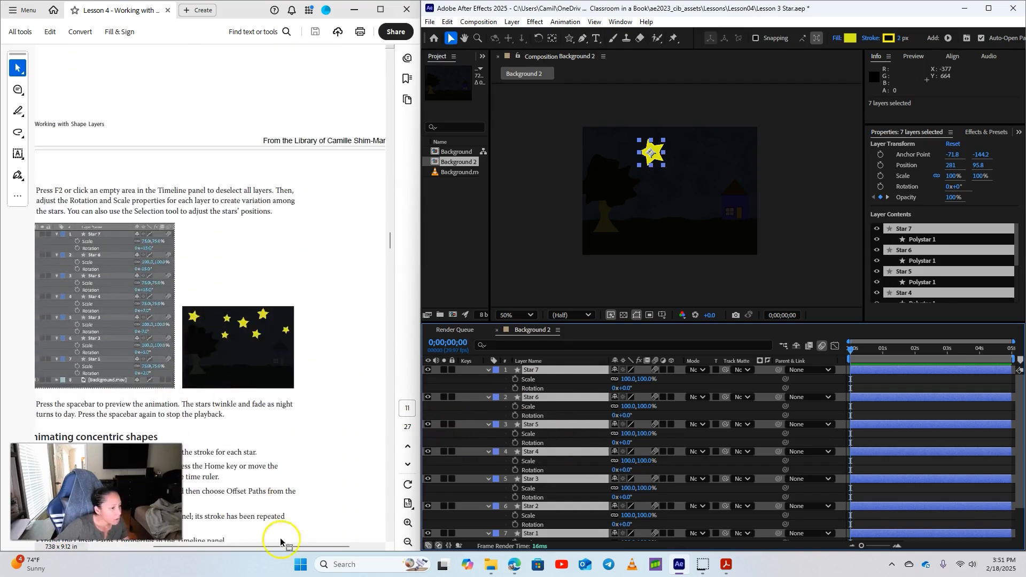
pyautogui.hscroll(-1, 279, 550)
pyautogui.scroll(-1, 236, 363)
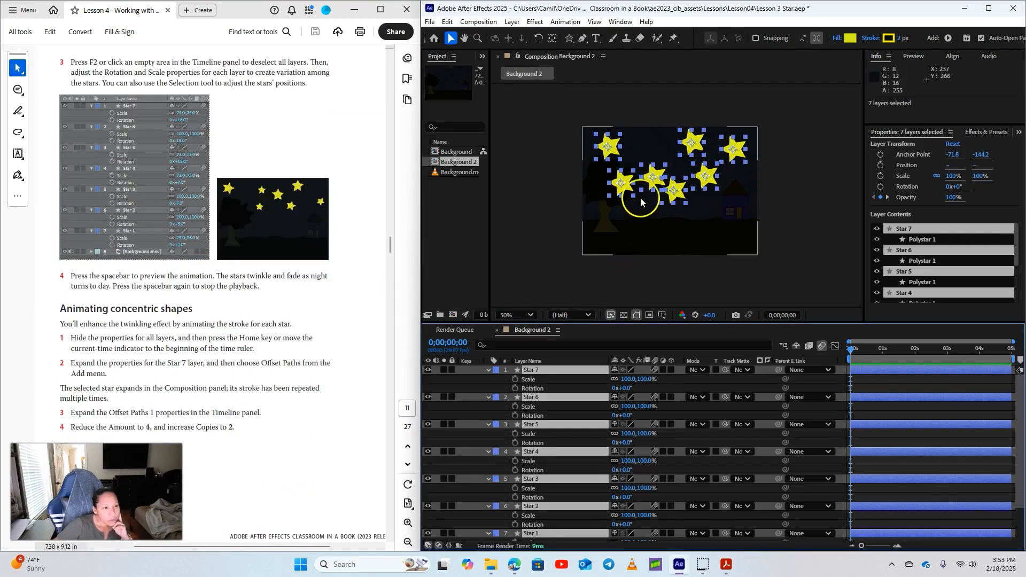
# Try scaling all seven selected stars together to about 60.4 by 74.8%, and undo the scaling
pyautogui.moveTo(641, 202); pyautogui.dragTo(630, 195)
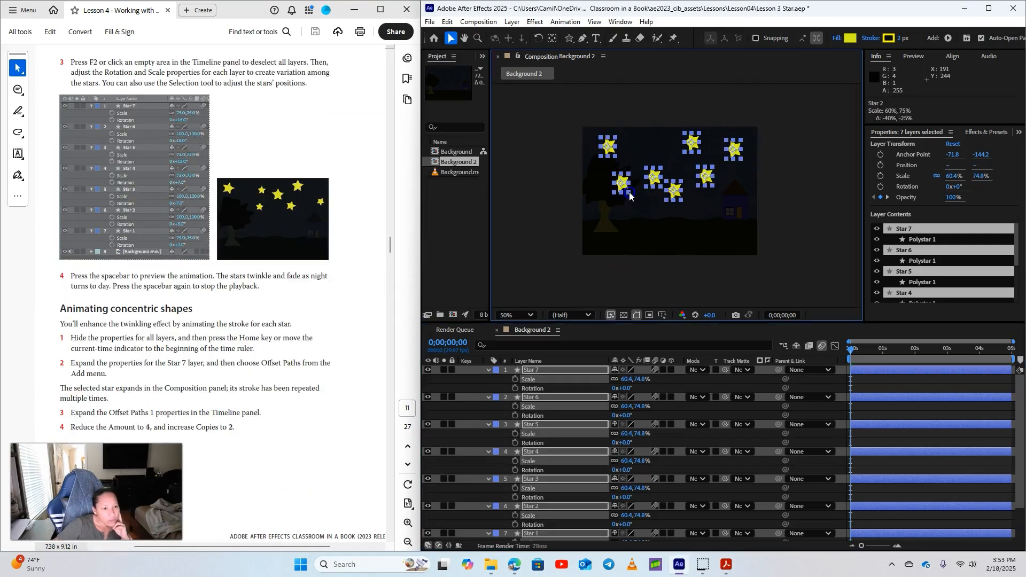
pyautogui.hotkey('ctrl', 'z')
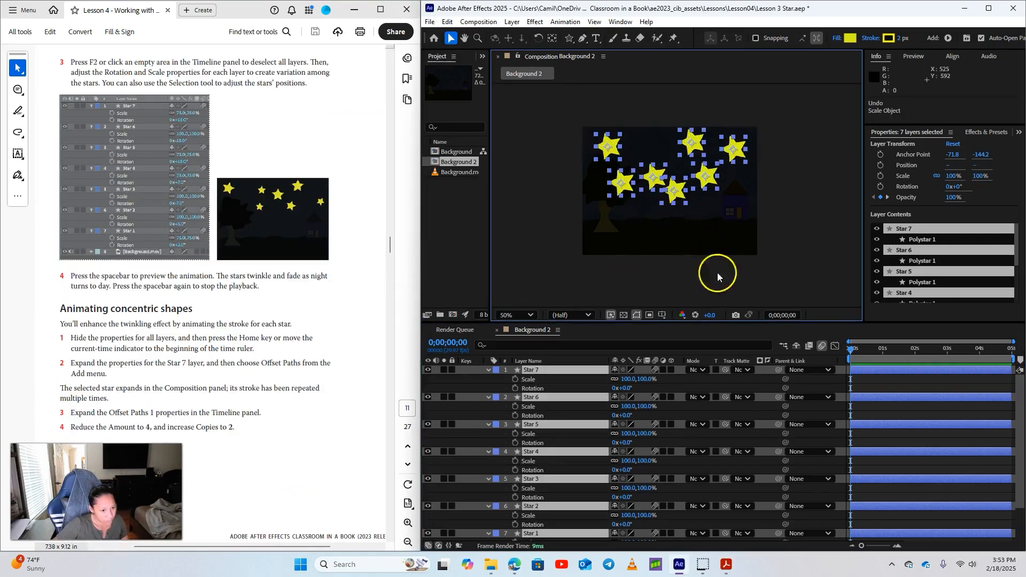
# Deselect the stars and scale only Star 6 to about 69.2 by 74.8% in the composition
pyautogui.click(713, 271)
pyautogui.click(530, 405)
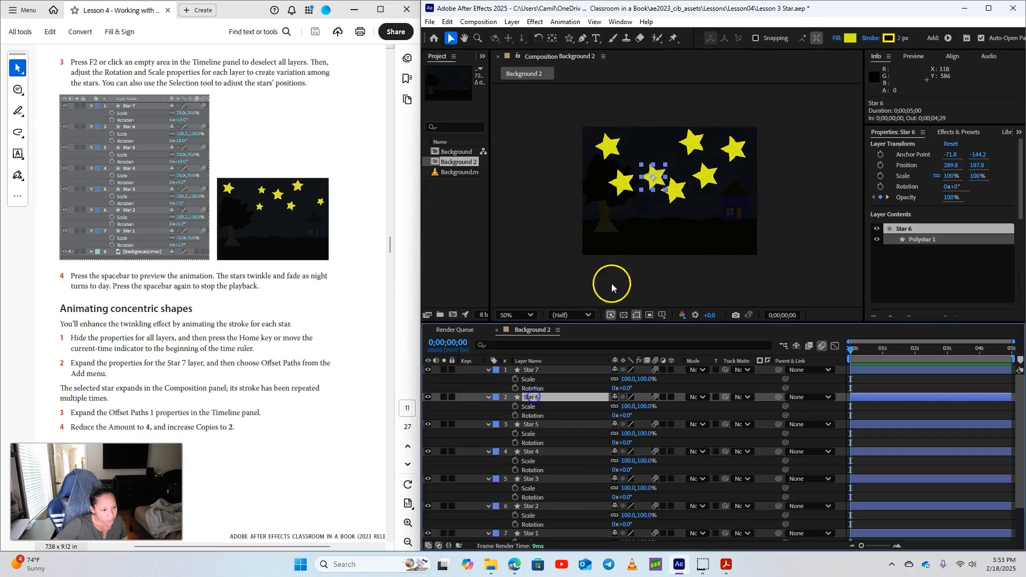
pyautogui.moveTo(664, 177); pyautogui.dragTo(643, 221)
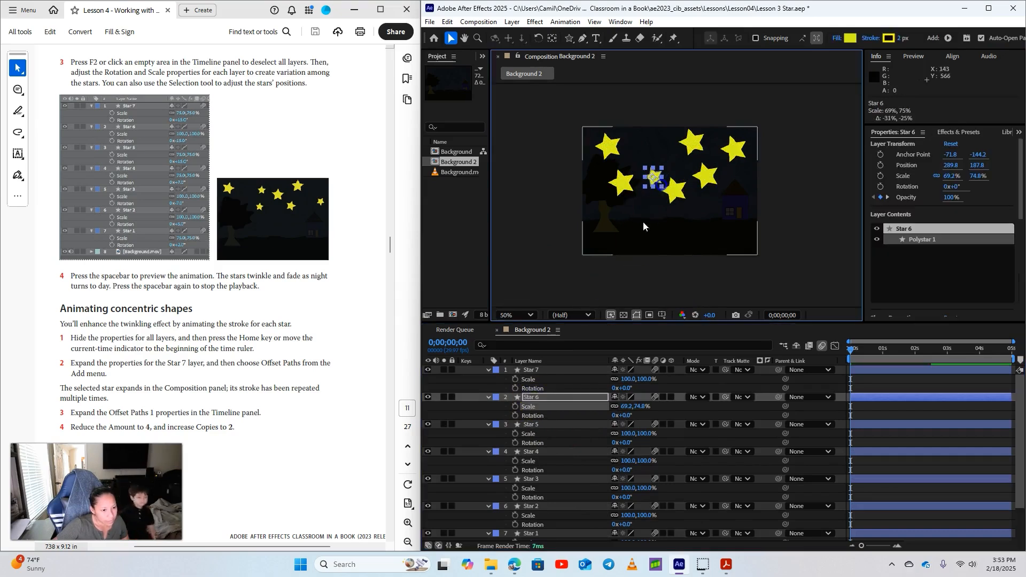
# Scale Star 4 proportionally to about 49.5% in the composition
pyautogui.click(532, 452)
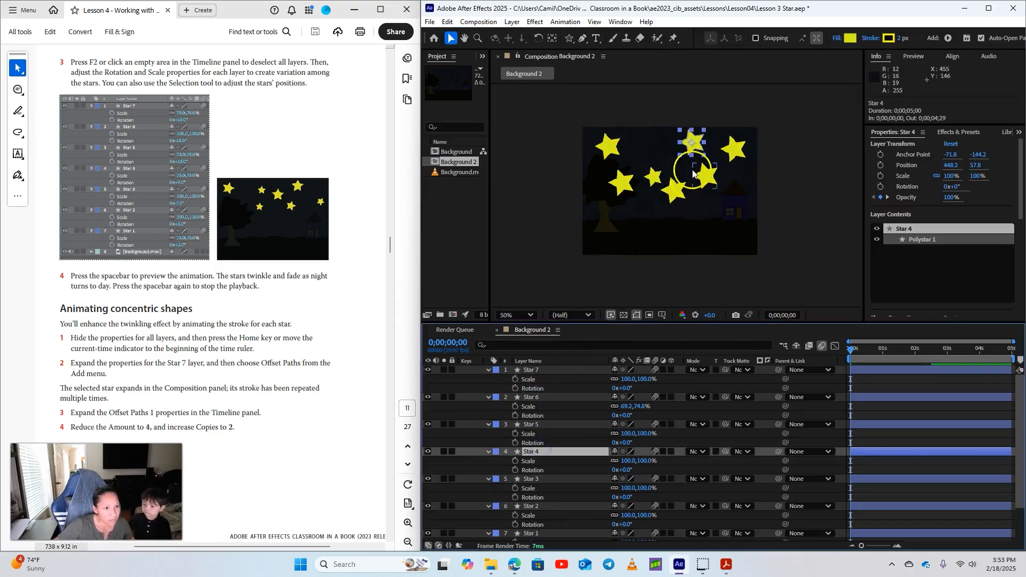
pyautogui.moveTo(692, 154); pyautogui.dragTo(693, 152)
pyautogui.press('shift')
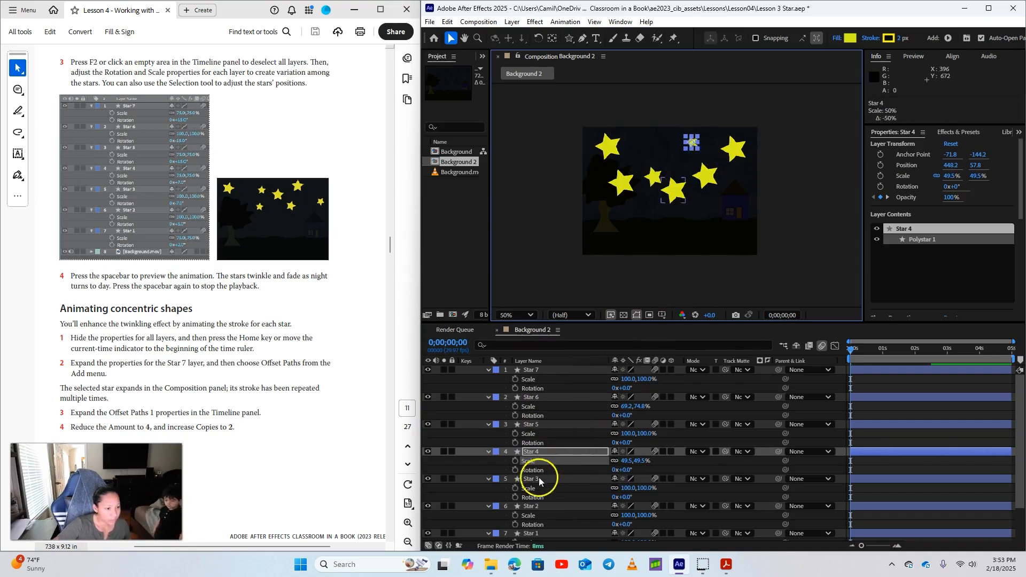
# Scale Star 3 to about 42.8 by 83.2%, and Stars 1, 2, 5 and 7 proportionally to about 91.6, 51.6, 62.1 and 83.2%
pyautogui.click(539, 479)
pyautogui.moveTo(686, 200); pyautogui.dragTo(676, 198)
pyautogui.click(604, 155)
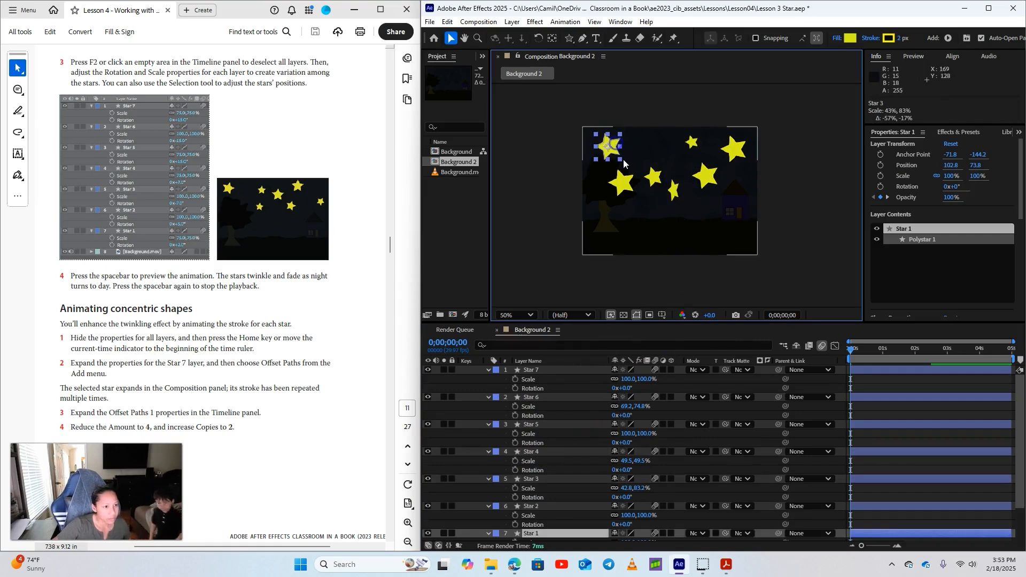
pyautogui.press('F2')
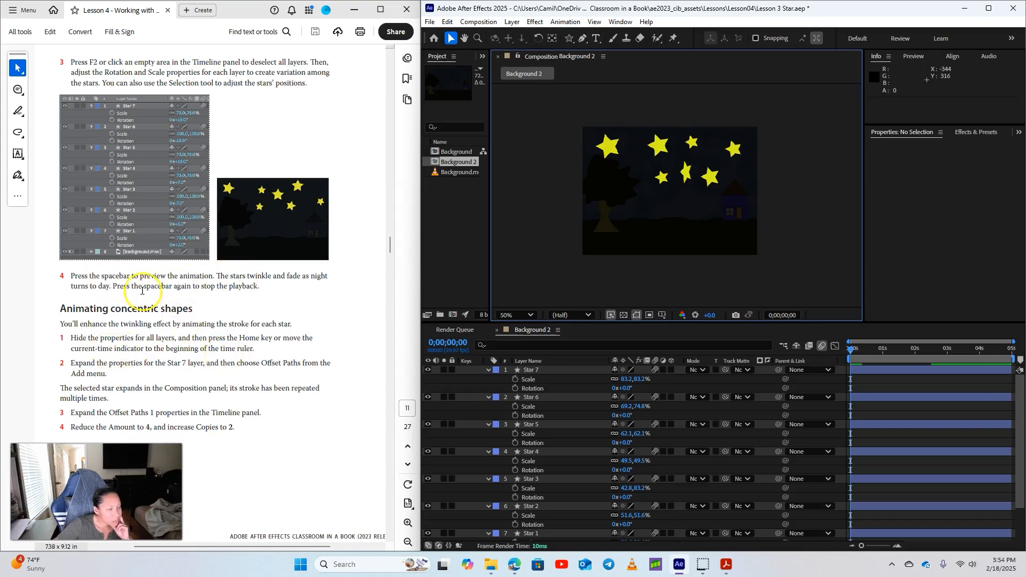
# Preview the animation from the beginning, stop playback, and return the current-time indicator to the start
pyautogui.click(853, 350)
pyautogui.moveTo(853, 350); pyautogui.dragTo(829, 351)
pyautogui.press('space')
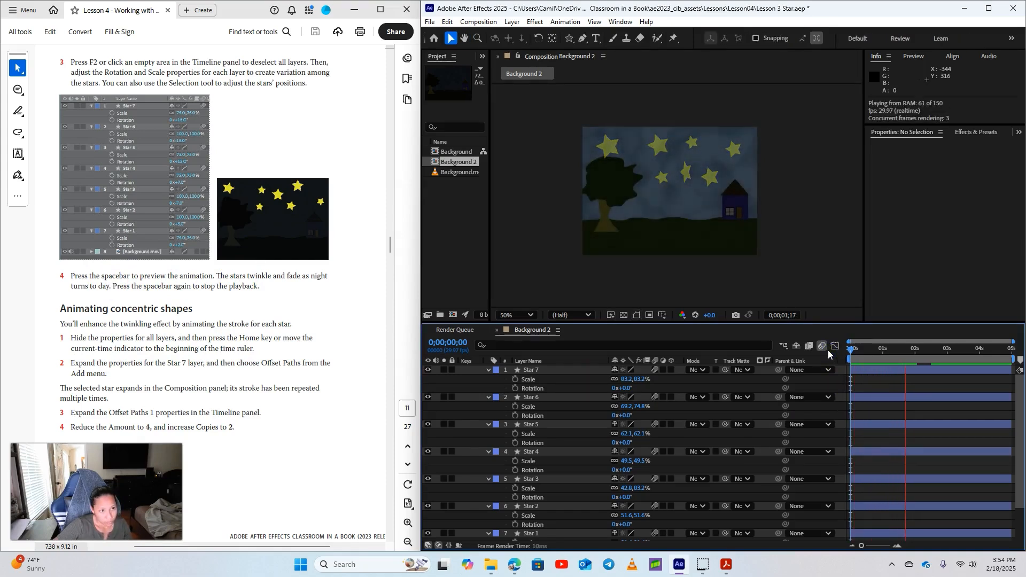
pyautogui.click(995, 368)
pyautogui.moveTo(957, 351); pyautogui.dragTo(838, 355)
# Move Star 1 closer to its neighbouring star, to position about 171, 71.8, and deselect it
pyautogui.click(608, 159)
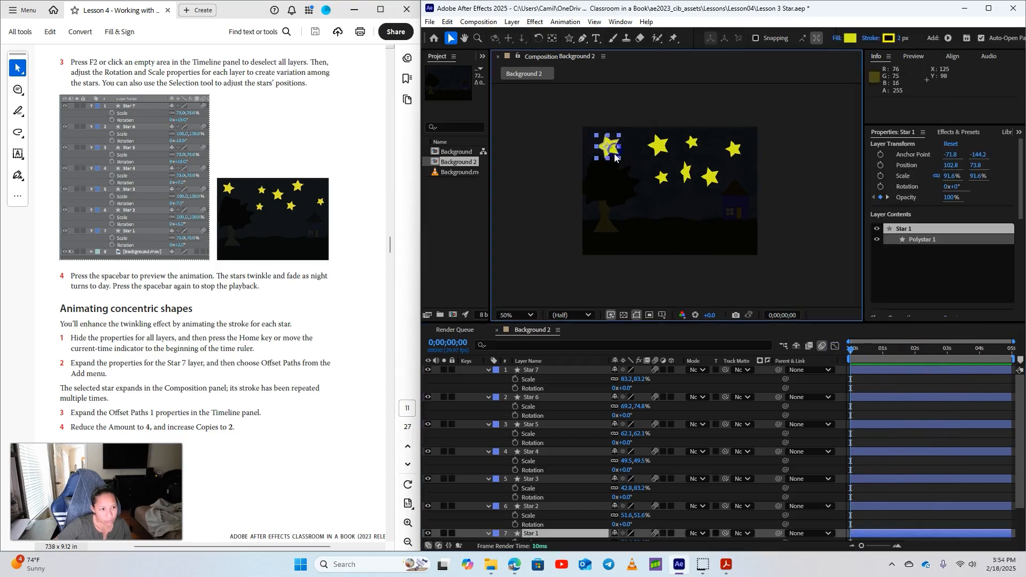
pyautogui.moveTo(614, 152); pyautogui.dragTo(631, 151)
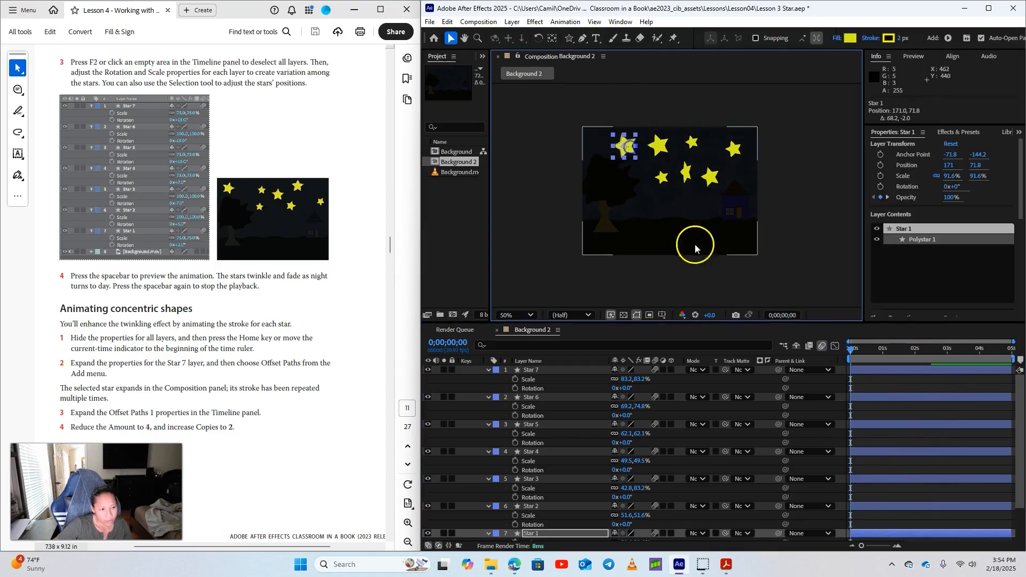
pyautogui.click(804, 258)
# Preview the animation again, consult the guide's concentric shapes section, and return the current-time indicator to the beginning
pyautogui.press('space')
pyautogui.scroll(-2, 240, 342)
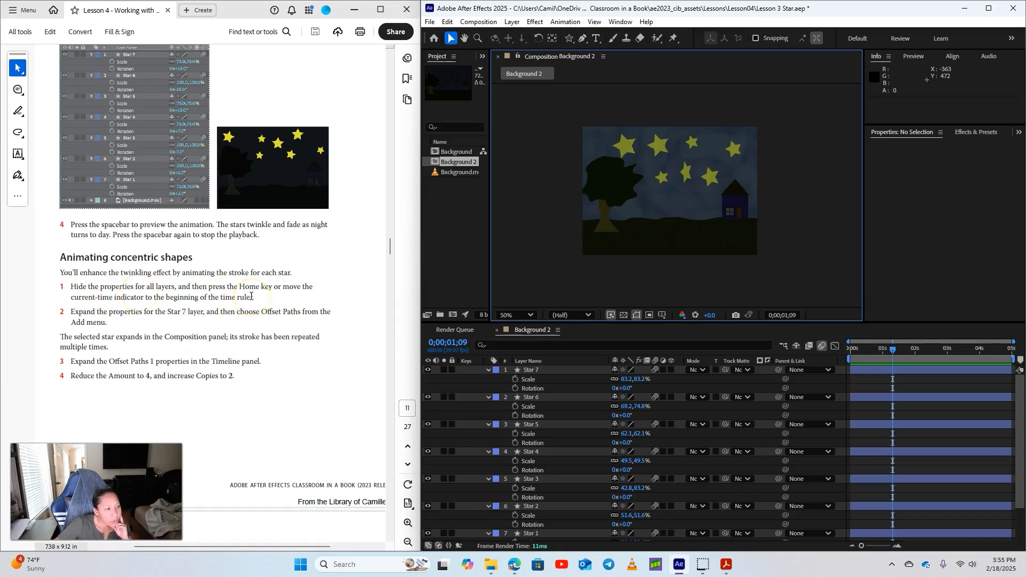
pyautogui.click(951, 334)
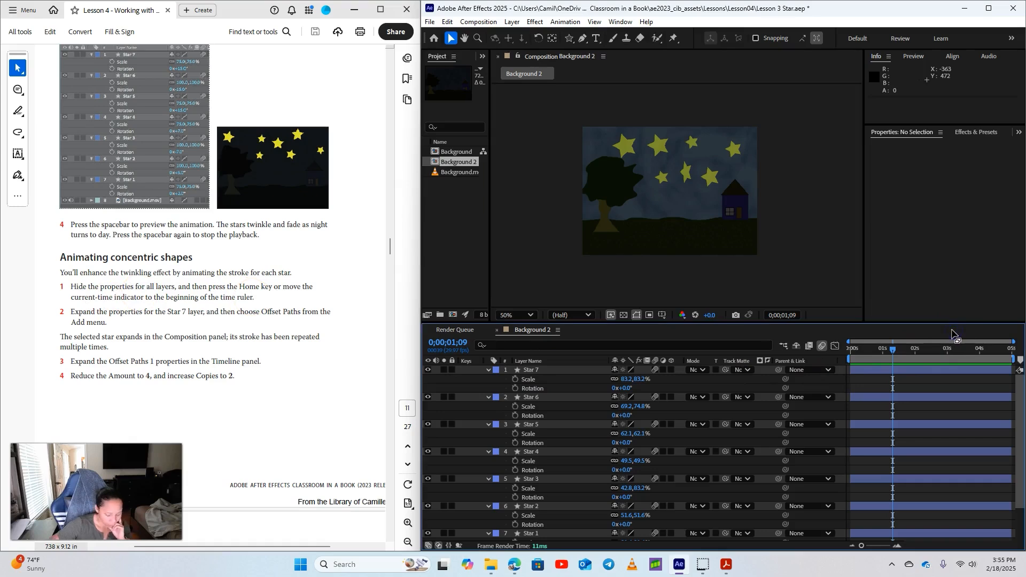
pyautogui.press('Home')
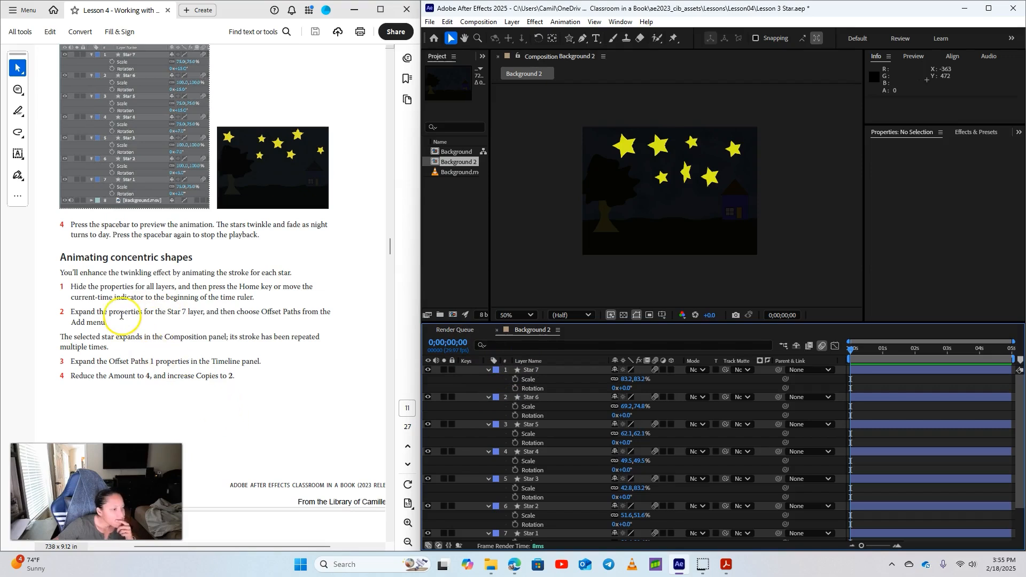
# Expand the properties of the Star 7 layer and add Offset Paths to its contents
pyautogui.click(488, 370)
pyautogui.click(488, 370)
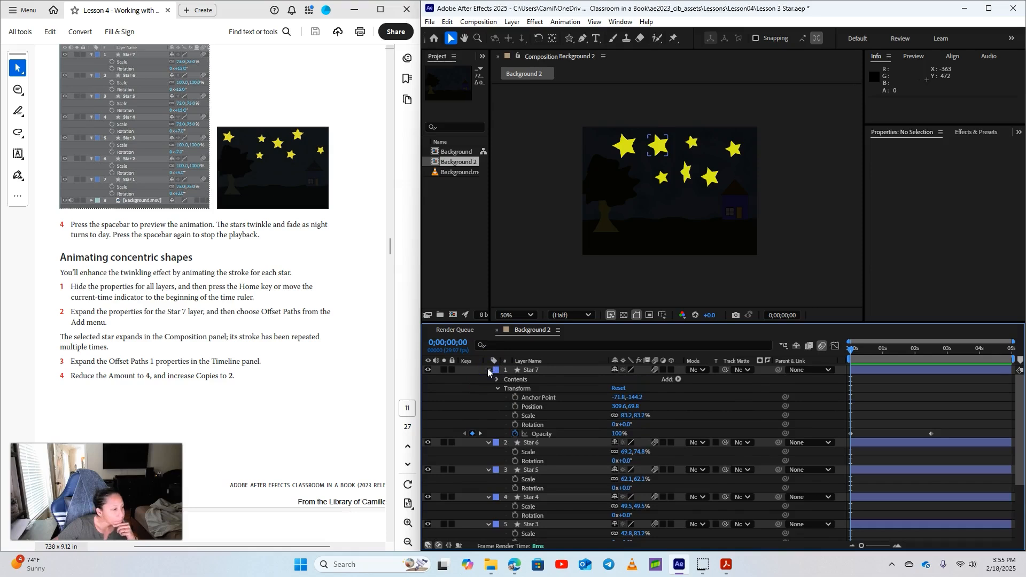
pyautogui.click(458, 370)
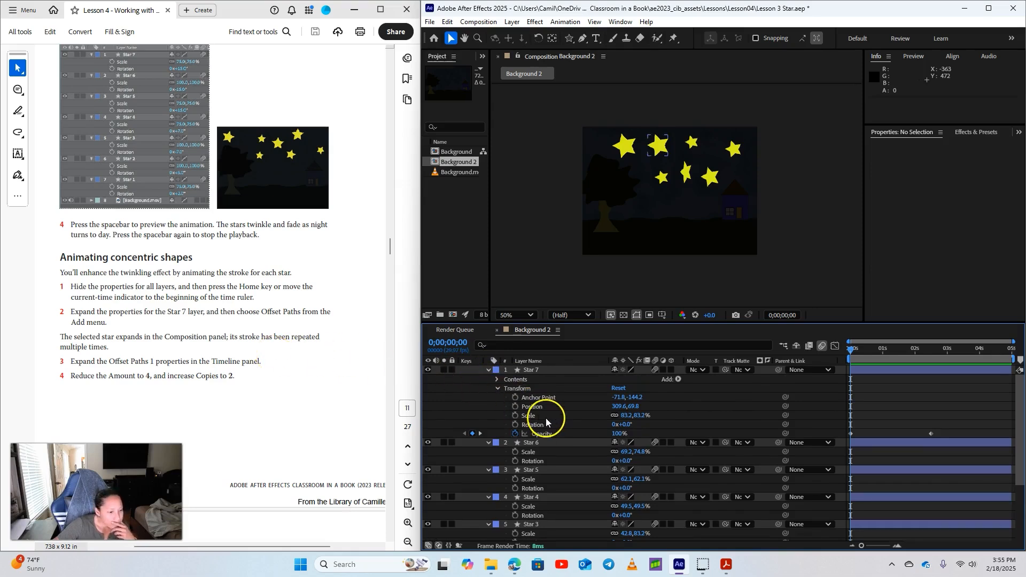
pyautogui.click(678, 380)
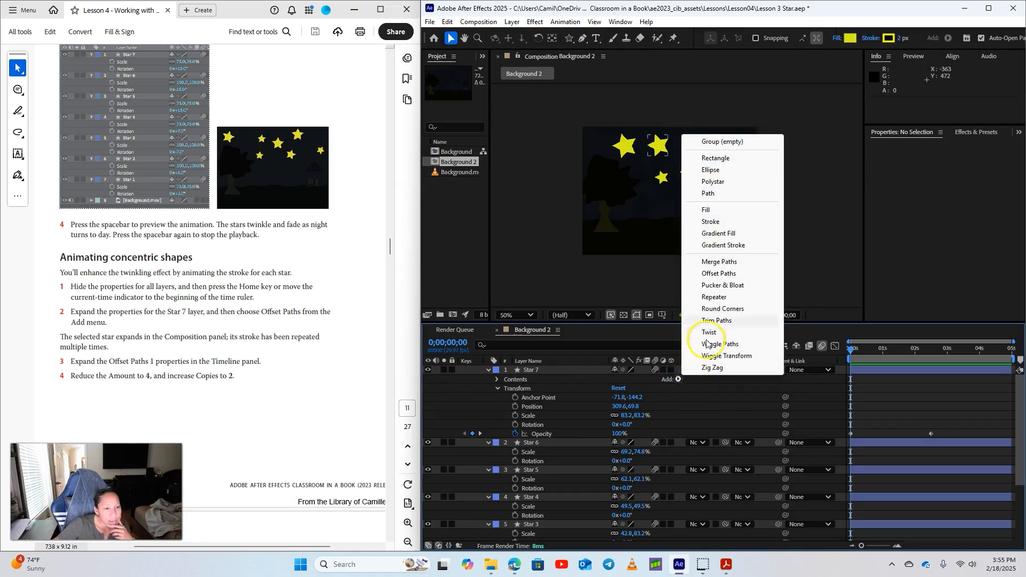
pyautogui.click(740, 273)
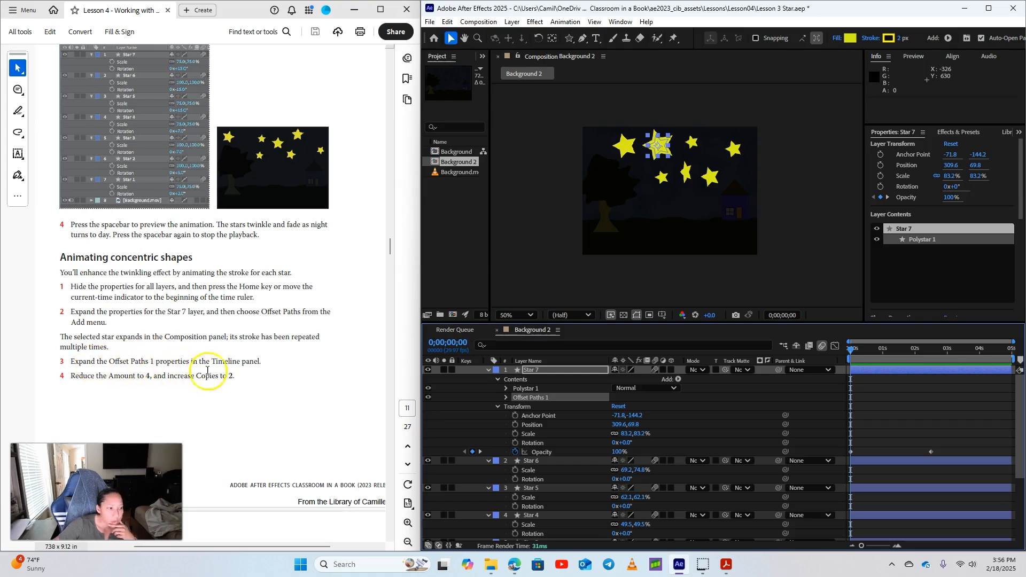
# Expand Star 7's Offset Paths 1 properties and set the Amount to 4 and the Copies to 2
pyautogui.click(508, 397)
pyautogui.click(507, 398)
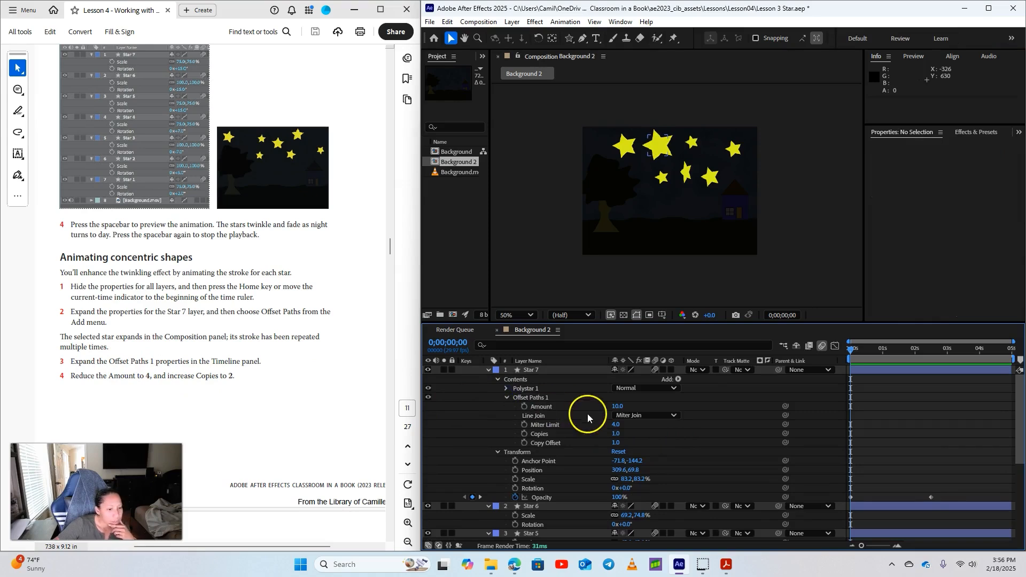
pyautogui.moveTo(618, 406)
pyautogui.mouseDown()
pyautogui.moveTo(604, 405)
pyautogui.moveTo(625, 415)
pyautogui.mouseUp()
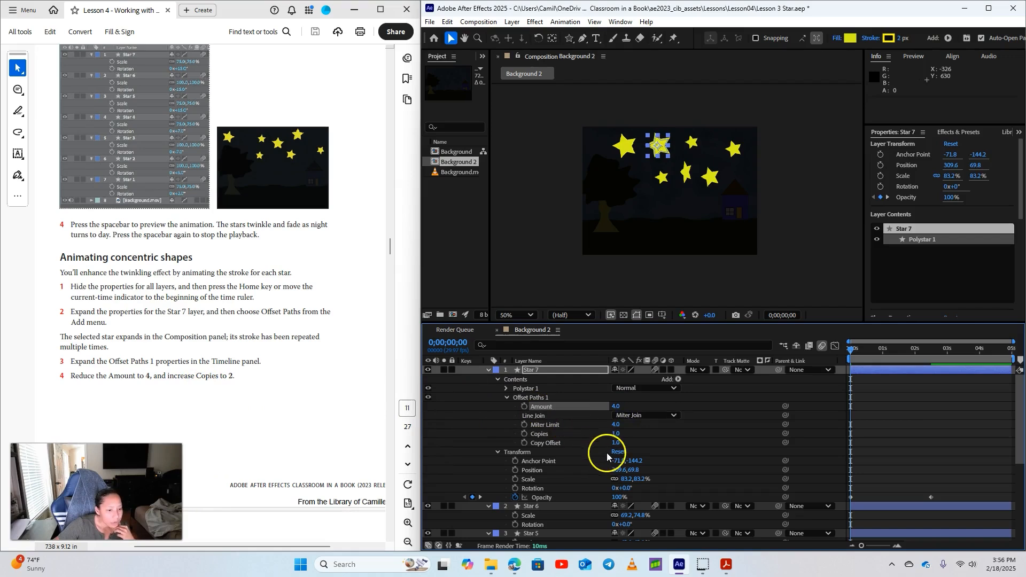
pyautogui.moveTo(615, 434); pyautogui.dragTo(616, 434)
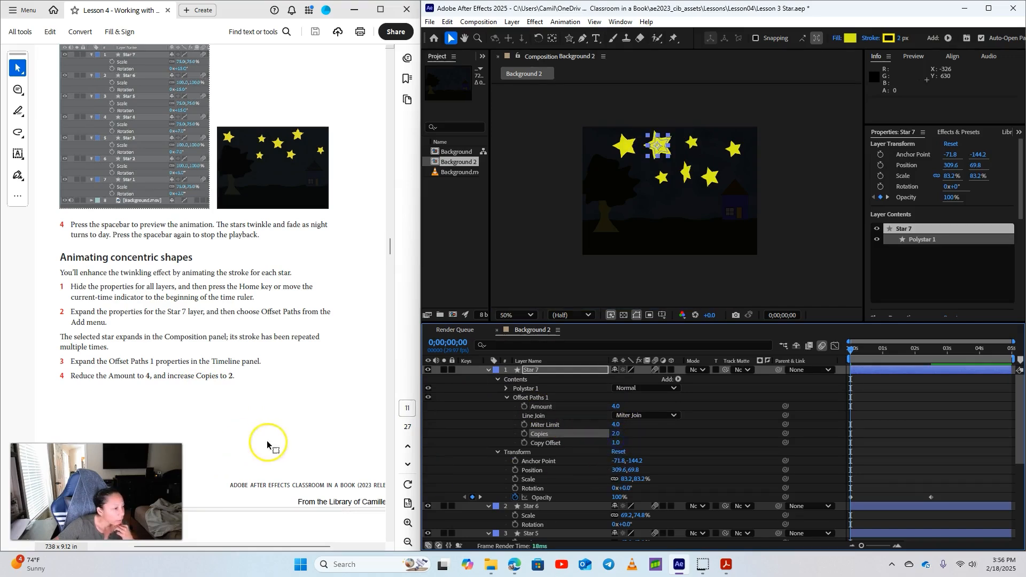
# Following the guide, create an initial Copies keyframe for Star 7's offset paths and set Copies to 3 at 0:10
pyautogui.scroll(-3, 274, 413)
pyautogui.scroll(-6, 270, 408)
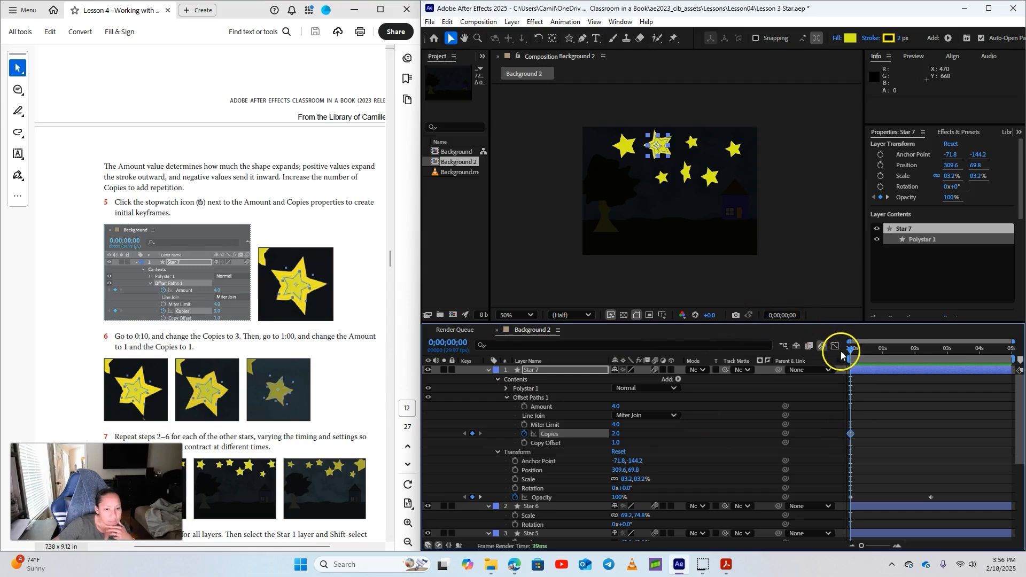
pyautogui.moveTo(849, 352); pyautogui.dragTo(1011, 365)
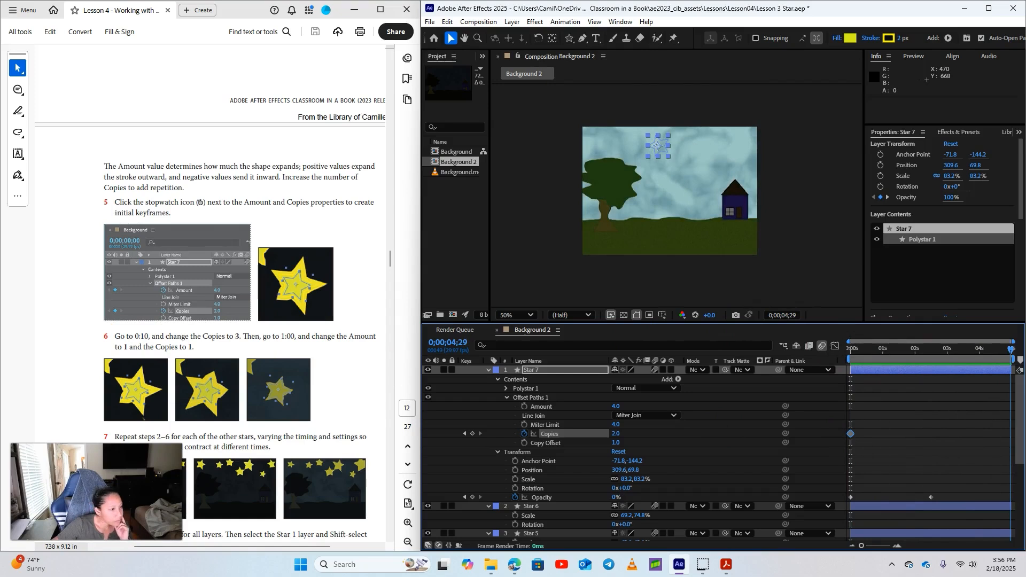
pyautogui.moveTo(1012, 365); pyautogui.dragTo(863, 397)
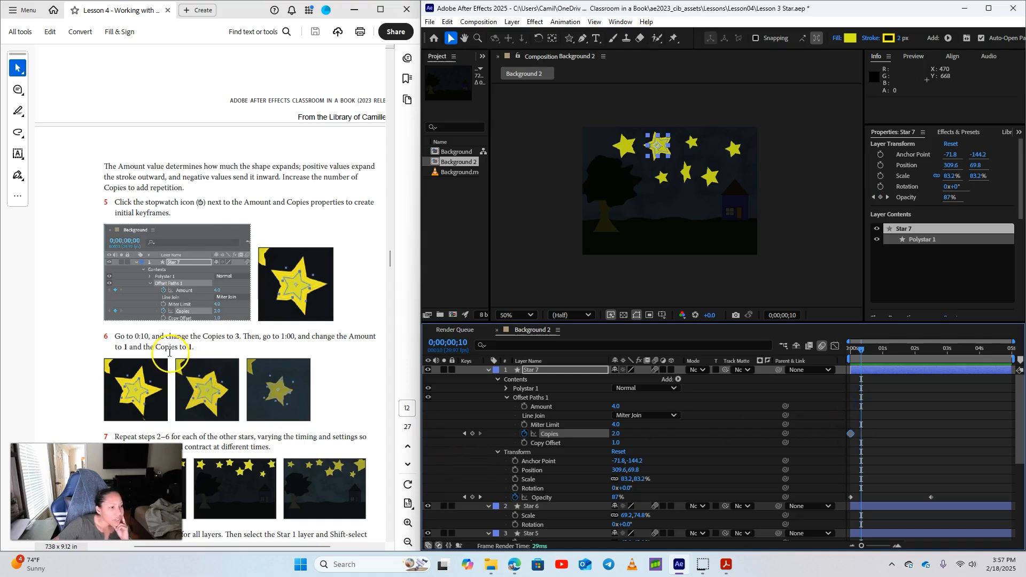
pyautogui.click(615, 433)
pyautogui.write('3')
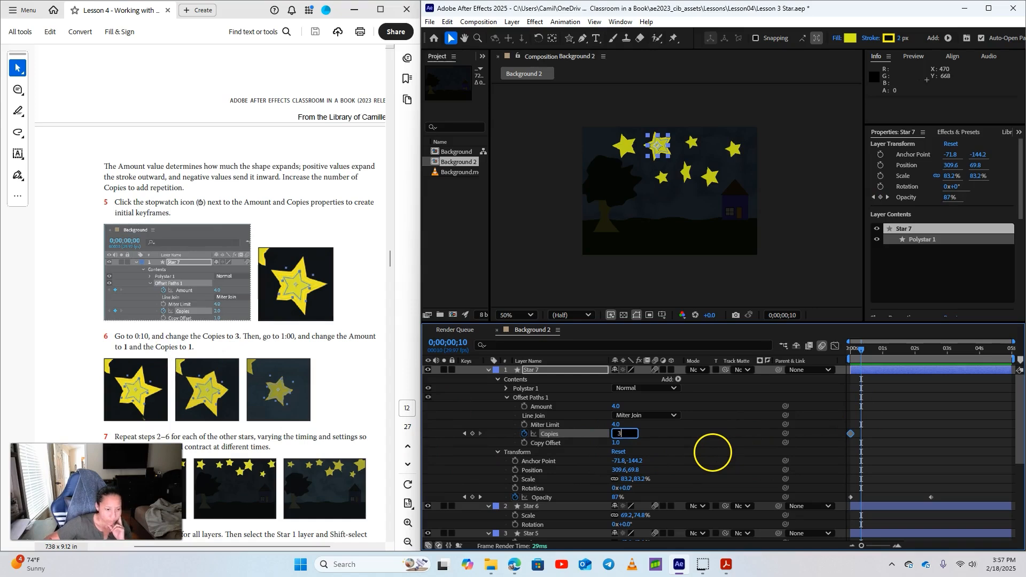
# Set the Copies of Star 7's offset paths to 1 at 1:00
pyautogui.moveTo(863, 349); pyautogui.dragTo(883, 353)
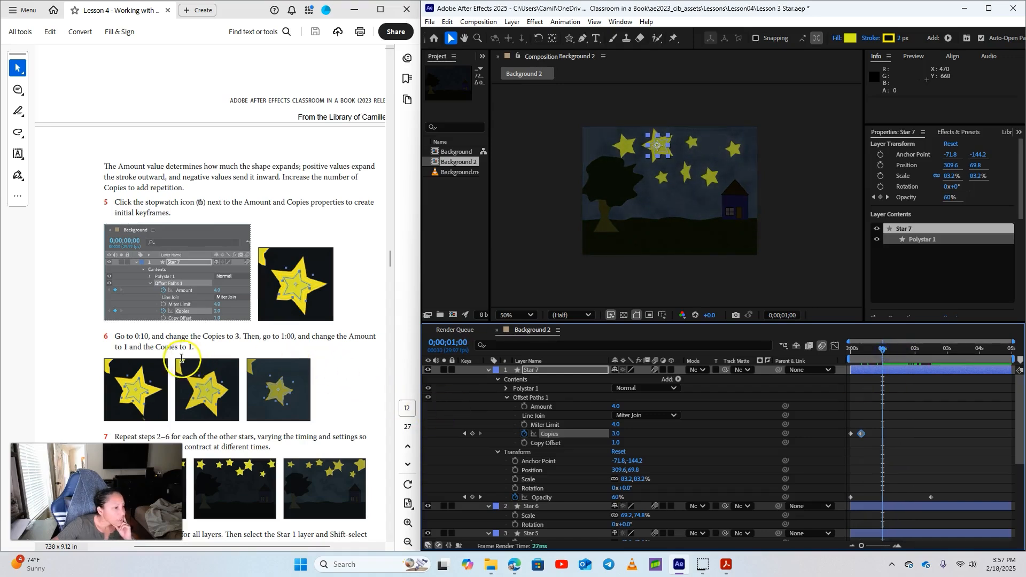
pyautogui.click(615, 434)
pyautogui.write('1')
pyautogui.press('Return')
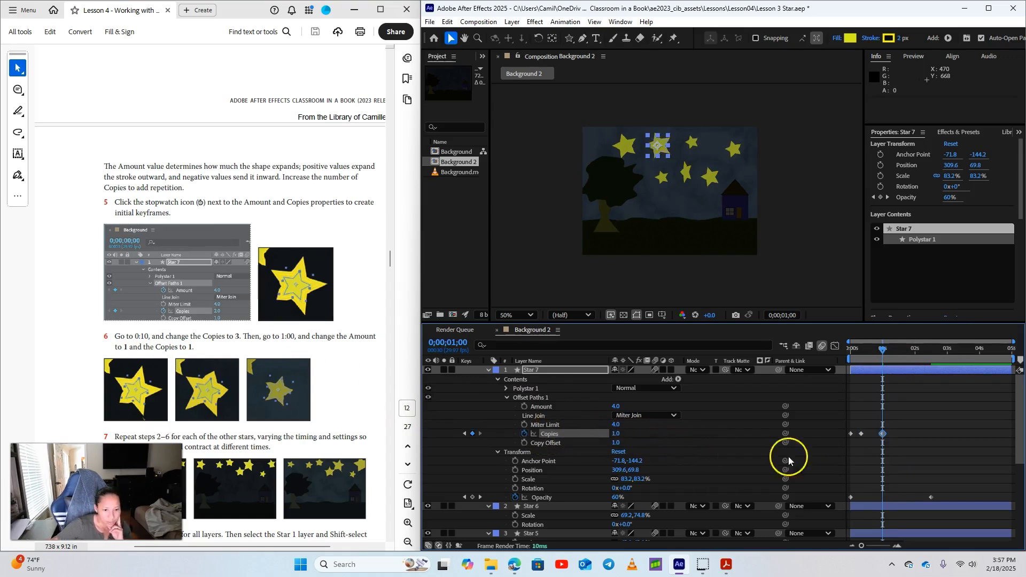
# Consult steps 7 and 8 of the guide and select all star layers from Star 1 through Star 7
pyautogui.scroll(-4, 256, 406)
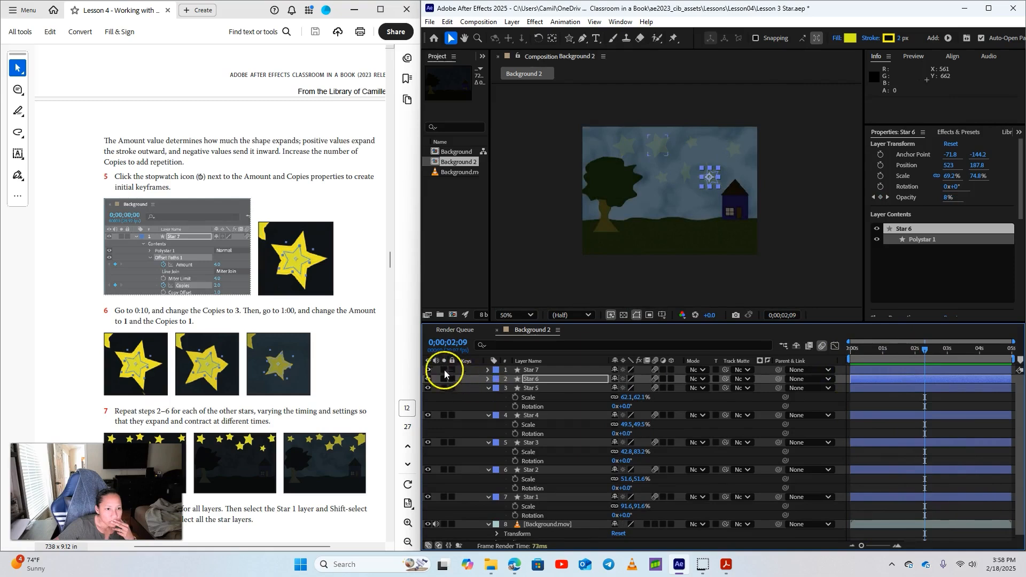
pyautogui.scroll(-2, 291, 398)
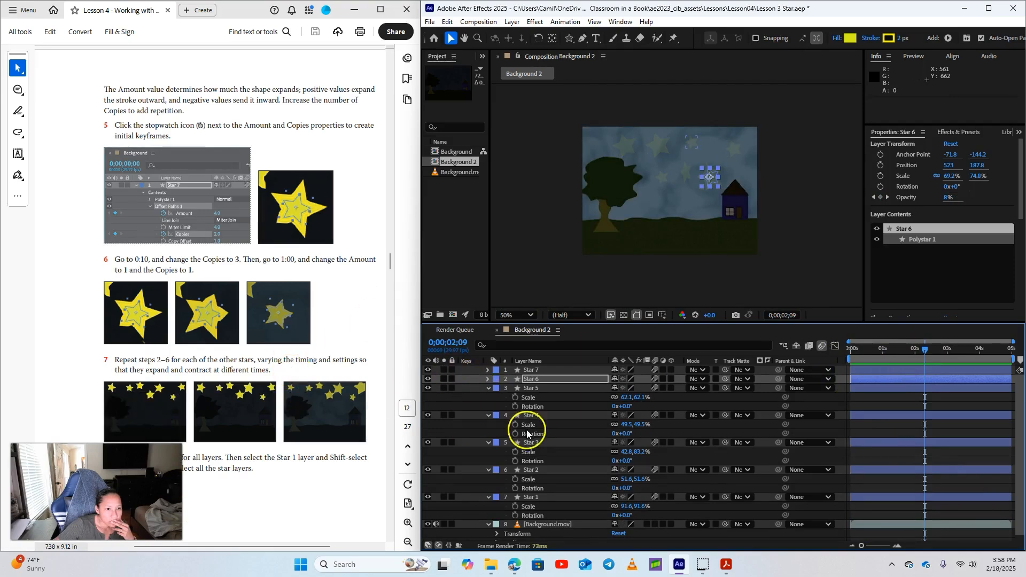
pyautogui.scroll(-3, 294, 398)
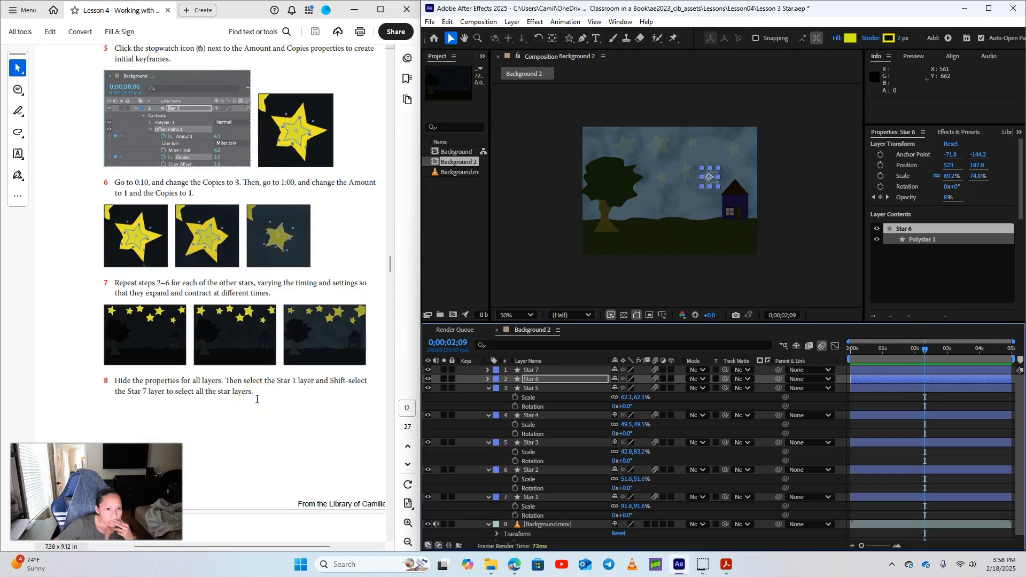
pyautogui.click(541, 378)
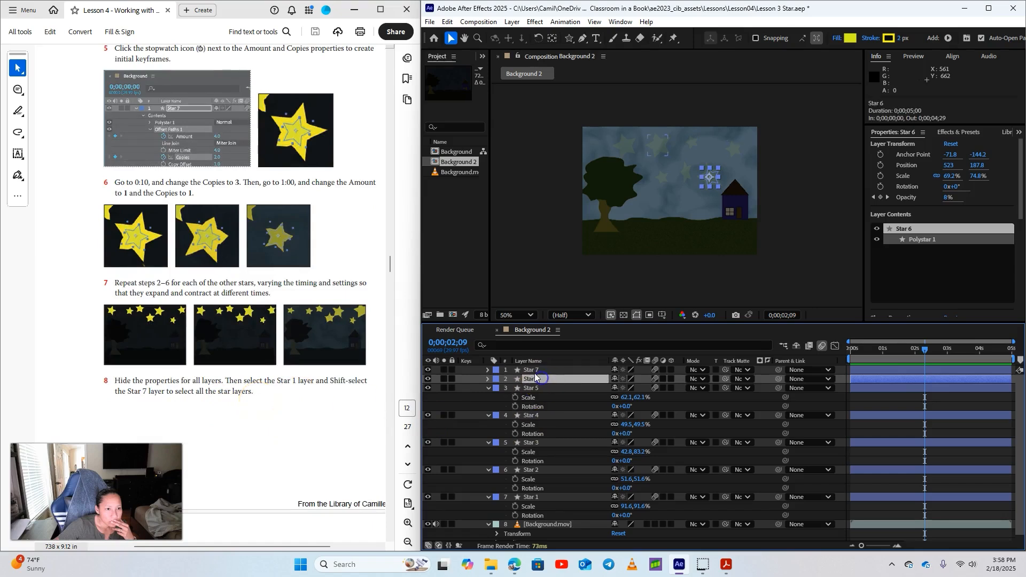
pyautogui.click(544, 498)
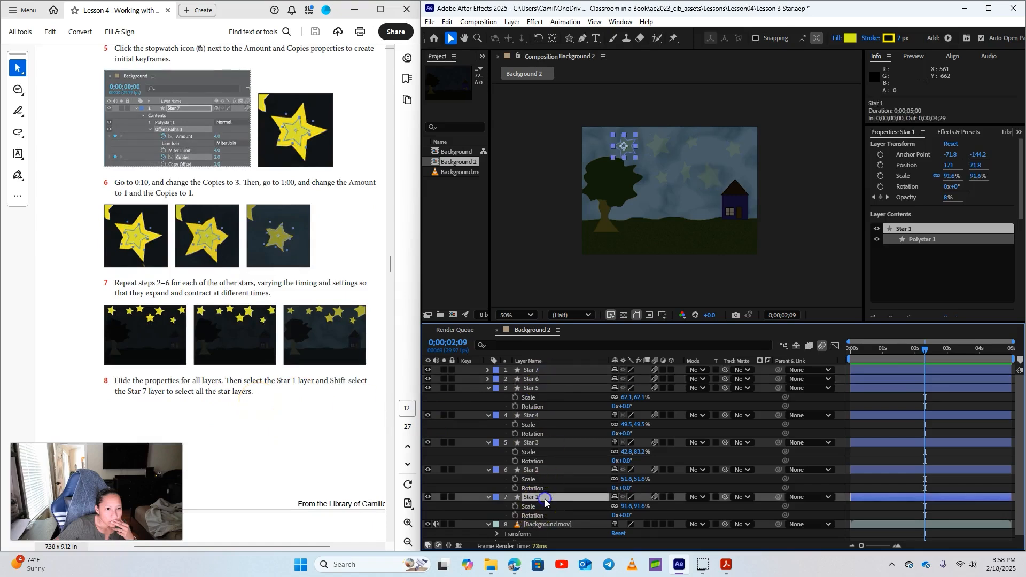
pyautogui.click(539, 363)
pyautogui.click(538, 361)
pyautogui.keyDown('shift'); pyautogui.click(536, 370); pyautogui.keyUp('shift')
# Pre-compose the seven selected star layers into a new composition named Starscape, moving all attributes into it
pyautogui.scroll(-2, 190, 418)
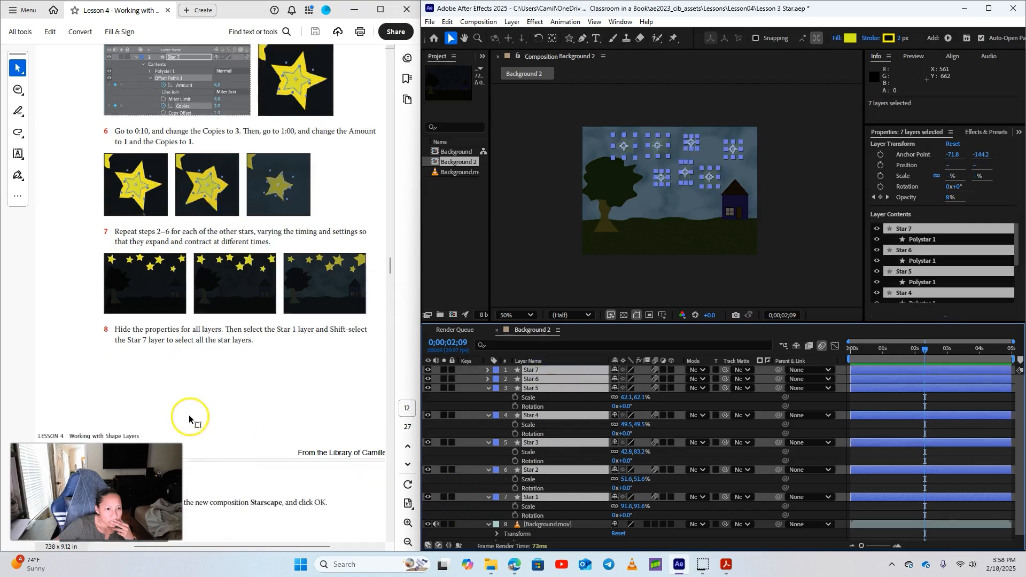
pyautogui.scroll(-3, 189, 418)
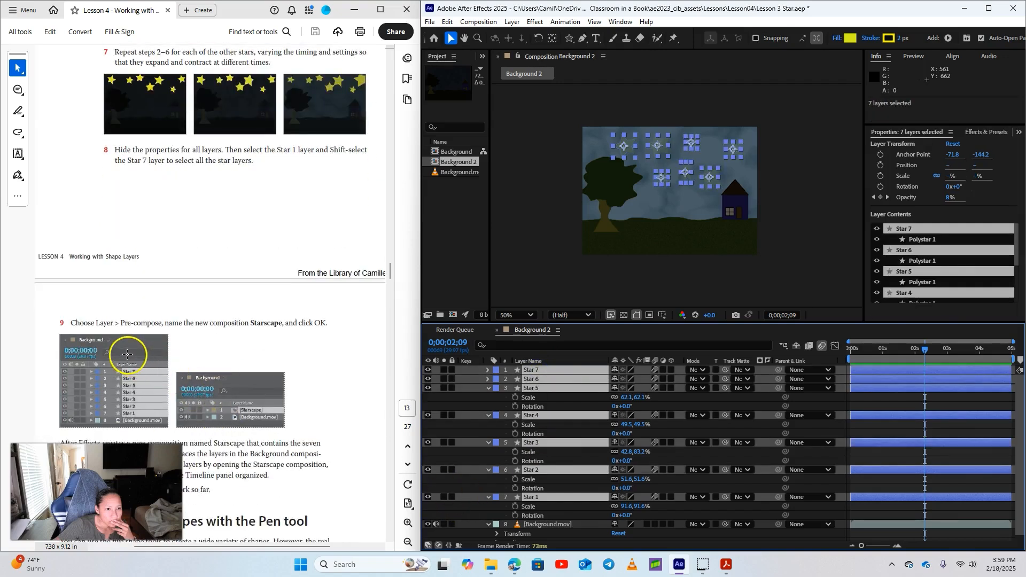
pyautogui.click(510, 22)
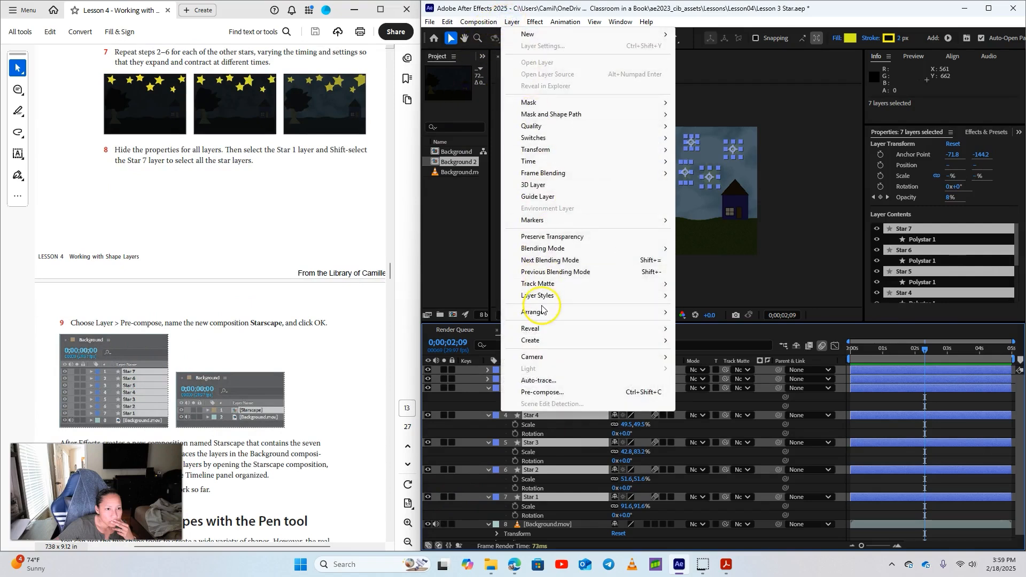
pyautogui.moveTo(541, 310)
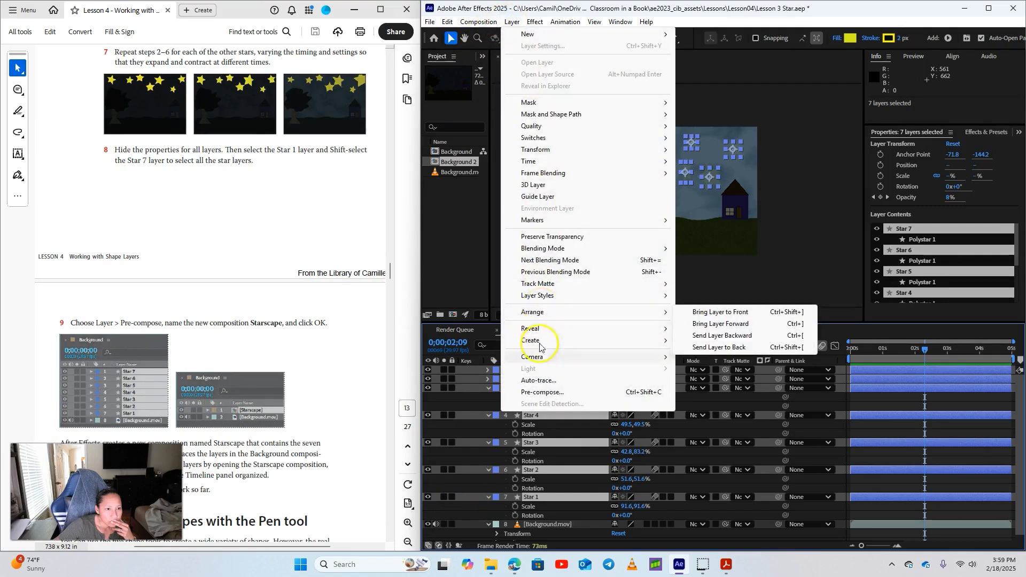
pyautogui.click(536, 392)
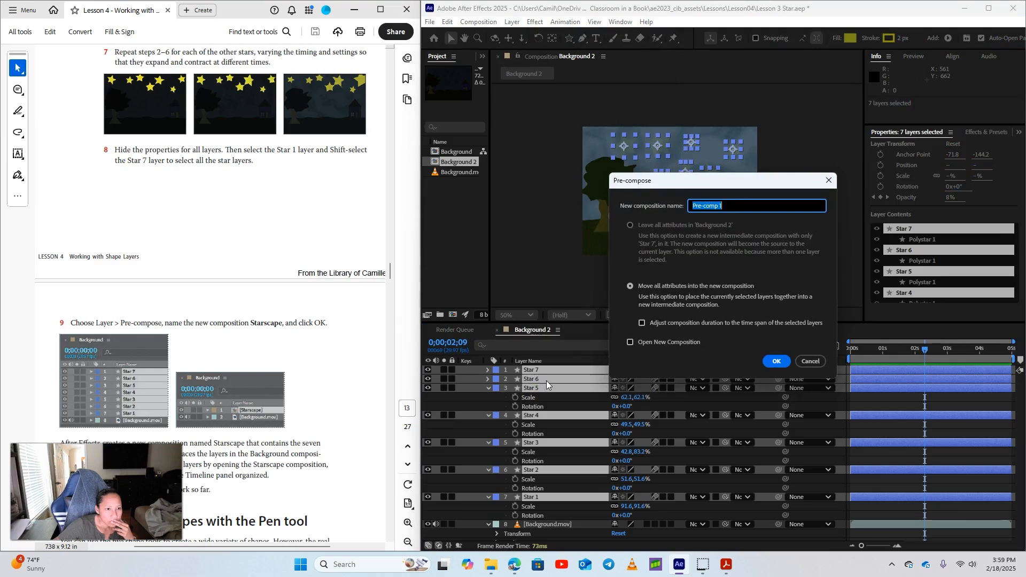
pyautogui.write('Sta')
pyautogui.scroll(-3, 225, 406)
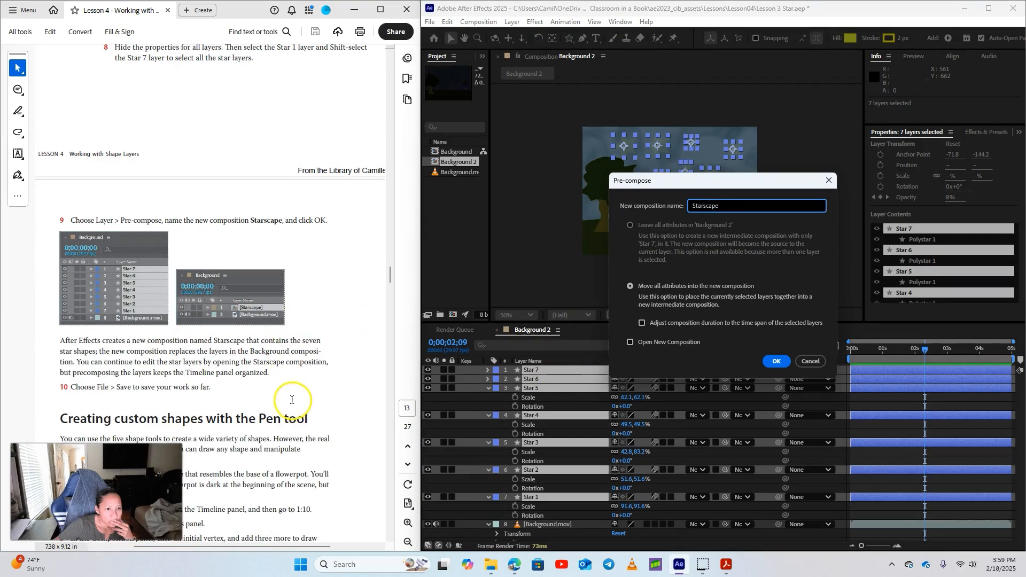
pyautogui.click(776, 361)
# Return the current time to 0:00 in the Background 2 composition and save the project
pyautogui.click(928, 348)
pyautogui.moveTo(929, 347); pyautogui.dragTo(810, 379)
pyautogui.click(430, 22)
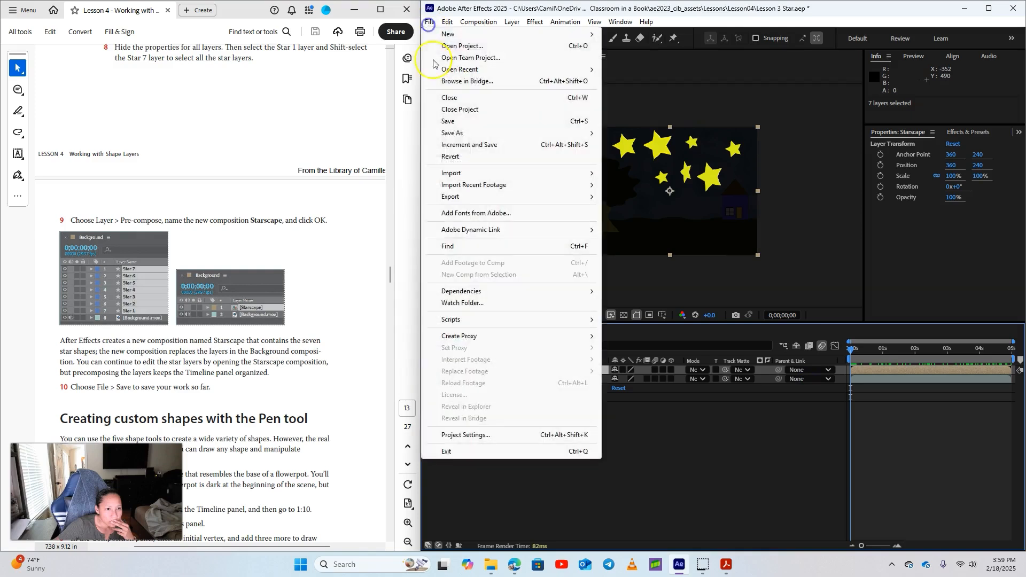
pyautogui.click(464, 122)
# Following the Pen tool section of the guide, deselect all layers and set the current time to 1:10
pyautogui.scroll(-5, 255, 397)
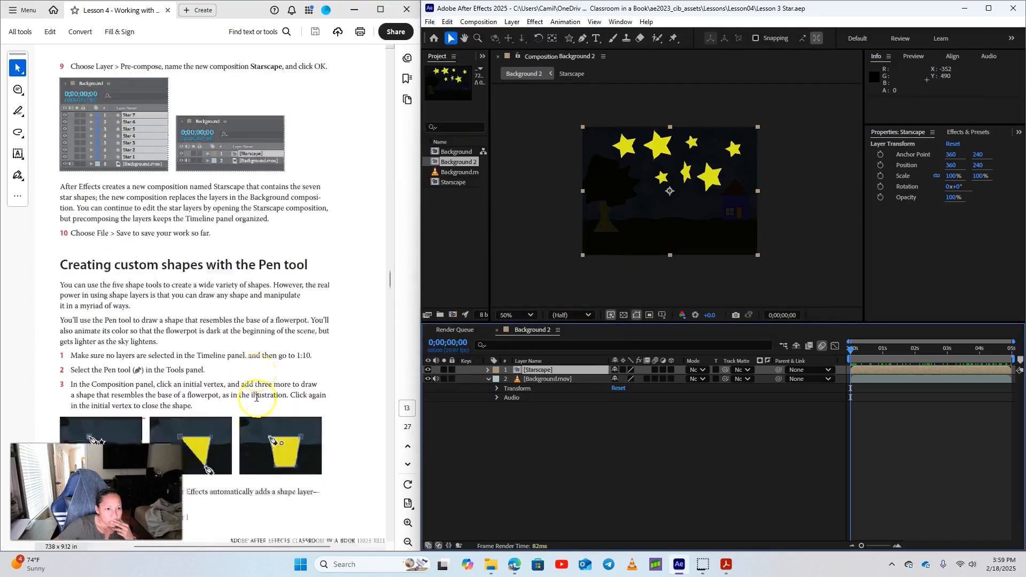
pyautogui.scroll(-1, 257, 397)
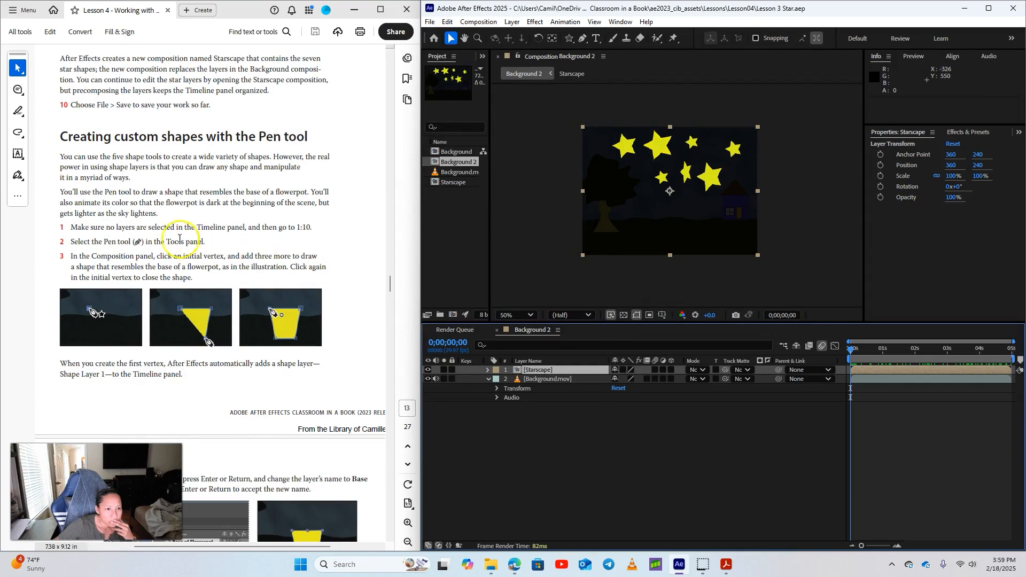
pyautogui.click(607, 479)
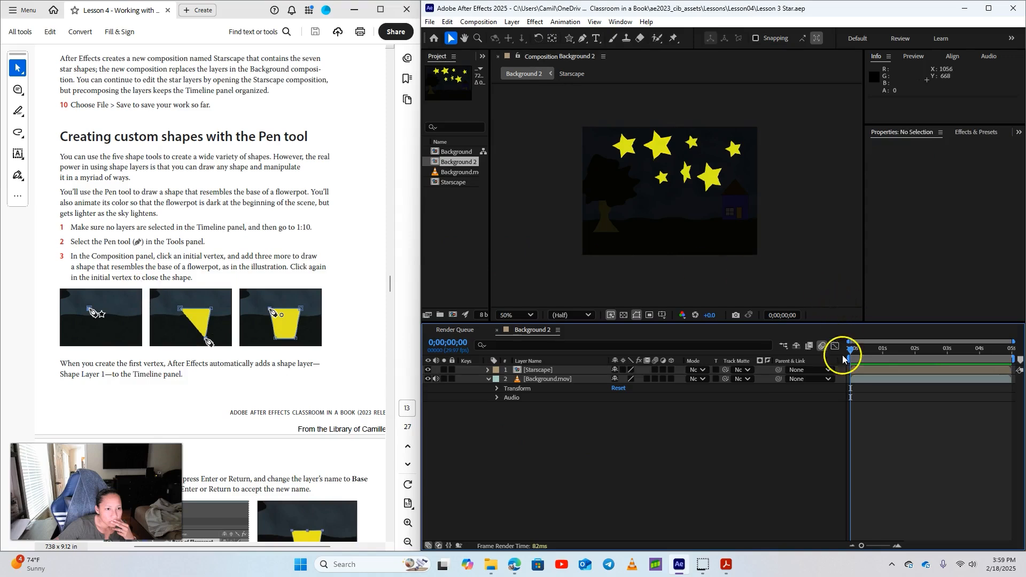
pyautogui.moveTo(854, 353); pyautogui.dragTo(894, 363)
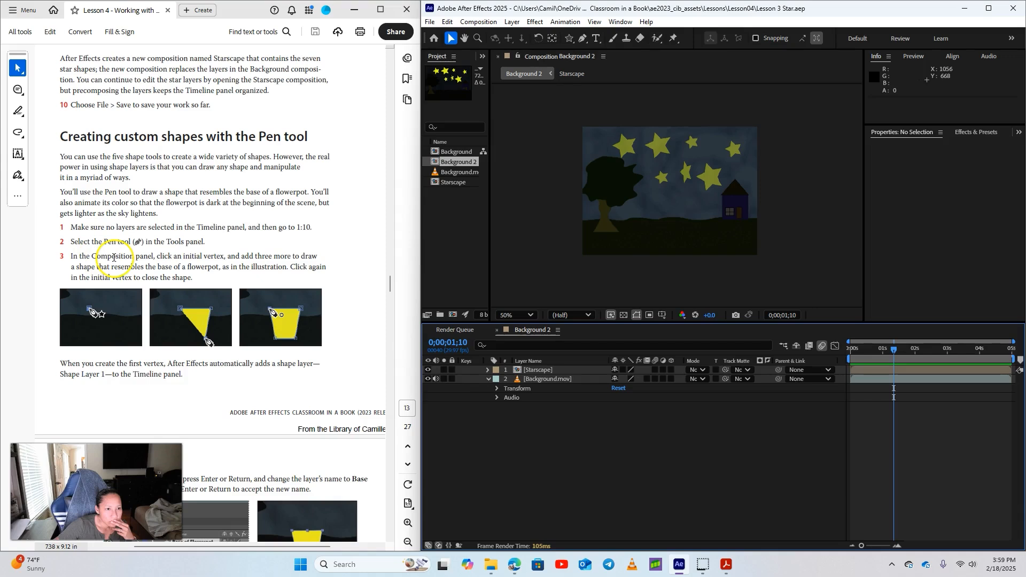
# Draw a closed four-vertex shape resembling a flowerpot base with the Pen tool, on the ground between the tree and the house
pyautogui.click(584, 40)
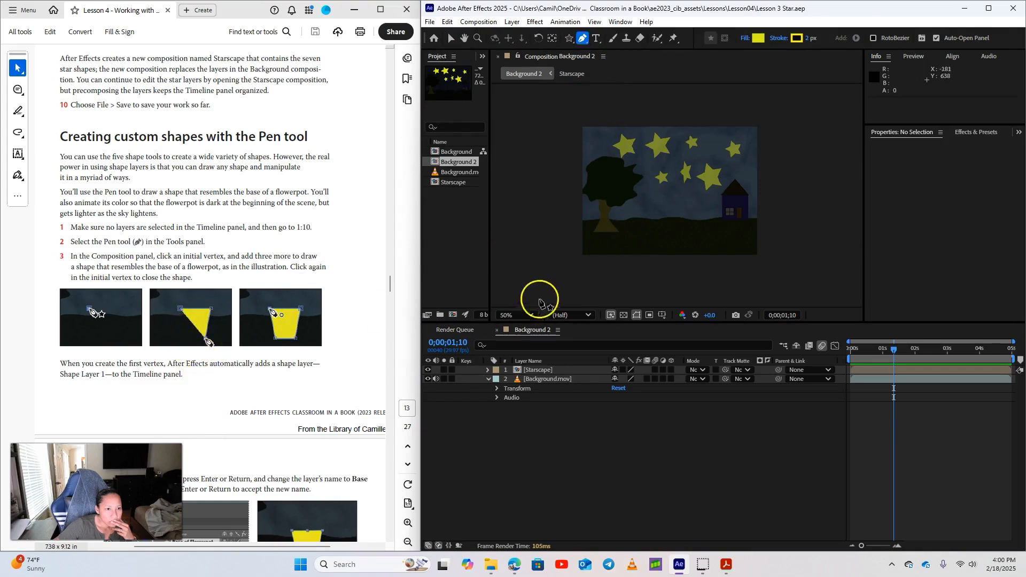
pyautogui.click(647, 221)
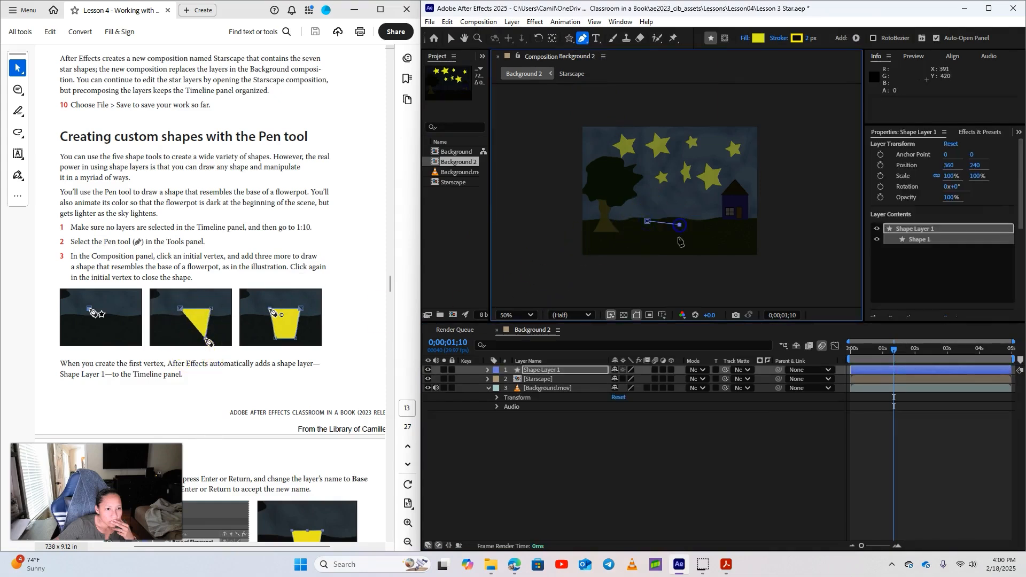
pyautogui.click(685, 224)
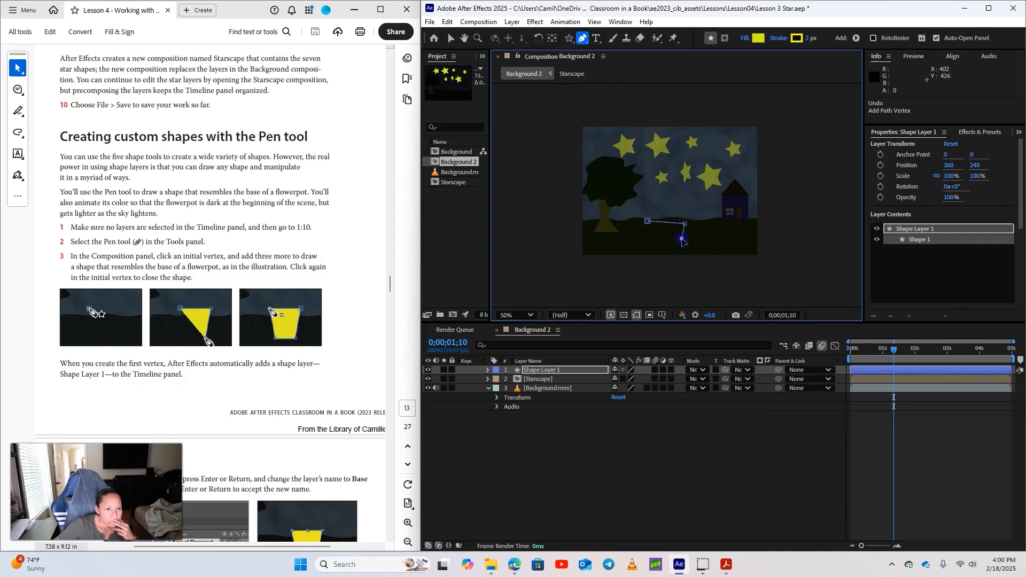
pyautogui.click(648, 223)
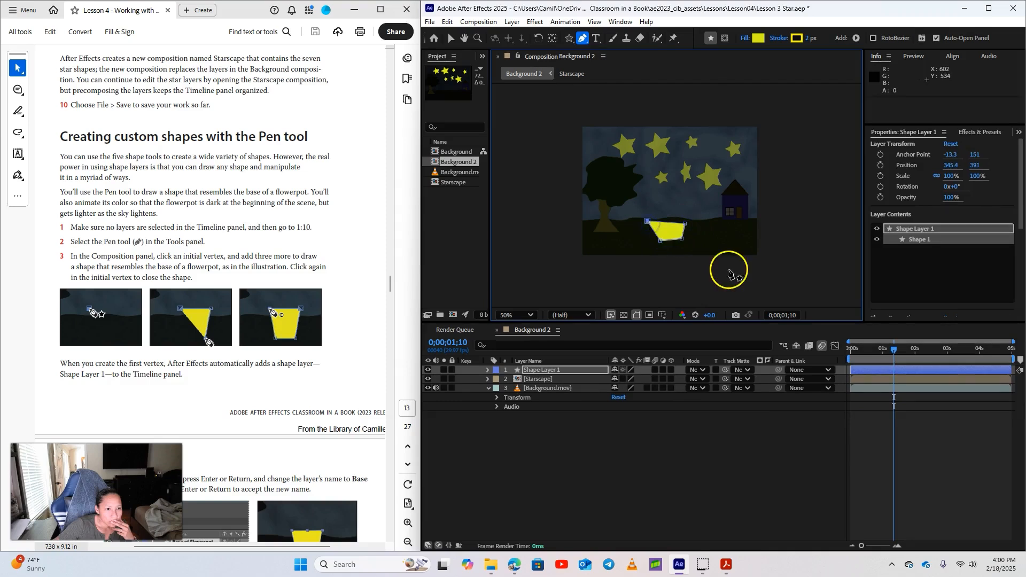
# Following step 4 of the guide, rename Shape Layer 1 as Base of Flowerpot
pyautogui.scroll(-4, 255, 357)
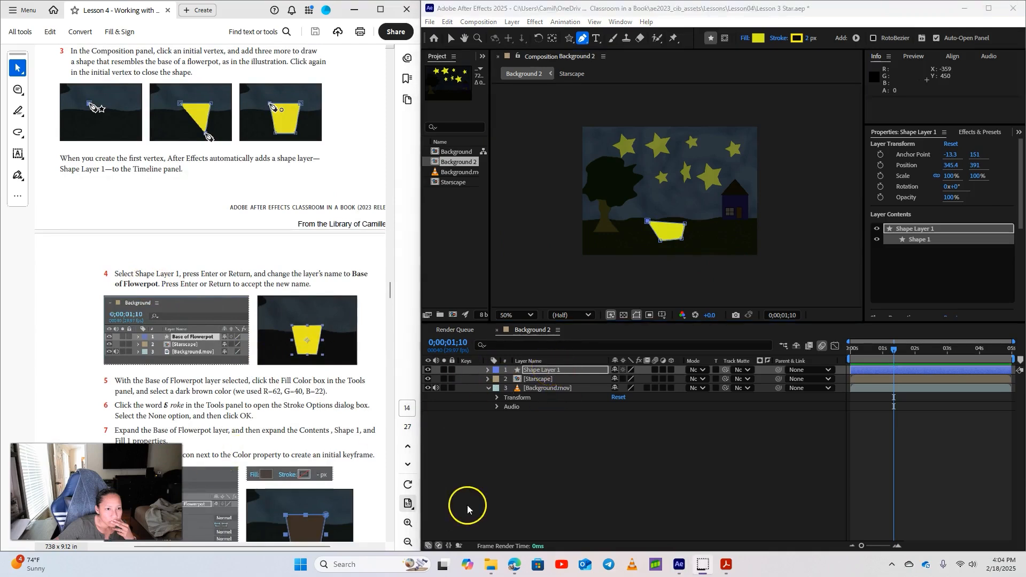
pyautogui.scroll(1, 133, 309)
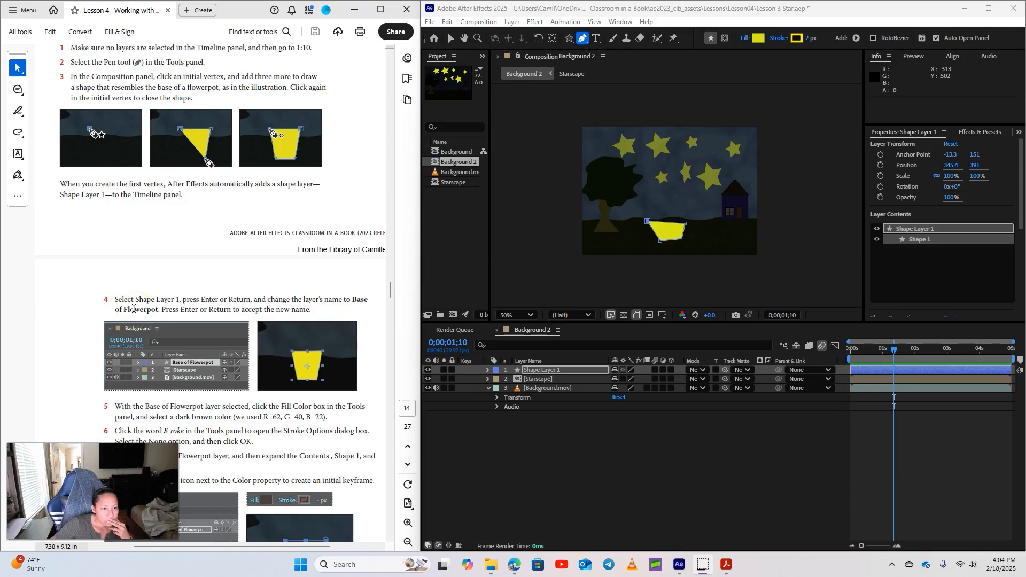
pyautogui.rightClick(552, 373)
pyautogui.click(586, 338)
pyautogui.write('Base of Flowerpot')
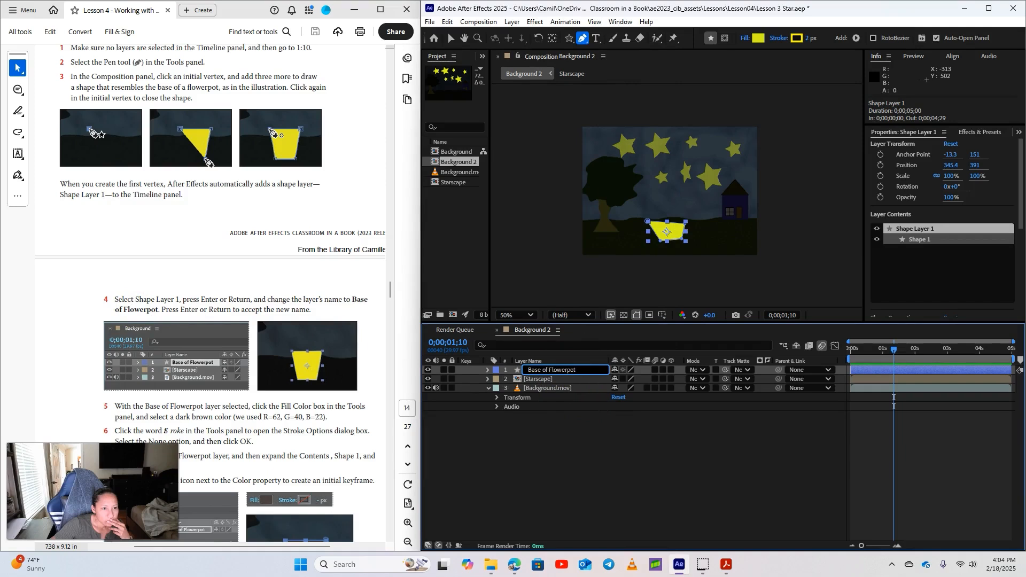
pyautogui.press('Return')
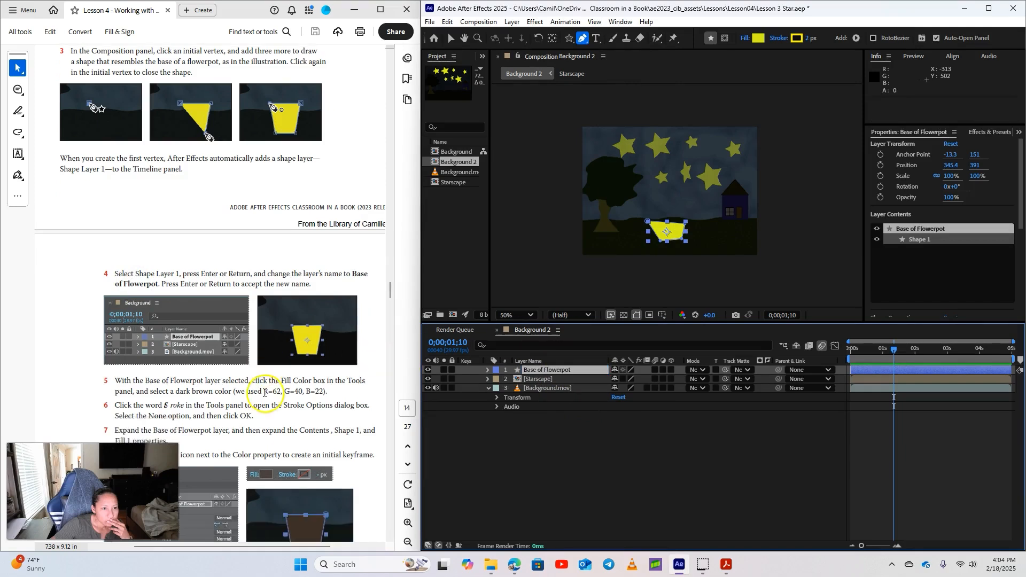
# Set the fill color of the Base of Flowerpot shape to dark brown with R 62, G 40, B 22
pyautogui.scroll(-2, 167, 374)
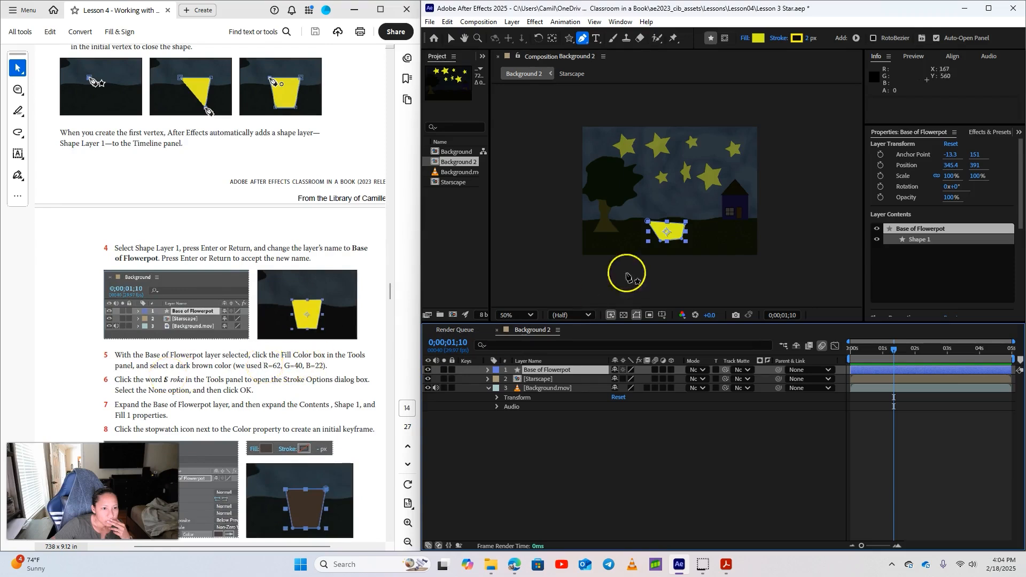
pyautogui.click(757, 39)
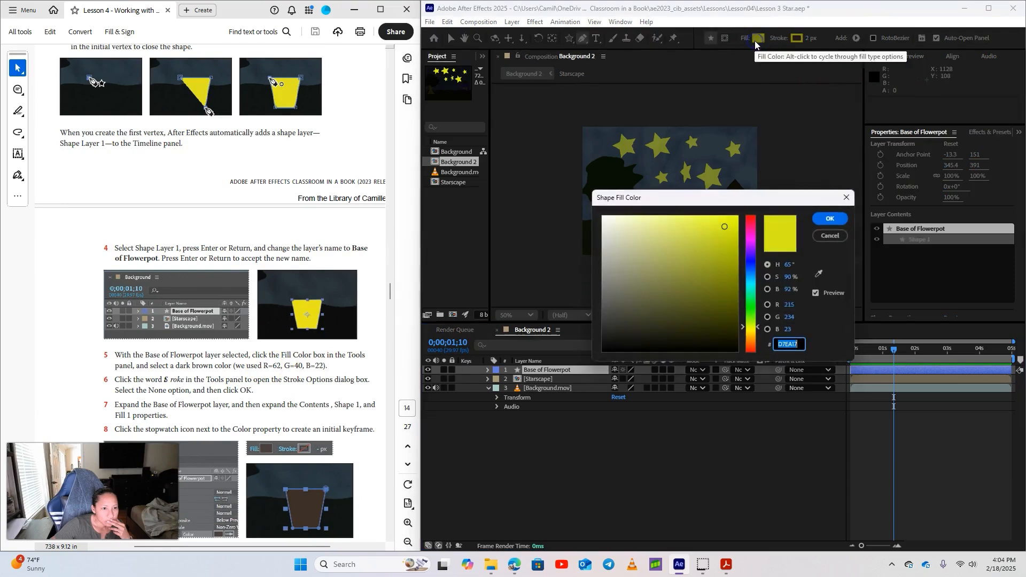
pyautogui.click(790, 305)
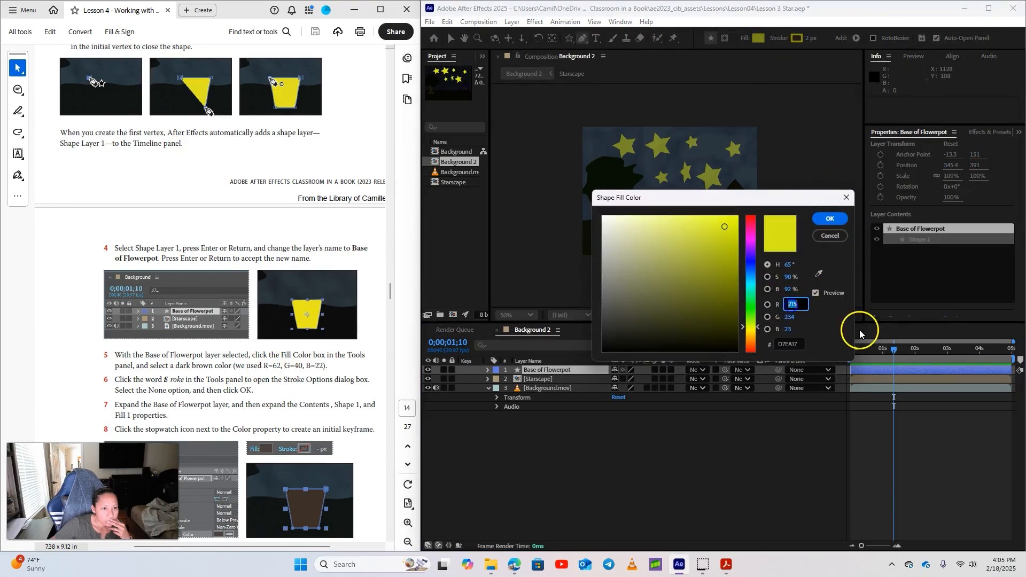
pyautogui.write('62')
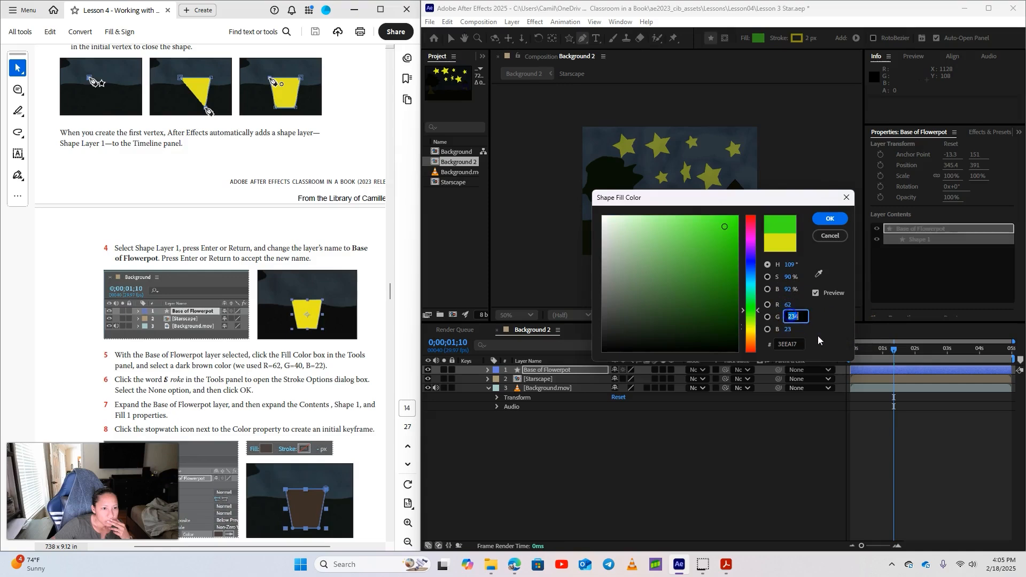
pyautogui.write('40')
pyautogui.click(789, 329)
pyautogui.write('22')
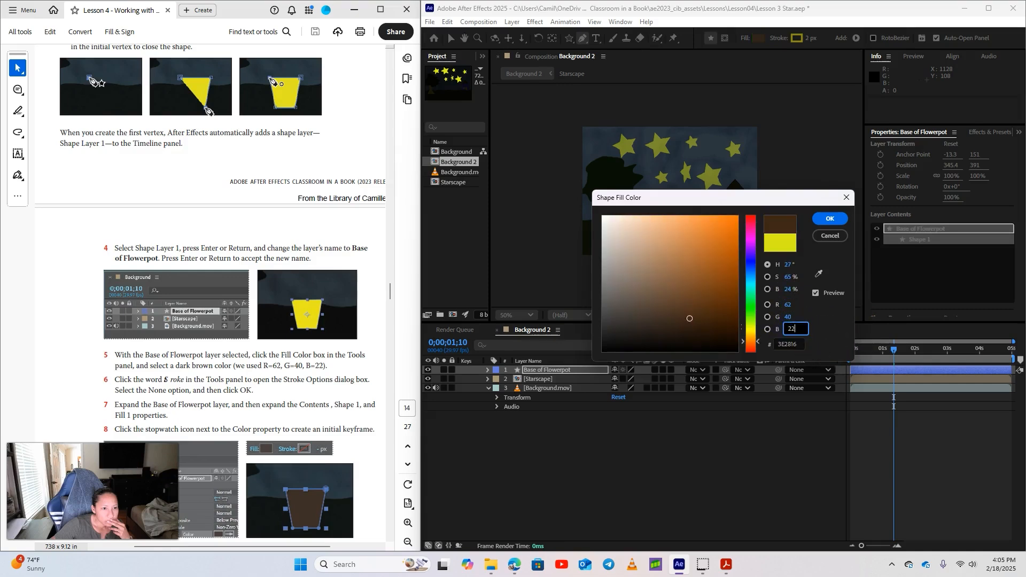
pyautogui.click(830, 219)
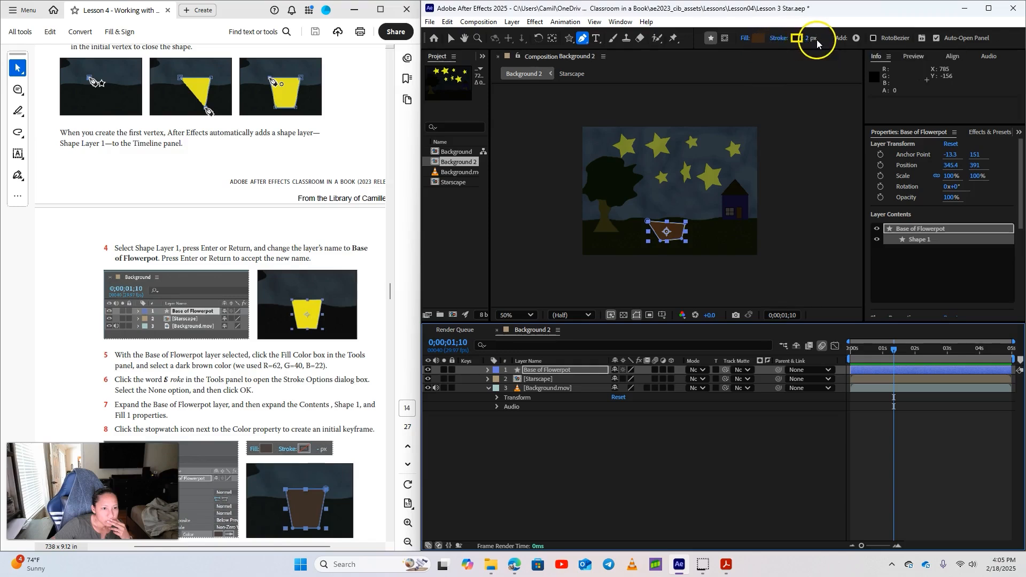
# Set the flowerpot base's stroke to None and move its two lower vertices down to form an even, tapered pot
pyautogui.click(783, 39)
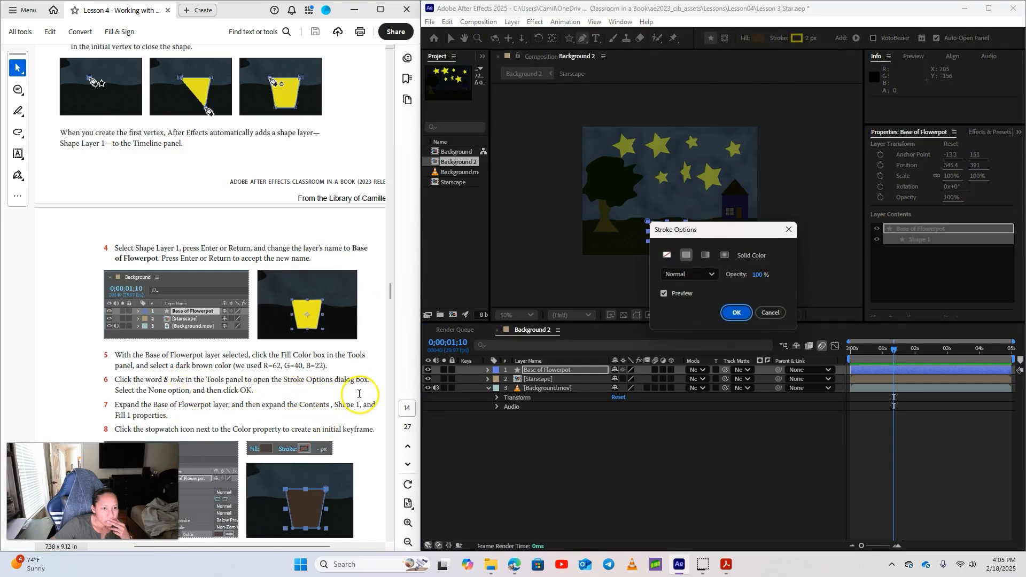
pyautogui.click(712, 274)
pyautogui.click(712, 275)
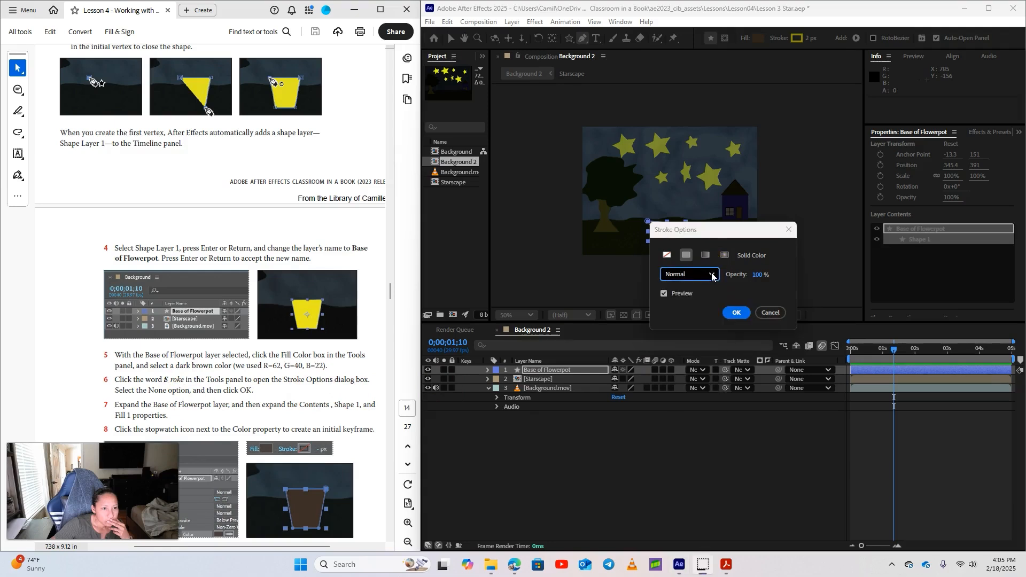
pyautogui.click(666, 255)
pyautogui.click(667, 256)
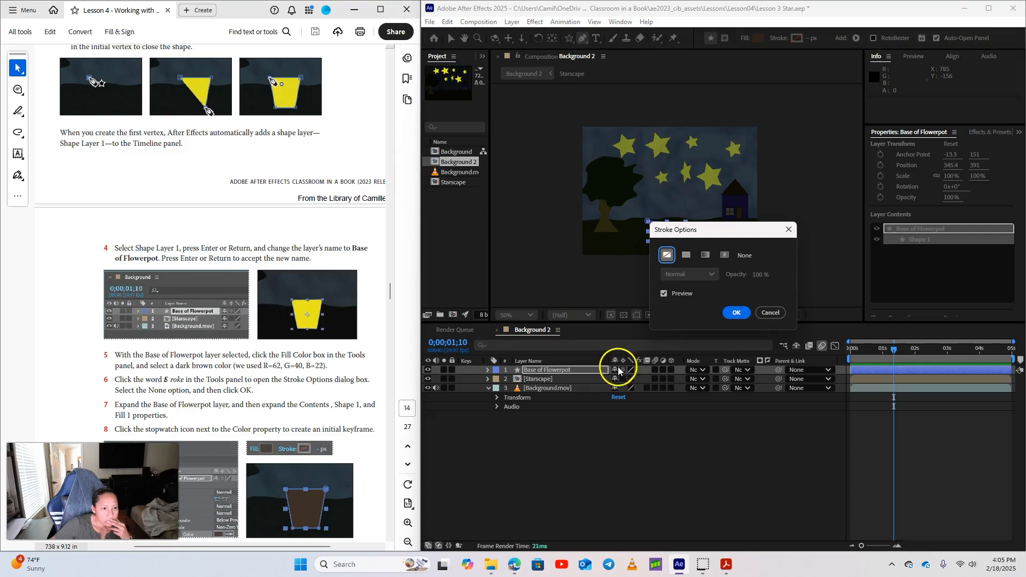
pyautogui.click(734, 312)
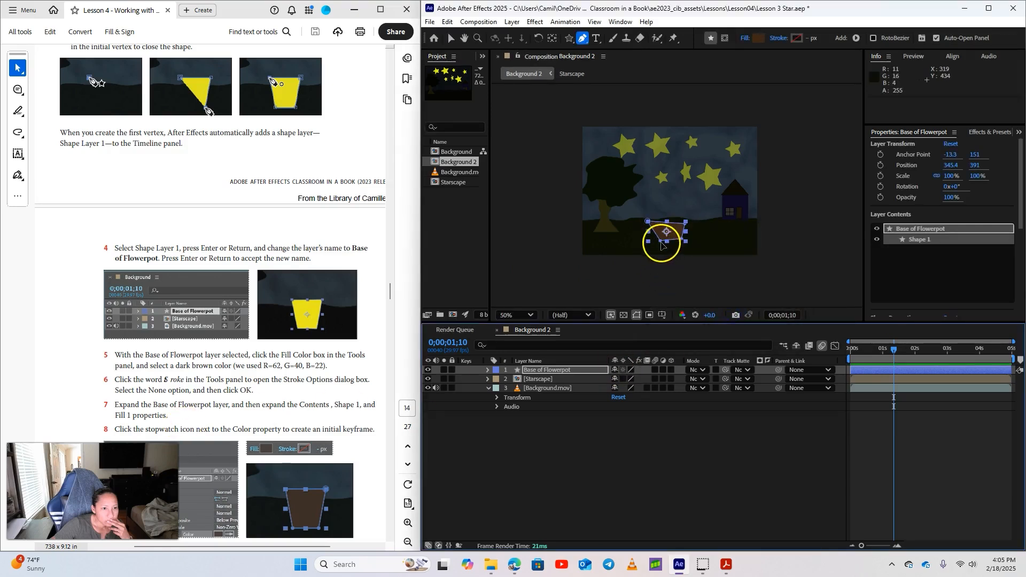
pyautogui.click(652, 245)
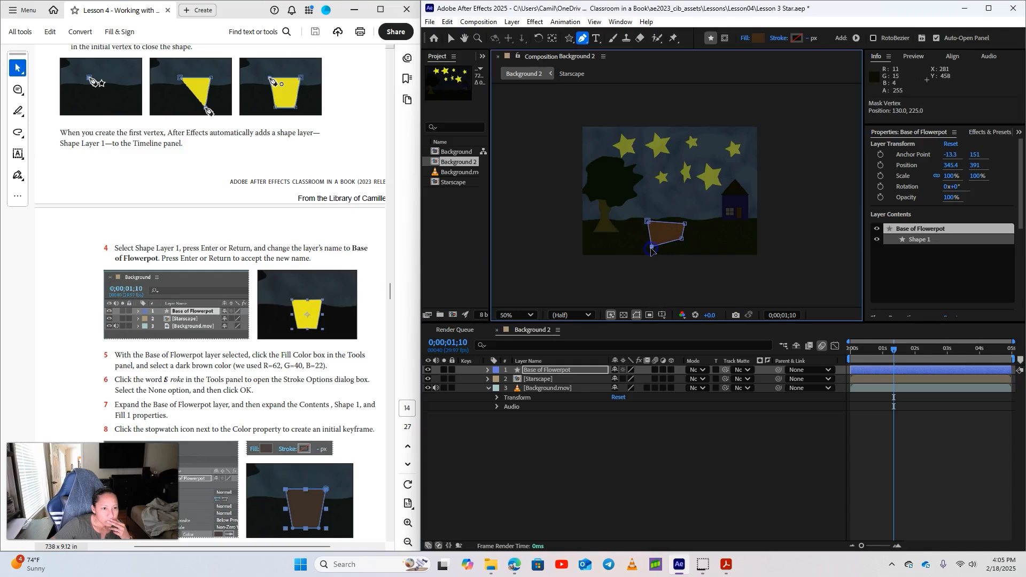
pyautogui.moveTo(682, 239); pyautogui.dragTo(682, 253)
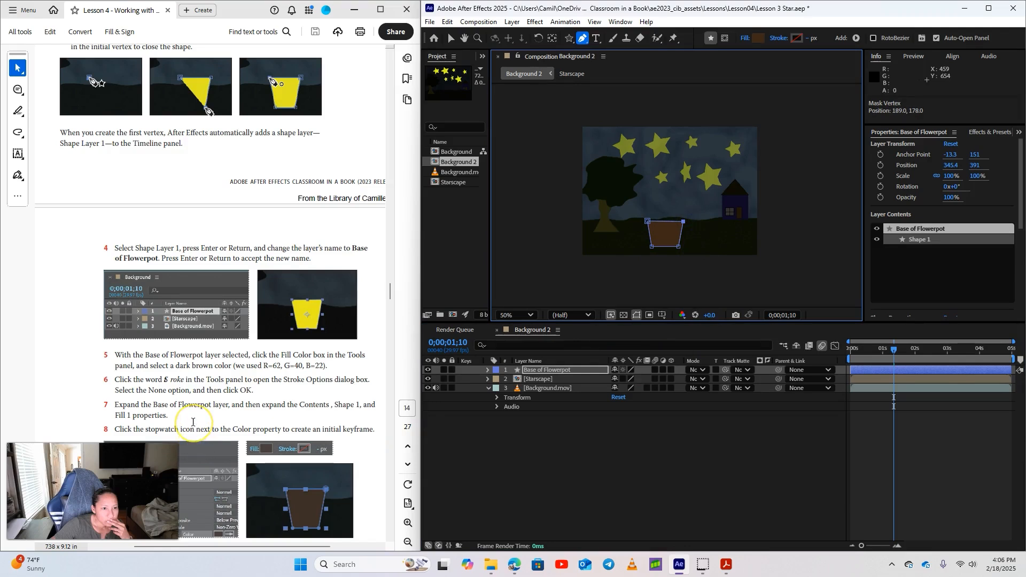
# Expand the Base of Flowerpot layer down to Fill 1 and create an initial Color keyframe at 1:10
pyautogui.scroll(-4, 193, 422)
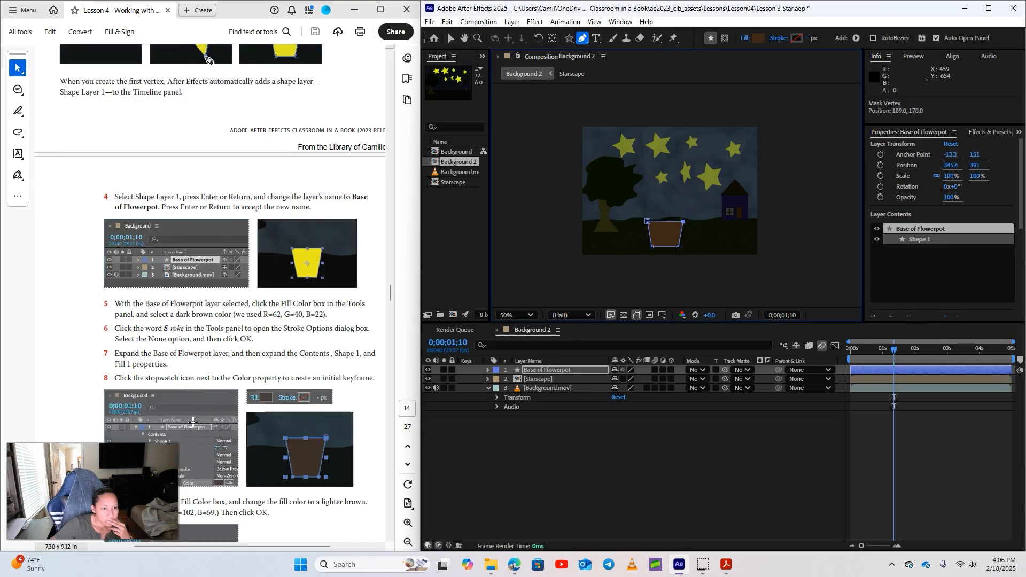
pyautogui.scroll(-1, 192, 422)
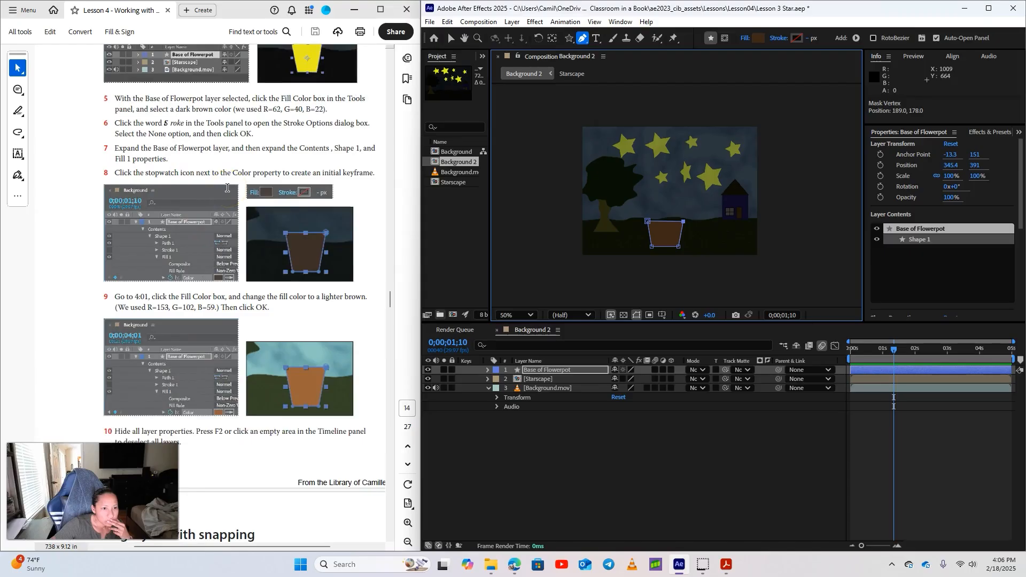
pyautogui.click(487, 370)
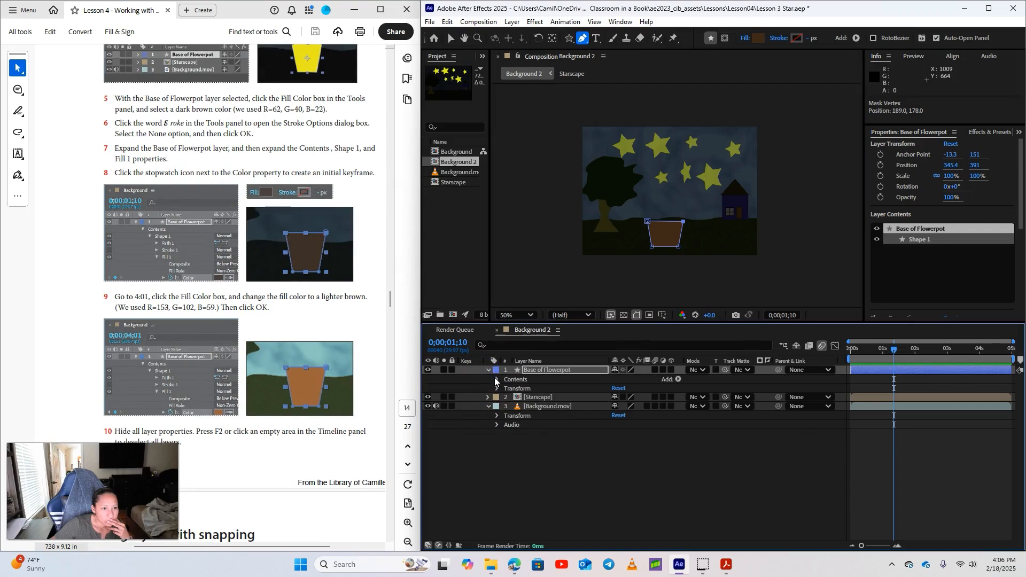
pyautogui.click(496, 380)
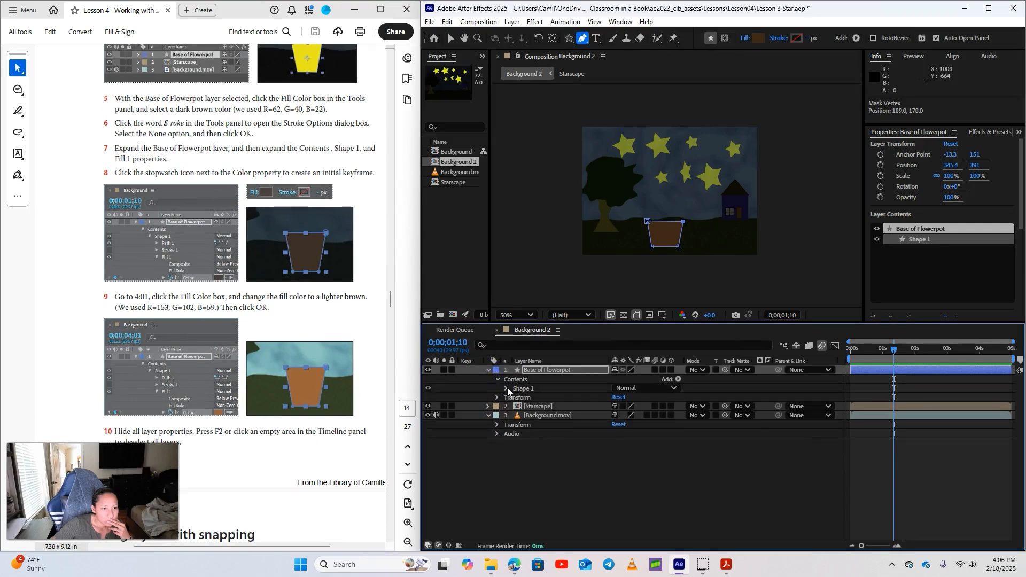
pyautogui.click(507, 388)
pyautogui.click(514, 415)
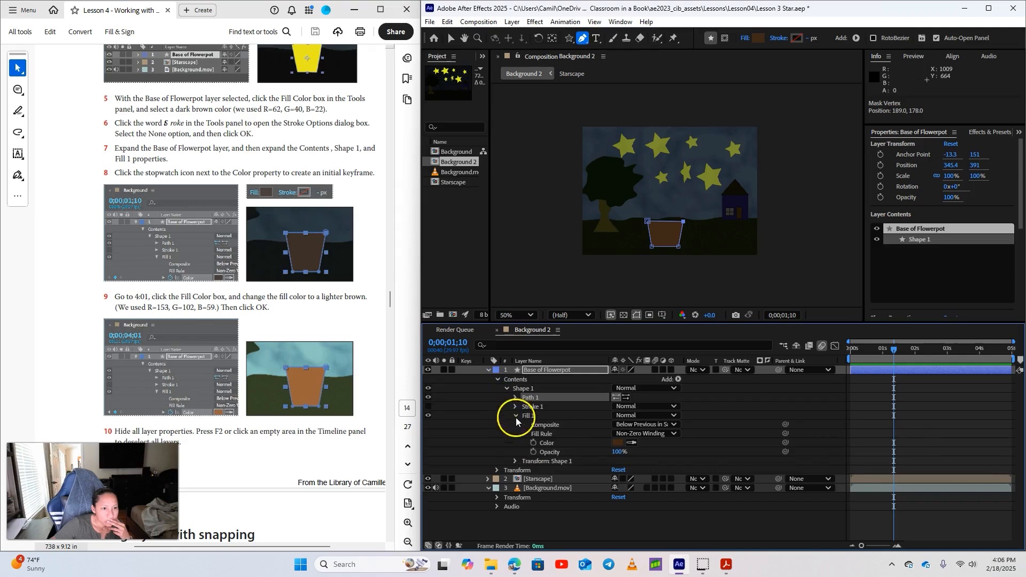
pyautogui.click(535, 442)
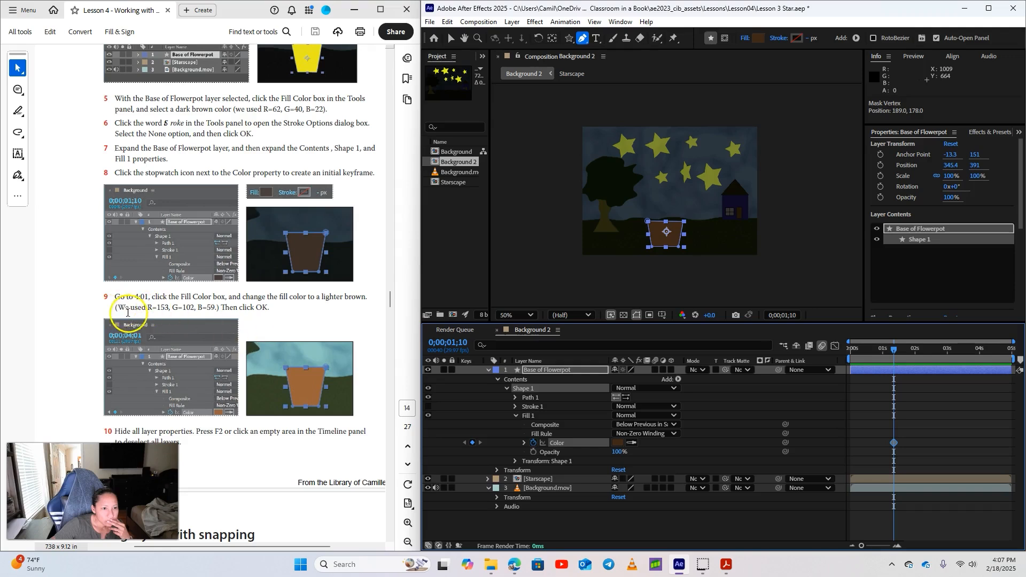
# At 4:01, set the Fill 1 color to the lighter brown sampled from the guide's flowerpot picture, R 156, G 100, B 58
pyautogui.moveTo(890, 348); pyautogui.dragTo(981, 350)
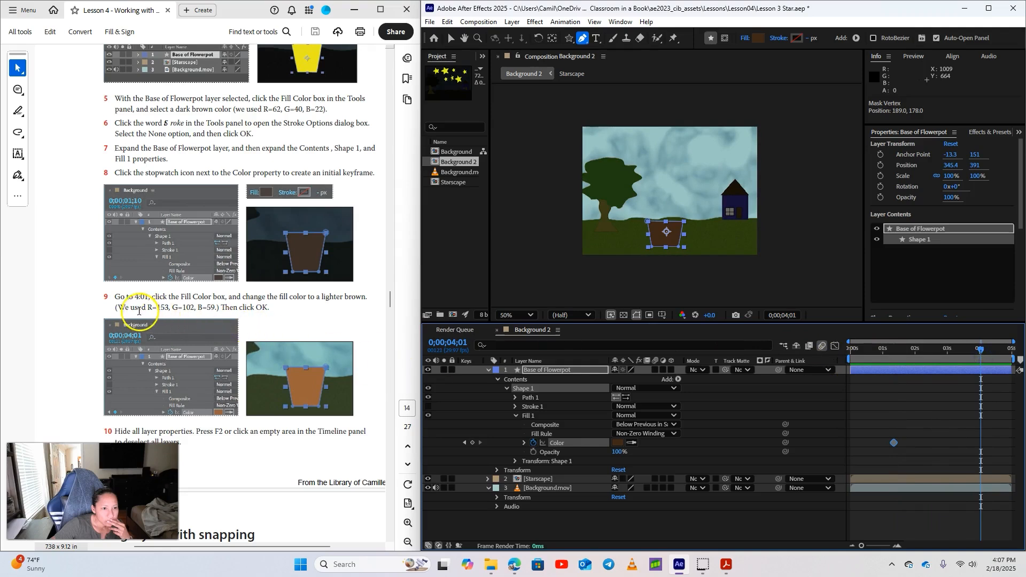
pyautogui.click(617, 443)
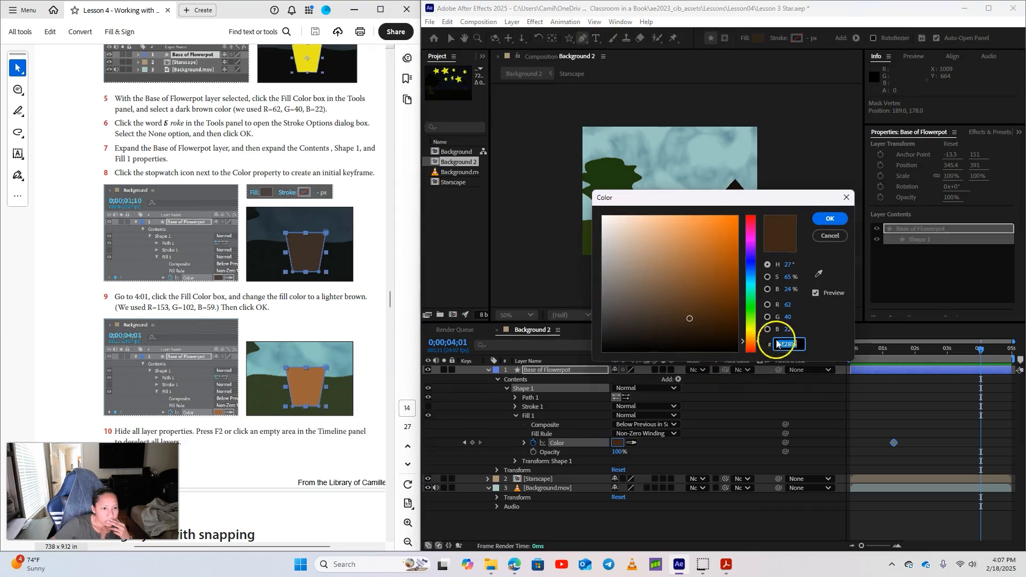
pyautogui.click(819, 275)
pyautogui.click(311, 387)
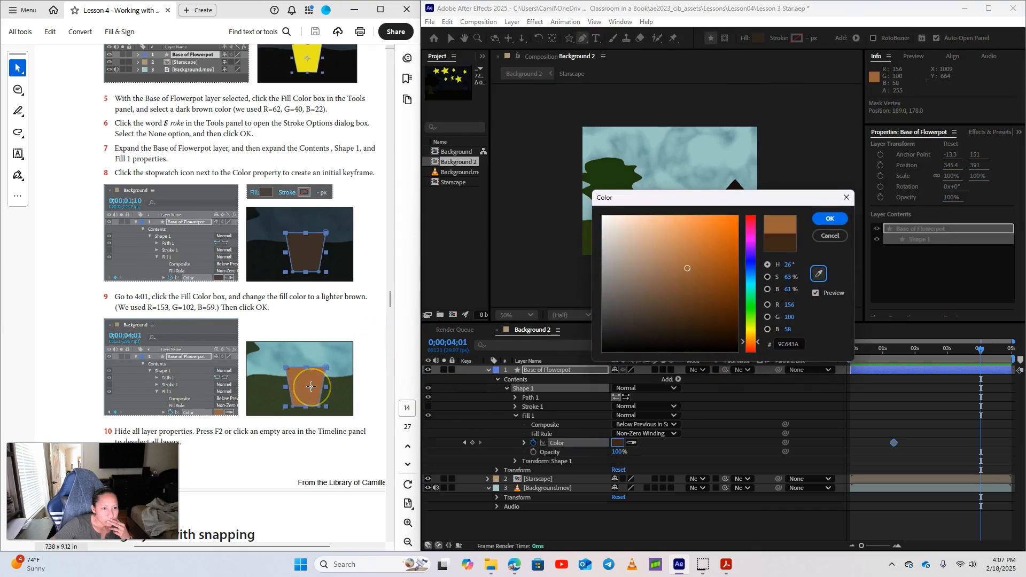
pyautogui.click(834, 219)
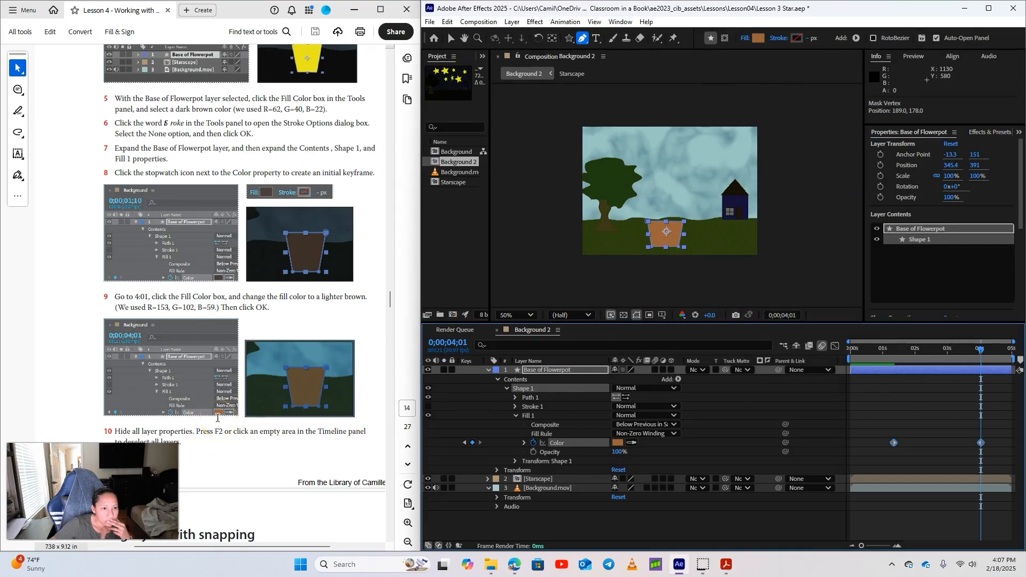
# Collapse all properties of the Base of Flowerpot layer and deselect all layers, following step 10 of the guide
pyautogui.scroll(-1, 292, 436)
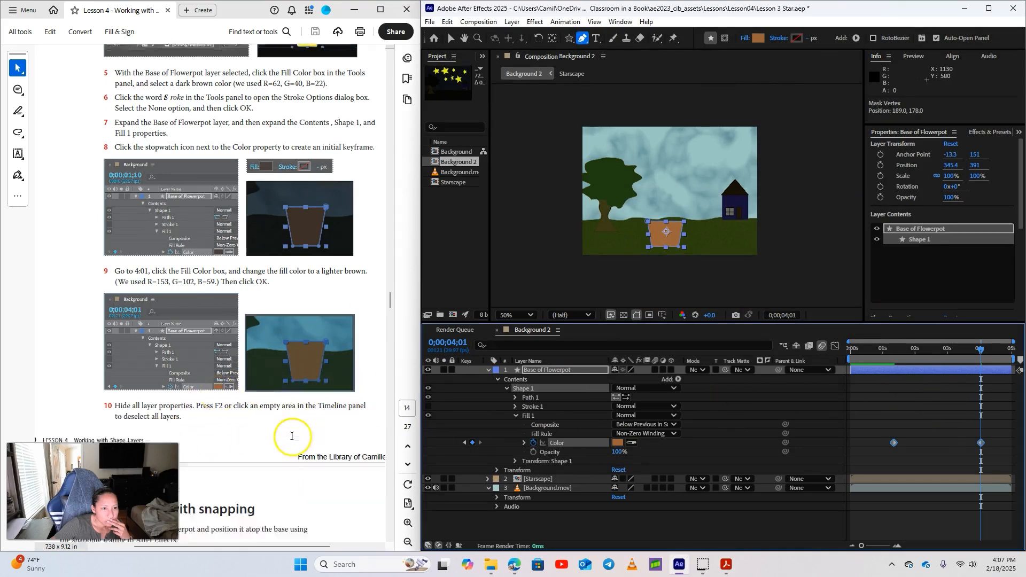
pyautogui.scroll(-2, 291, 436)
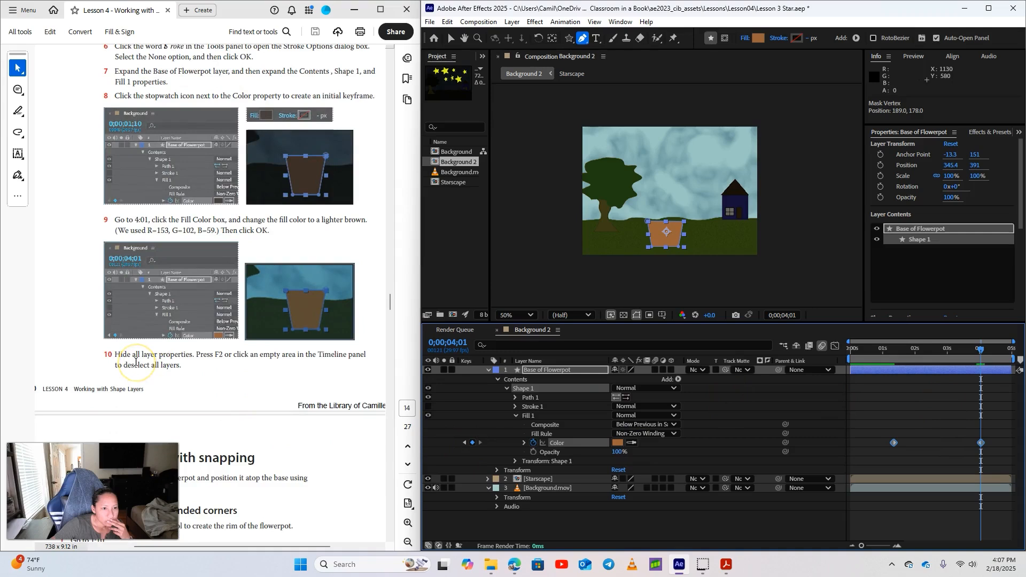
pyautogui.click(488, 370)
pyautogui.click(611, 510)
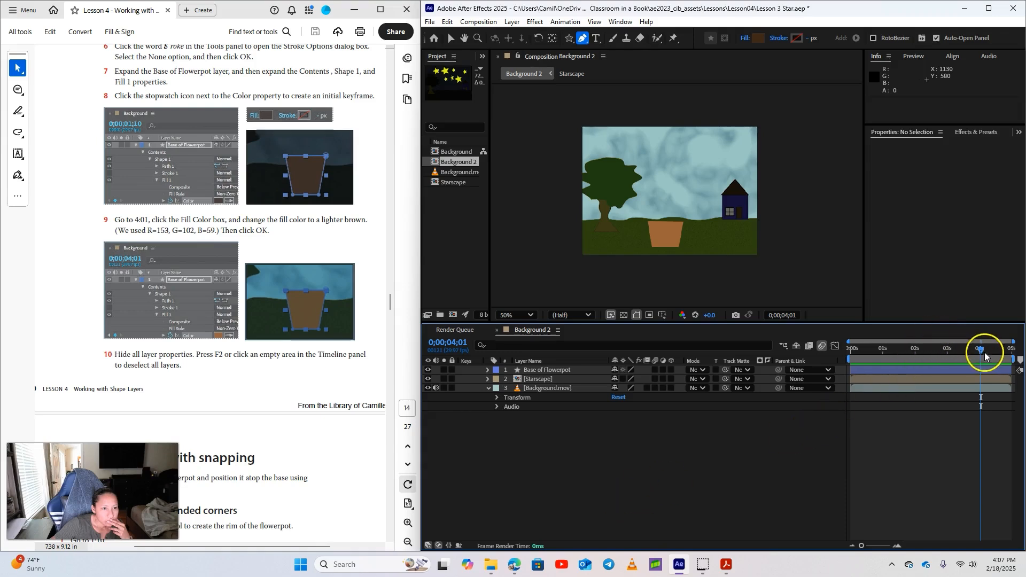
# Read the guide's section on creating a shape with rounded corners and move the current time to 0;00;01;09
pyautogui.scroll(-5, 286, 393)
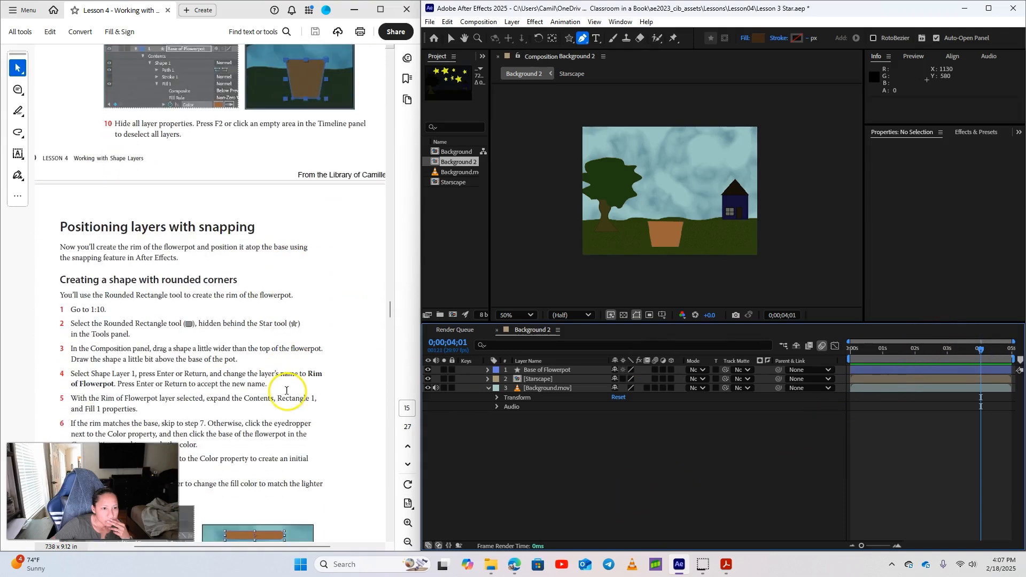
pyautogui.moveTo(981, 349); pyautogui.dragTo(838, 432)
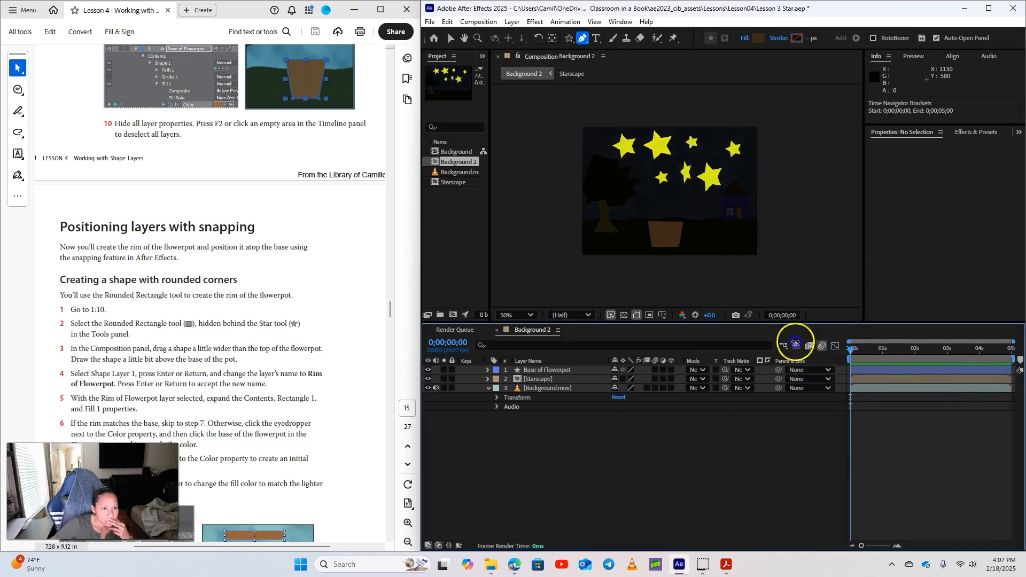
pyautogui.scroll(-3, 170, 426)
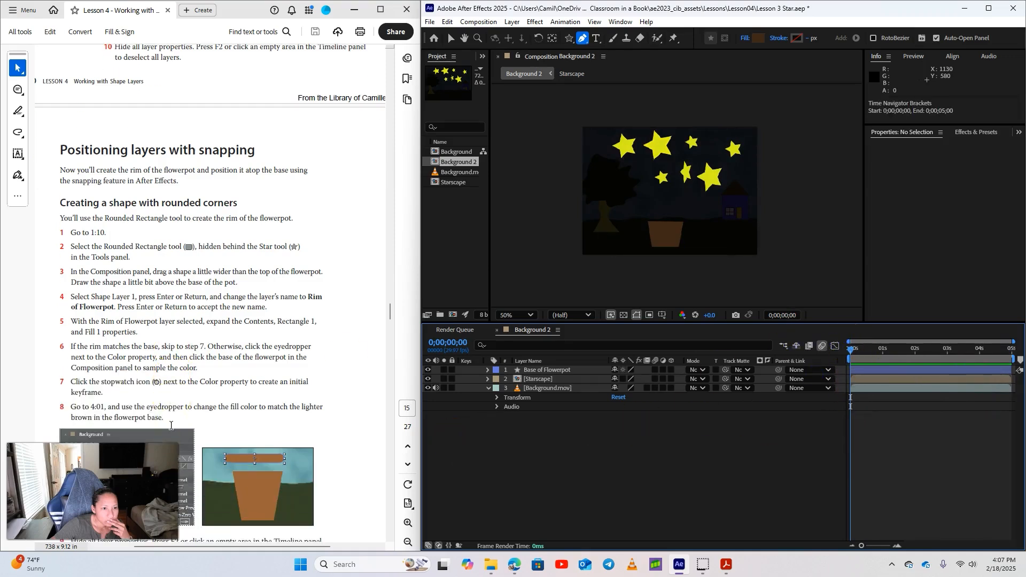
pyautogui.click(192, 395)
pyautogui.moveTo(852, 351); pyautogui.dragTo(893, 355)
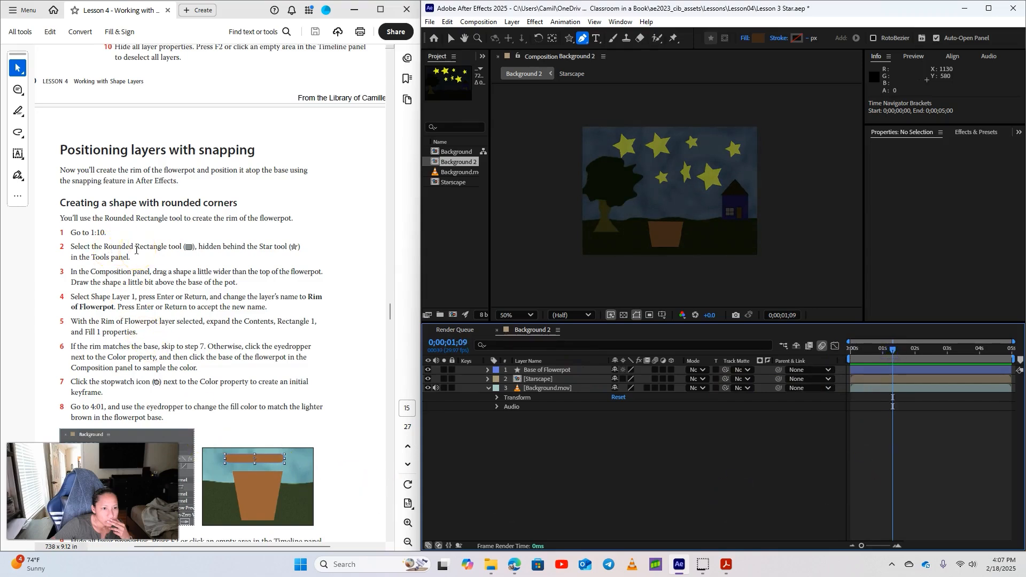
pyautogui.click(175, 249)
pyautogui.click(648, 483)
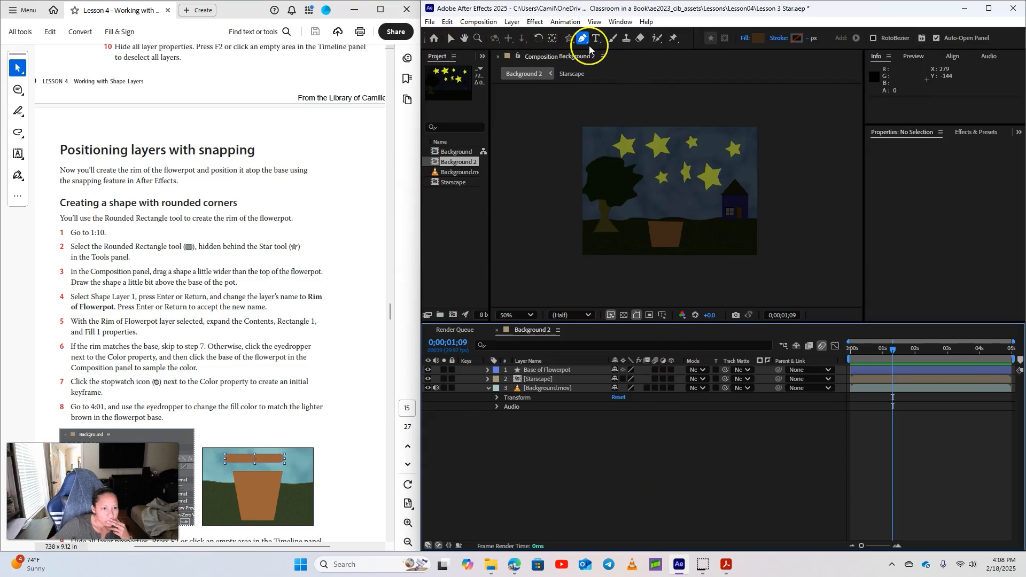
# Draw a flowerpot rim with the Rounded Rectangle tool across the top of the pot base, slightly wider than the base
pyautogui.click(569, 38)
pyautogui.moveTo(594, 42); pyautogui.dragTo(605, 50)
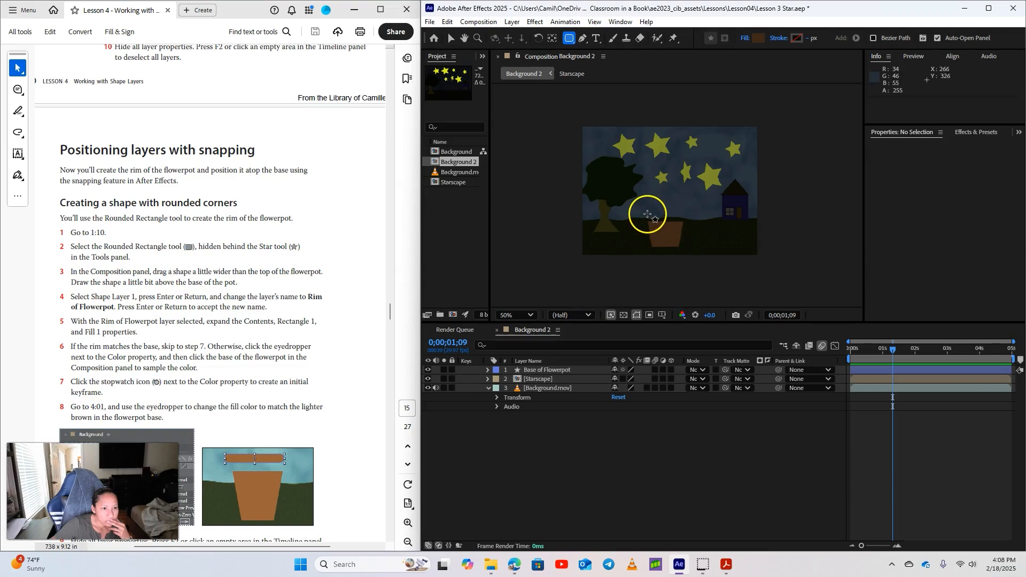
pyautogui.moveTo(647, 215); pyautogui.dragTo(688, 223)
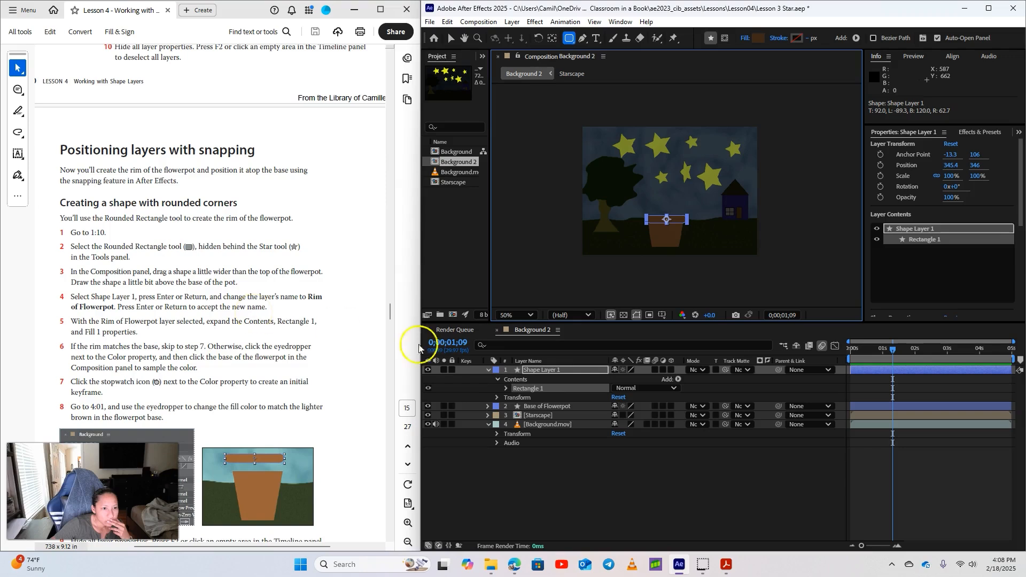
# Rename Shape Layer 1 as Rim of Flower Pot
pyautogui.rightClick(558, 371)
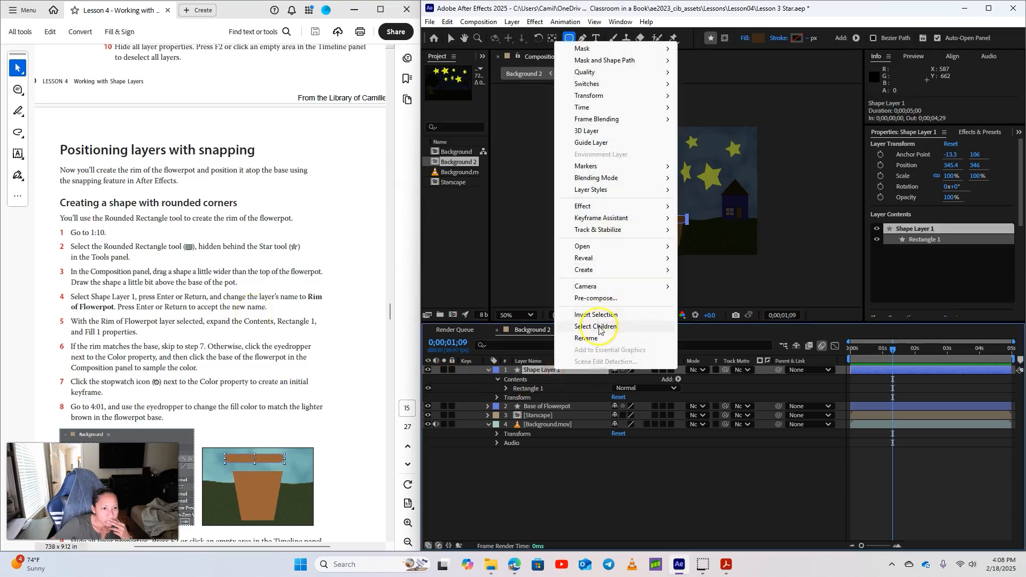
pyautogui.click(586, 338)
pyautogui.write('Rim of Flower Pot')
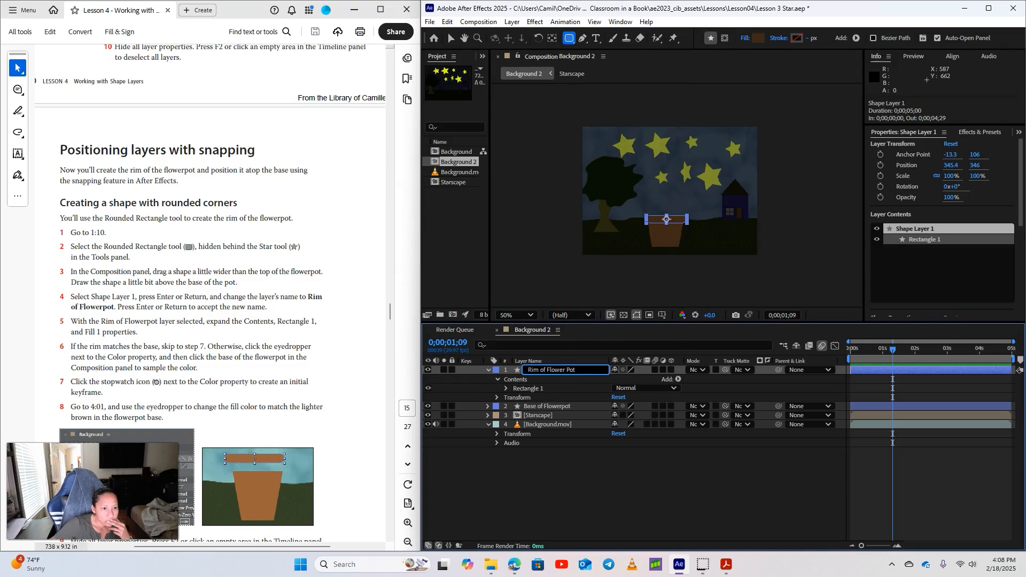
pyautogui.press('Return')
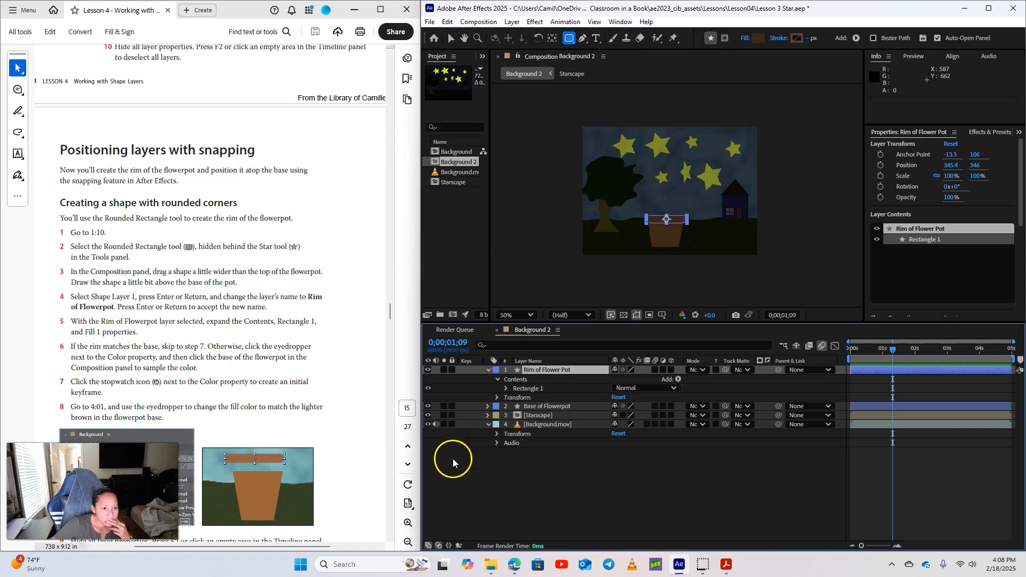
# Expand Rectangle 1 and its Fill 1 properties in the flowerpot rim layer
pyautogui.click(490, 469)
pyautogui.click(538, 371)
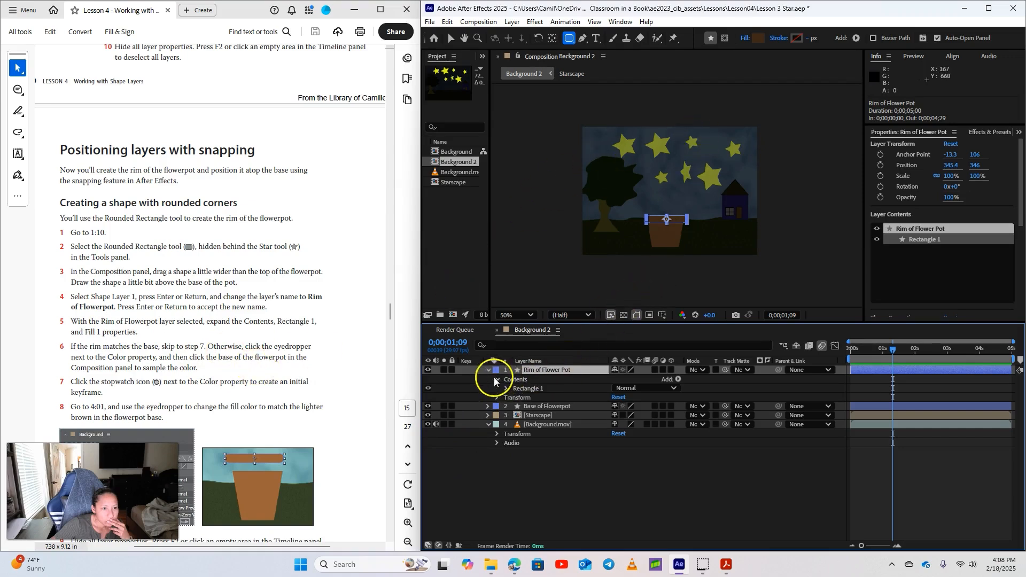
pyautogui.click(507, 389)
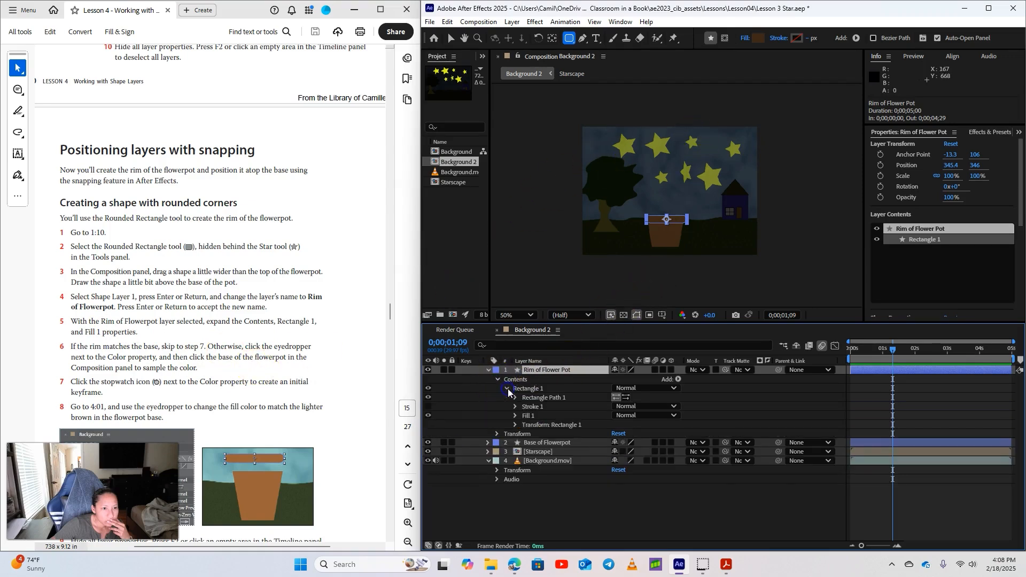
pyautogui.click(515, 415)
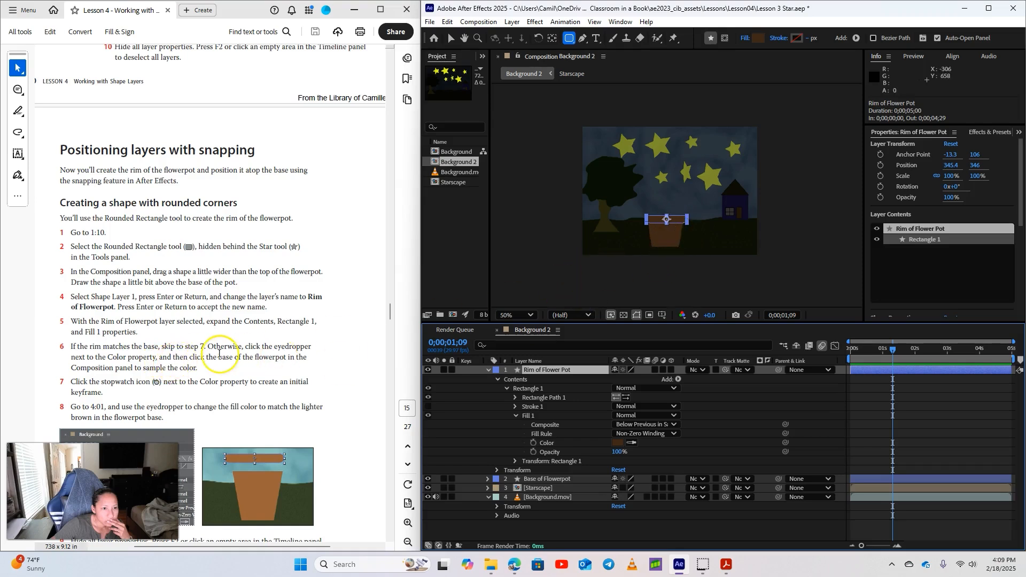
# Move the current time to 0;00;04;02, and undo the last layer rename
pyautogui.scroll(-1, 176, 404)
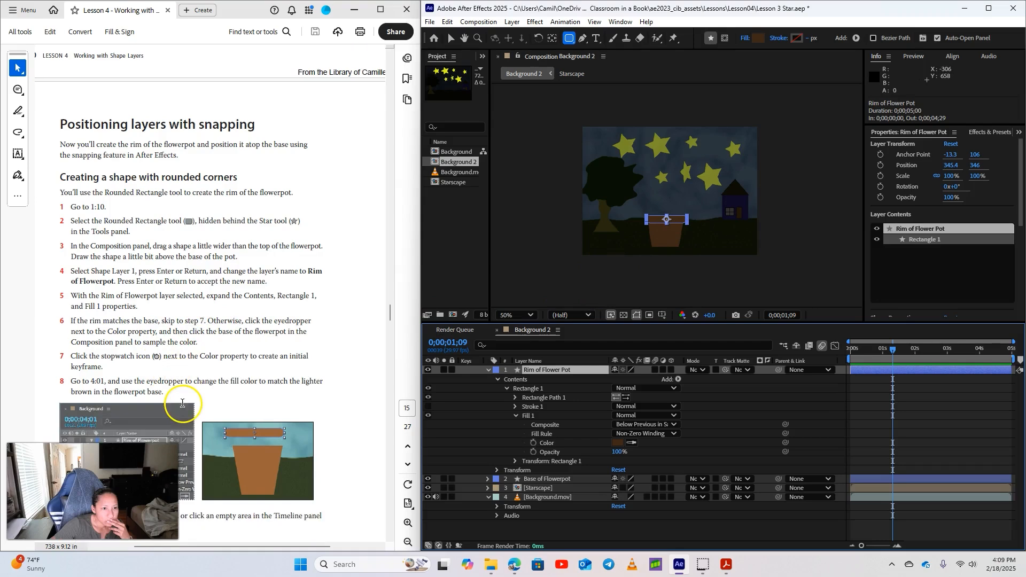
pyautogui.scroll(-1, 259, 389)
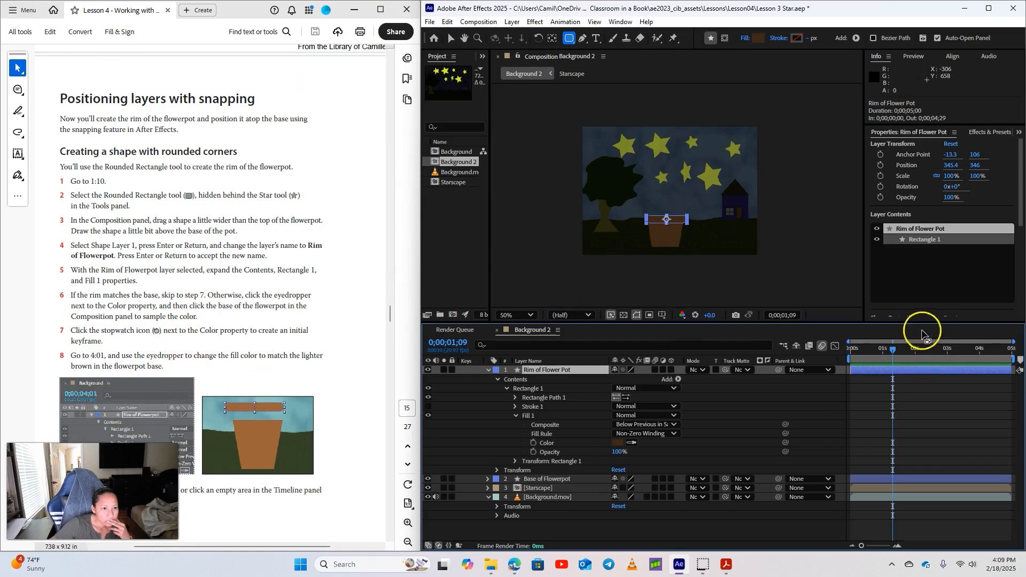
pyautogui.moveTo(892, 346); pyautogui.dragTo(958, 382)
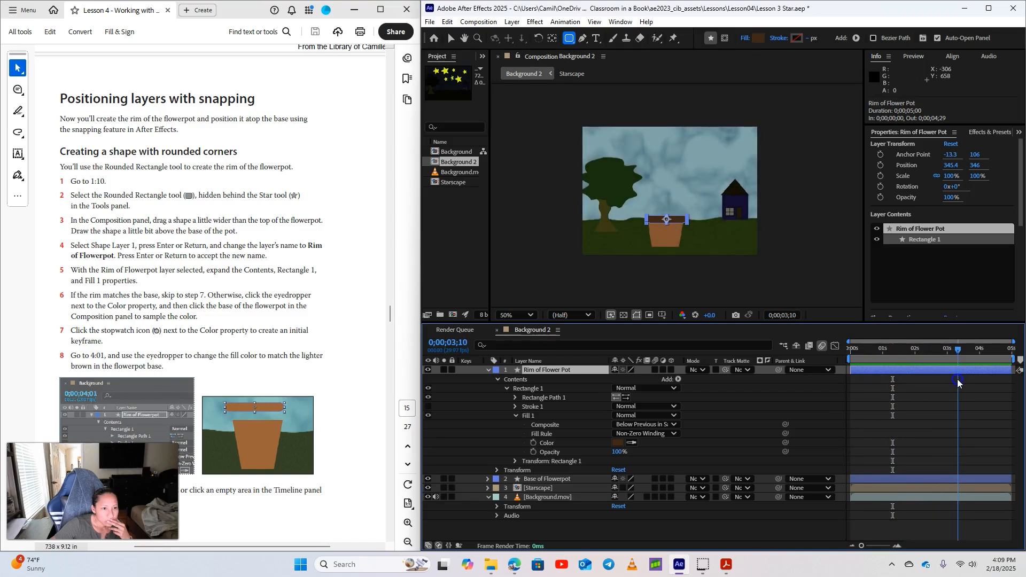
pyautogui.moveTo(958, 382); pyautogui.dragTo(981, 382)
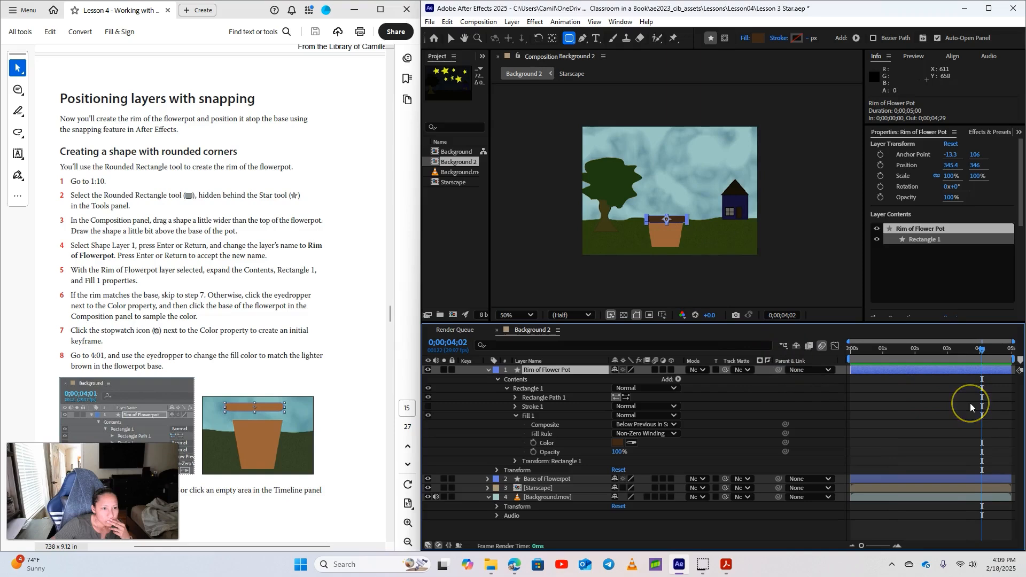
pyautogui.hotkey('ctrl', 'z')
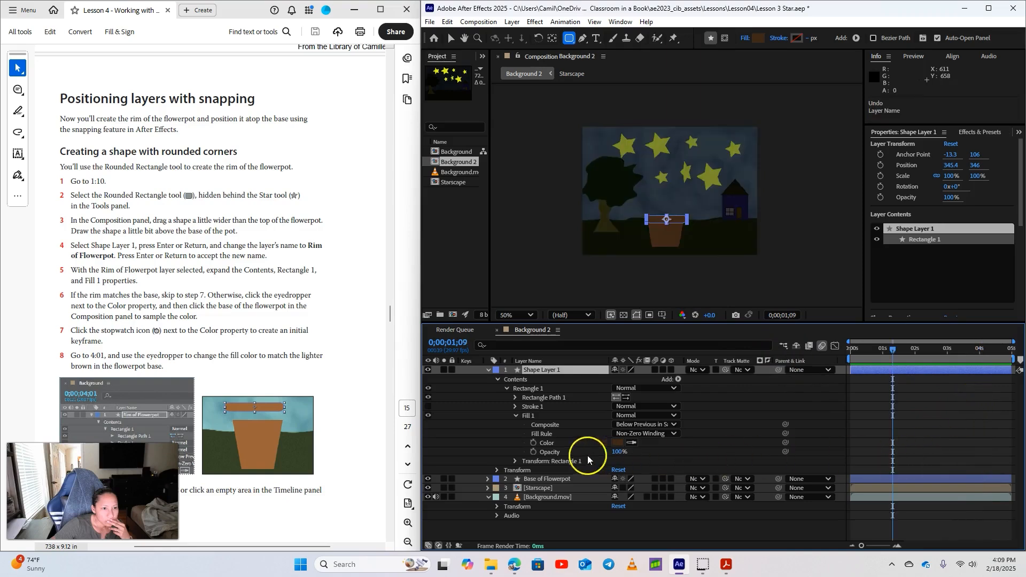
# Create an initial Color keyframe for the rim's Fill 1 at 1:09, and at 4:01 sample the flowerpot base's lighter brown as its color
pyautogui.click(534, 442)
pyautogui.moveTo(897, 349); pyautogui.dragTo(980, 365)
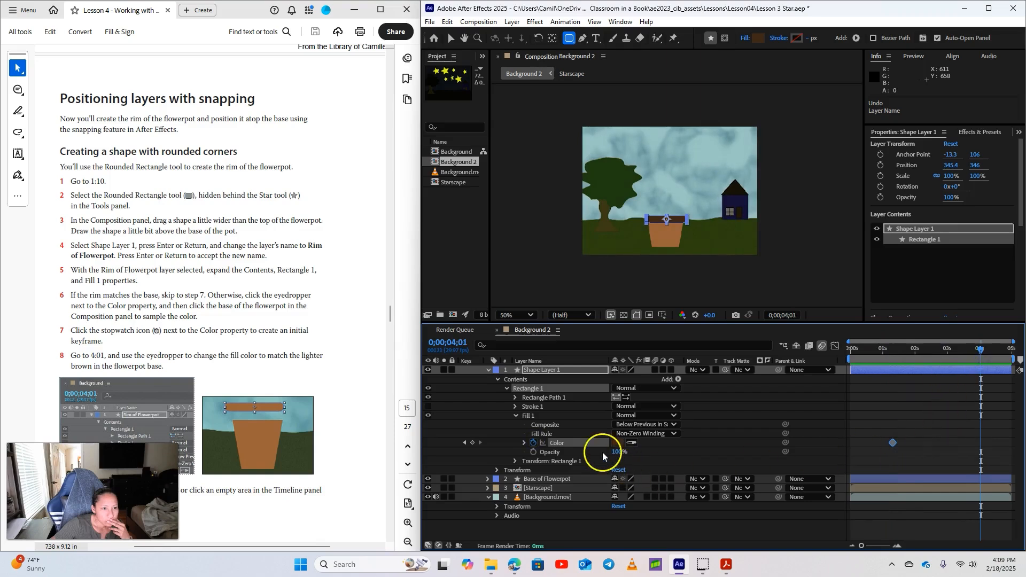
pyautogui.click(635, 442)
pyautogui.click(671, 238)
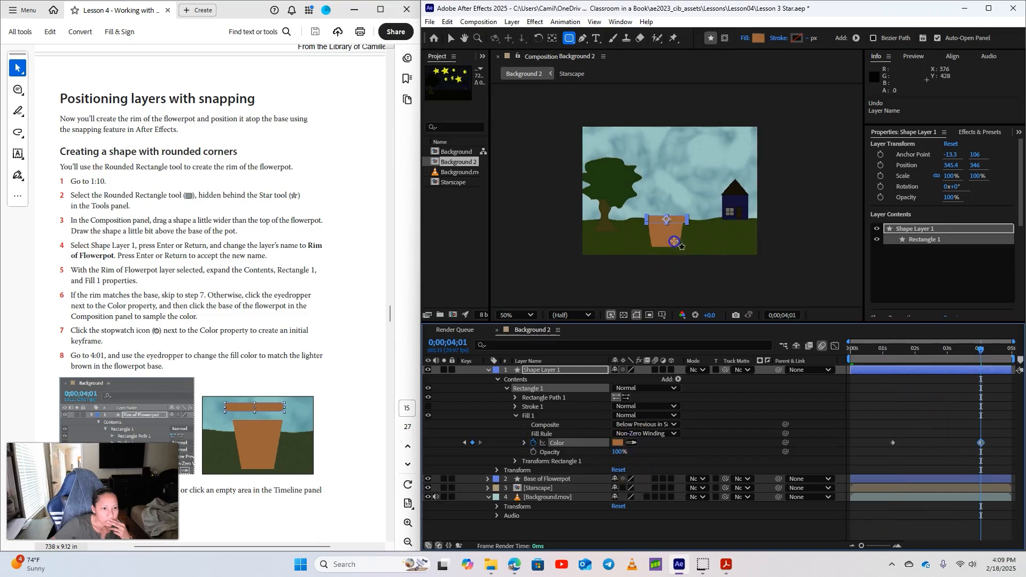
pyautogui.moveTo(981, 350); pyautogui.dragTo(994, 380)
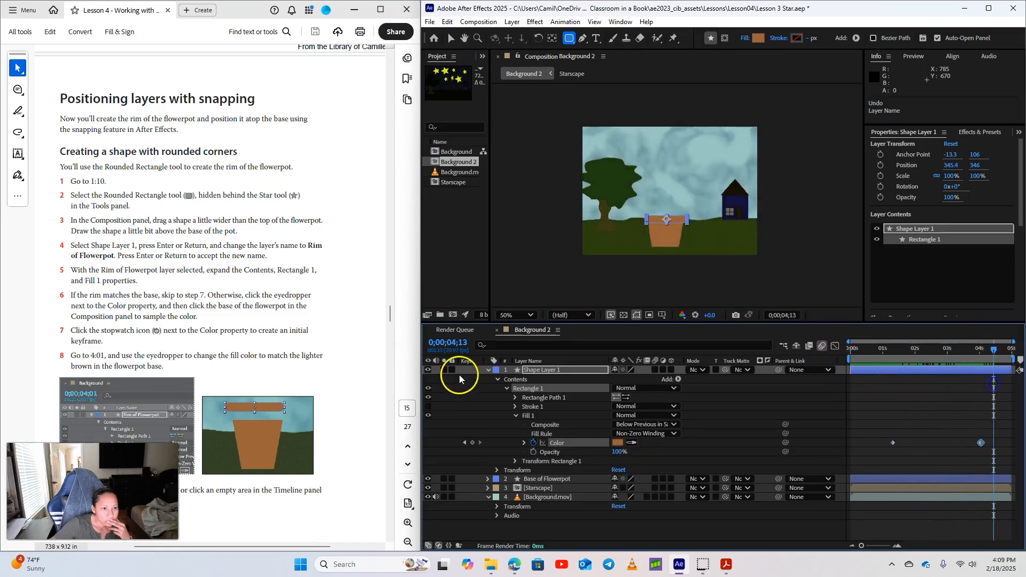
# Deselect all layers and bring up the guide's Snapping layers into position section
pyautogui.scroll(-2, 286, 364)
pyautogui.scroll(-4, 286, 363)
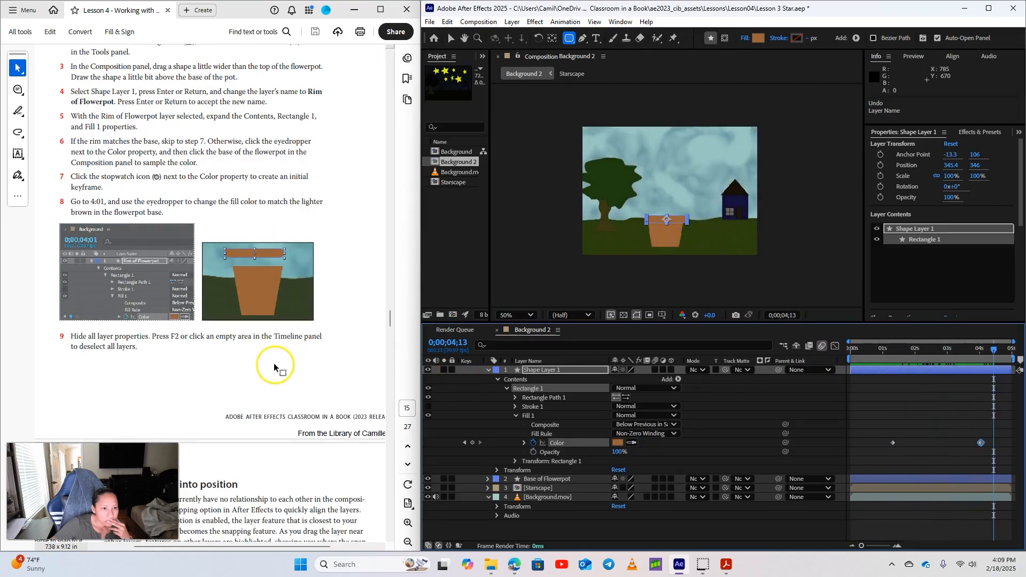
pyautogui.click(510, 526)
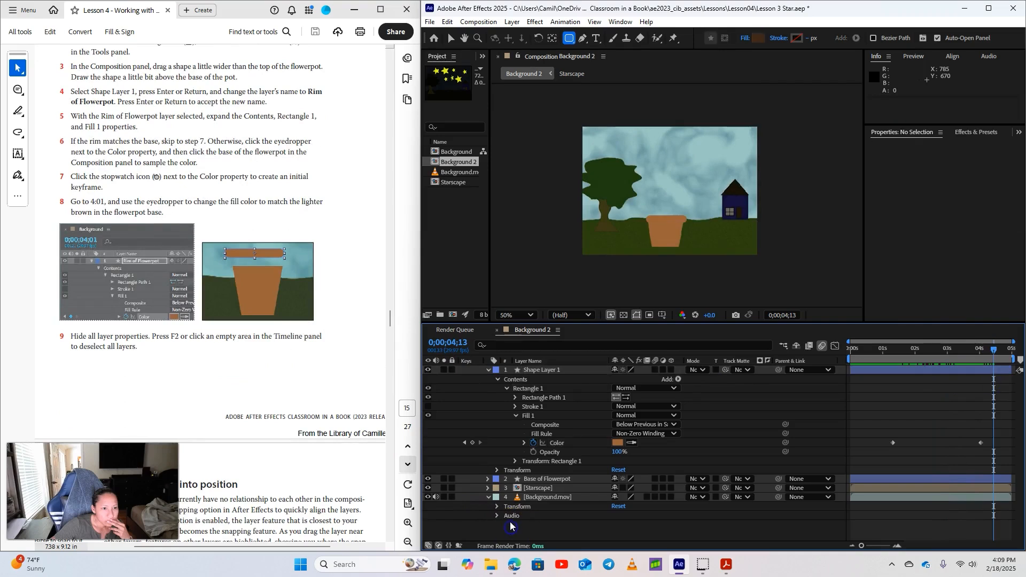
pyautogui.scroll(-10, 229, 388)
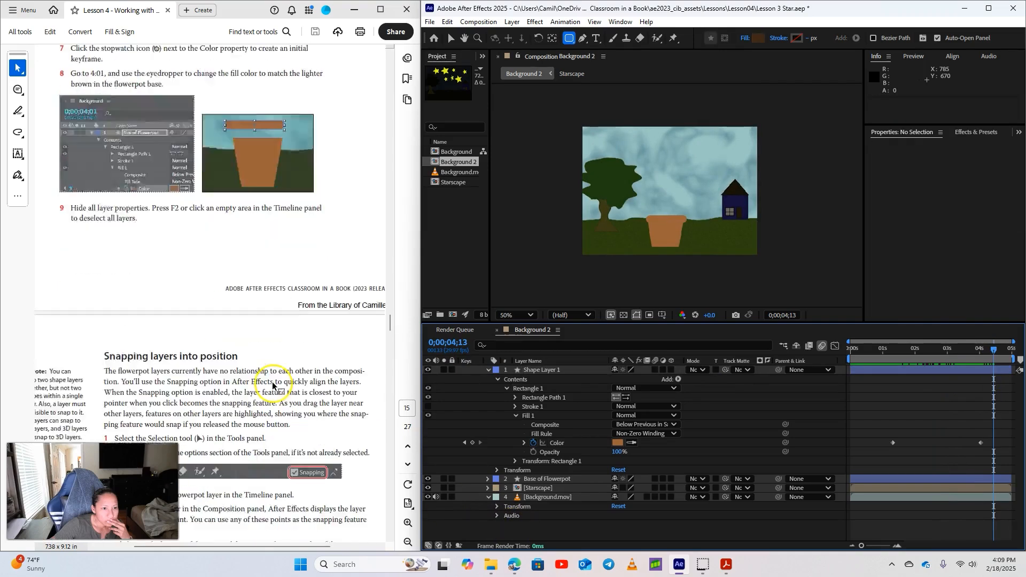
pyautogui.scroll(-1, 272, 383)
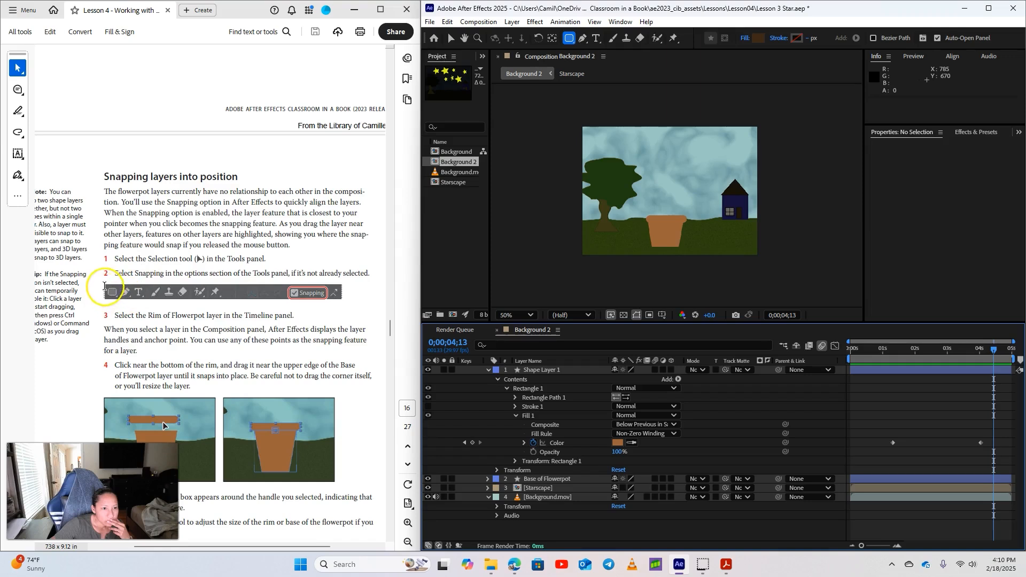
# Activate the Selection tool and enable Snapping
pyautogui.click(450, 38)
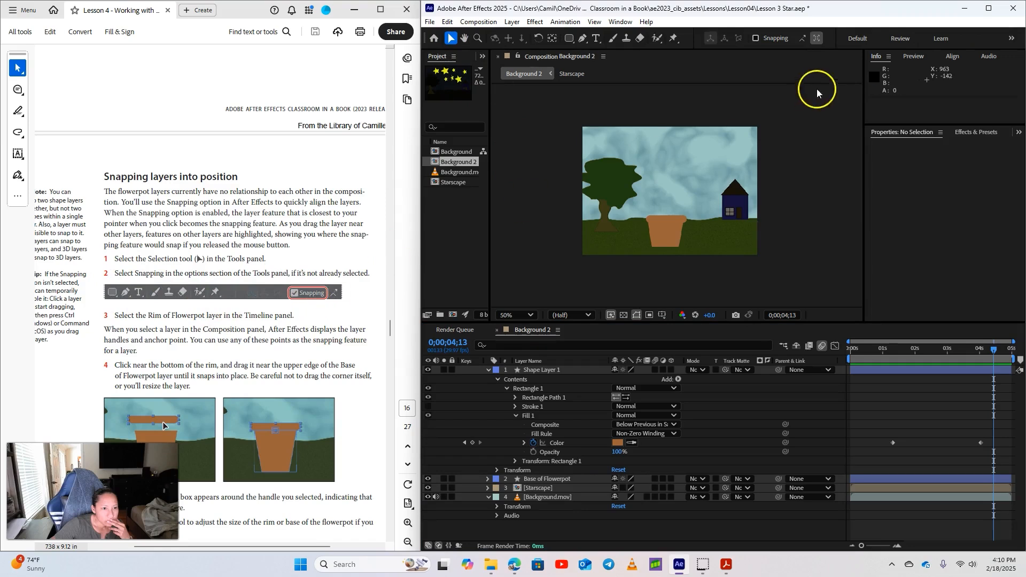
pyautogui.click(756, 39)
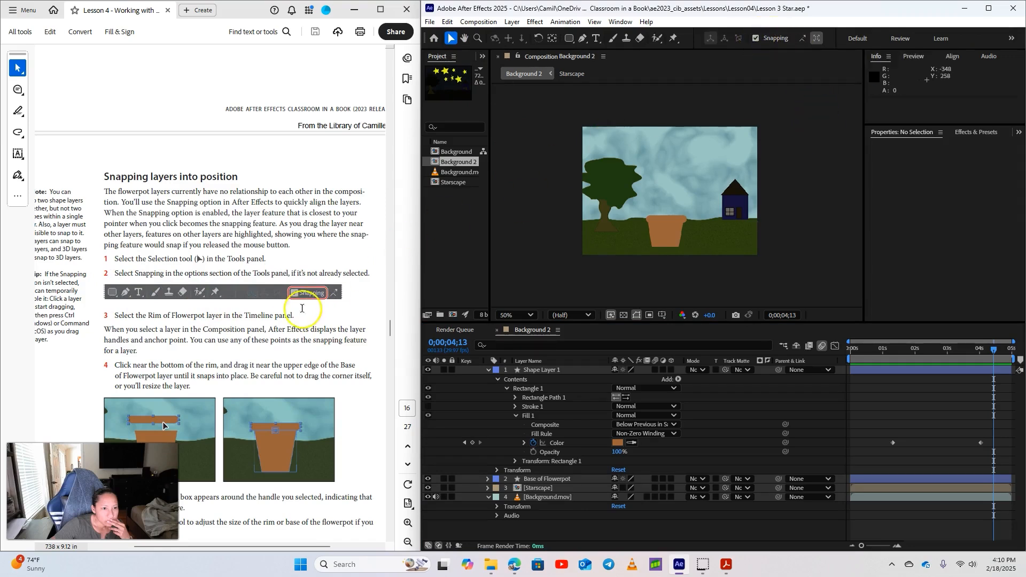
# Rename the flowerpot rim's shape layer as "Rim of flower Pot"
pyautogui.scroll(-2, 240, 342)
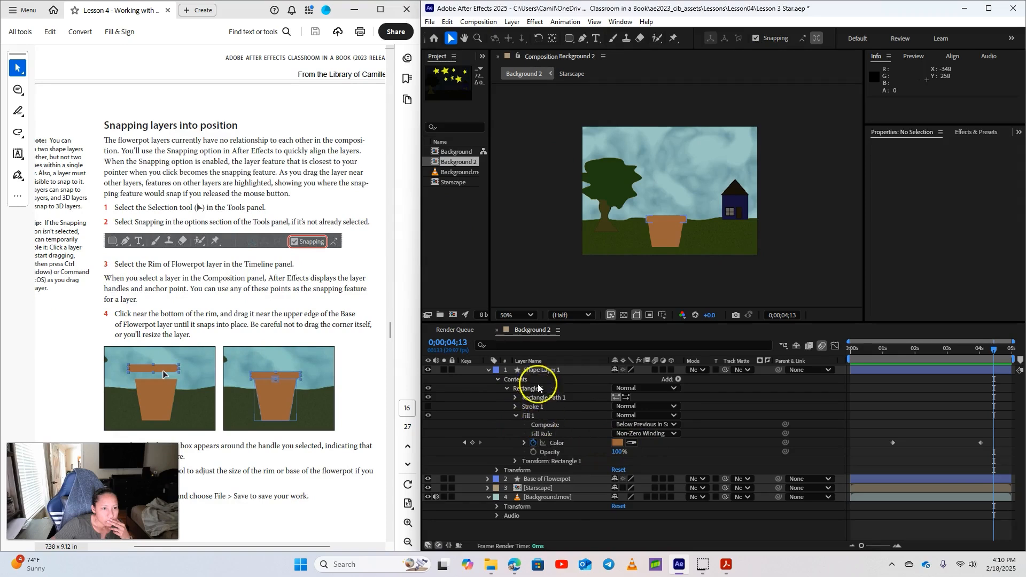
pyautogui.rightClick(542, 370)
pyautogui.click(583, 337)
pyautogui.write('Rim')
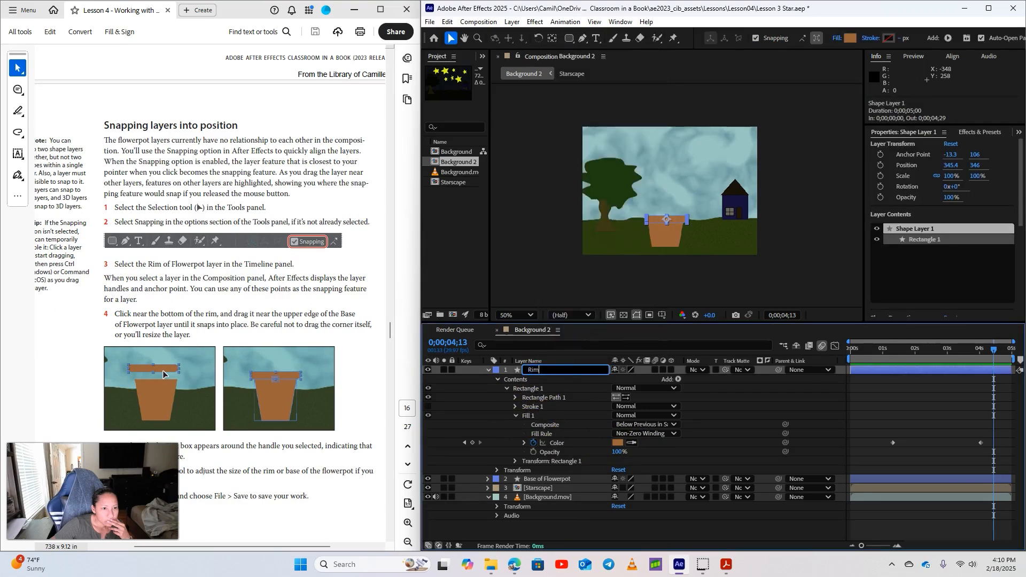
pyautogui.write(' of flower Pot')
pyautogui.press('Return')
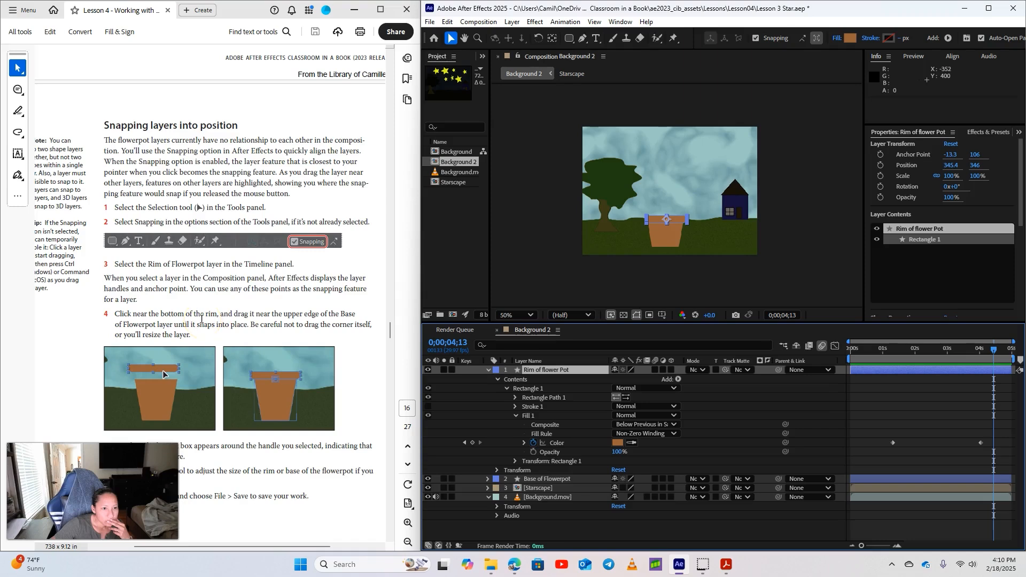
# Move the rim so that it snaps onto the upper edge of the flowerpot base, and deselect all layers
pyautogui.scroll(-2, 201, 319)
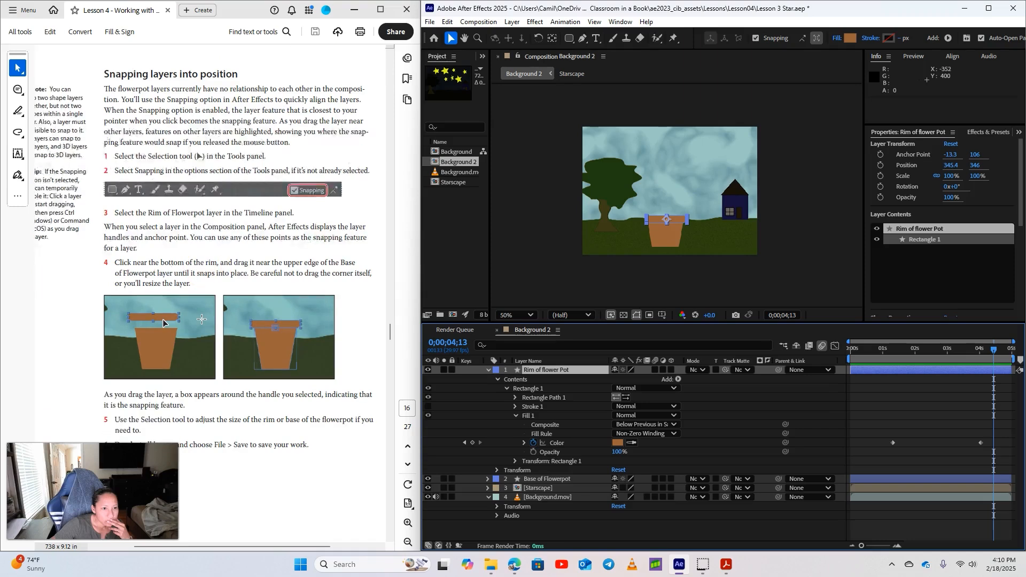
pyautogui.scroll(-2, 232, 443)
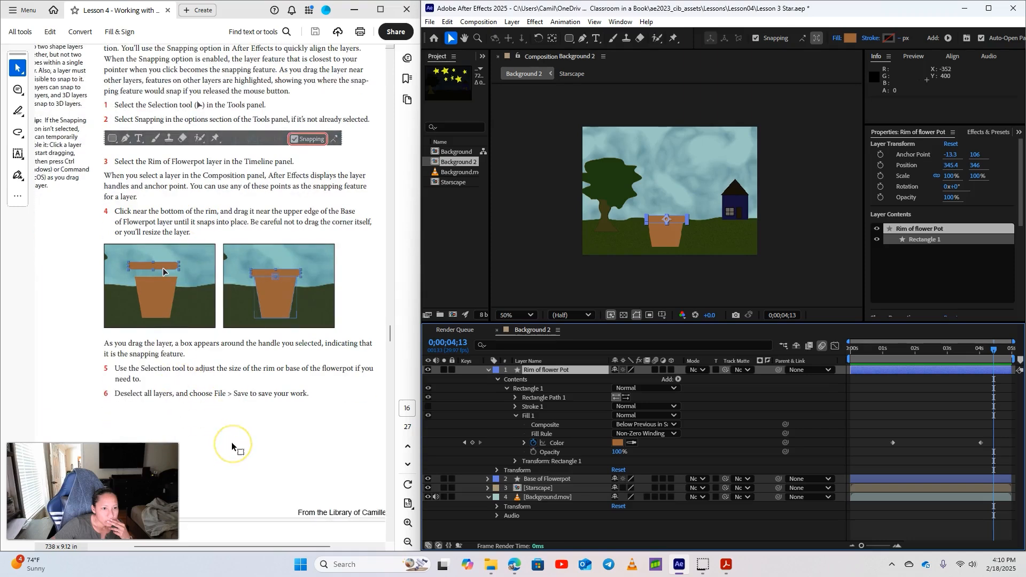
pyautogui.moveTo(653, 227); pyautogui.dragTo(679, 224)
pyautogui.click(742, 245)
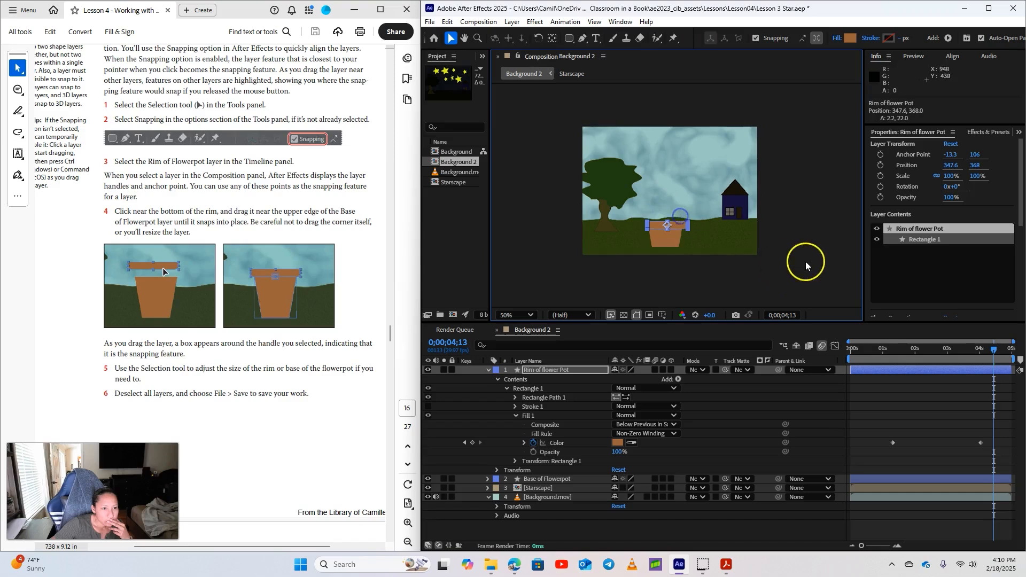
pyautogui.click(681, 226)
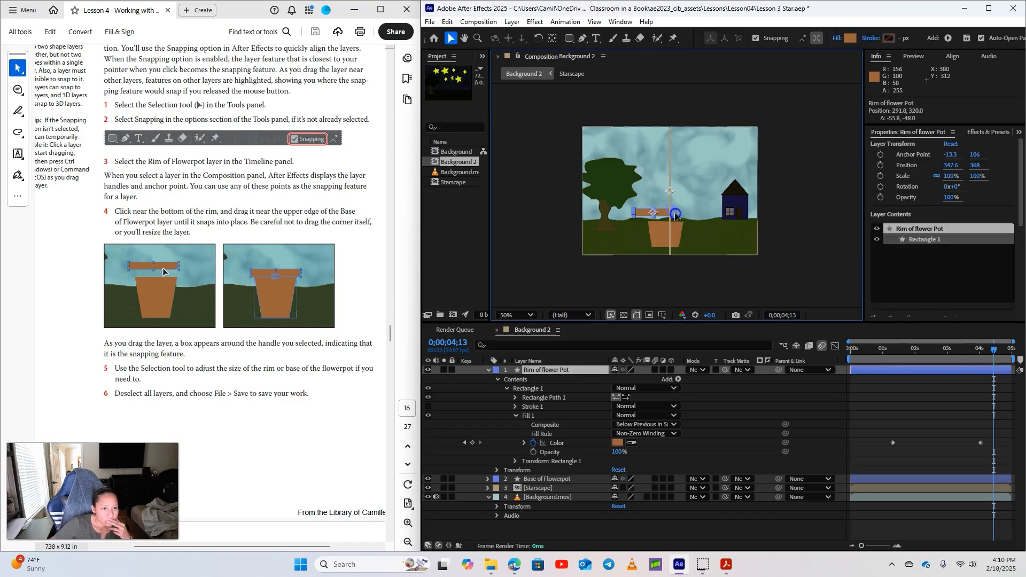
pyautogui.click(774, 239)
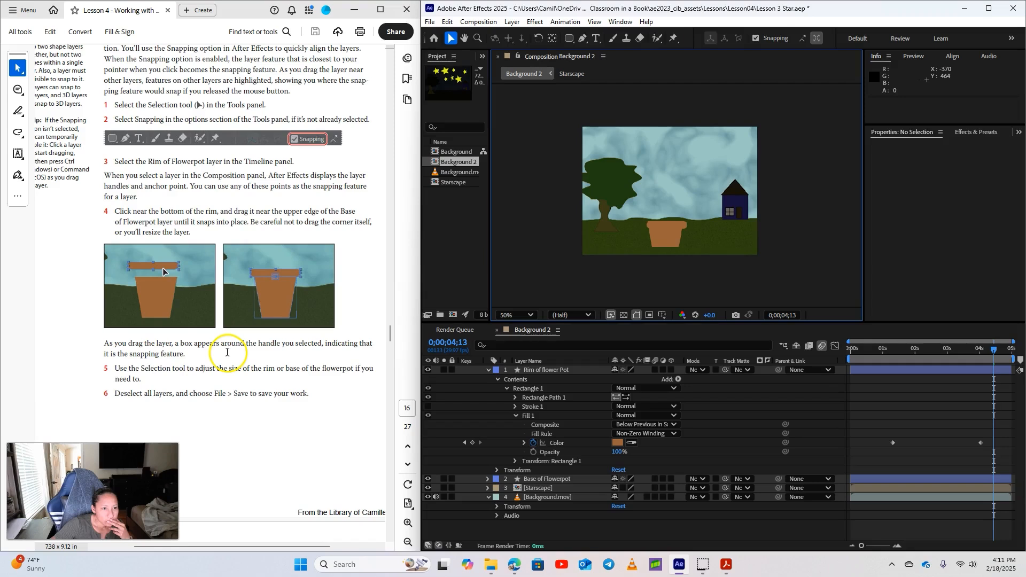
# Save the project under its current name
pyautogui.scroll(-3, 254, 423)
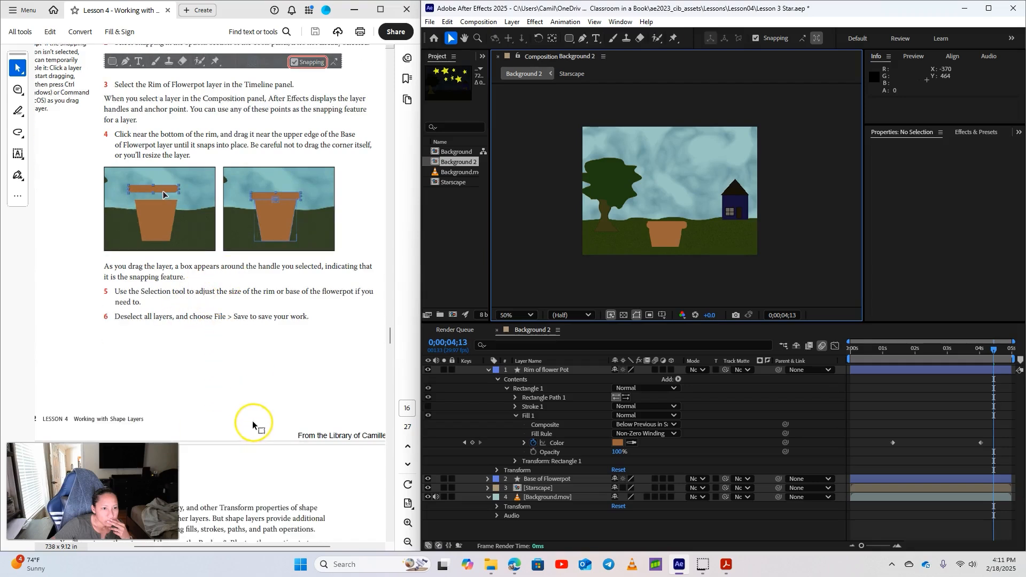
pyautogui.click(429, 22)
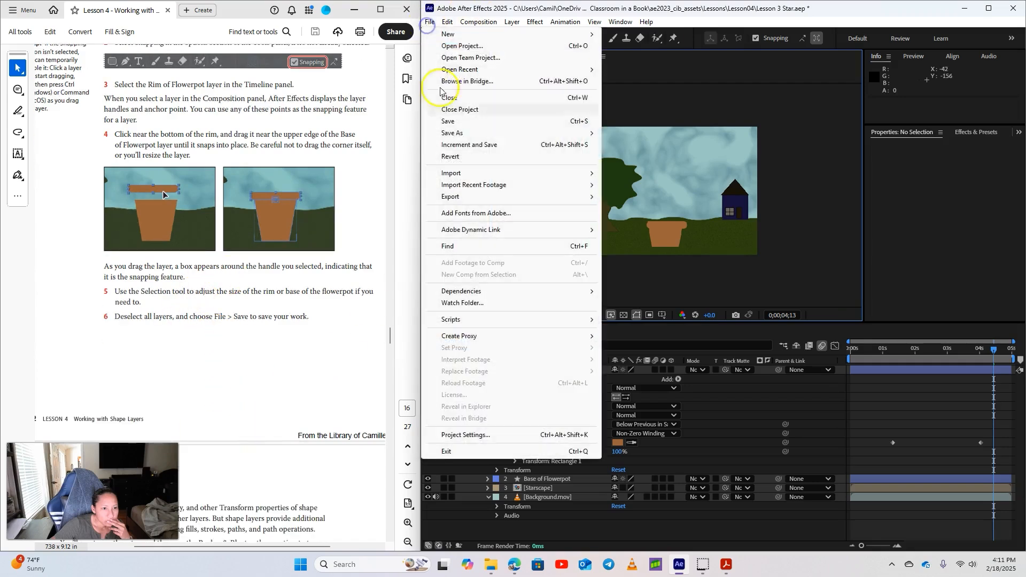
pyautogui.click(451, 121)
# At the start of the timeline, draw a new star in the sky's upper right area, centred at about 696, 138
pyautogui.scroll(-13, 314, 451)
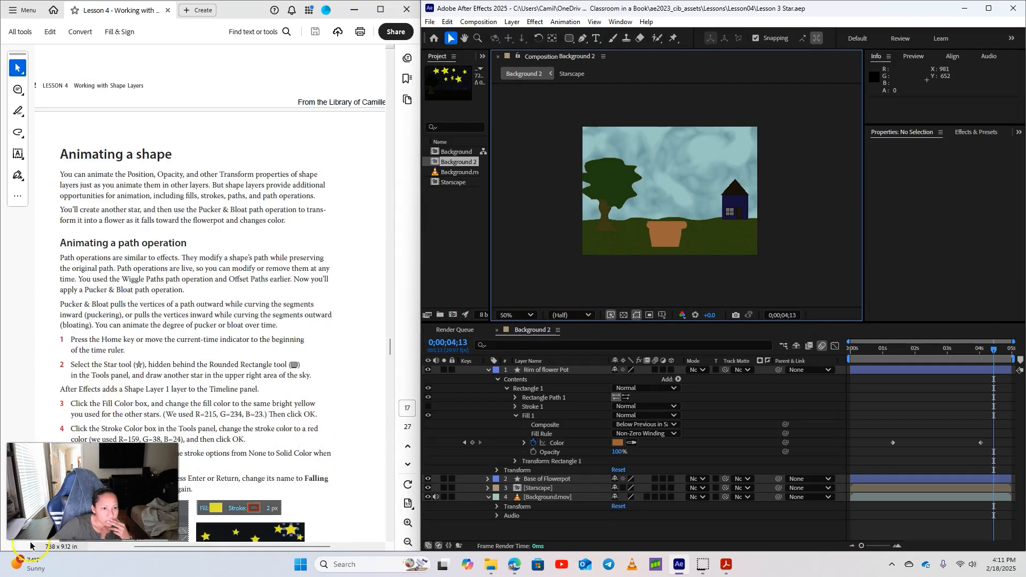
pyautogui.scroll(-3, 179, 449)
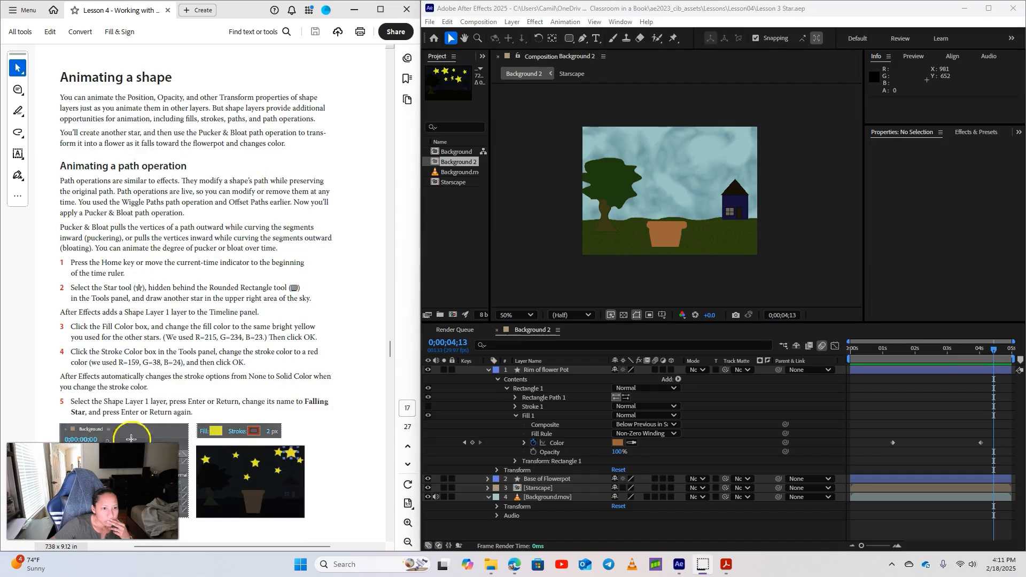
pyautogui.click(911, 529)
pyautogui.press('Home')
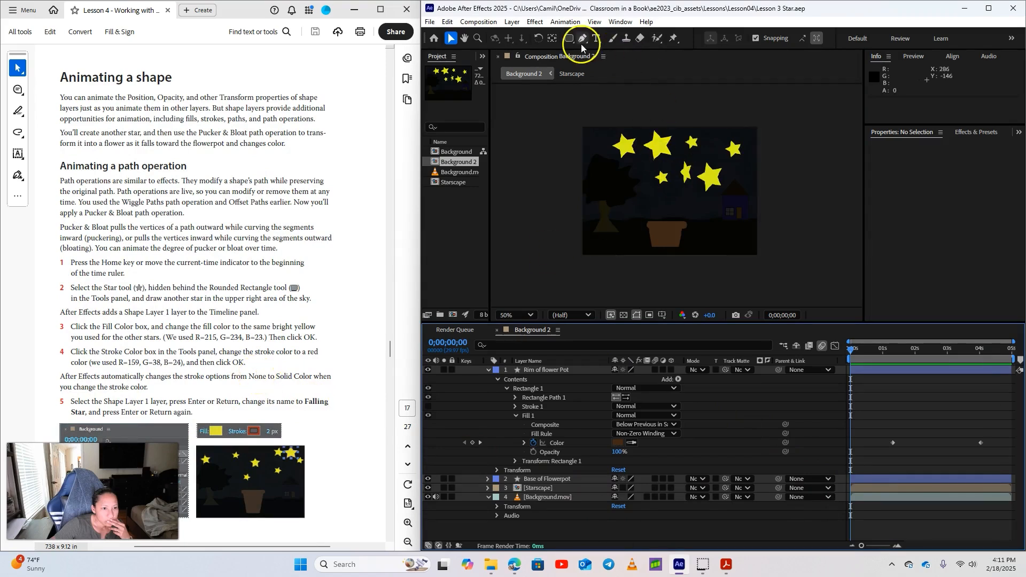
pyautogui.moveTo(568, 42); pyautogui.dragTo(599, 83)
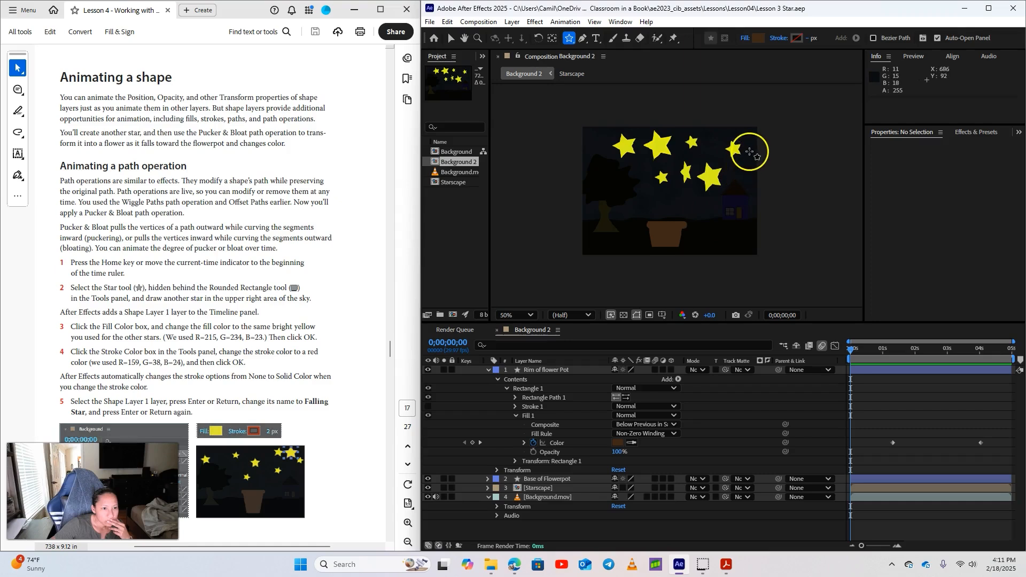
pyautogui.moveTo(751, 164); pyautogui.dragTo(740, 156)
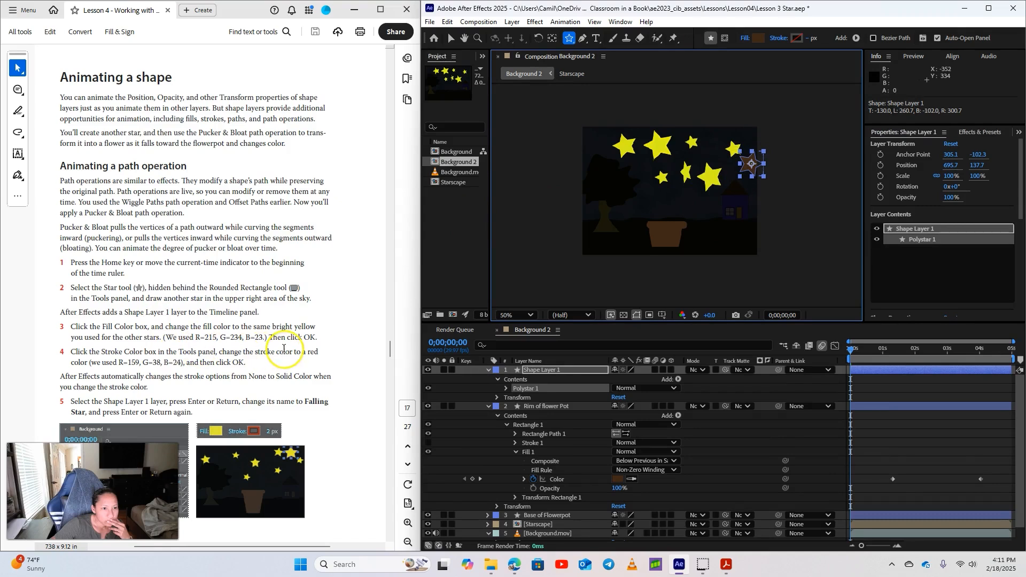
# Set the new star's fill to the existing stars' bright yellow (R 215, G 234, B 23) by sampling one of them
pyautogui.click(759, 39)
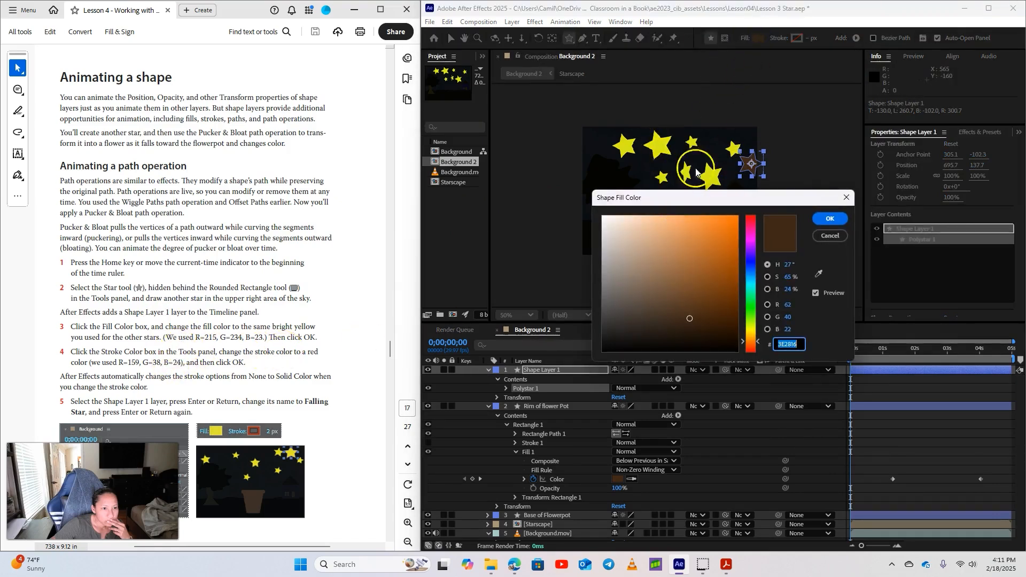
pyautogui.click(820, 273)
pyautogui.click(658, 145)
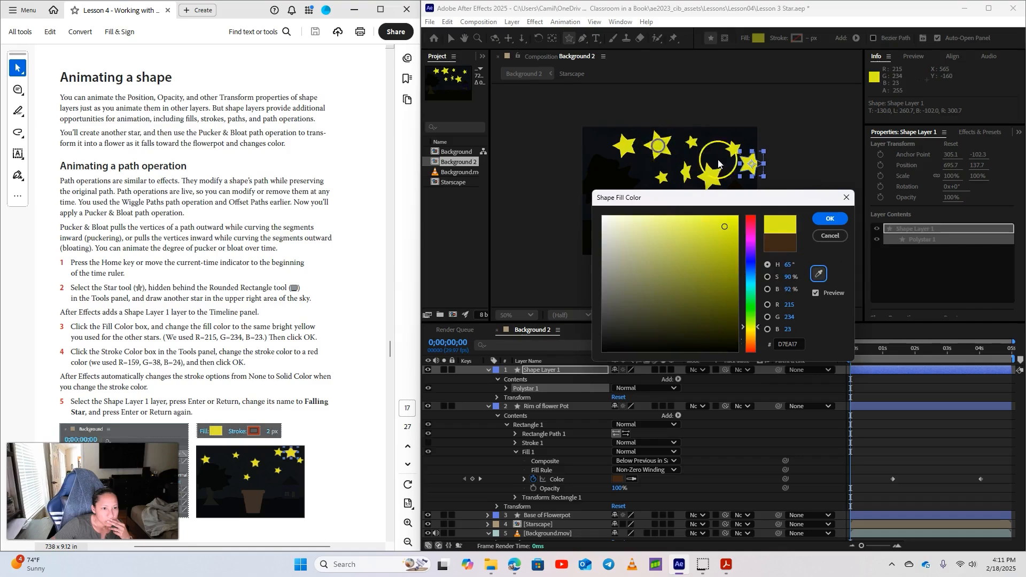
pyautogui.click(831, 219)
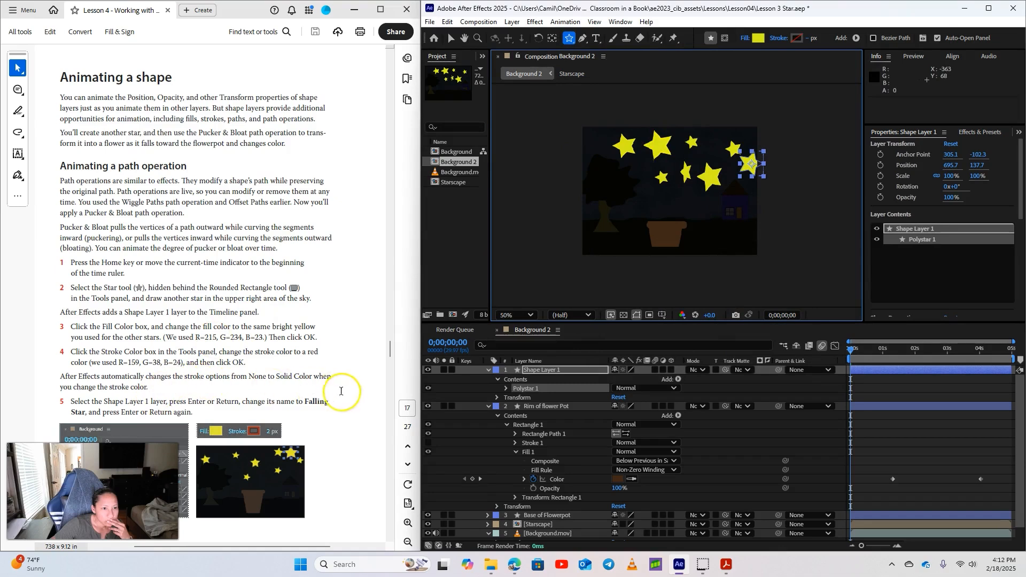
# Rename the new star's shape layer as "falling Star"
pyautogui.scroll(-3, 160, 377)
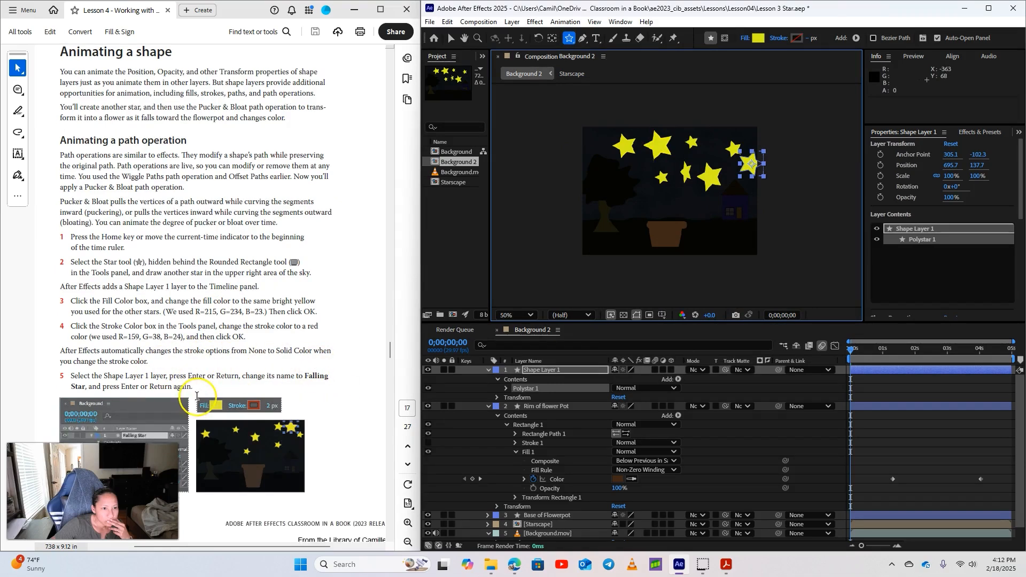
pyautogui.scroll(-2, 133, 372)
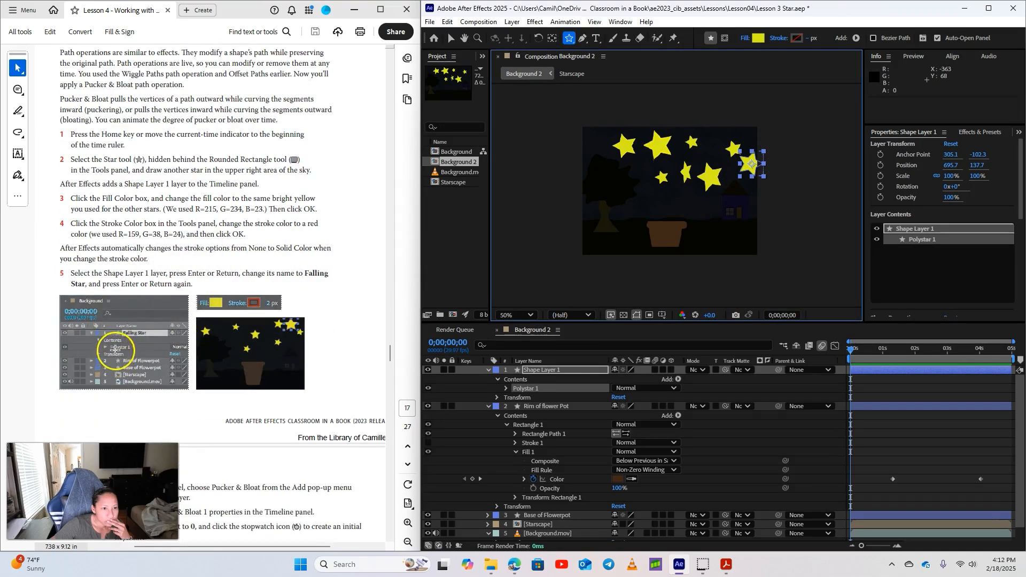
pyautogui.click(535, 370)
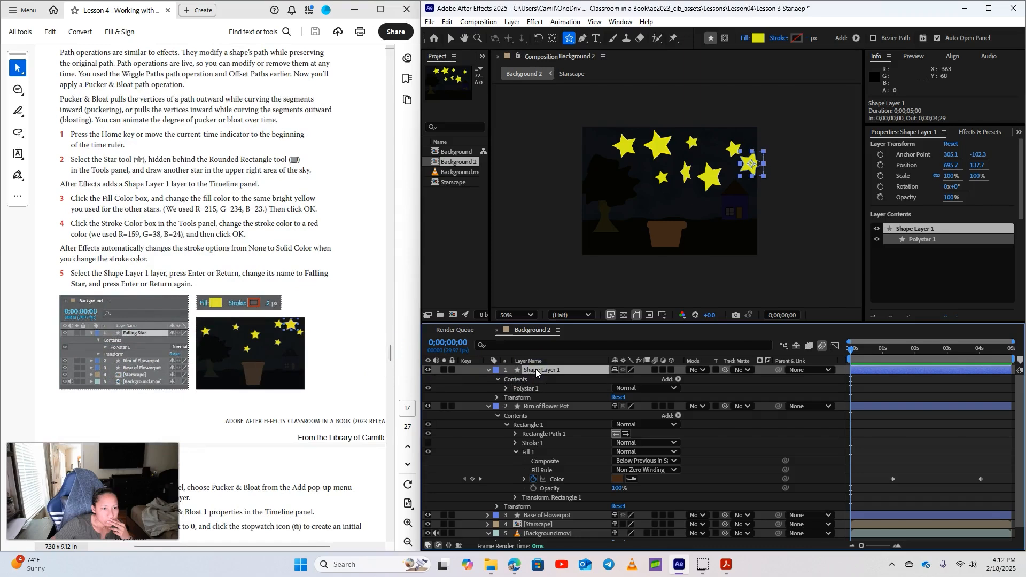
pyautogui.rightClick(535, 369)
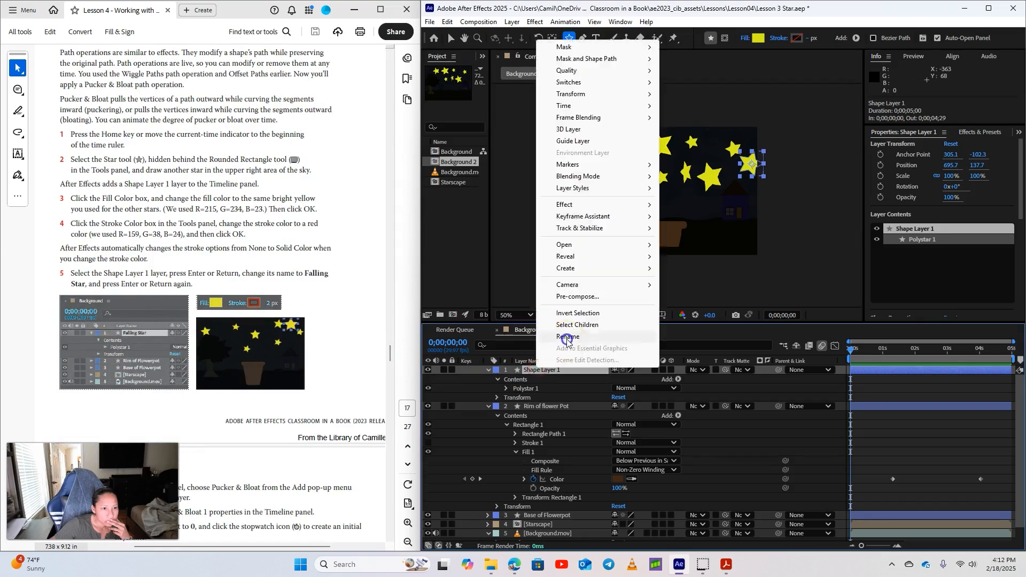
pyautogui.click(556, 367)
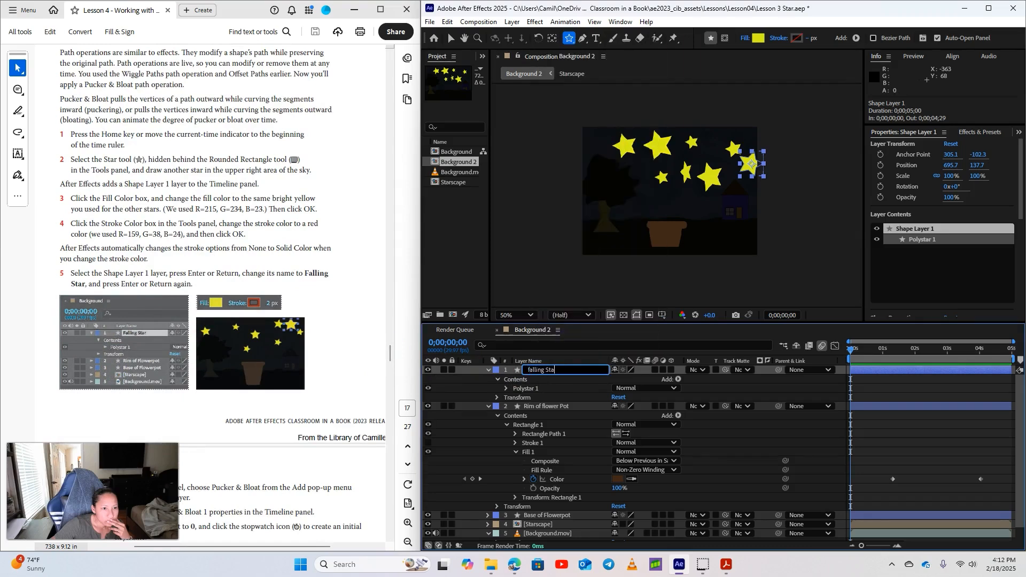
pyautogui.write('falling Star')
pyautogui.press('Return')
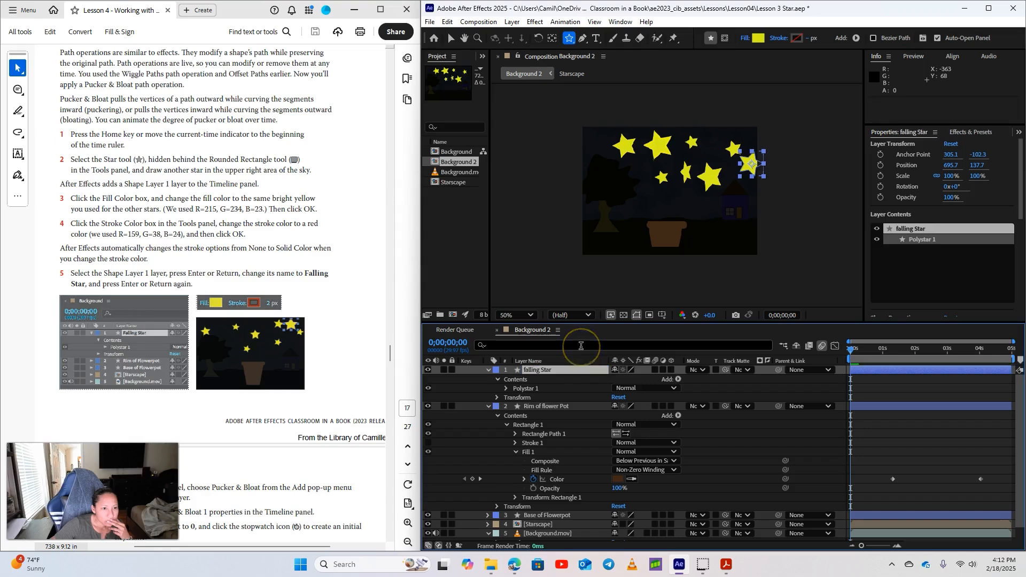
# Add a Pucker & Bloat path operation to the falling Star layer
pyautogui.scroll(-5, 325, 363)
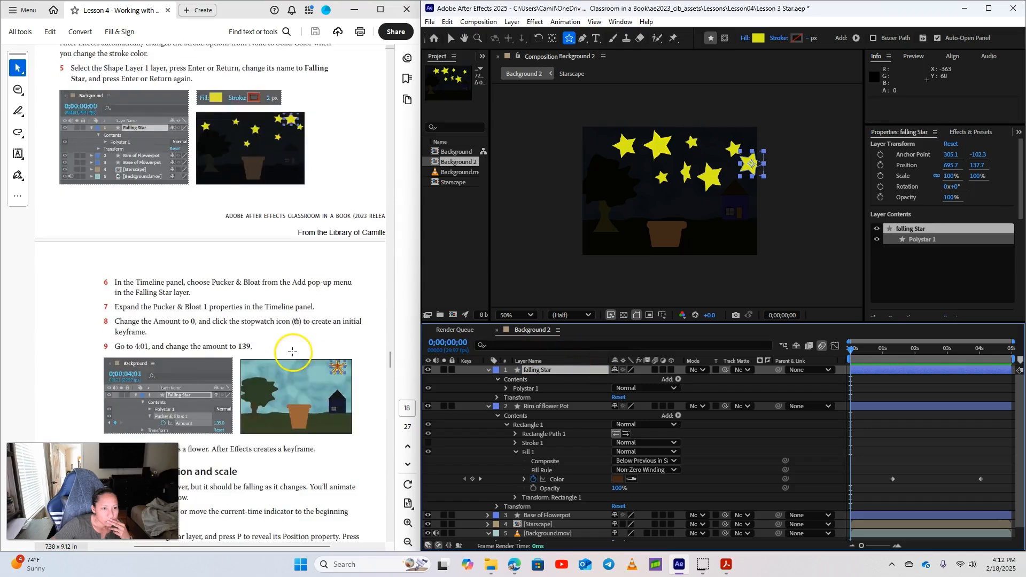
pyautogui.scroll(-1, 292, 353)
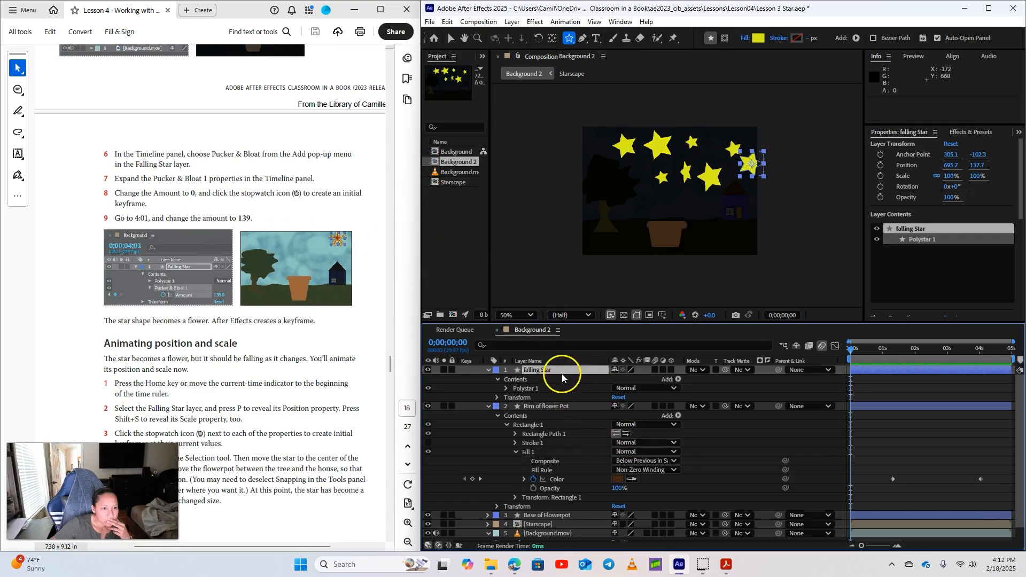
pyautogui.click(678, 379)
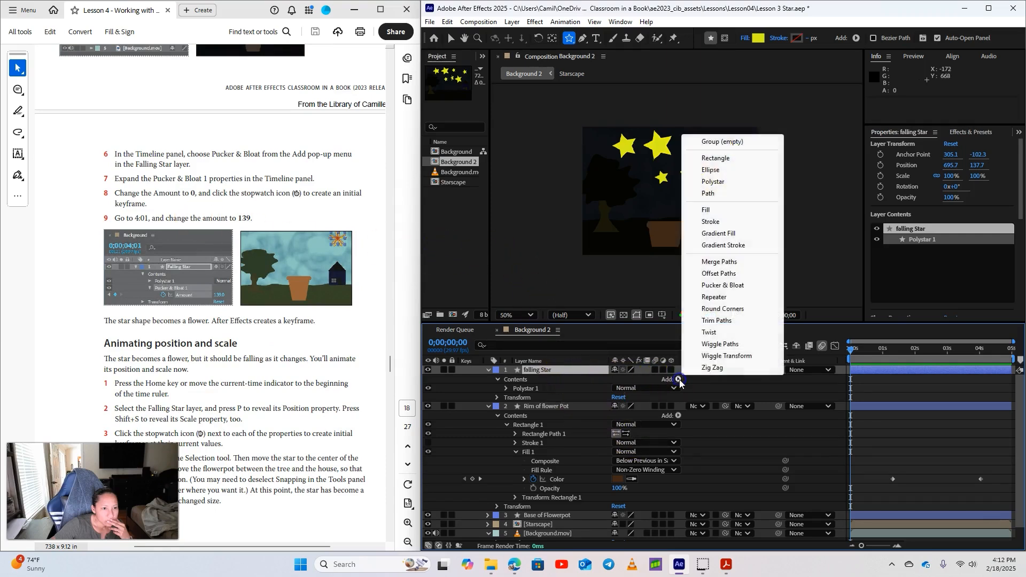
pyautogui.click(735, 287)
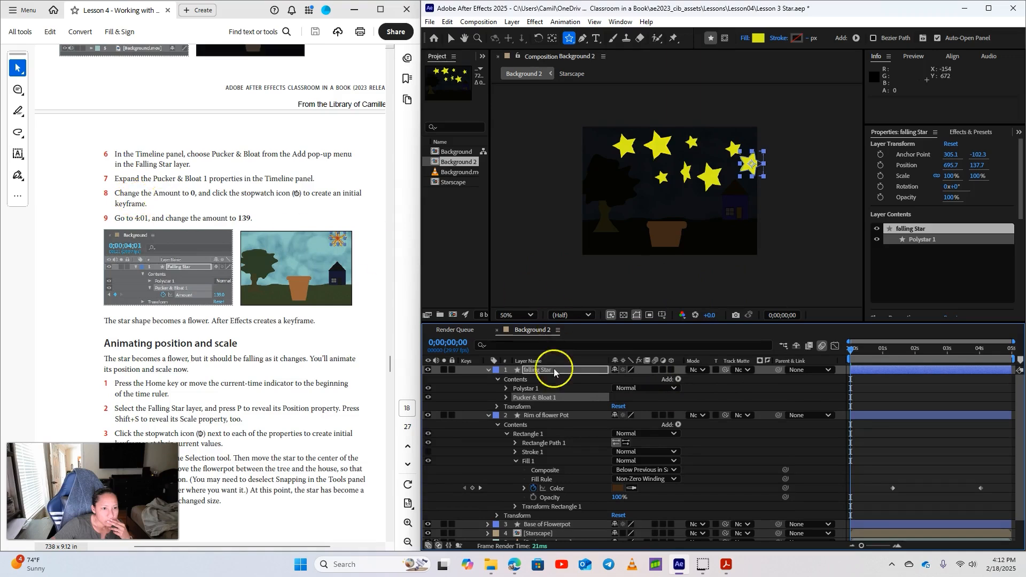
# Set the Pucker & Bloat Amount to 0 and create its initial keyframe at the start of the timeline
pyautogui.click(505, 398)
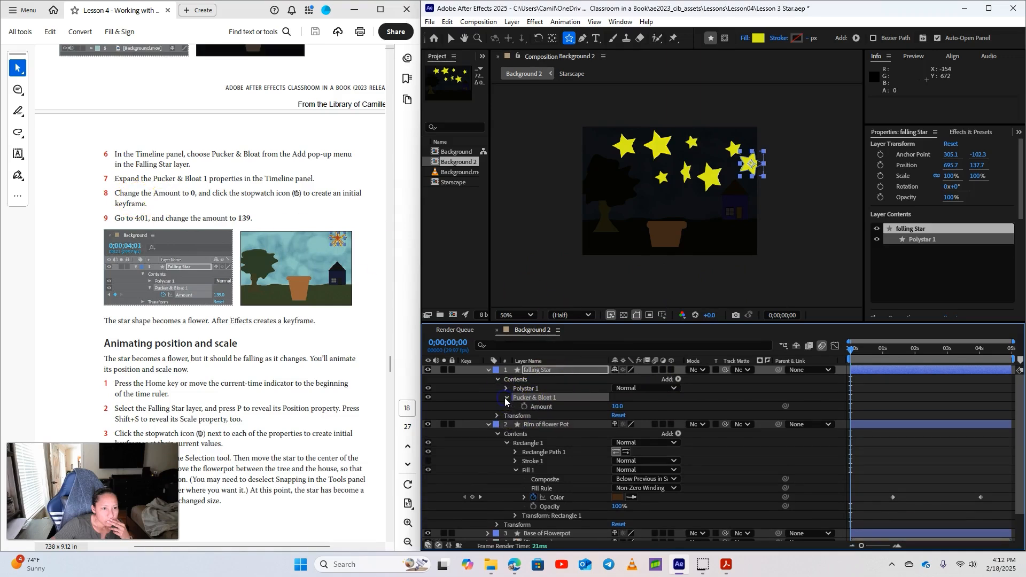
pyautogui.click(618, 407)
pyautogui.write('0')
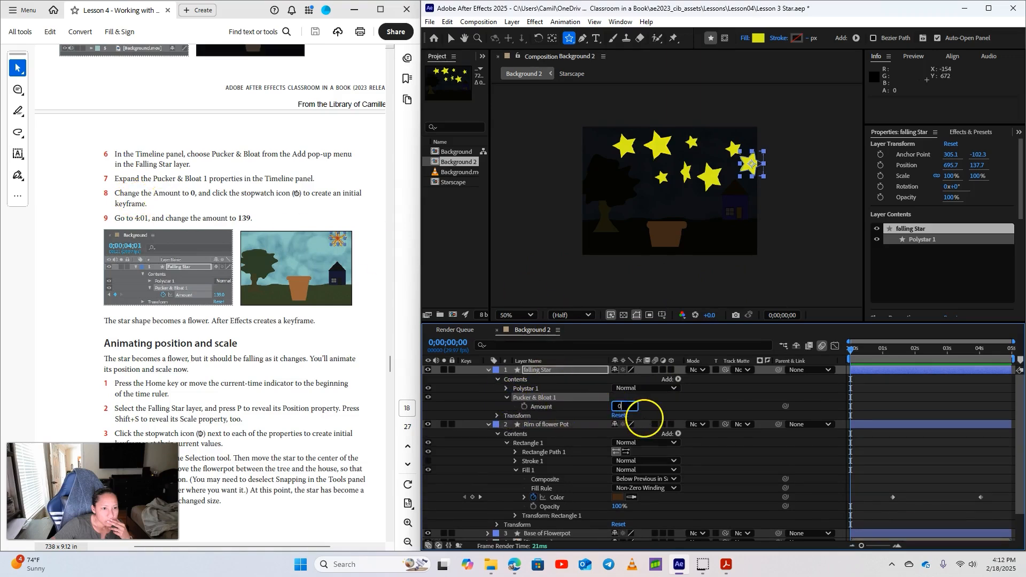
pyautogui.press('Return')
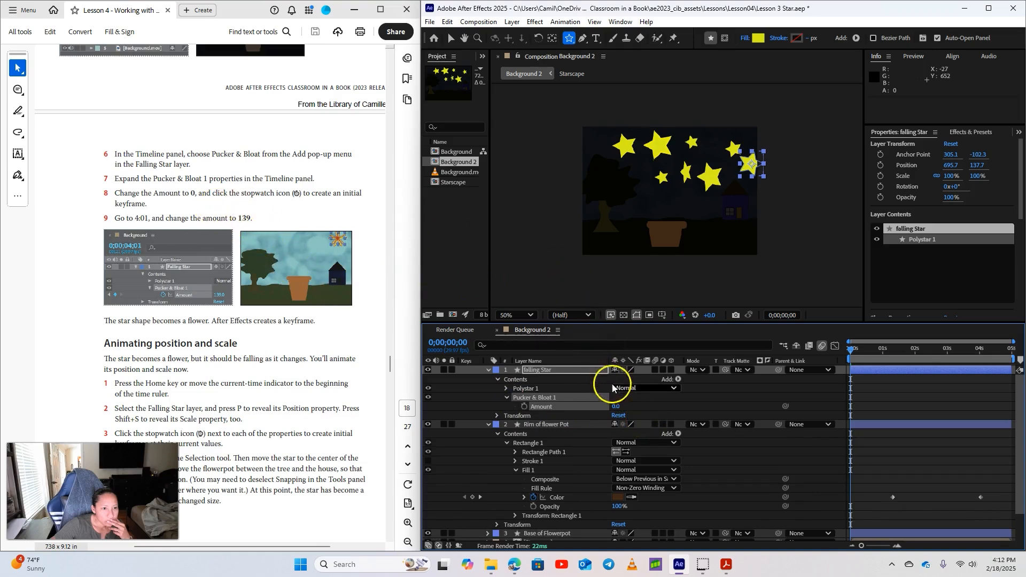
pyautogui.click(525, 407)
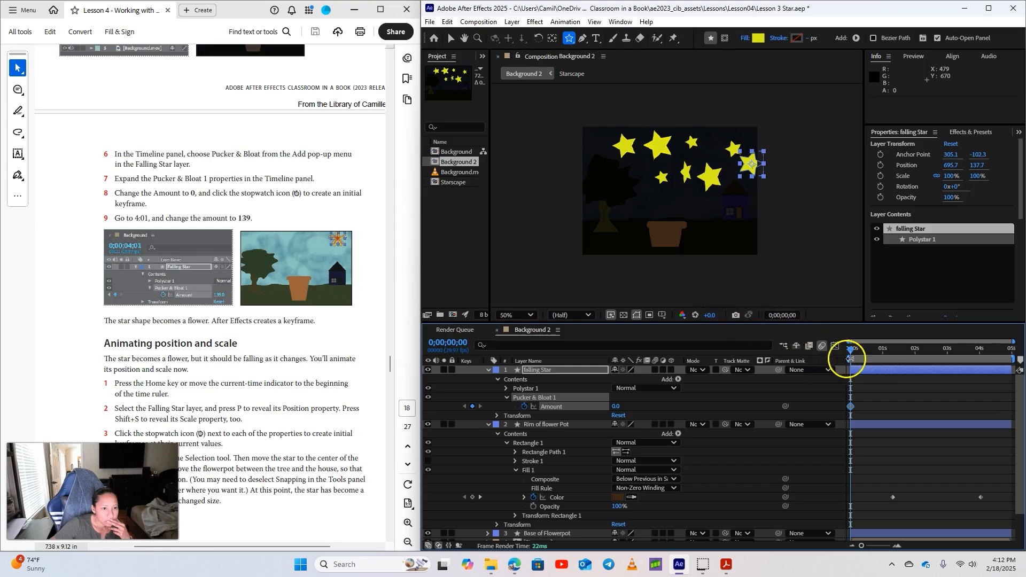
# Set the falling Star's Pucker & Bloat Amount to 139 at 0;00;04;01
pyautogui.moveTo(849, 351); pyautogui.dragTo(982, 353)
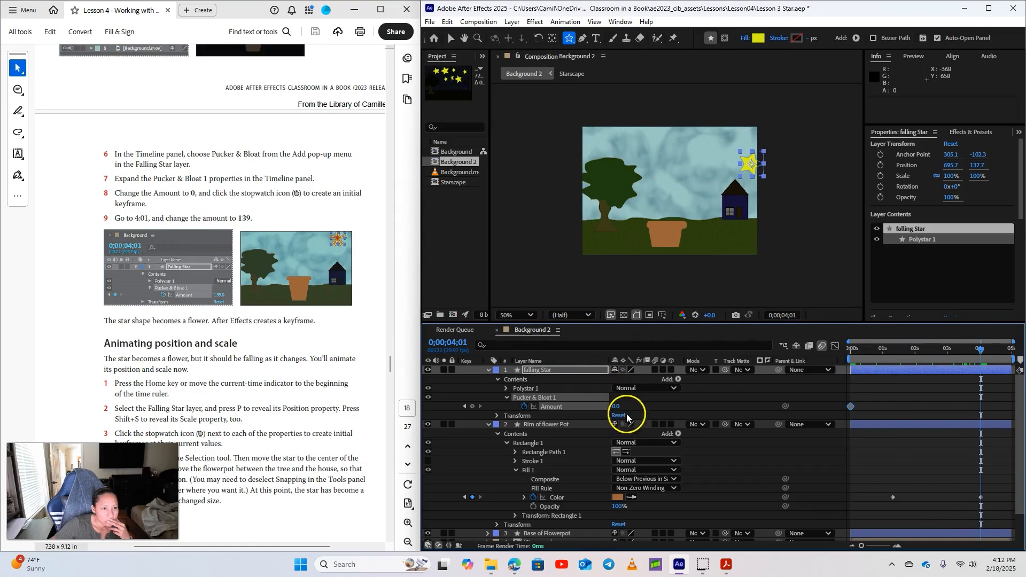
pyautogui.moveTo(621, 405); pyautogui.dragTo(628, 410)
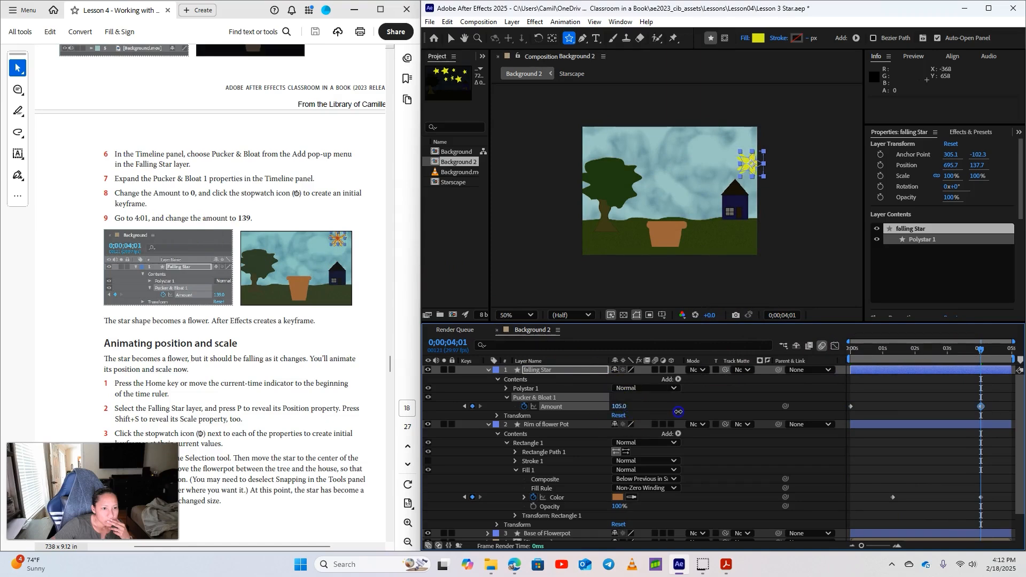
pyautogui.moveTo(693, 411); pyautogui.dragTo(694, 412)
pyautogui.moveTo(997, 356); pyautogui.dragTo(1013, 386)
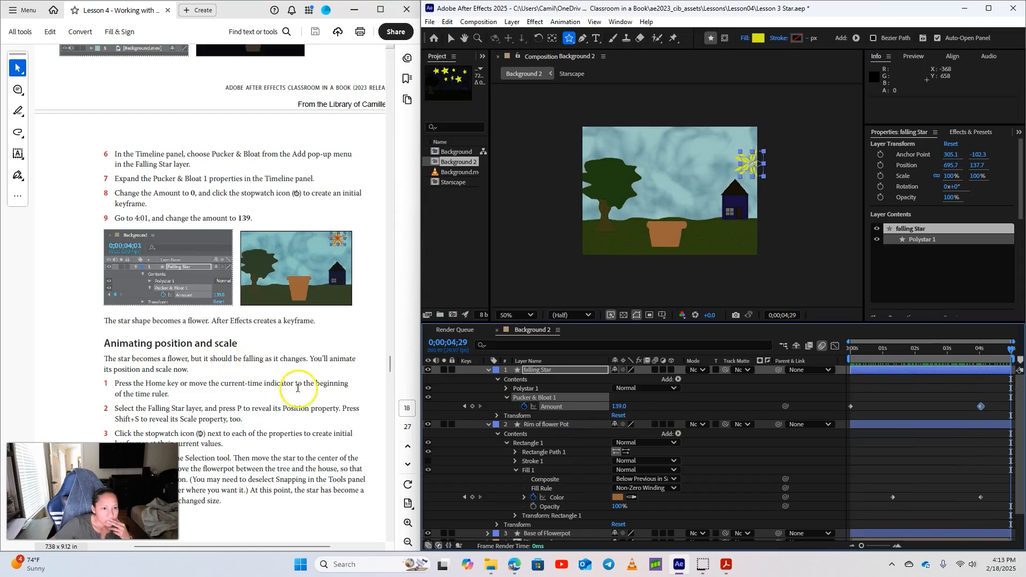
# Give the falling Star shape a red stroke (R 252, G 3, B 15) and scrub the timeline to check it
pyautogui.scroll(3, 304, 424)
pyautogui.scroll(3, 304, 424)
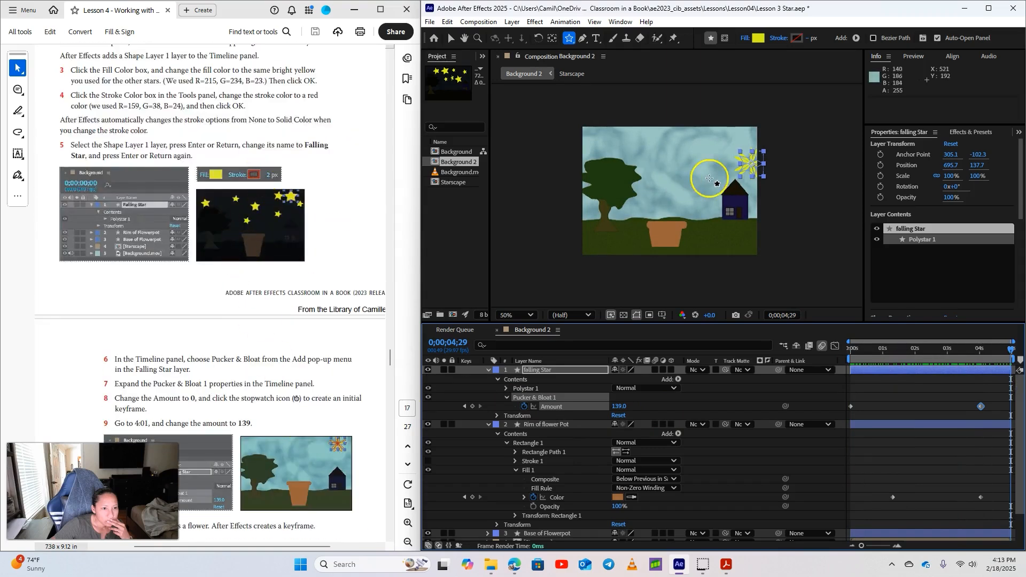
pyautogui.click(798, 38)
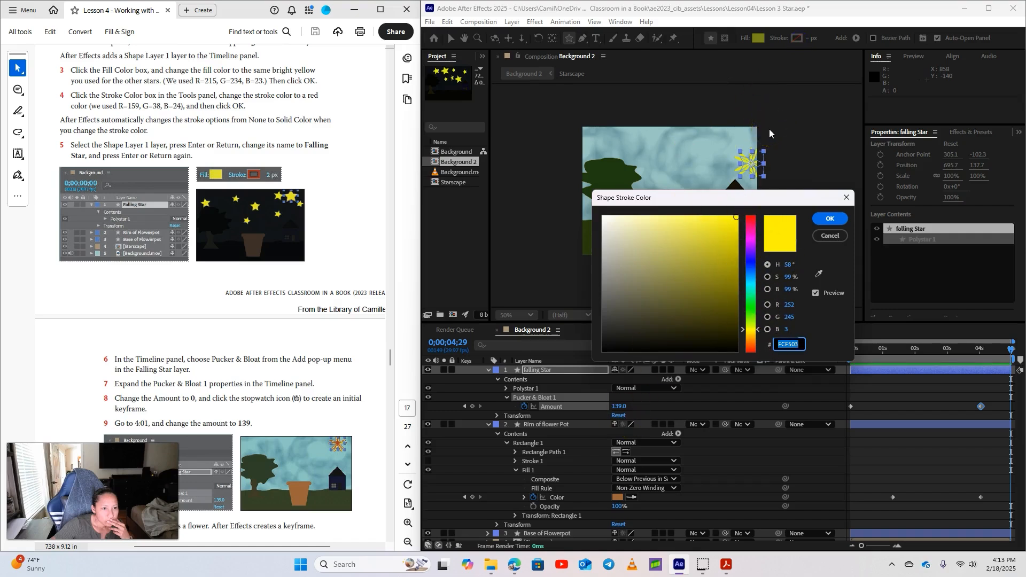
pyautogui.click(751, 218)
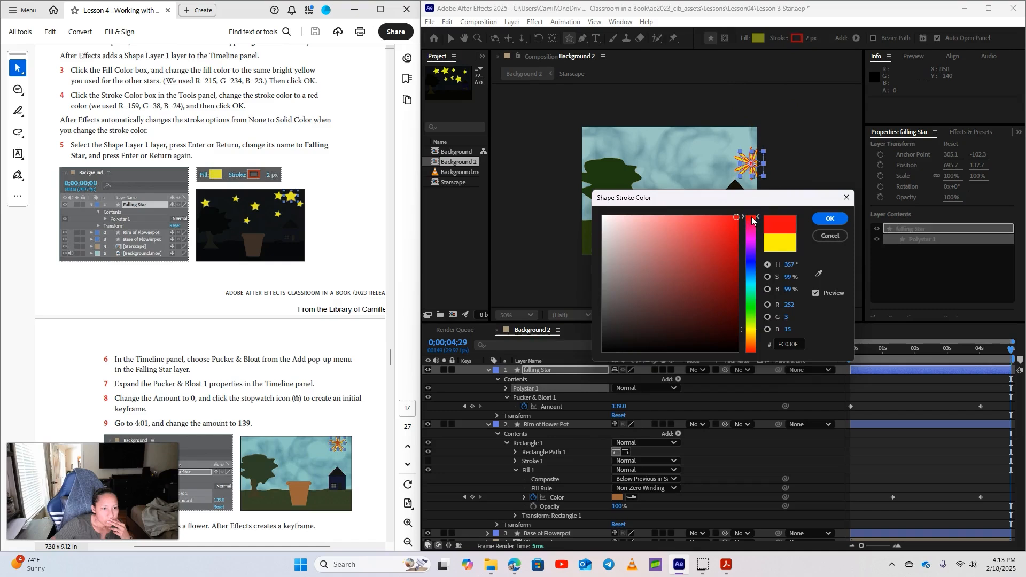
pyautogui.click(824, 213)
pyautogui.moveTo(1011, 346)
pyautogui.mouseDown()
pyautogui.moveTo(864, 371)
pyautogui.moveTo(994, 375)
pyautogui.mouseUp()
# Create initial Position and Scale keyframes for the falling Star layer at the start of the timeline, and collapse the Rim of flower Pot layer
pyautogui.scroll(-6, 372, 385)
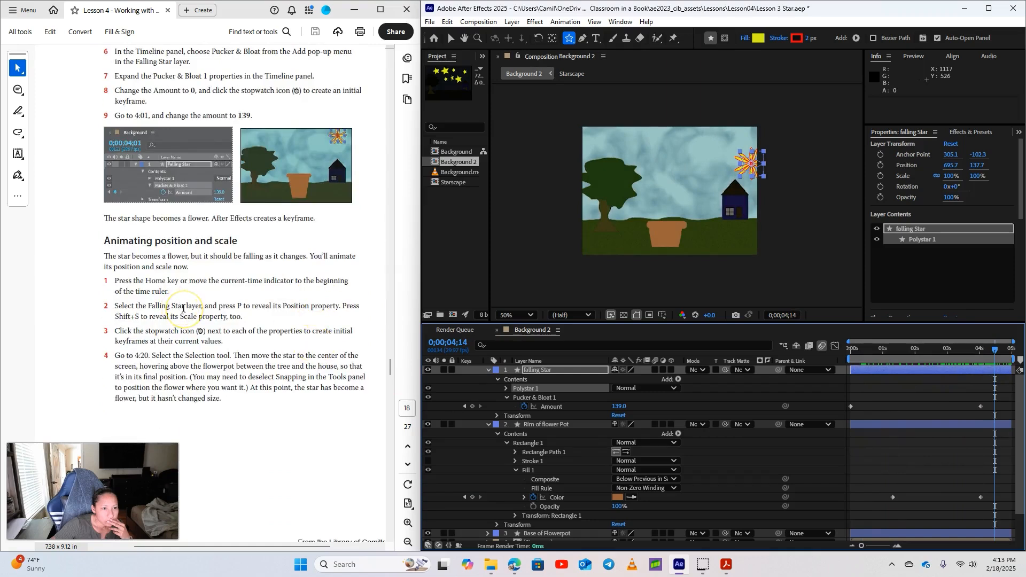
pyautogui.press('Home')
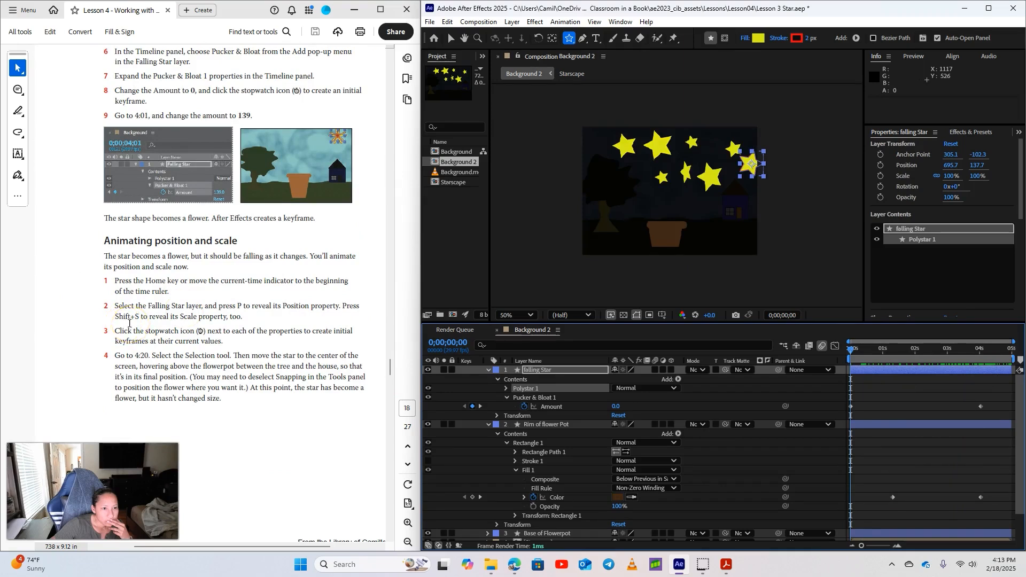
pyautogui.click(540, 370)
pyautogui.press('p')
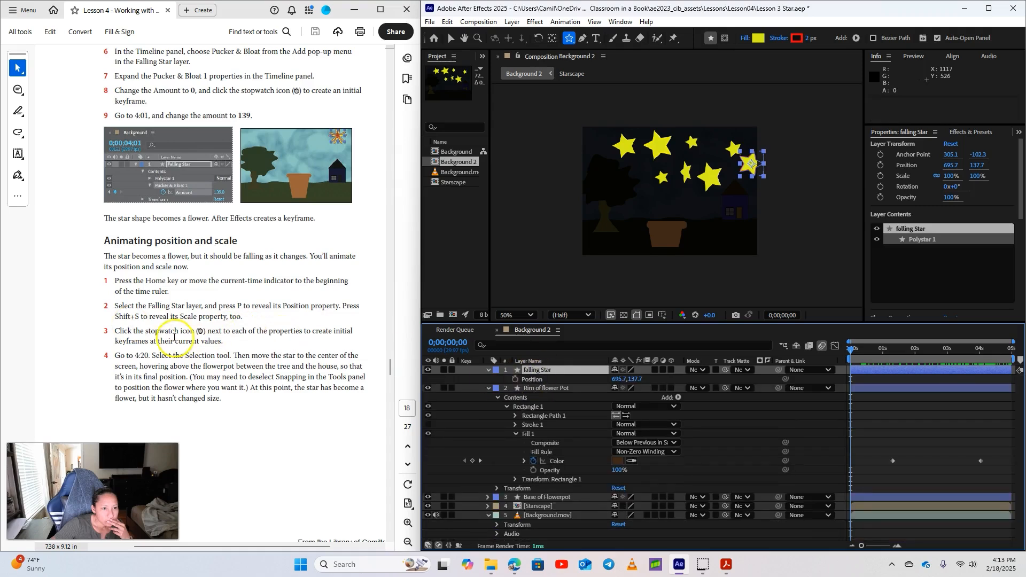
pyautogui.hotkey('shift', 's')
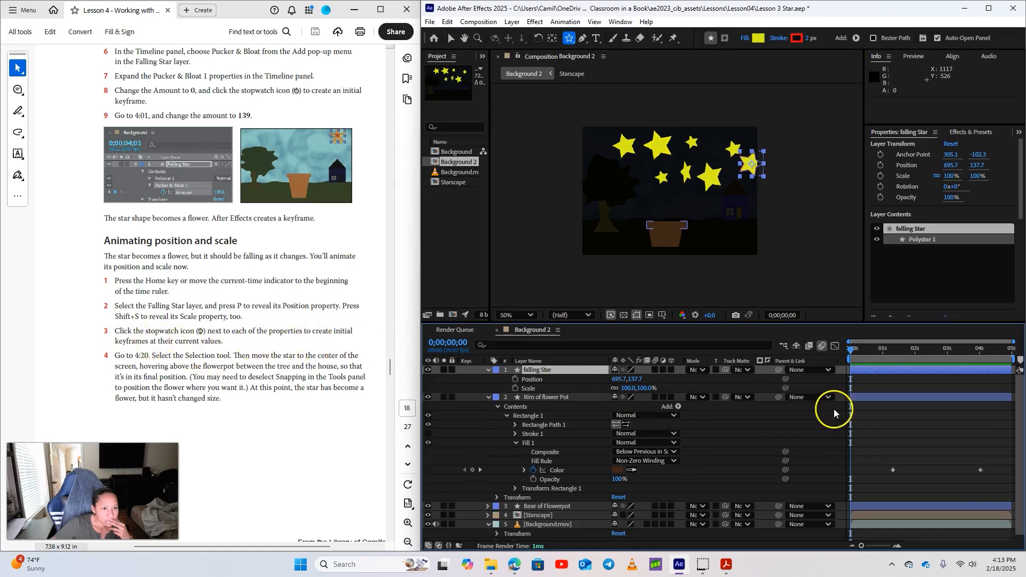
pyautogui.click(516, 380)
pyautogui.click(516, 389)
pyautogui.click(848, 389)
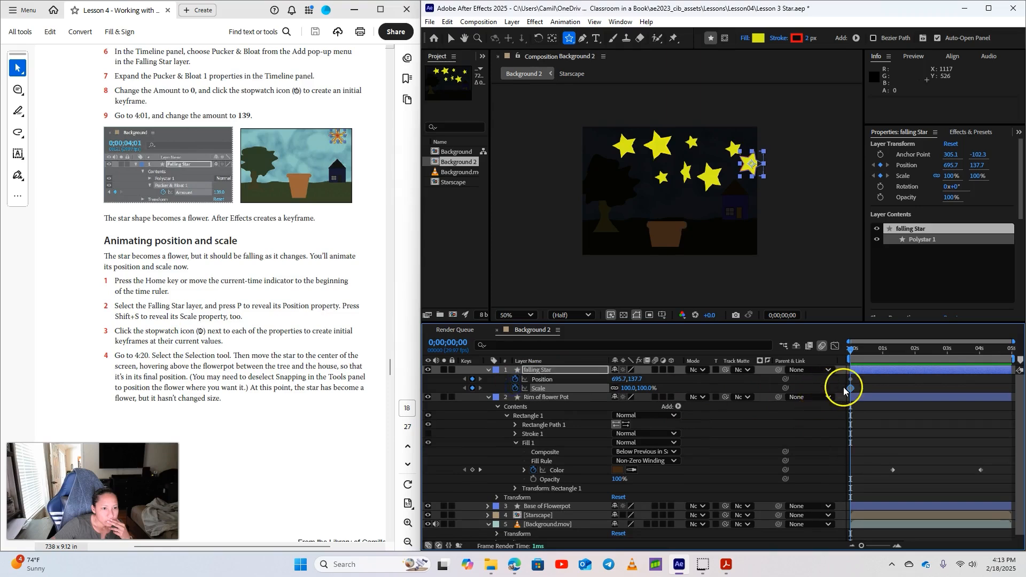
pyautogui.click(489, 398)
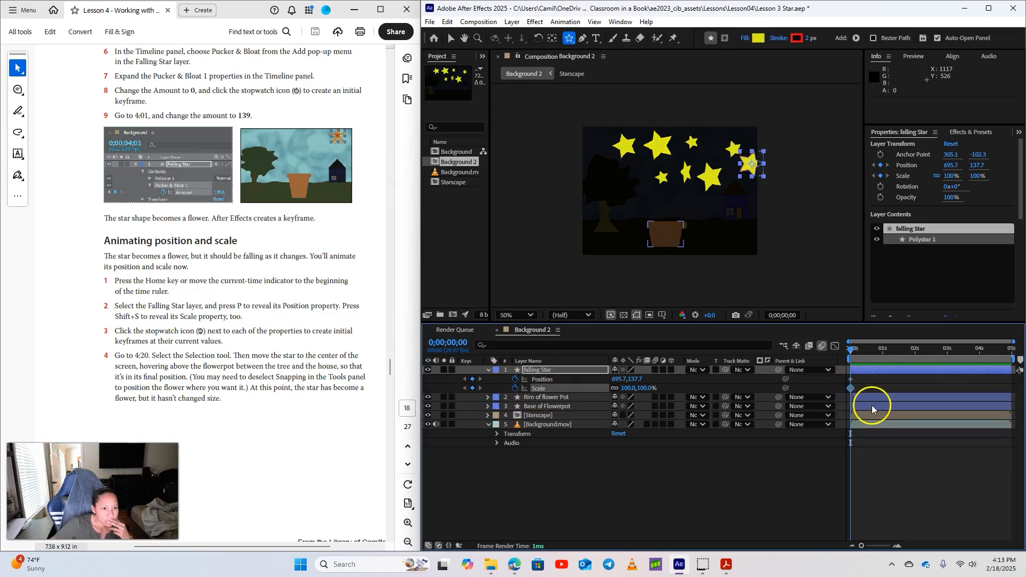
# At 0;00;04;20, move the falling star above the flowerpot to position 360, 240 with the Selection tool
pyautogui.moveTo(851, 348); pyautogui.dragTo(1001, 355)
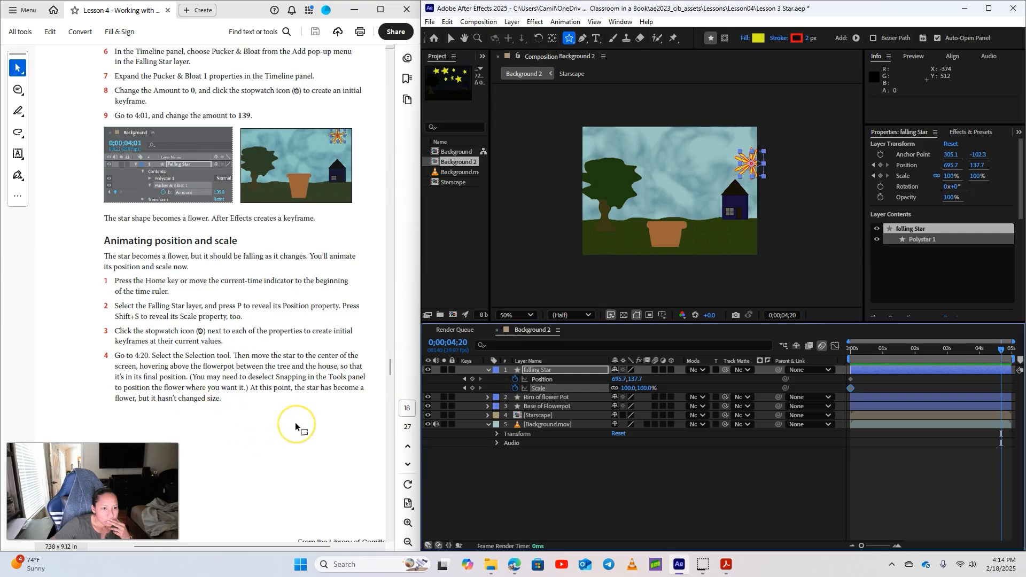
pyautogui.scroll(-6, 295, 422)
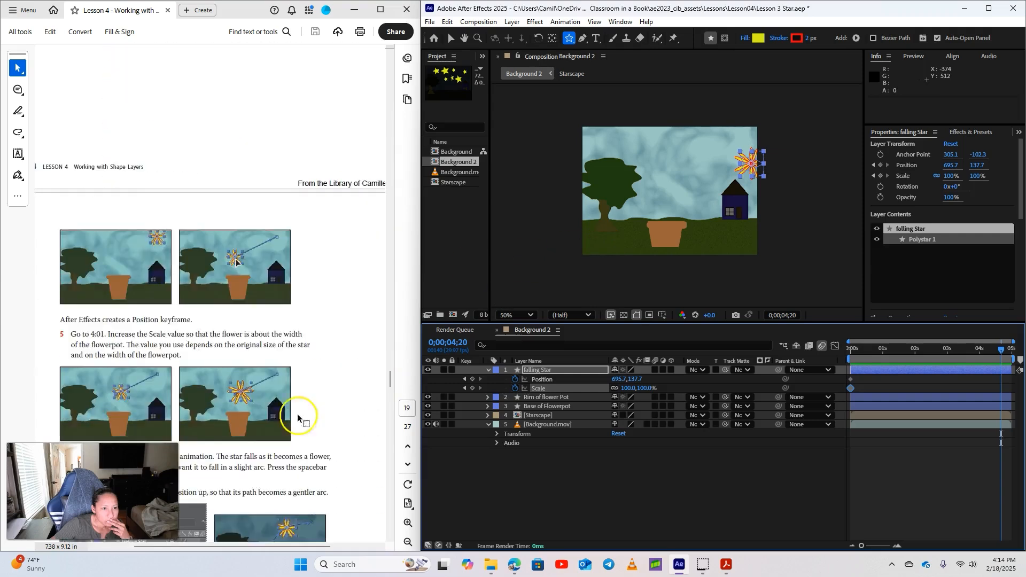
pyautogui.scroll(-3, 259, 349)
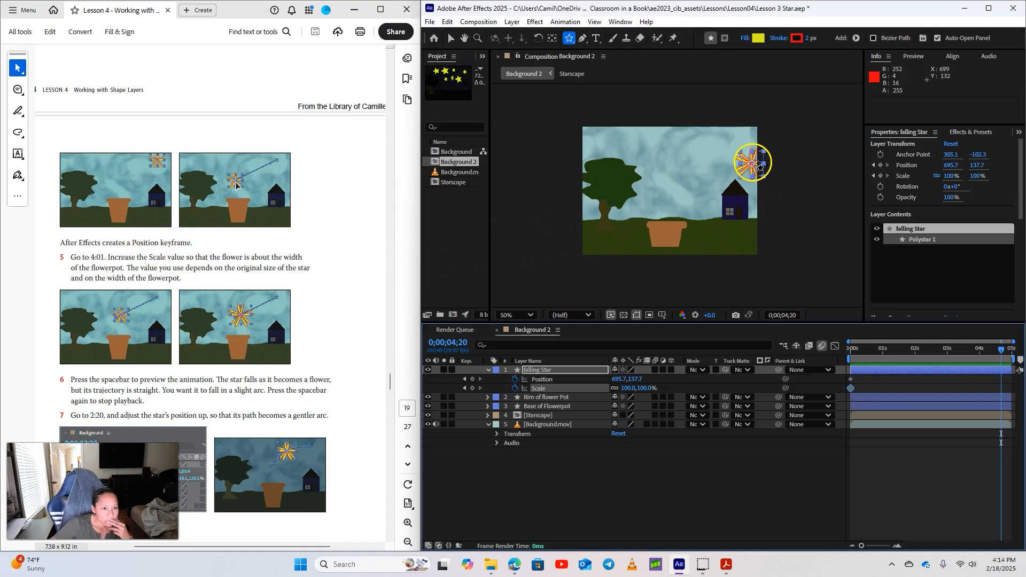
pyautogui.click(451, 38)
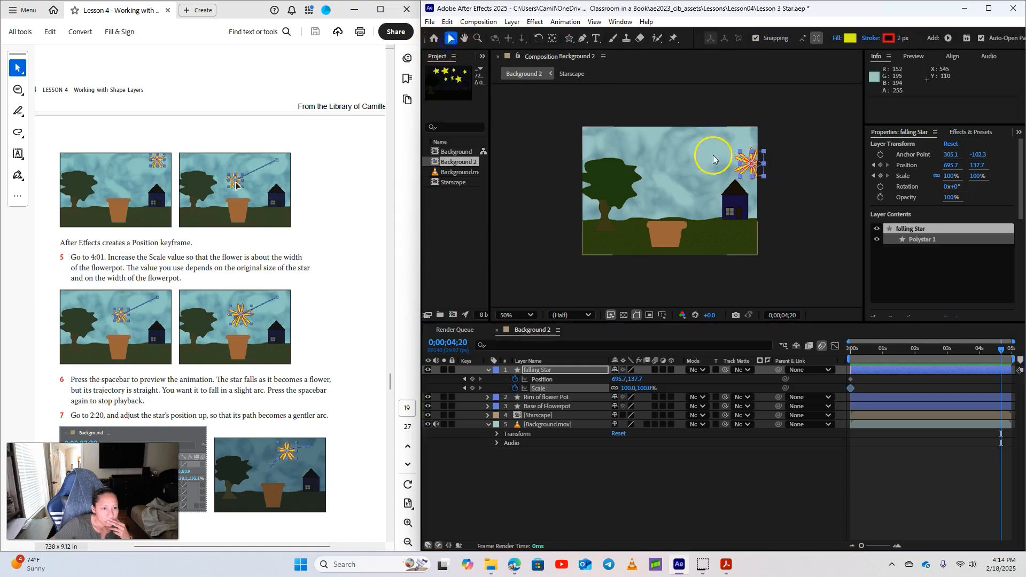
pyautogui.moveTo(753, 164); pyautogui.dragTo(675, 196)
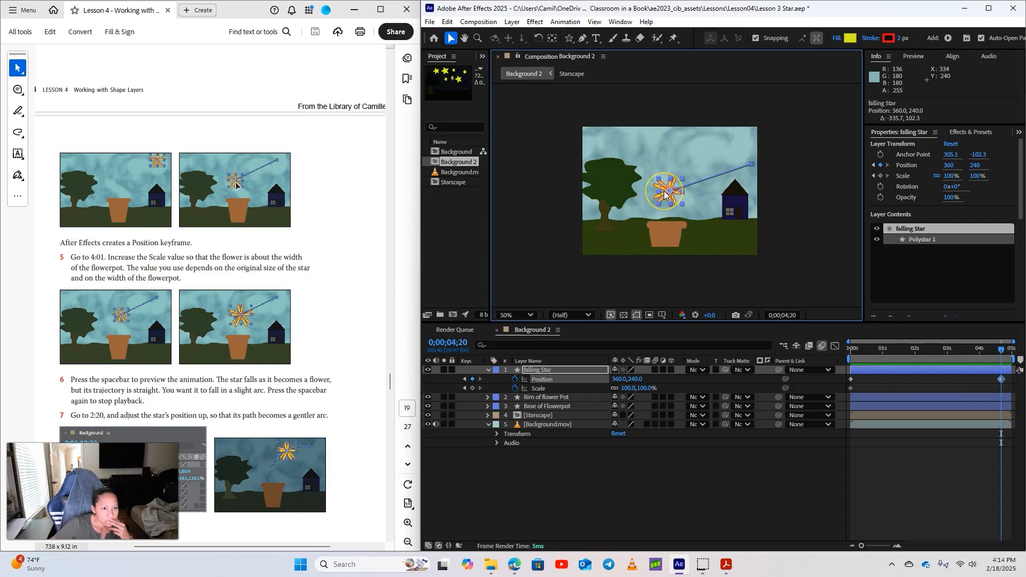
# Scale the flower up to about 149.5% at 0;00;04;20 and preview the animation
pyautogui.moveTo(659, 182); pyautogui.dragTo(652, 173)
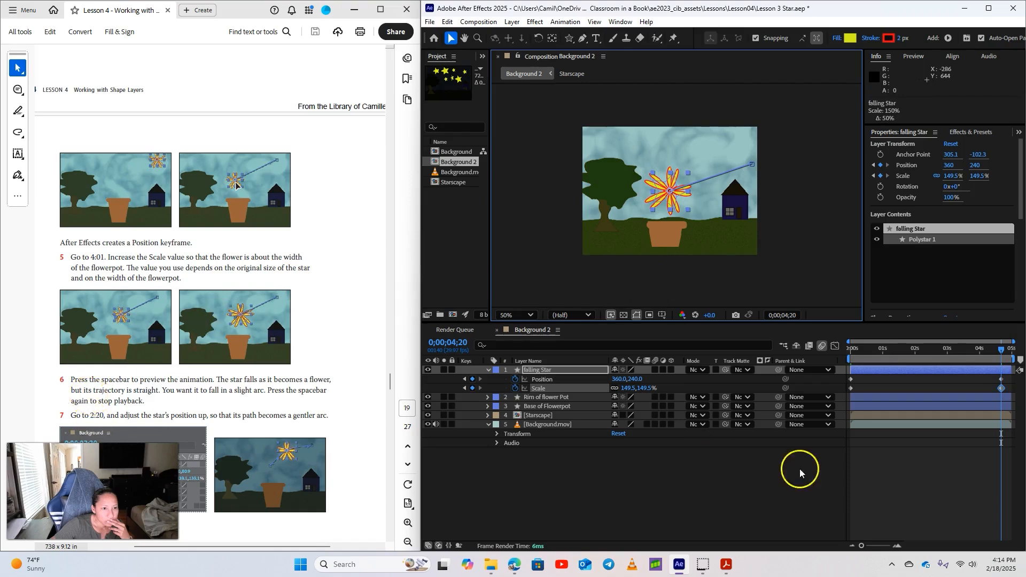
pyautogui.press('space')
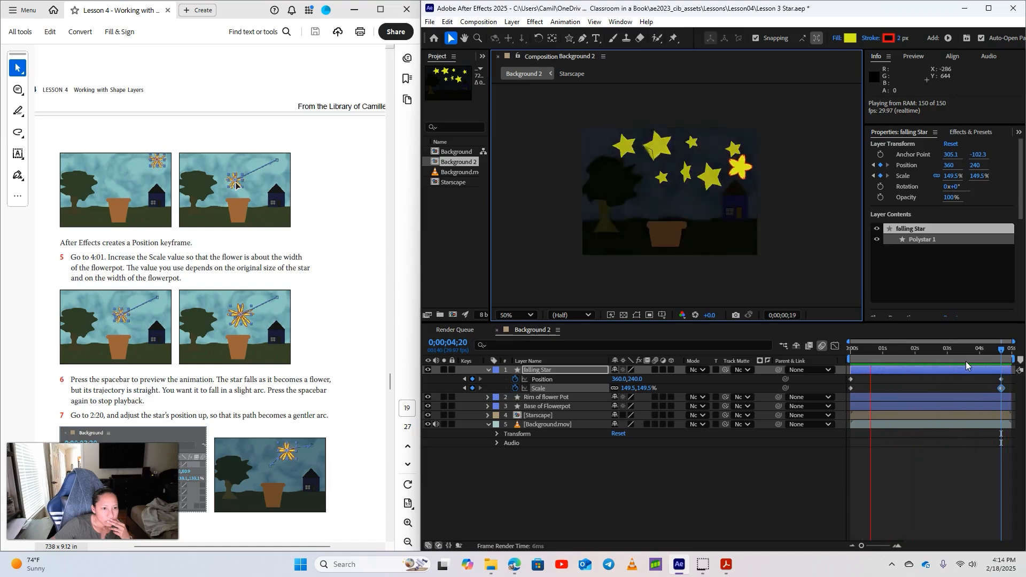
pyautogui.press('space')
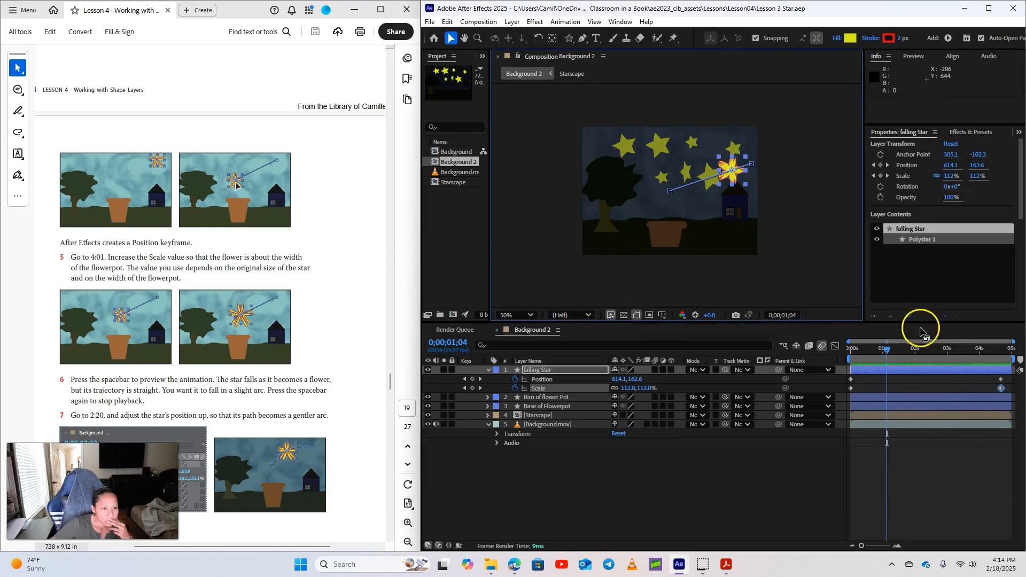
# At 0;00;02;20, move the star up to about 484, 156 to arc its path, and scrub the timeline to check it
pyautogui.scroll(-1, 287, 385)
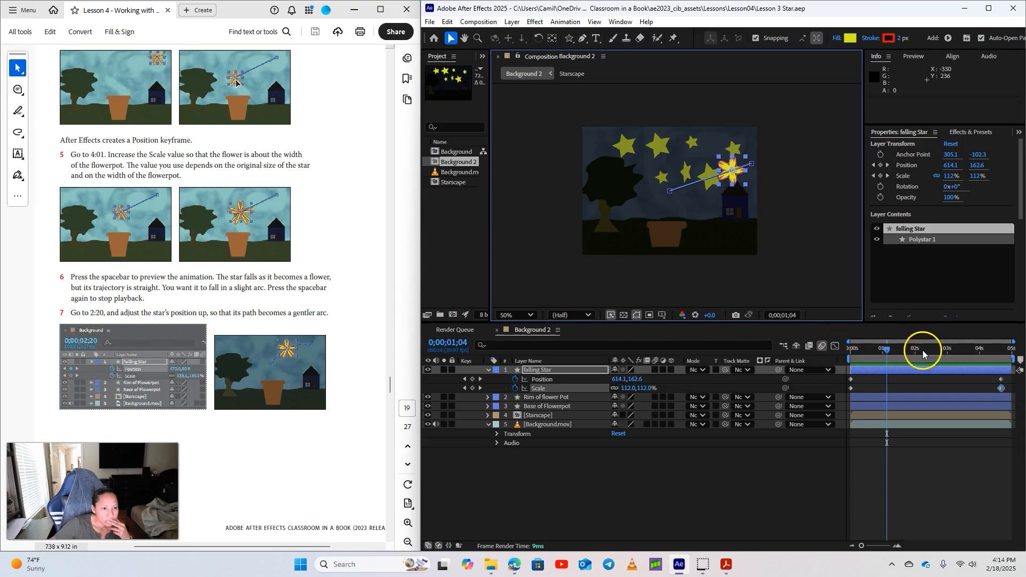
pyautogui.moveTo(884, 353); pyautogui.dragTo(936, 358)
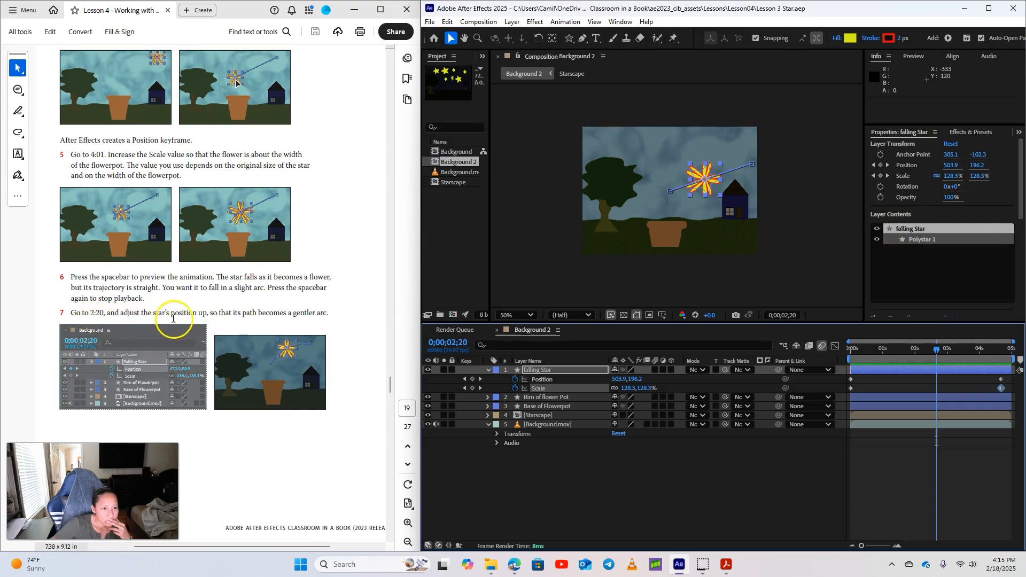
pyautogui.scroll(-6, 363, 448)
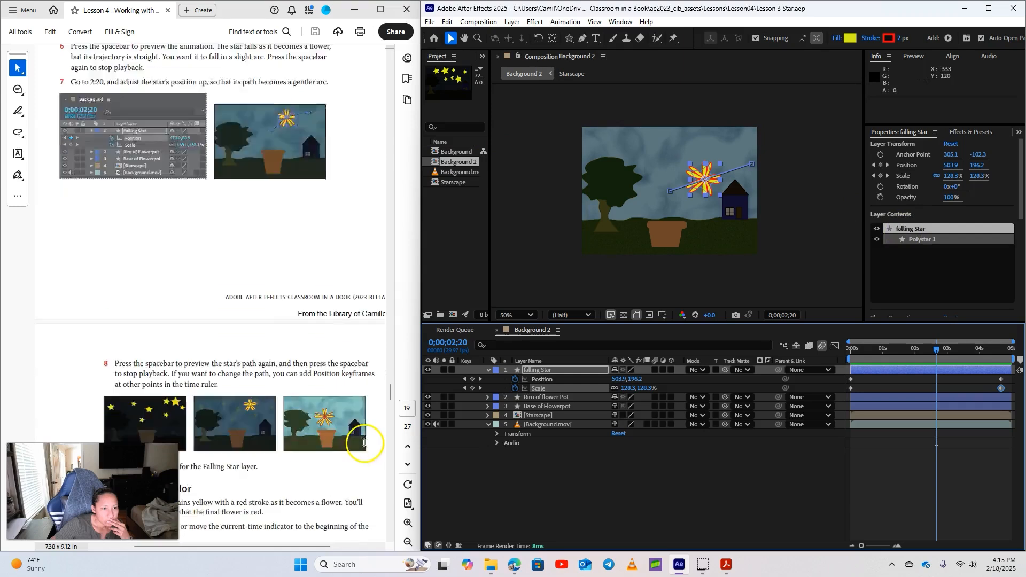
pyautogui.click(706, 182)
pyautogui.moveTo(706, 181); pyautogui.dragTo(700, 171)
pyautogui.moveTo(935, 348); pyautogui.dragTo(892, 348)
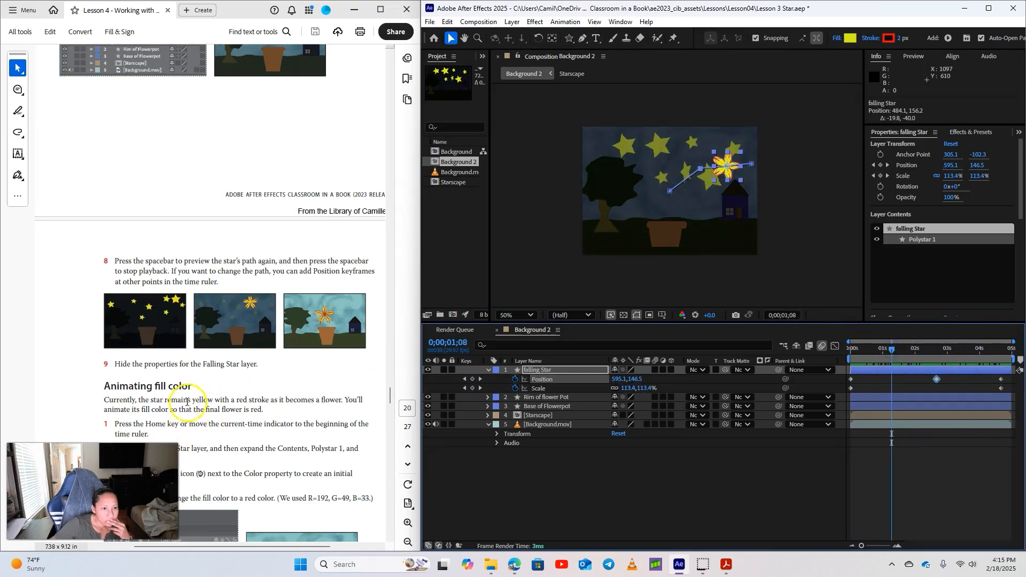
# Hide the falling Star layer's properties and deselect the layer
pyautogui.click(487, 370)
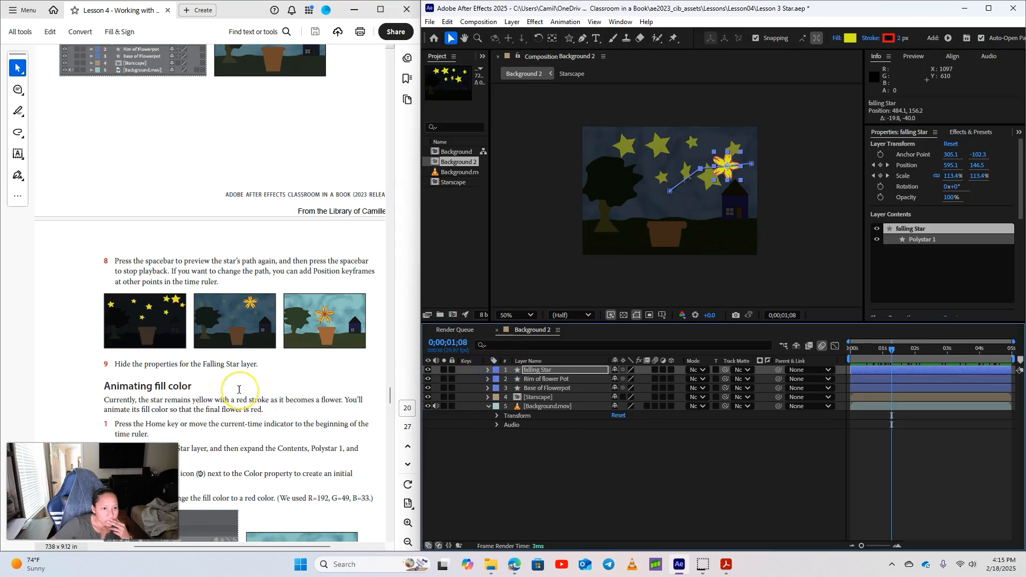
pyautogui.scroll(-4, 239, 390)
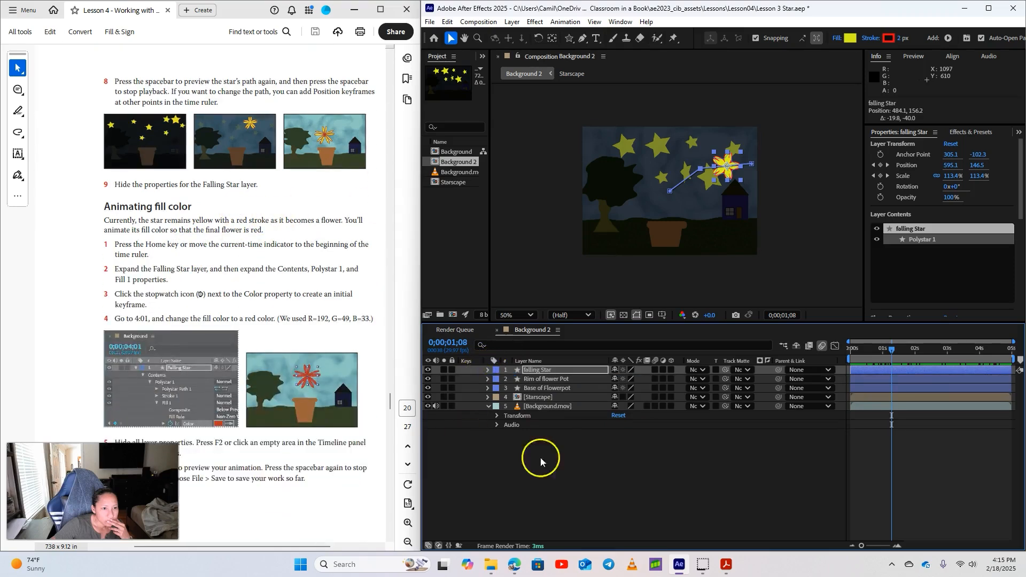
pyautogui.click(540, 458)
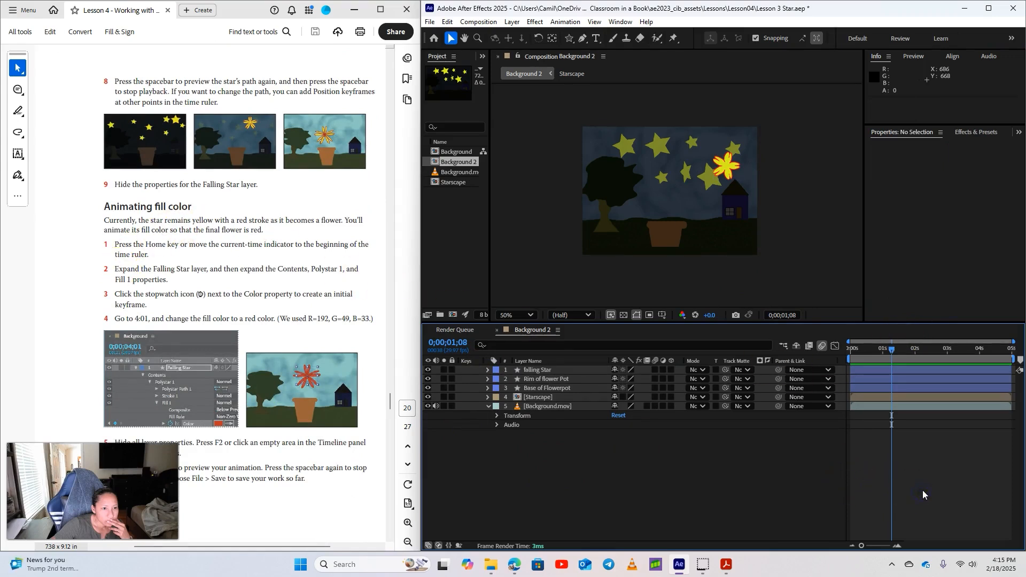
# Create an initial Color keyframe for the falling Star's Polystar 1 Fill 1 at the start of the timeline
pyautogui.press('Home')
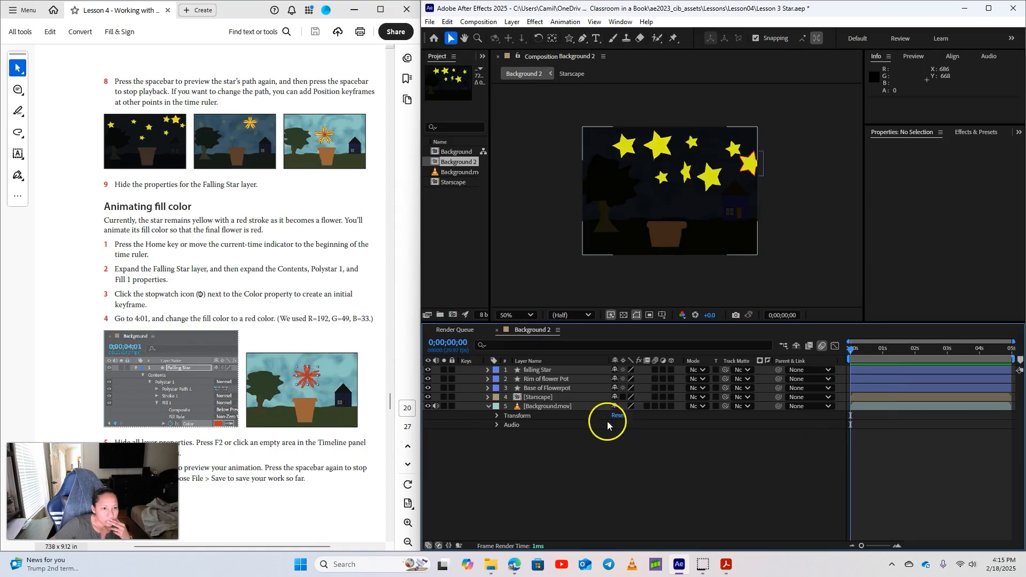
pyautogui.click(487, 370)
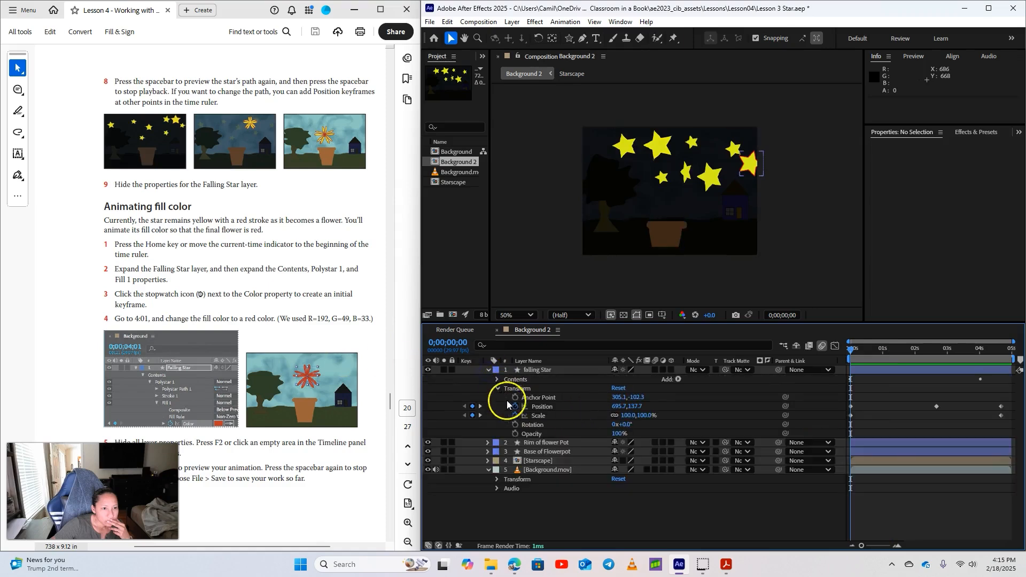
pyautogui.click(497, 379)
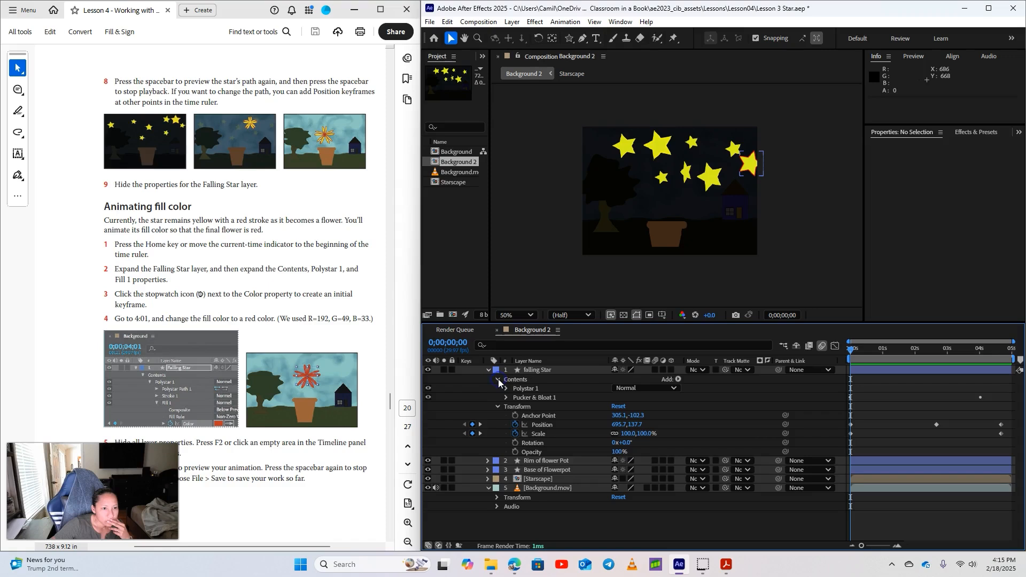
pyautogui.click(497, 406)
pyautogui.click(258, 265)
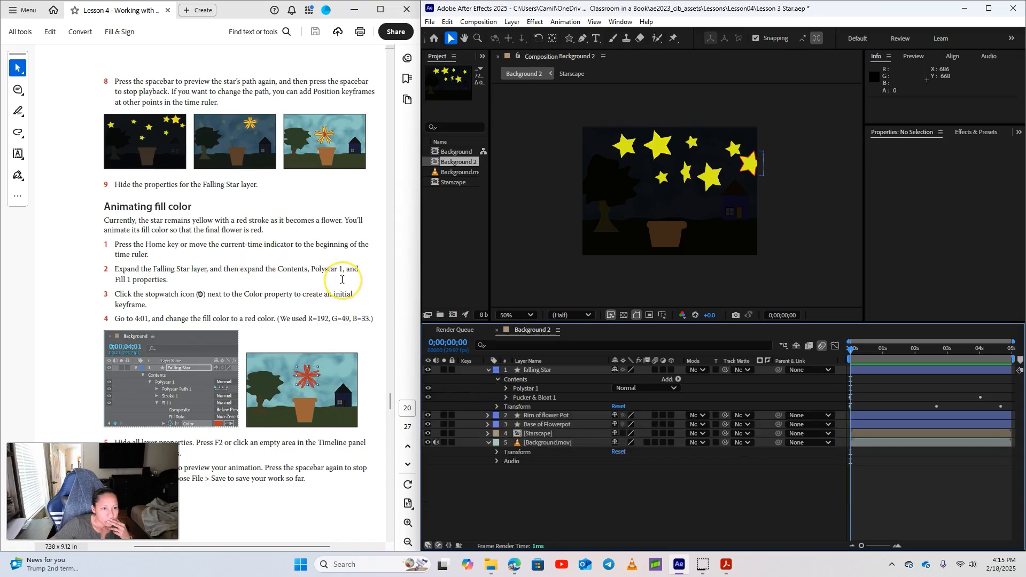
pyautogui.click(506, 388)
pyautogui.click(515, 416)
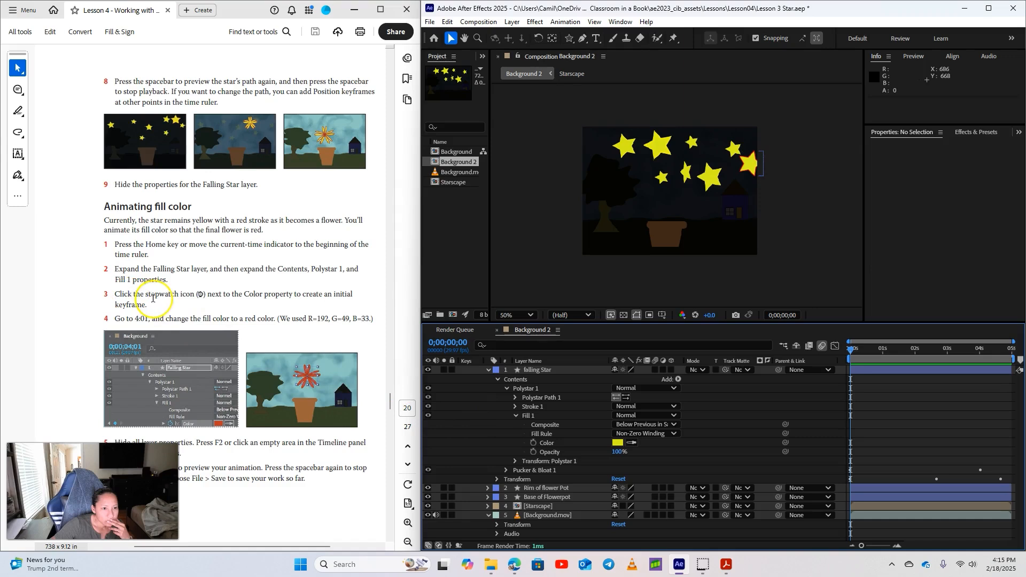
pyautogui.click(533, 443)
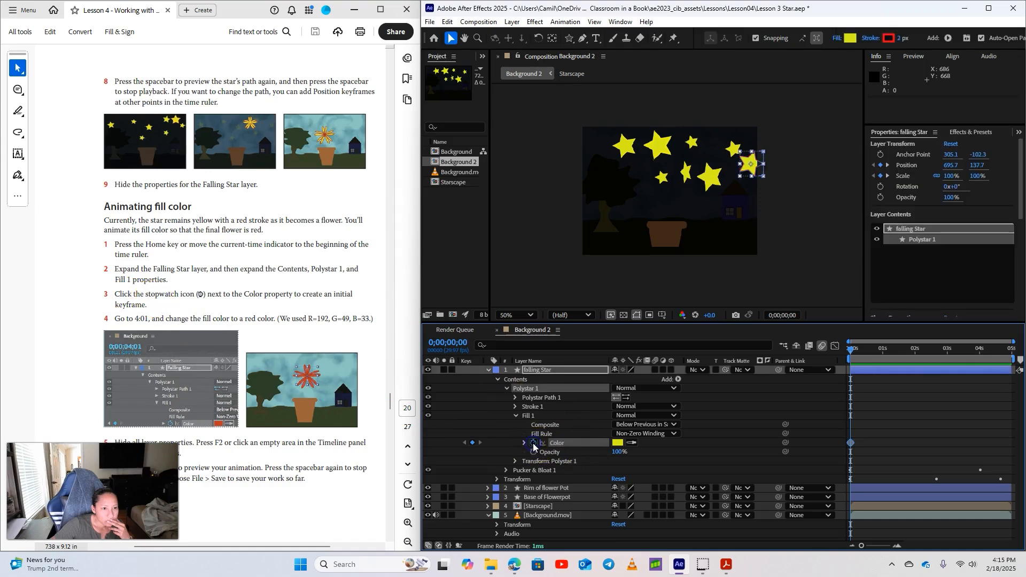
# At 0;00;04;00, sample the red at the flower's center as the falling Star's Fill 1 color
pyautogui.moveTo(847, 350); pyautogui.dragTo(980, 363)
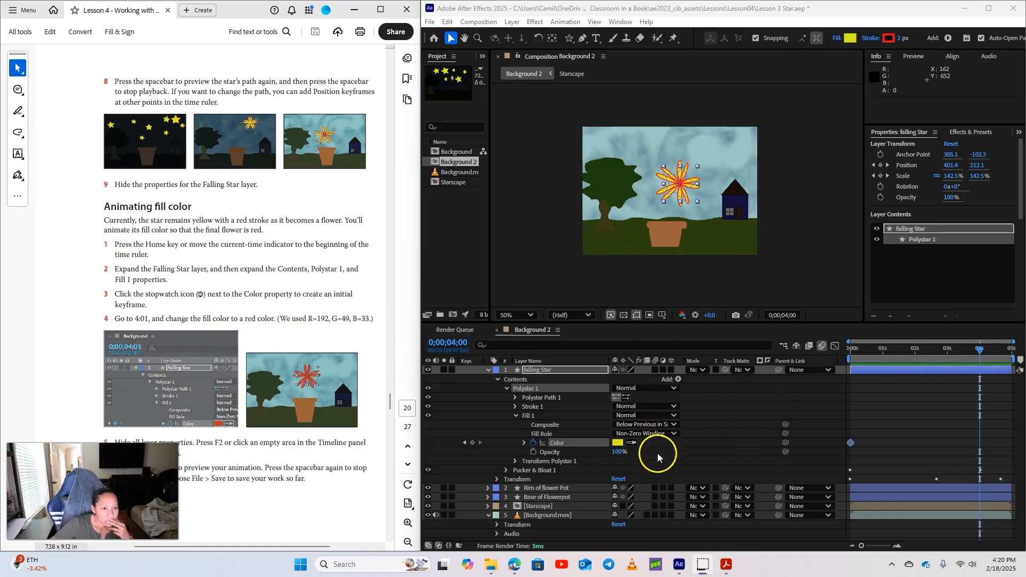
pyautogui.click(619, 443)
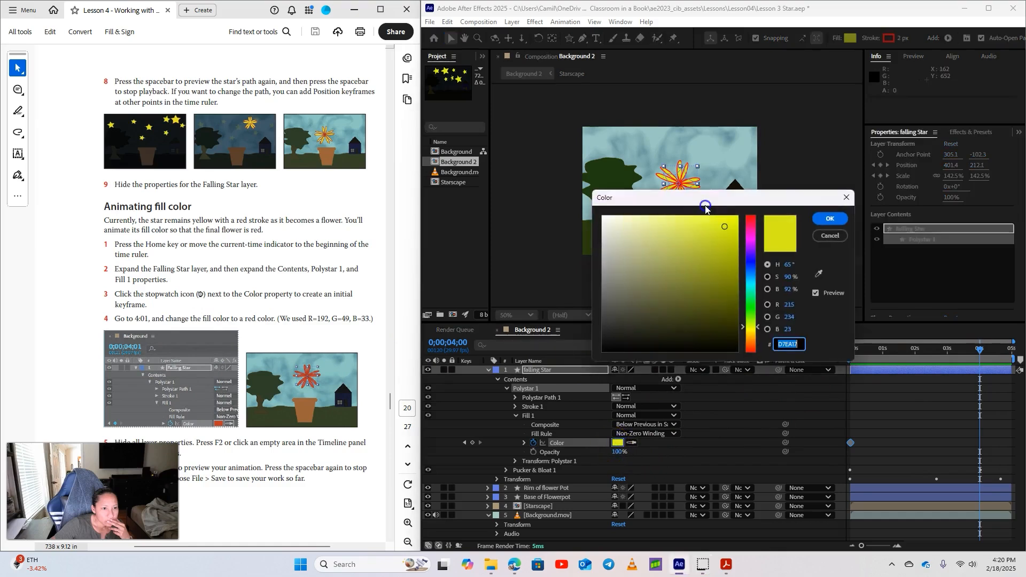
pyautogui.moveTo(746, 202); pyautogui.dragTo(727, 241)
pyautogui.click(800, 313)
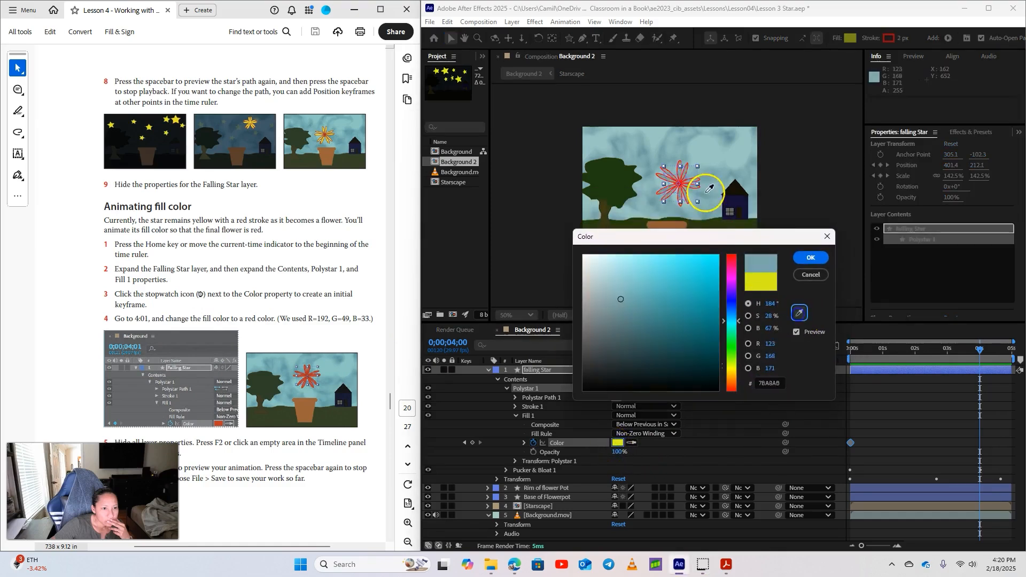
pyautogui.click(684, 184)
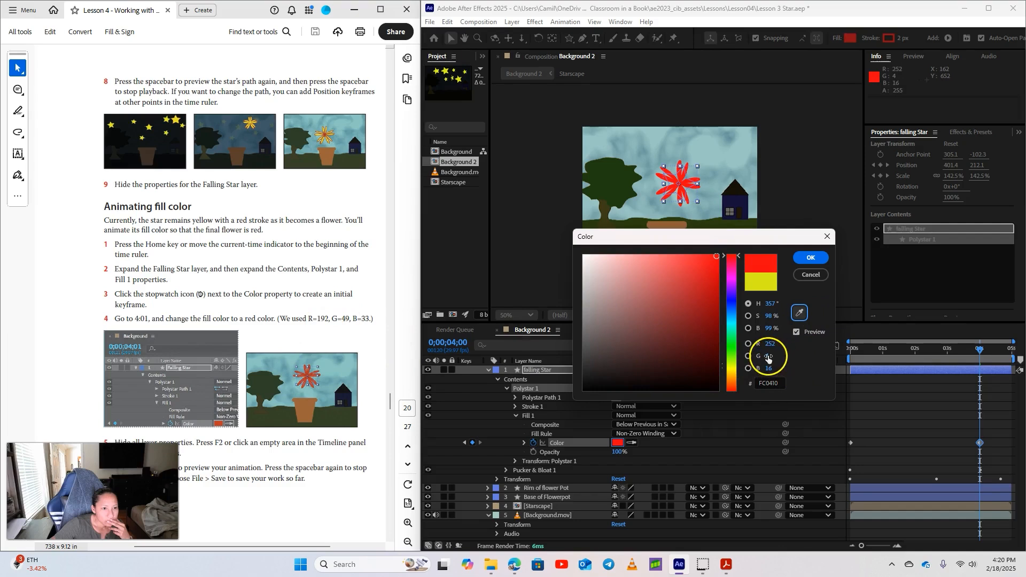
# Refine the falling Star's red fill color by setting G to 49 and B to 33, and accept it
pyautogui.moveTo(774, 357); pyautogui.dragTo(781, 356)
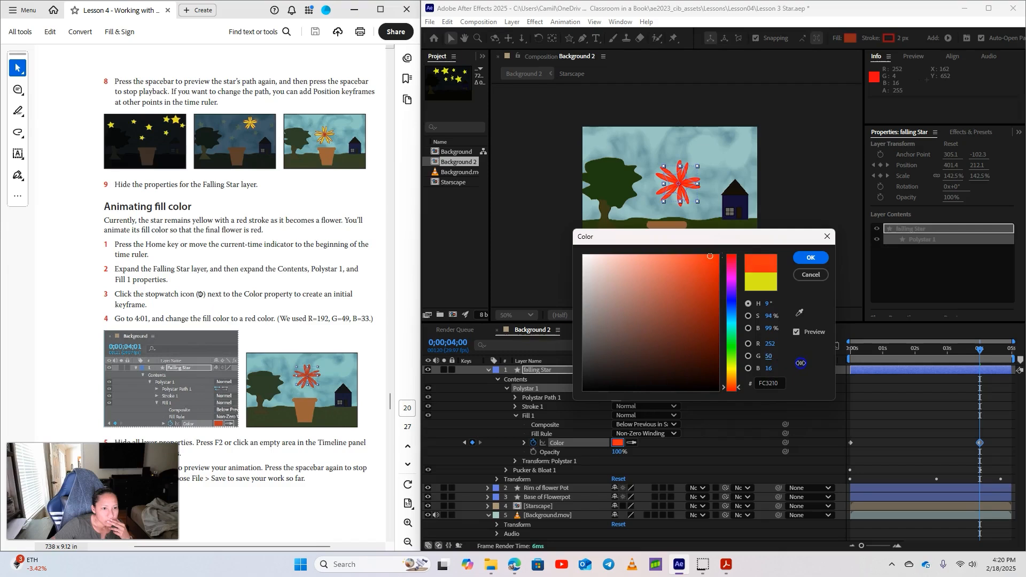
pyautogui.click(771, 357)
pyautogui.write('49')
pyautogui.click(769, 368)
pyautogui.write('33')
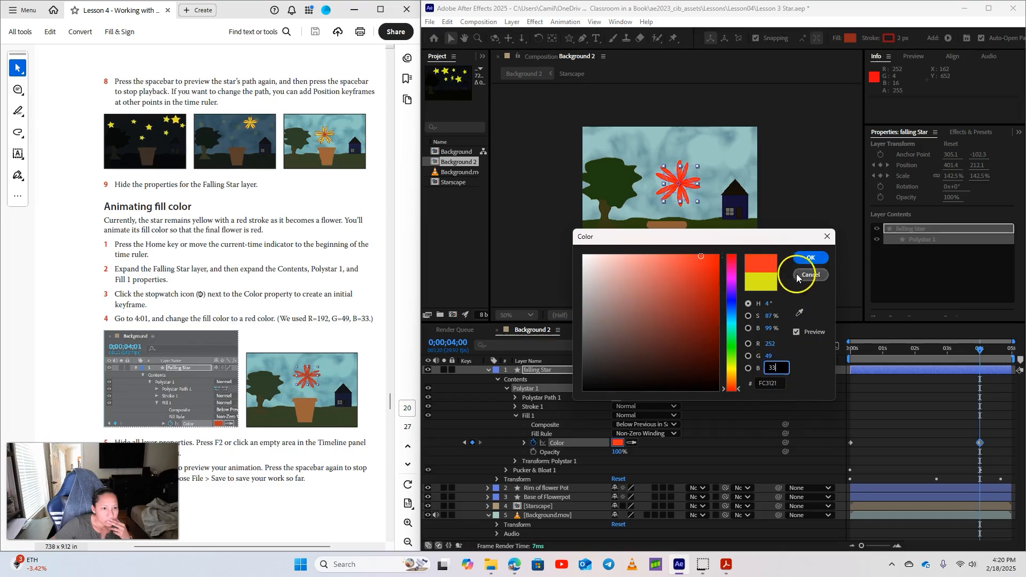
pyautogui.click(814, 257)
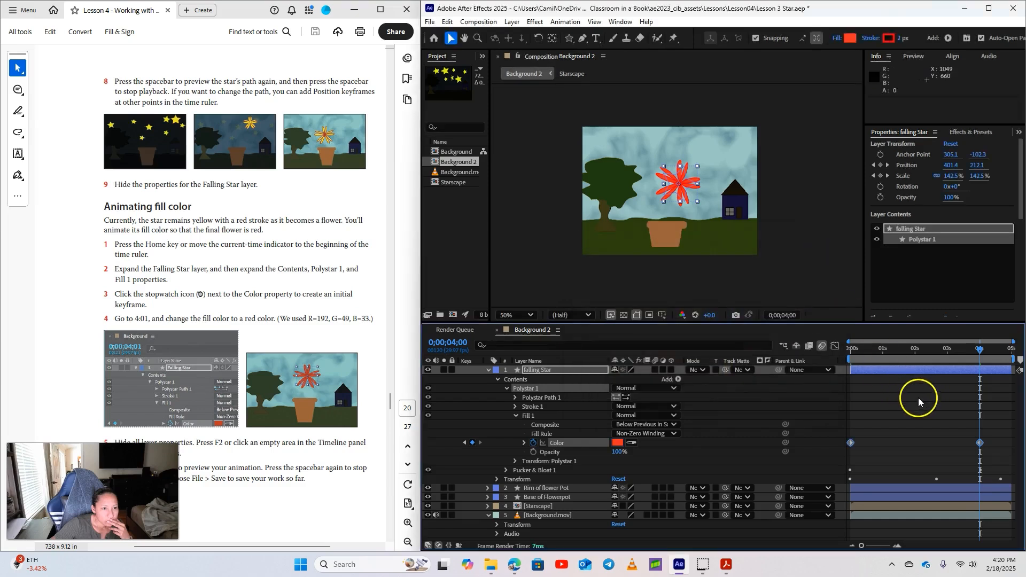
# Go to 0;00;04;01, hide all falling Star layer properties, and deselect all layers
pyautogui.moveTo(985, 348); pyautogui.dragTo(981, 376)
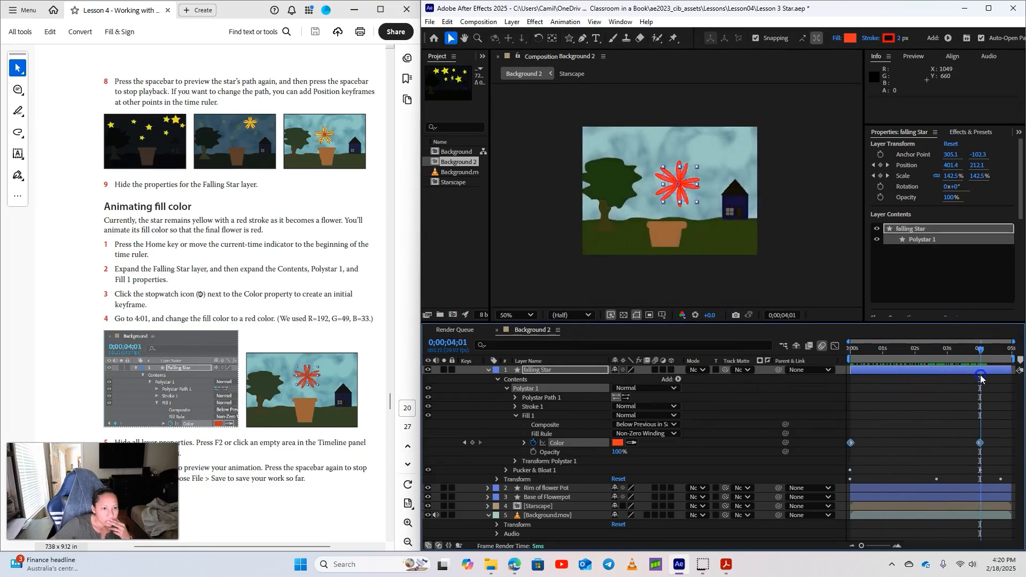
pyautogui.scroll(-4, 284, 317)
pyautogui.scroll(-1, 284, 317)
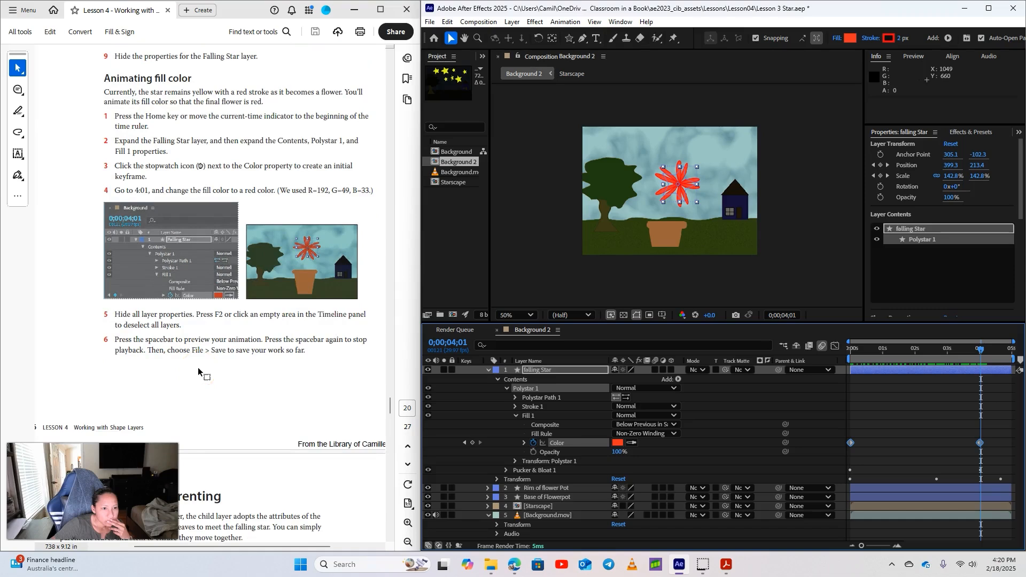
pyautogui.click(491, 373)
pyautogui.click(489, 370)
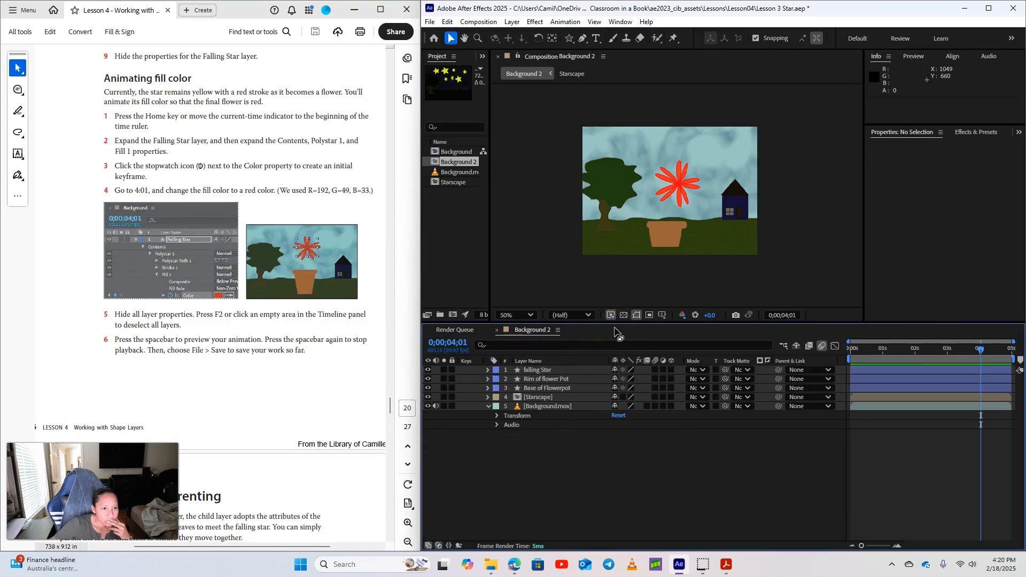
pyautogui.click(587, 476)
# Preview the falling star animation from the start of the timeline and go on to the next lesson section
pyautogui.moveTo(981, 349); pyautogui.dragTo(865, 348)
pyautogui.press('space')
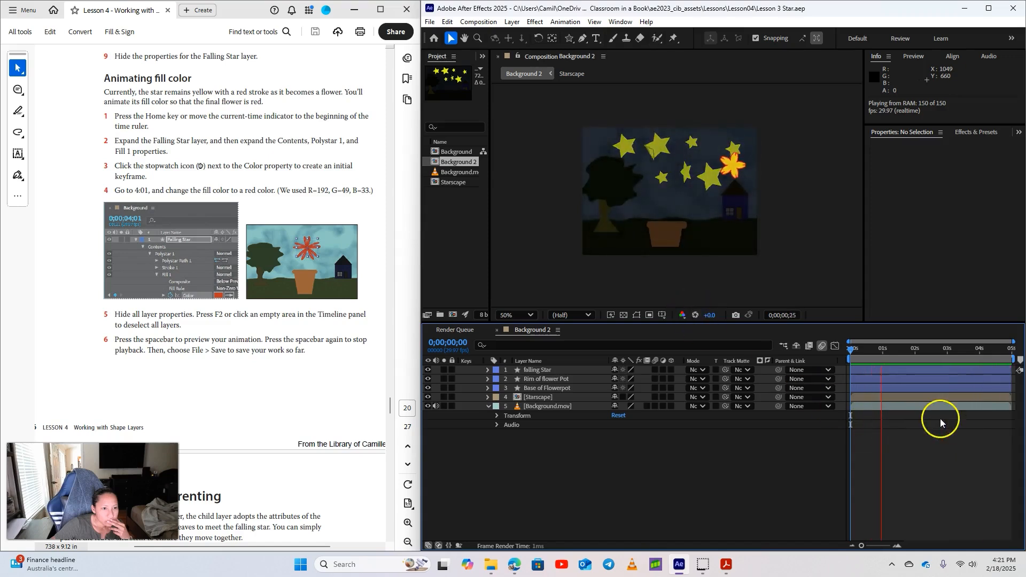
pyautogui.scroll(-3, 304, 355)
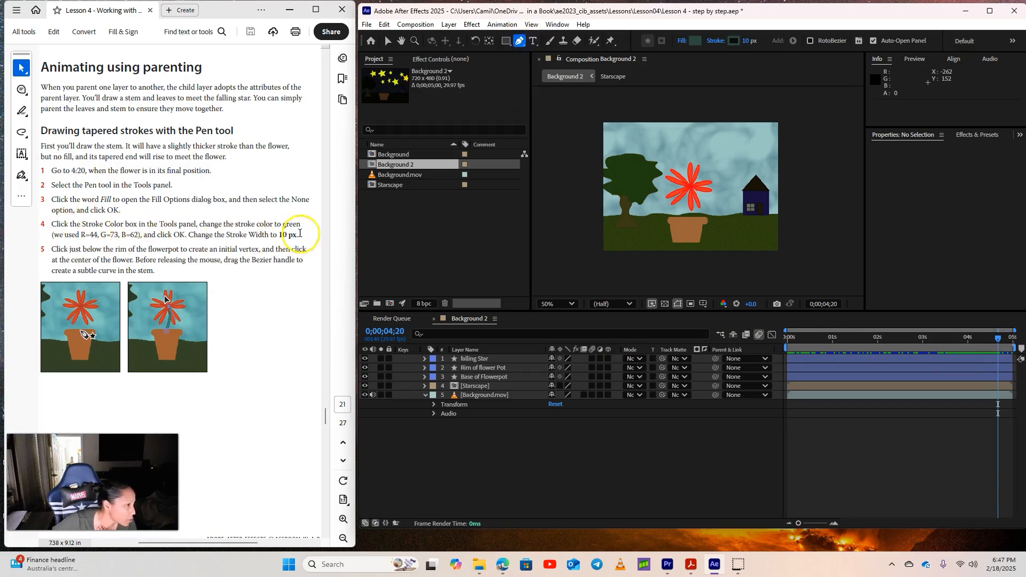
# Check that the shape stroke color is green with R 44, G 73, B 62, and accept it
pyautogui.click(735, 40)
pyautogui.click(762, 334)
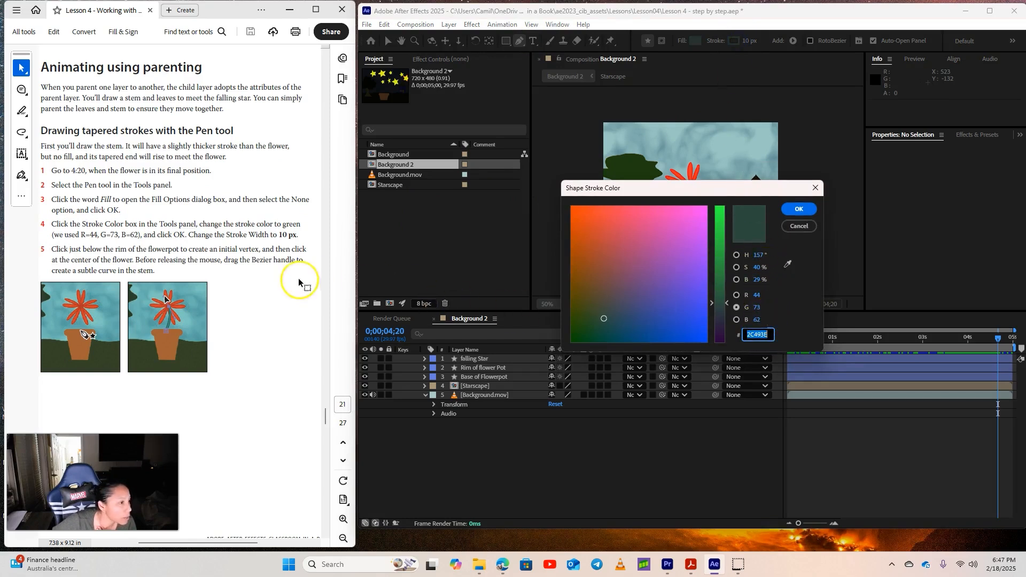
pyautogui.click(800, 209)
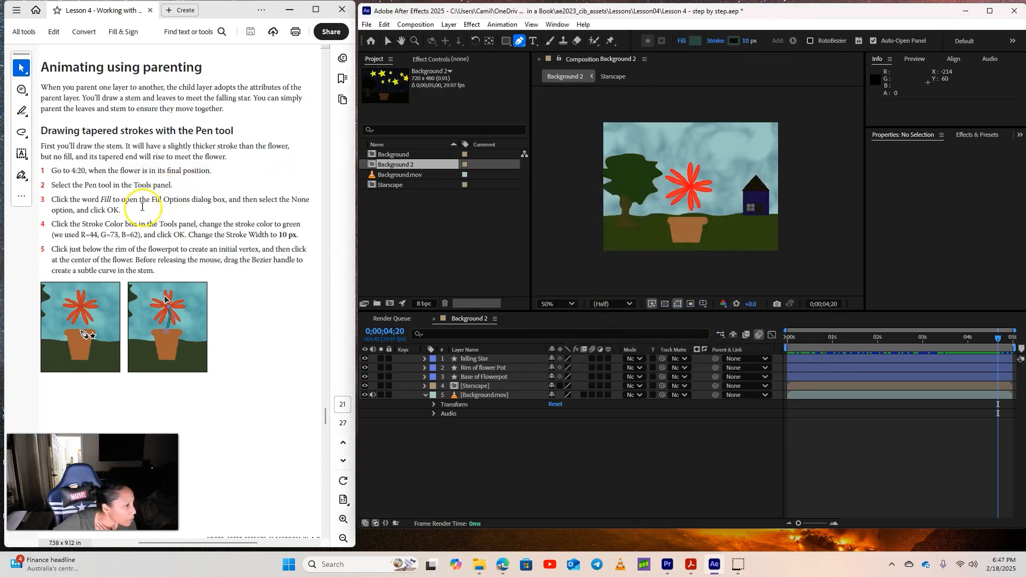
# Set the Pen tool's shape fill to None in the Fill Options
pyautogui.click(695, 40)
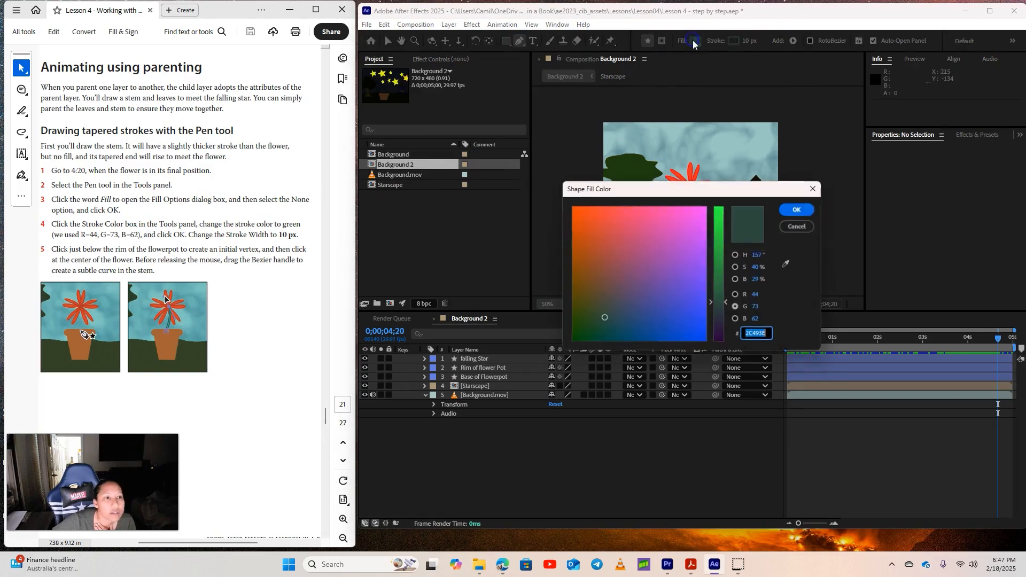
pyautogui.click(799, 210)
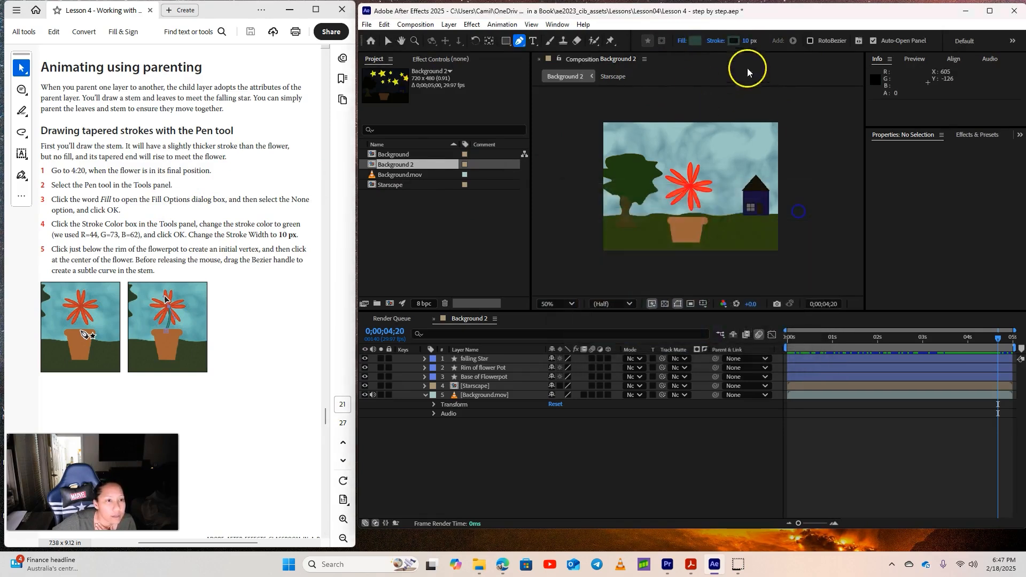
pyautogui.click(685, 44)
pyautogui.click(635, 245)
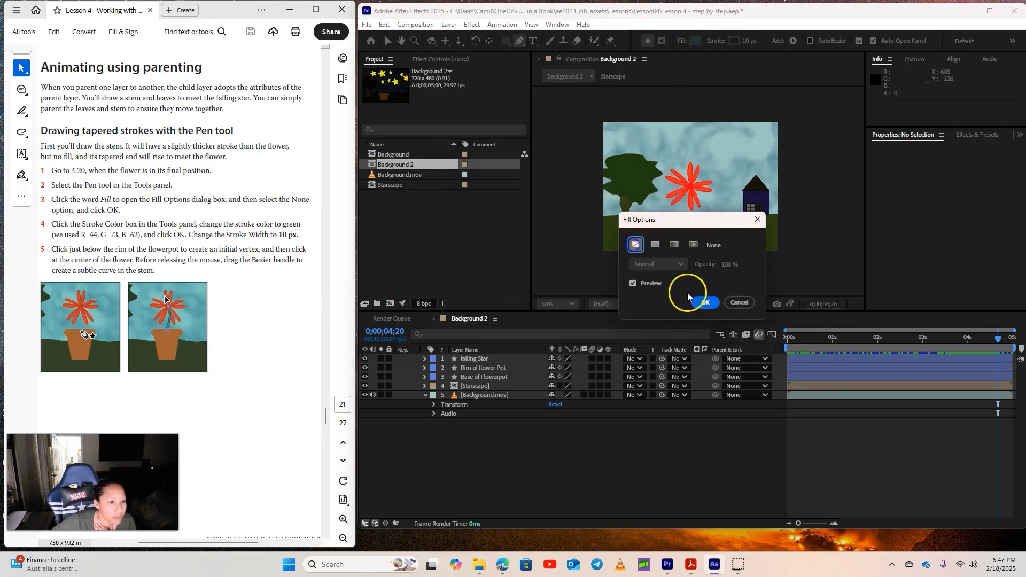
pyautogui.click(707, 303)
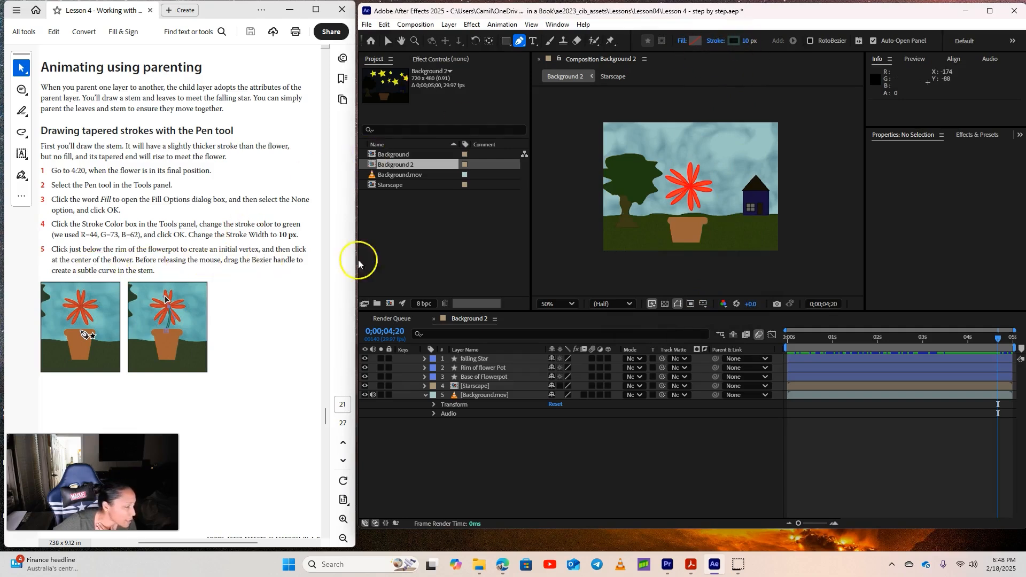
# Draw a subtly curved stem with the Pen tool from just below the flowerpot rim up to the flower
pyautogui.click(687, 220)
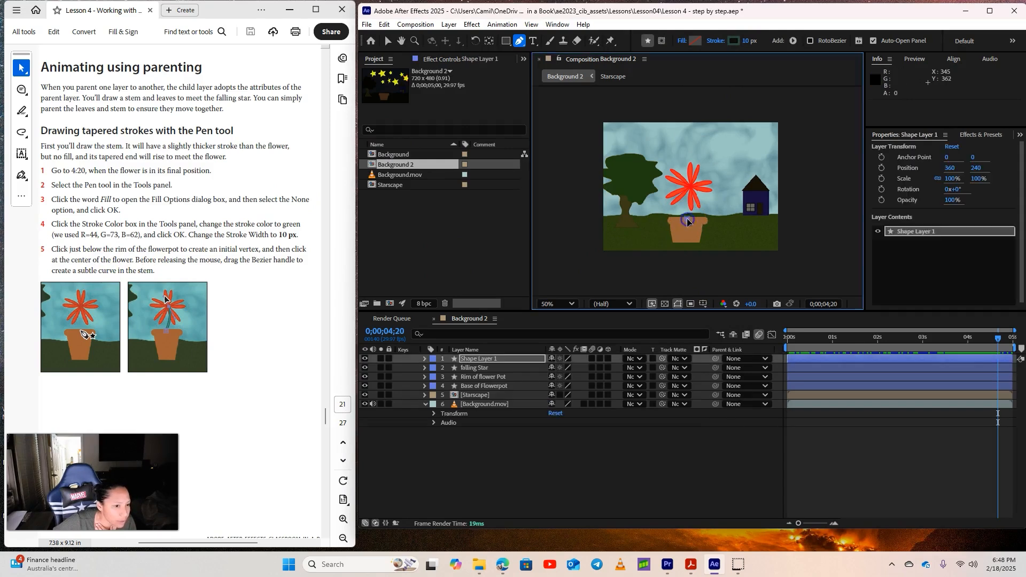
pyautogui.click(689, 195)
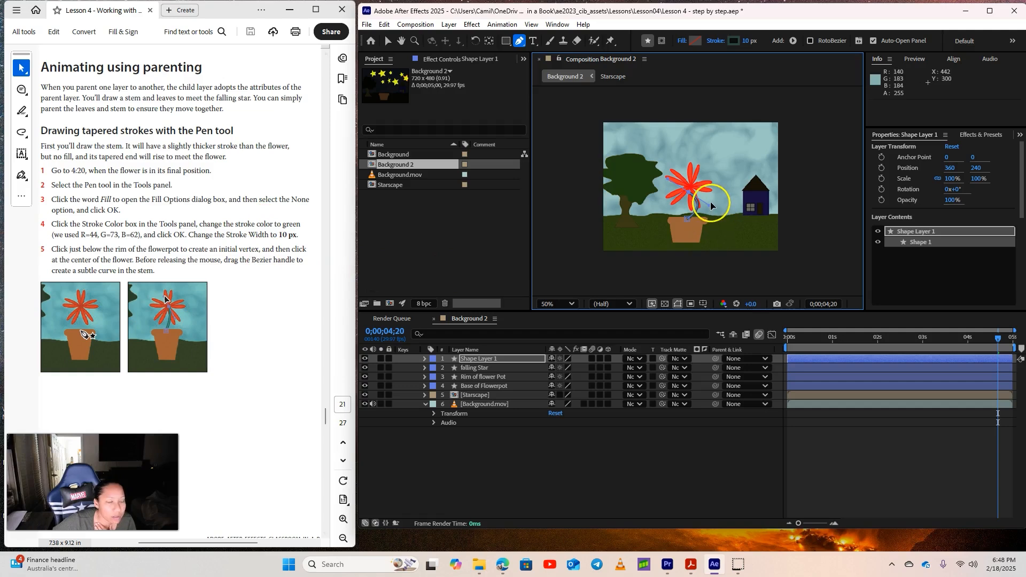
# Rename the new stem shape layer Stem and move it below the Base of Flowerpot layer
pyautogui.scroll(-10, 209, 340)
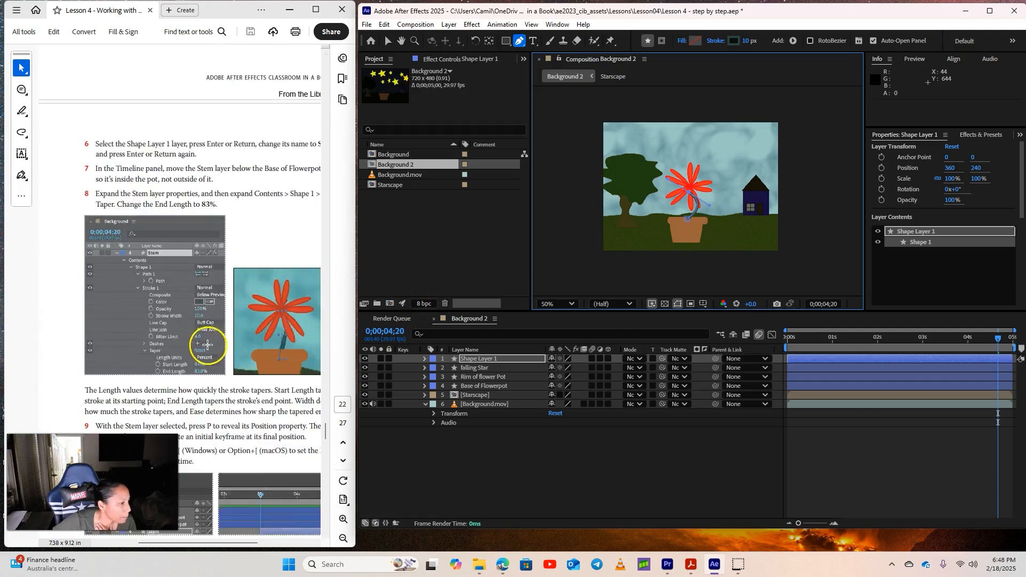
pyautogui.scroll(-3, 239, 518)
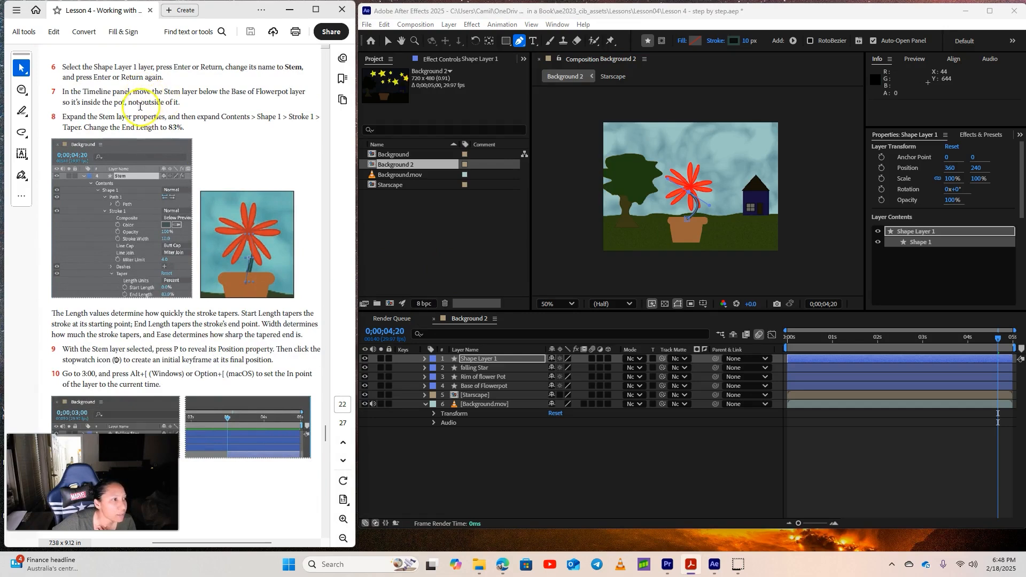
pyautogui.click(482, 368)
pyautogui.click(480, 359)
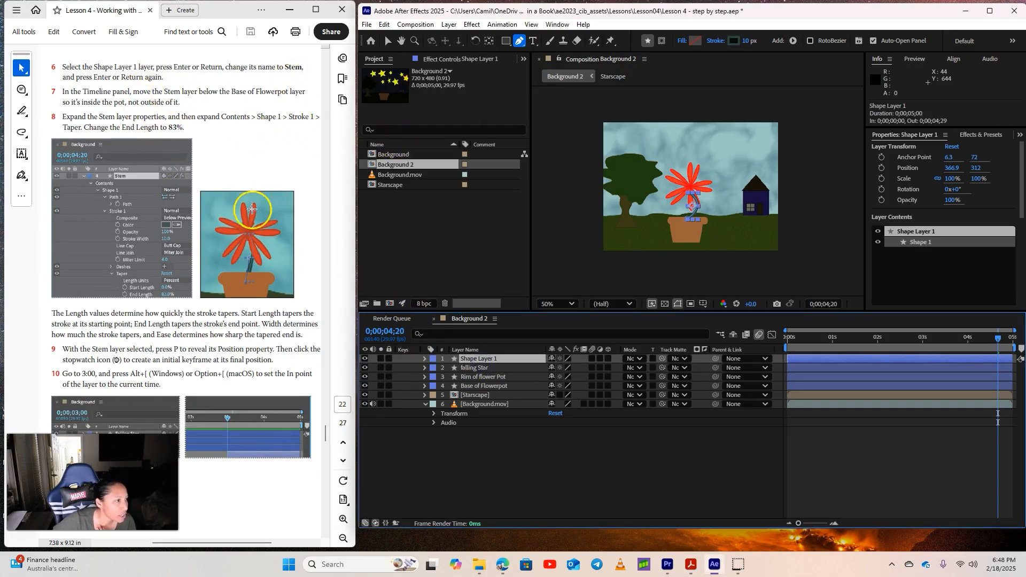
pyautogui.click(484, 360)
pyautogui.rightClick(486, 362)
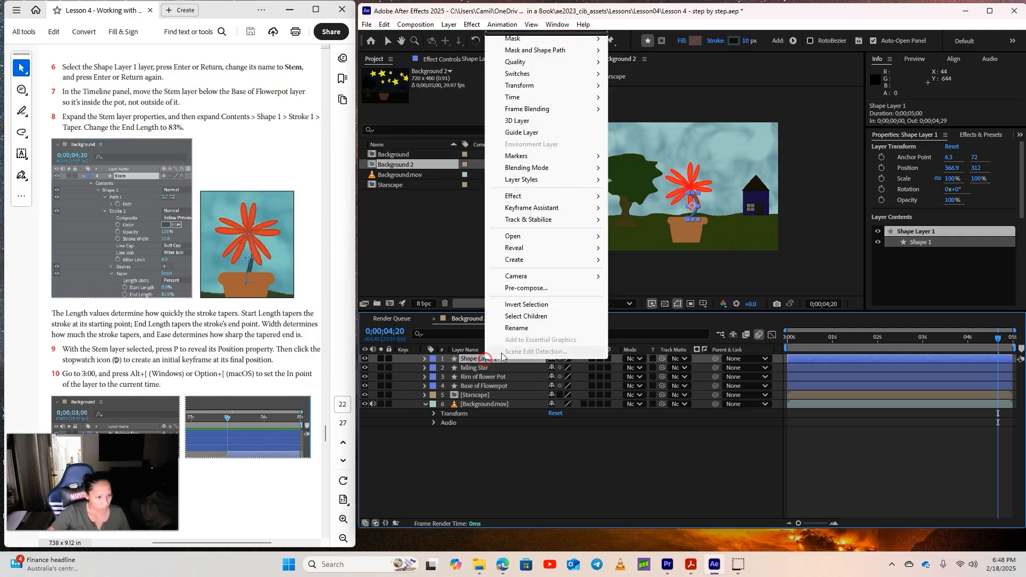
pyautogui.click(521, 326)
pyautogui.write('S')
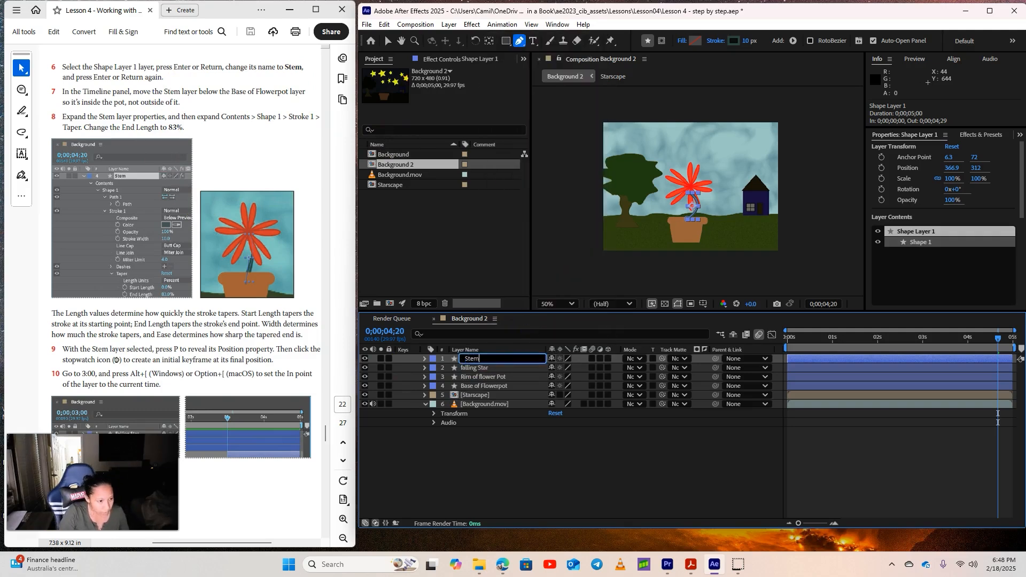
pyautogui.write('tem')
pyautogui.press('Return')
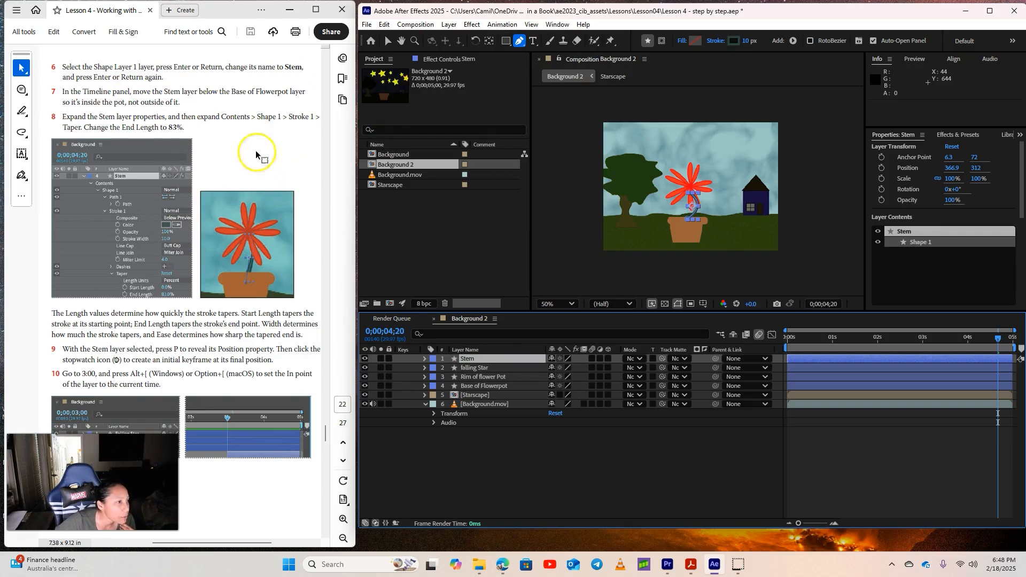
pyautogui.moveTo(473, 358); pyautogui.dragTo(479, 387)
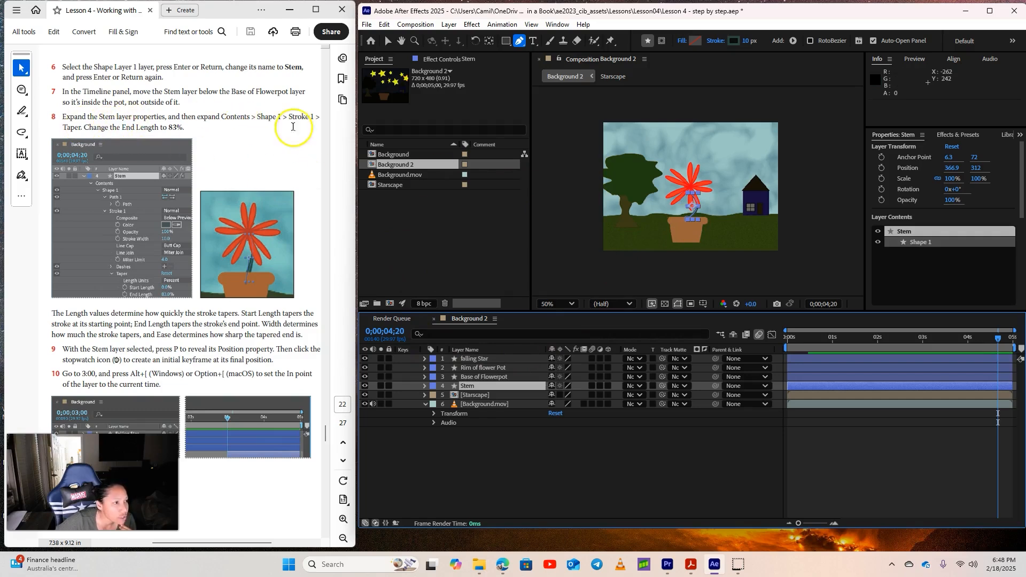
# Set the Taper End Length of the Stem layer's Shape 1 Stroke 1 to 83%
pyautogui.click(424, 386)
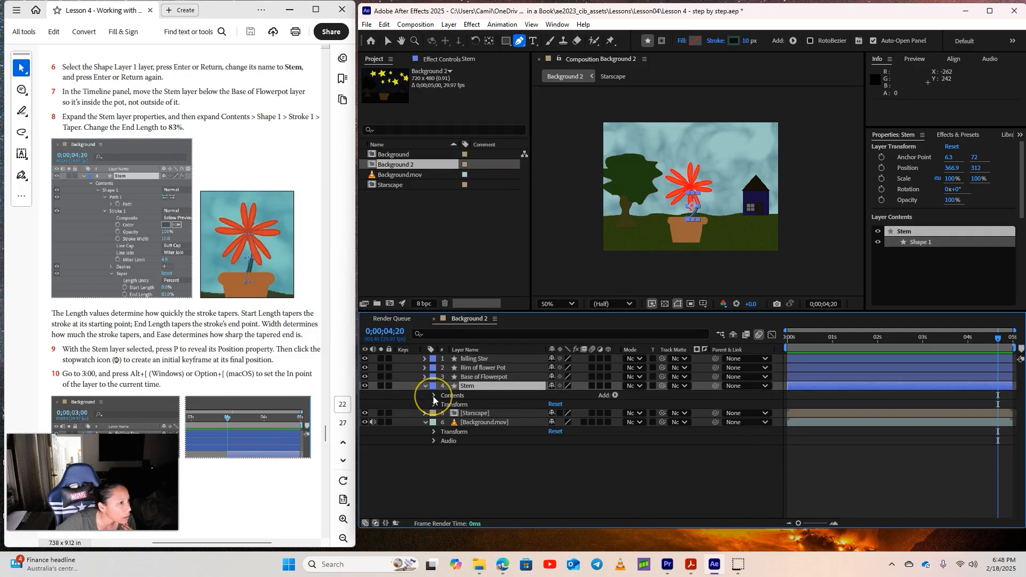
pyautogui.click(434, 395)
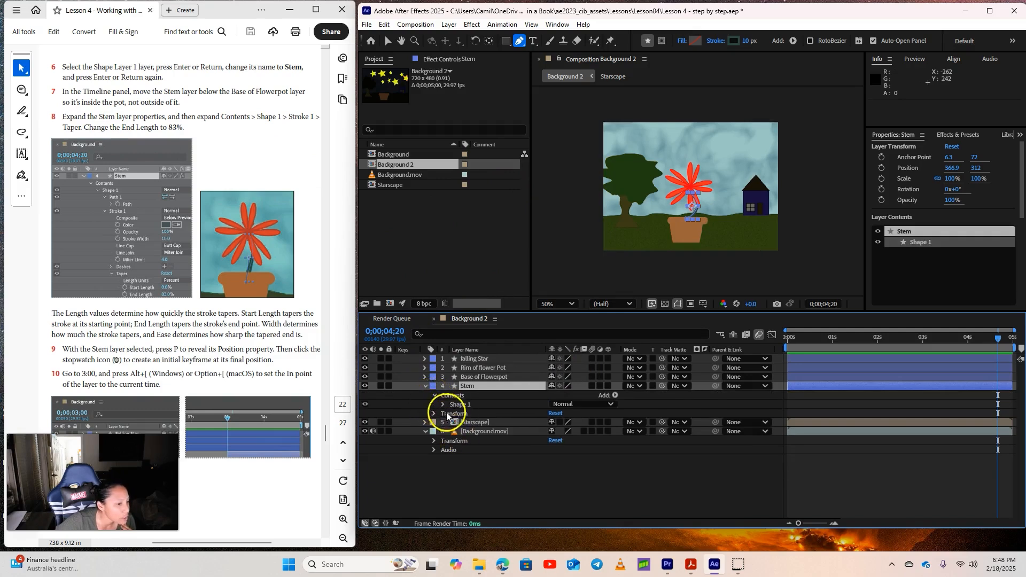
pyautogui.click(443, 405)
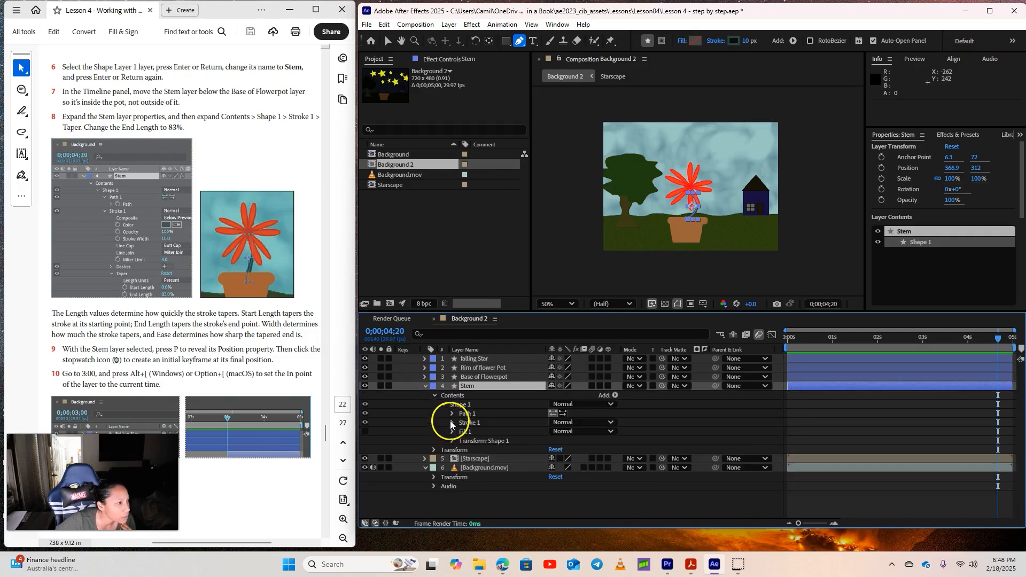
pyautogui.click(450, 422)
pyautogui.scroll(-2, 492, 444)
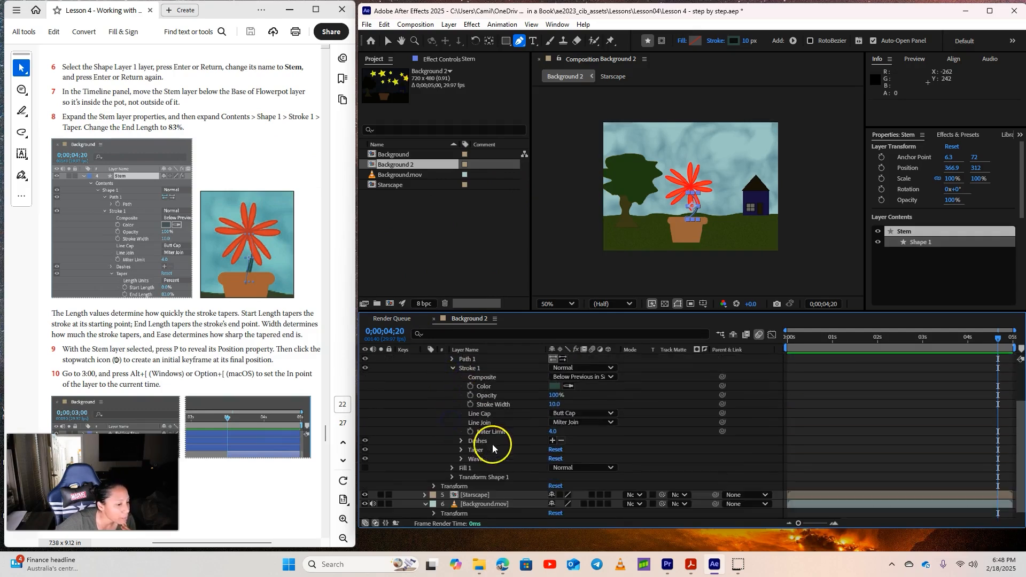
pyautogui.click(463, 450)
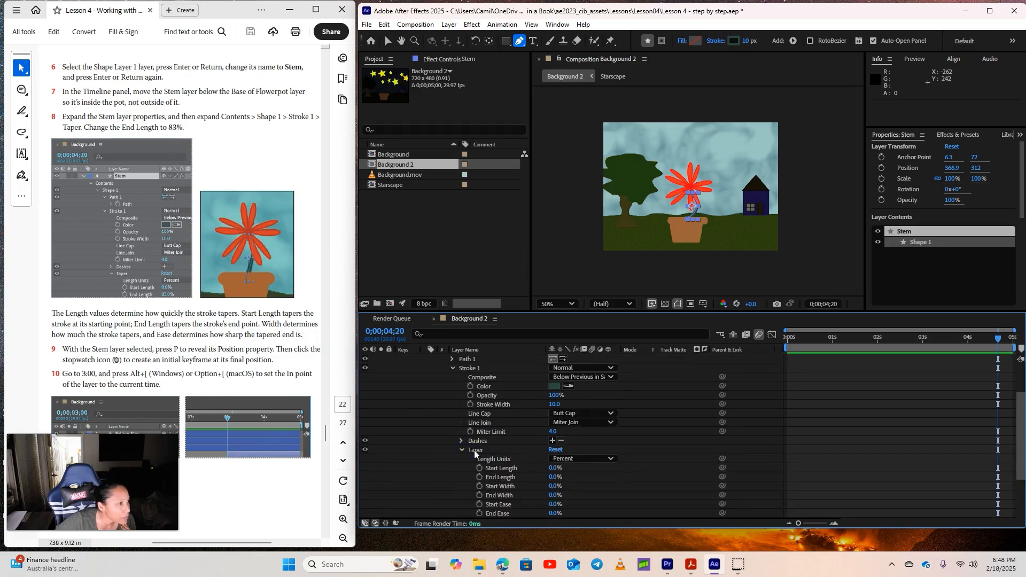
pyautogui.scroll(-2, 476, 451)
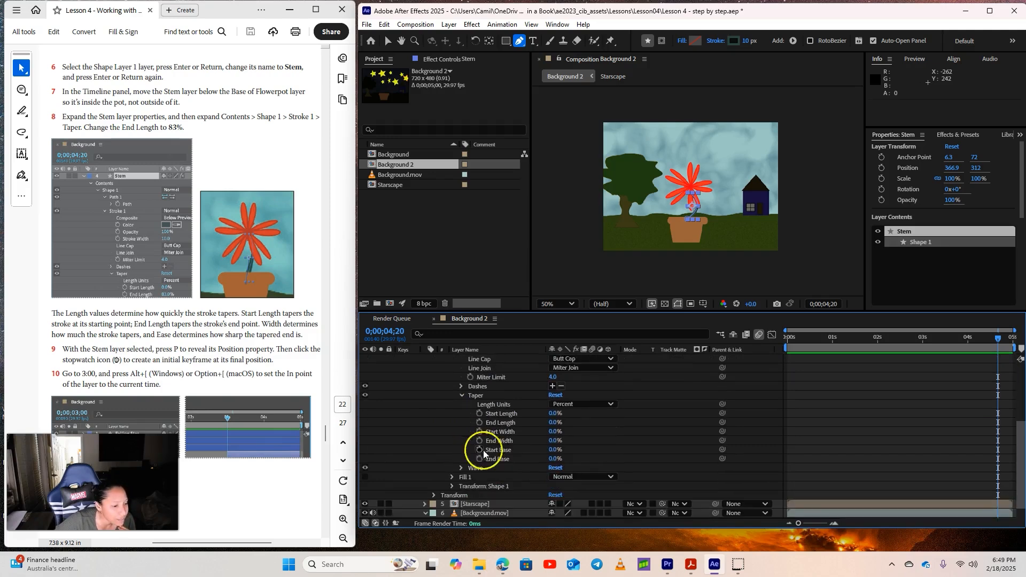
pyautogui.click(554, 422)
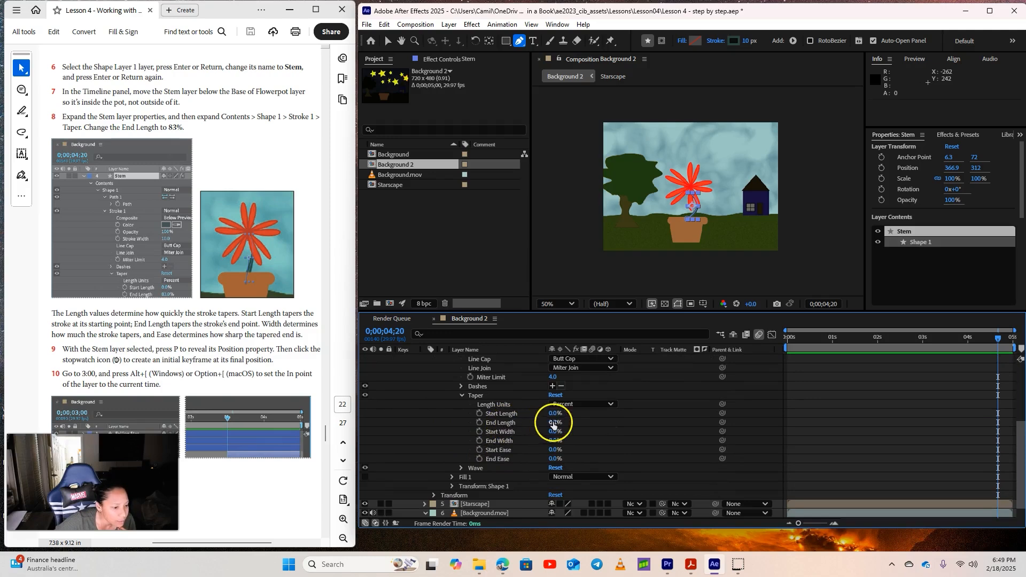
pyautogui.write('83')
pyautogui.press('Return')
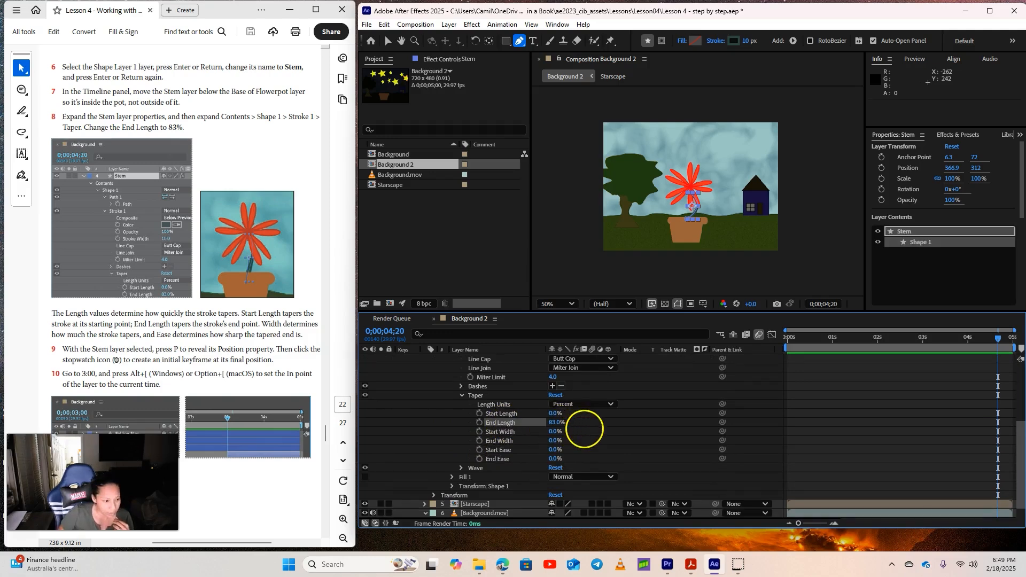
# Reveal the Stem layer's Position property and add an initial Position keyframe at 0;00;04;20
pyautogui.scroll(-1, 252, 344)
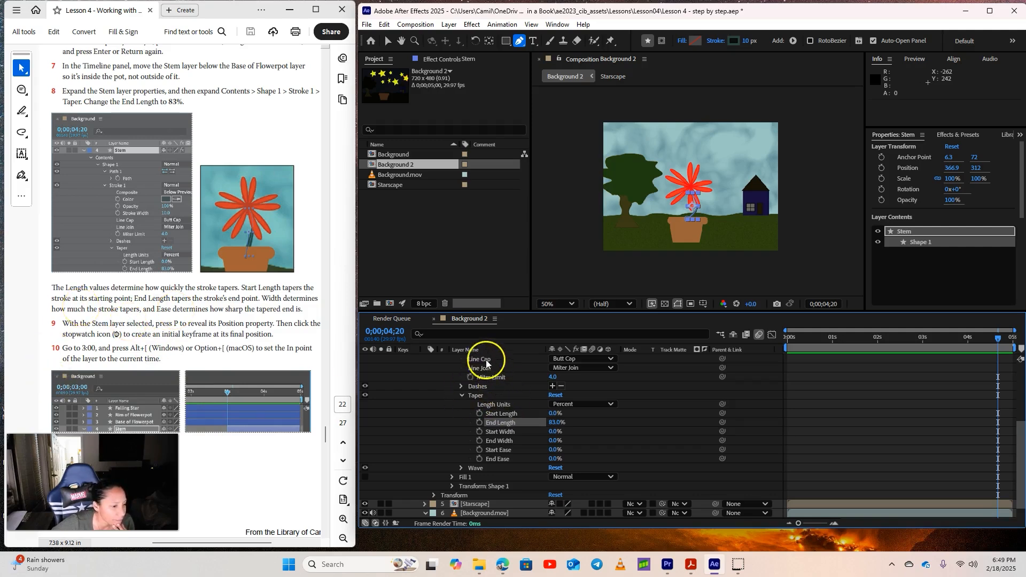
pyautogui.scroll(5, 506, 441)
pyautogui.click(469, 405)
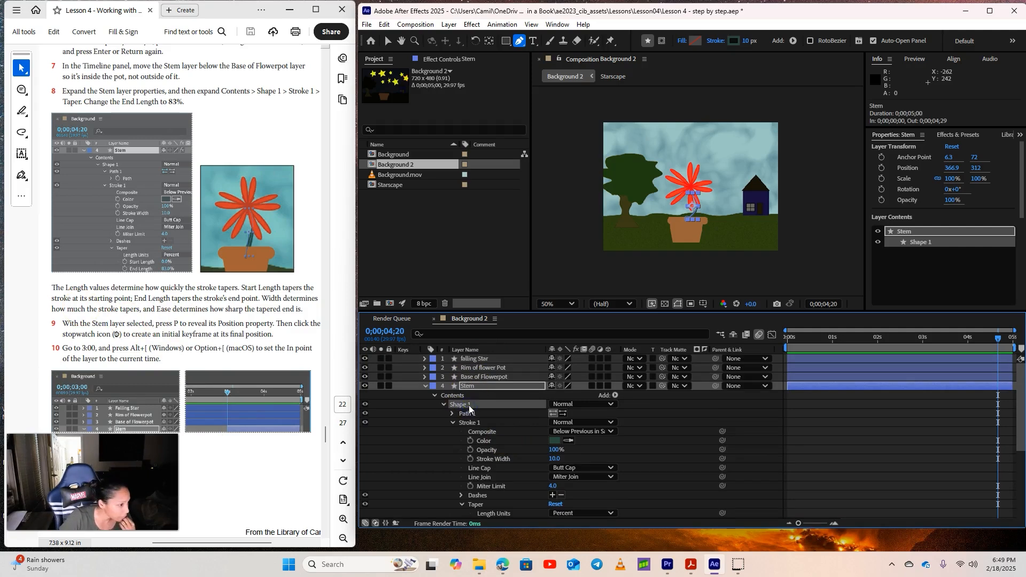
pyautogui.press('p')
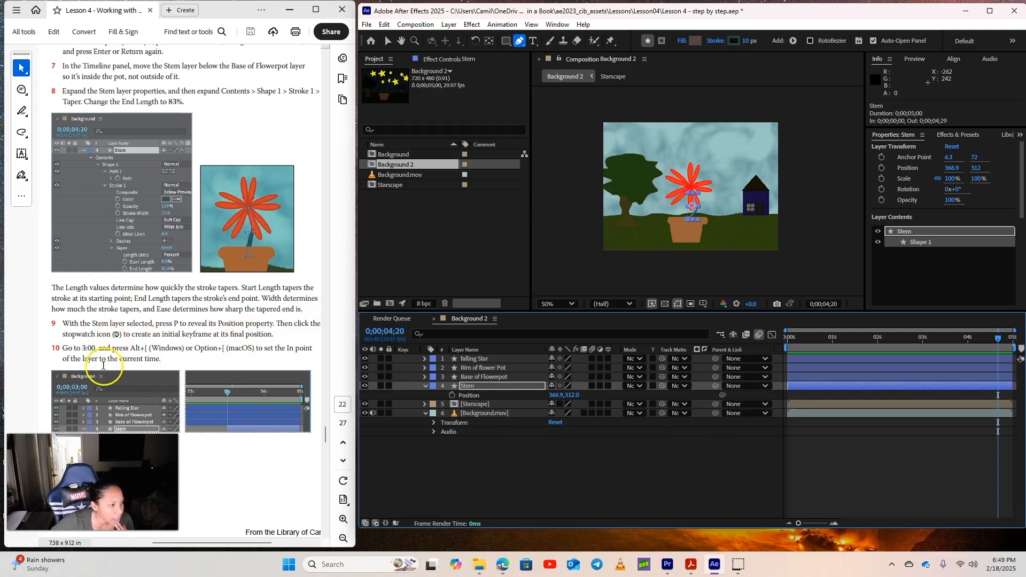
pyautogui.click(452, 395)
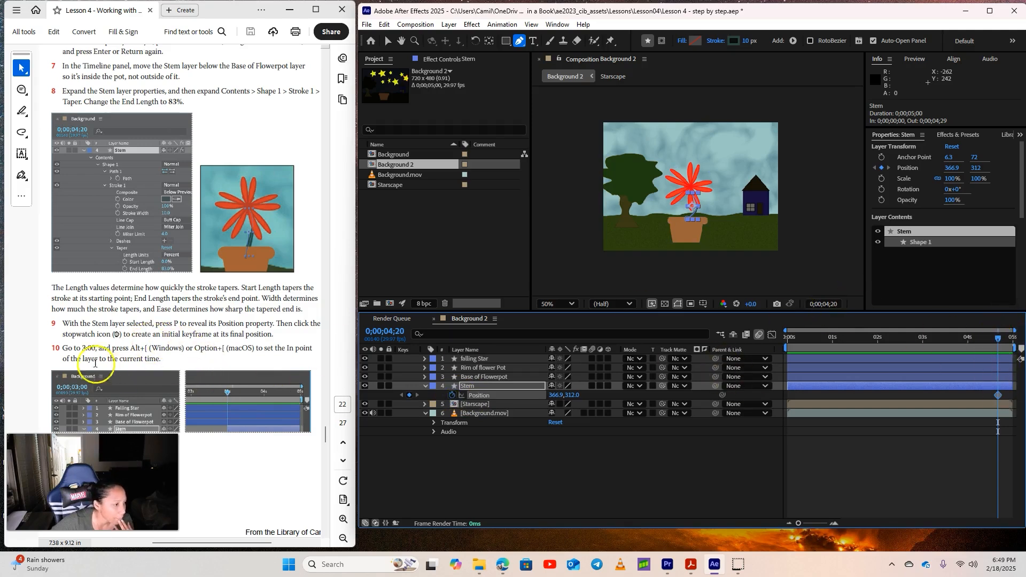
# Go to 0;00;03;00 and trim the Stem layer's In point to that time
pyautogui.click(826, 303)
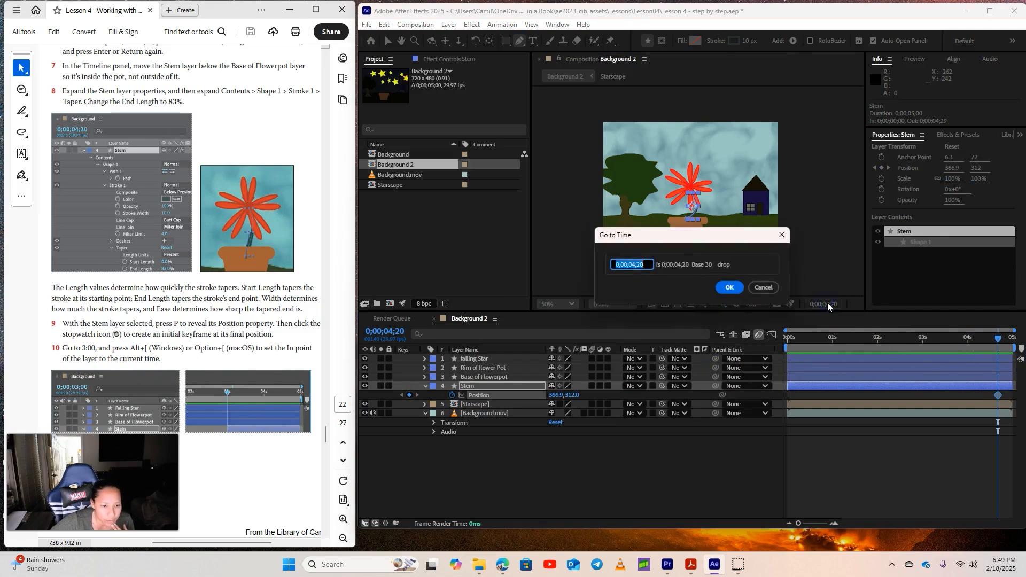
pyautogui.click(638, 264)
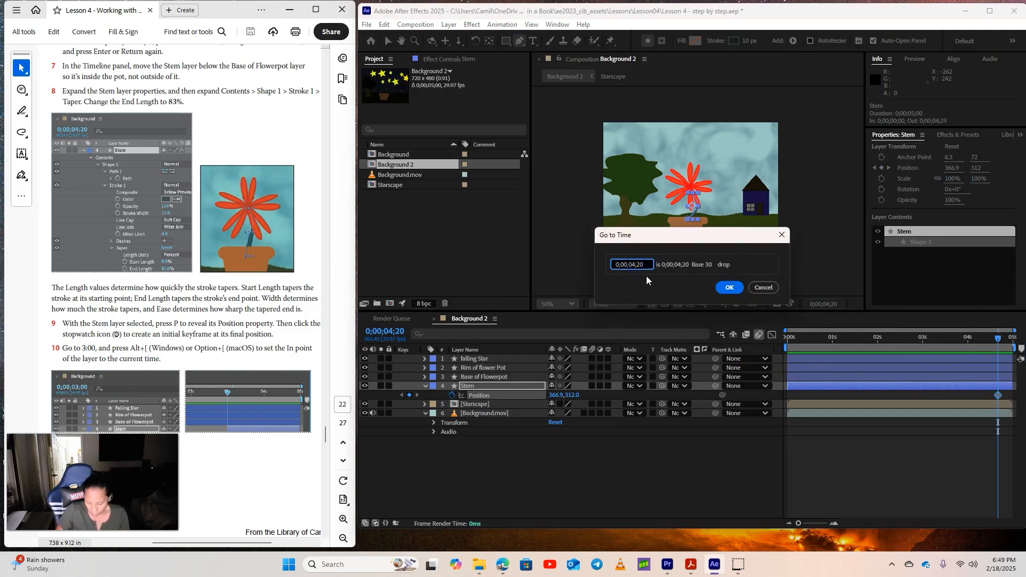
pyautogui.press('Return')
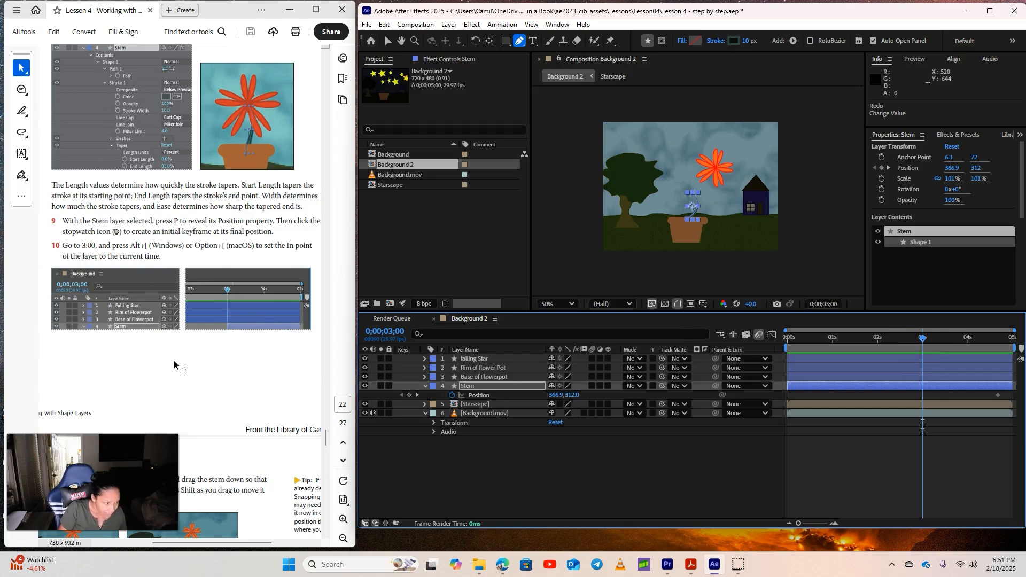
pyautogui.hotkey('alt', '[')
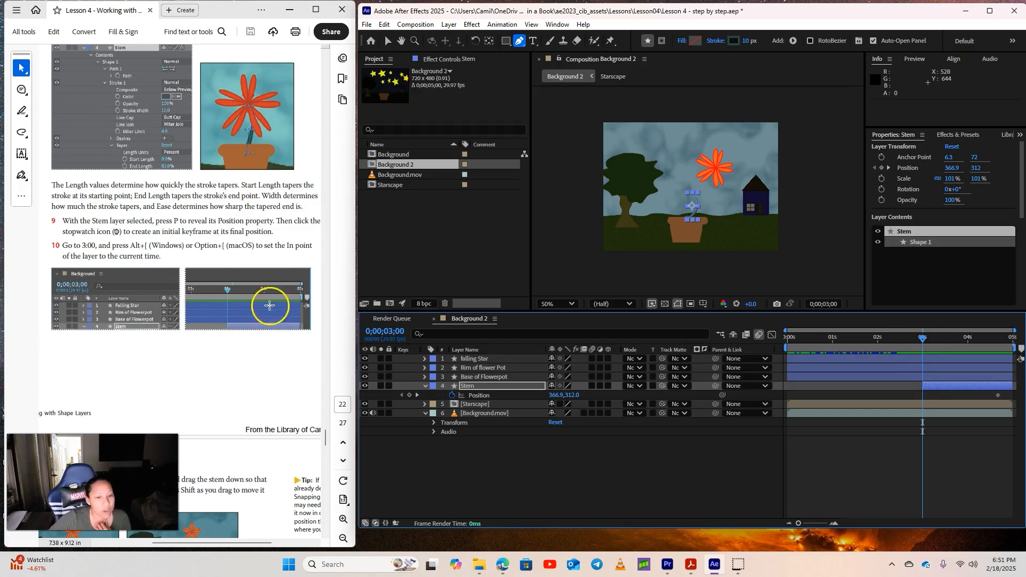
# Move the stem straight down about 92 px at 0;00;03;00 with the Selection tool, below the top of the flowerpot
pyautogui.scroll(-4, 225, 361)
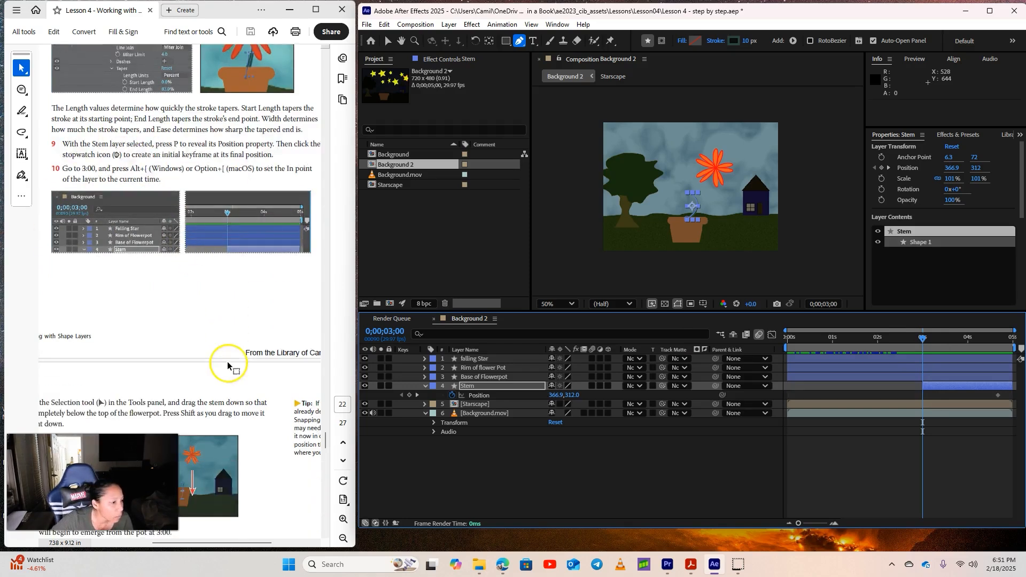
pyautogui.moveTo(219, 543); pyautogui.dragTo(201, 543)
pyautogui.scroll(-2, 199, 417)
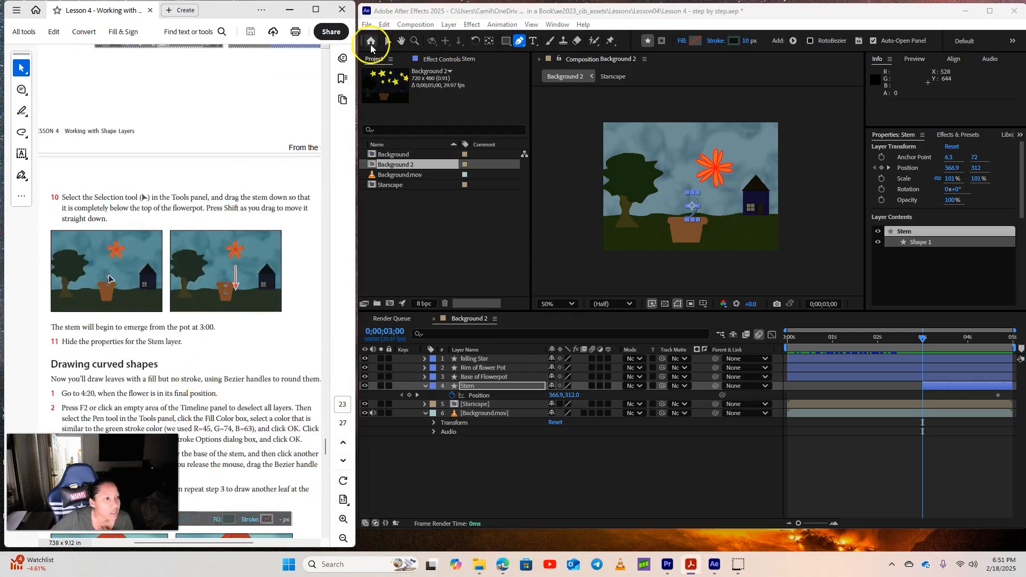
pyautogui.click(387, 46)
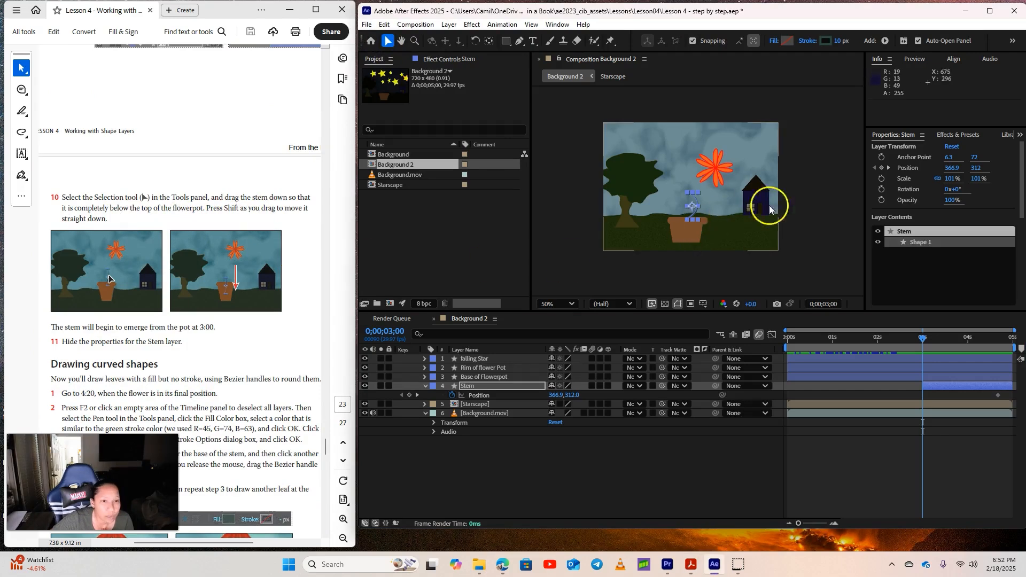
pyautogui.click(695, 208)
pyautogui.click(696, 208)
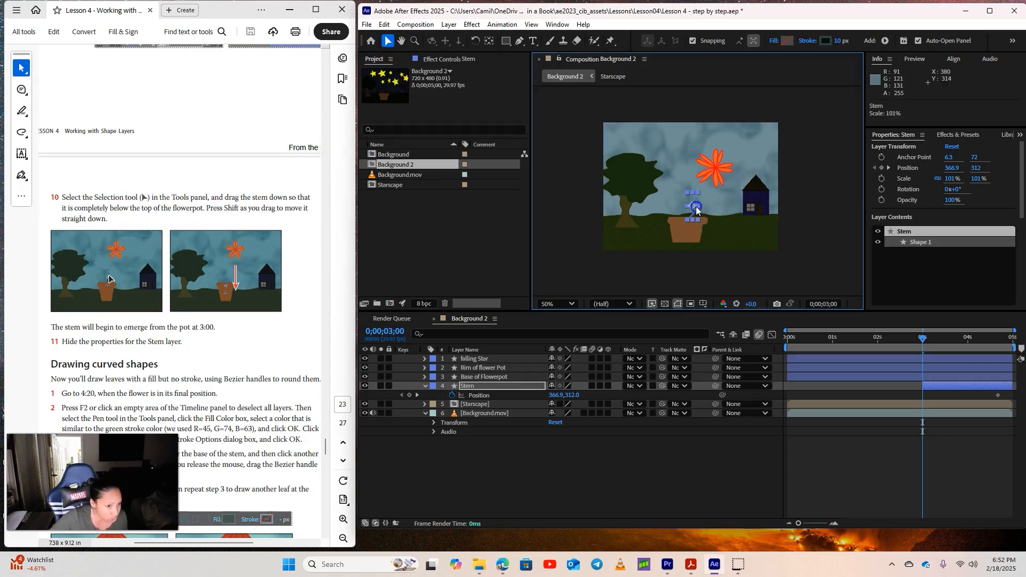
pyautogui.click(694, 218)
pyautogui.moveTo(694, 218); pyautogui.dragTo(694, 243)
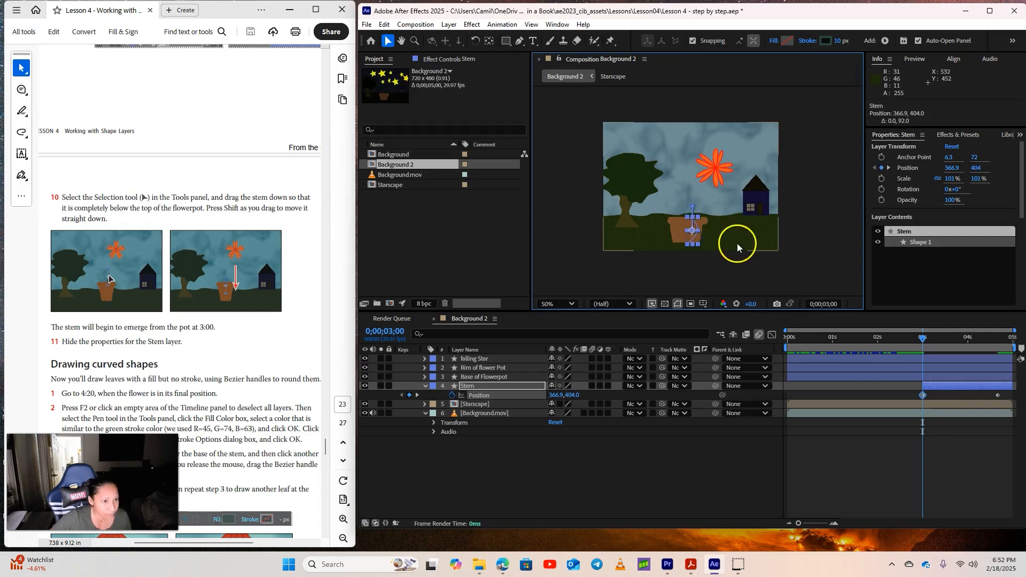
# Hide the Stem layer's properties and move the current time to 0;00;04;20
pyautogui.scroll(-2, 225, 380)
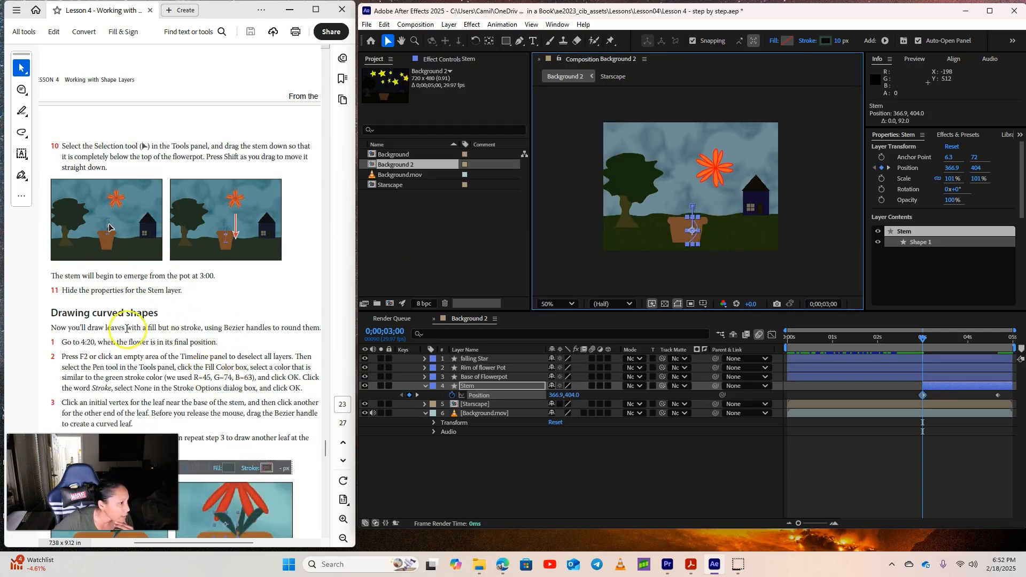
pyautogui.click(426, 386)
pyautogui.scroll(-3, 195, 352)
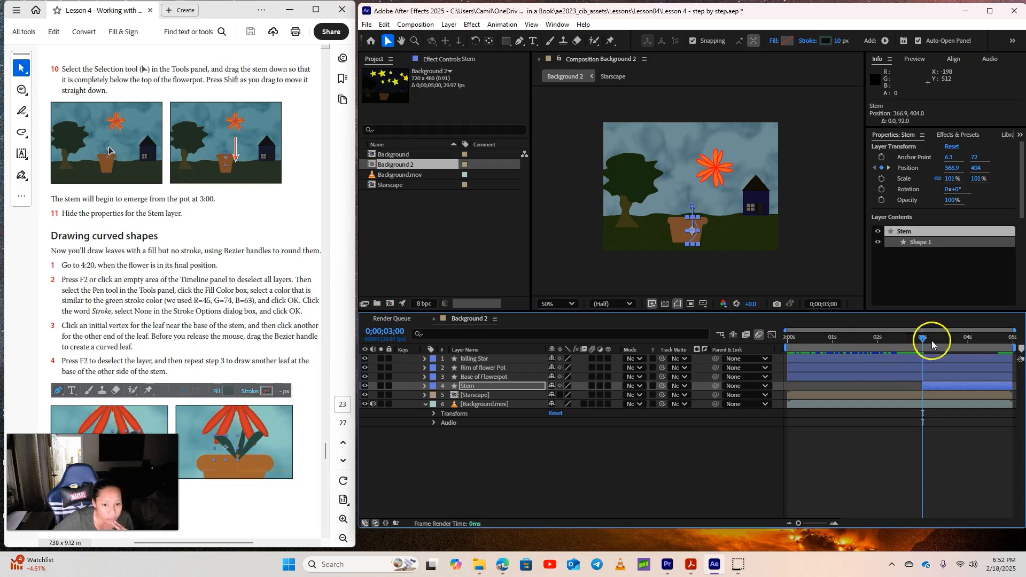
pyautogui.click(1006, 341)
pyautogui.moveTo(1006, 346); pyautogui.dragTo(998, 347)
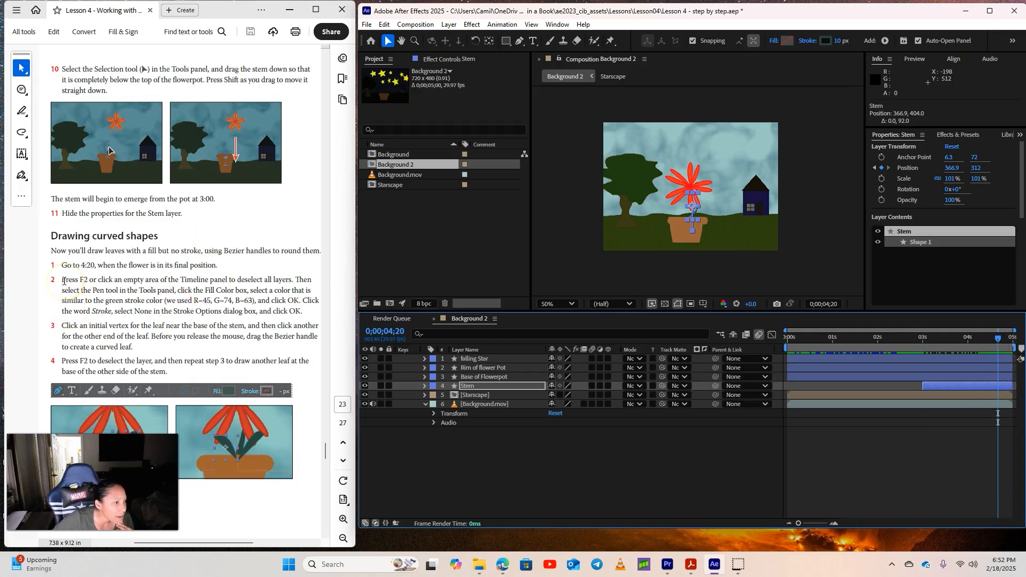
# With no layer selected, set the Pen tool's shape fill color to R 45, G 74, B 63
pyautogui.click(476, 463)
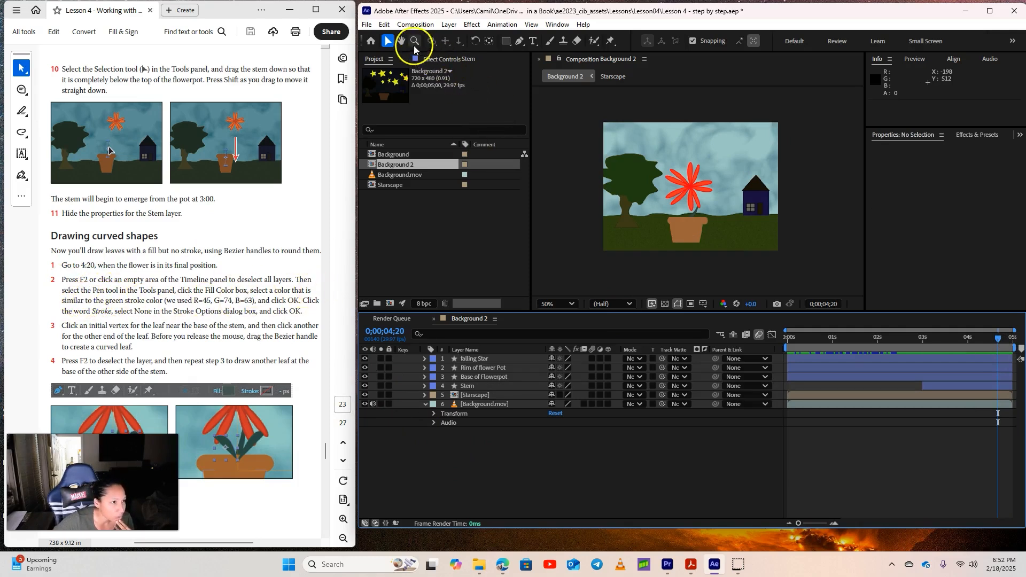
pyautogui.click(519, 42)
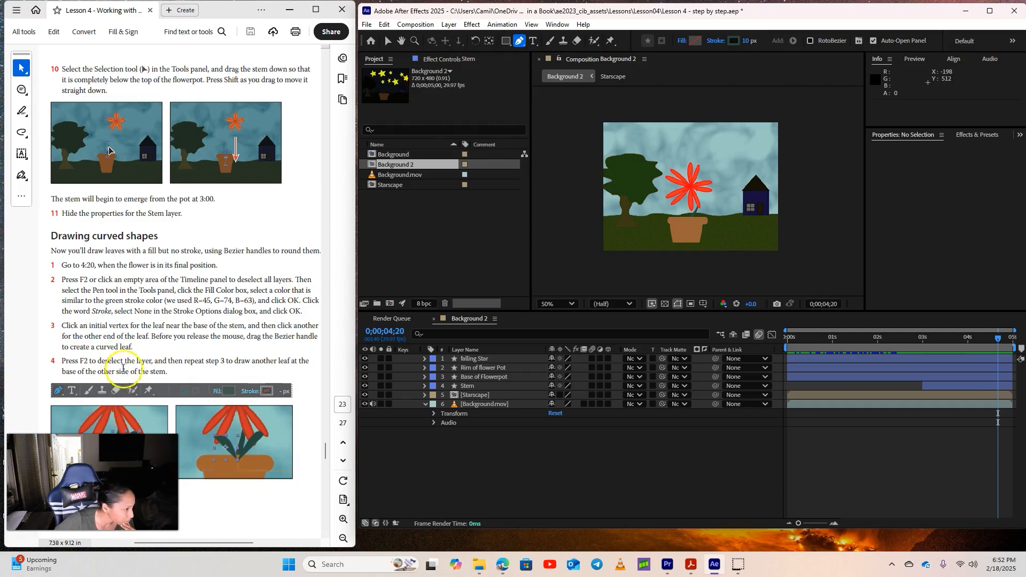
pyautogui.click(698, 42)
pyautogui.click(763, 294)
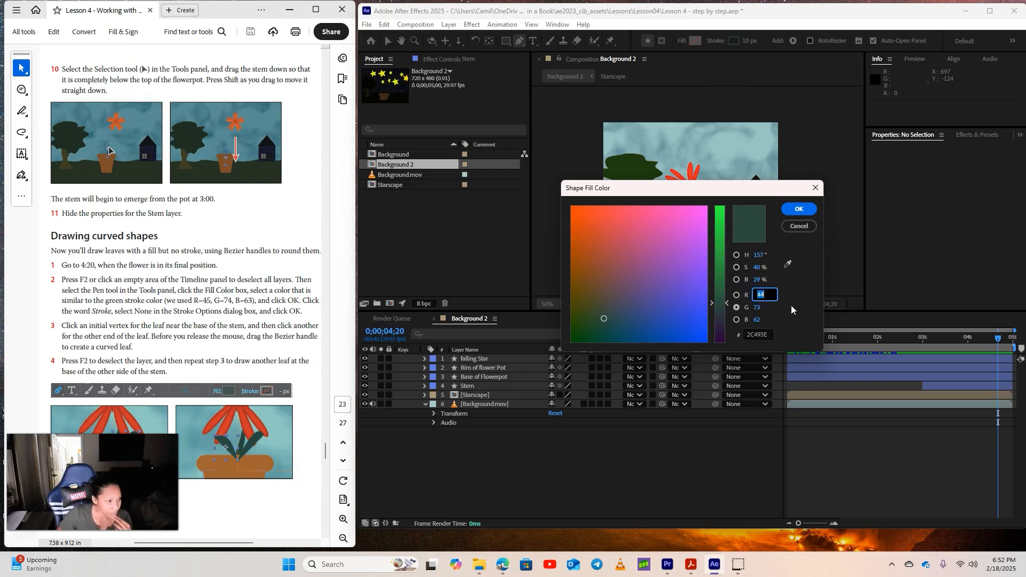
pyautogui.click(757, 306)
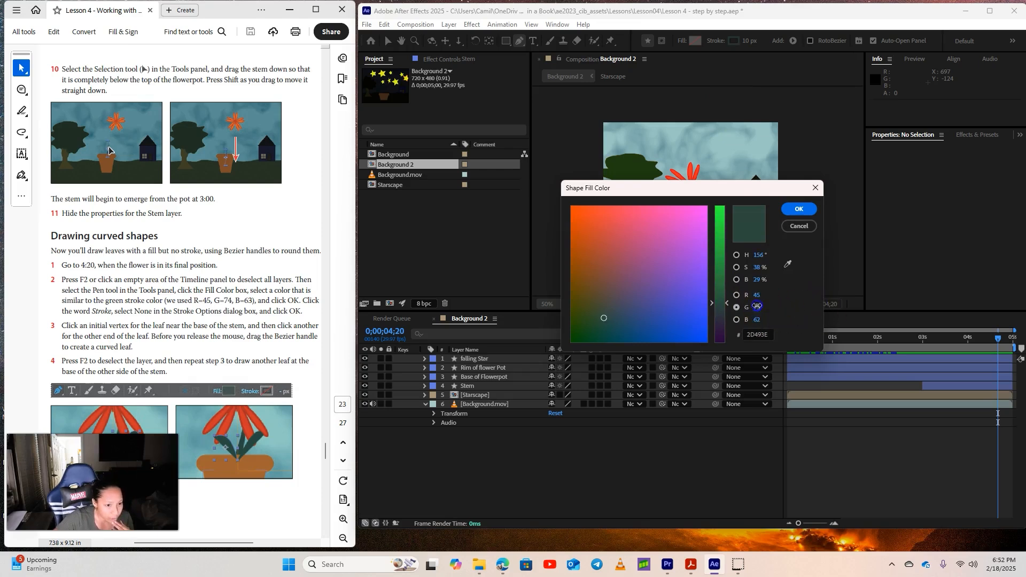
pyautogui.write('74')
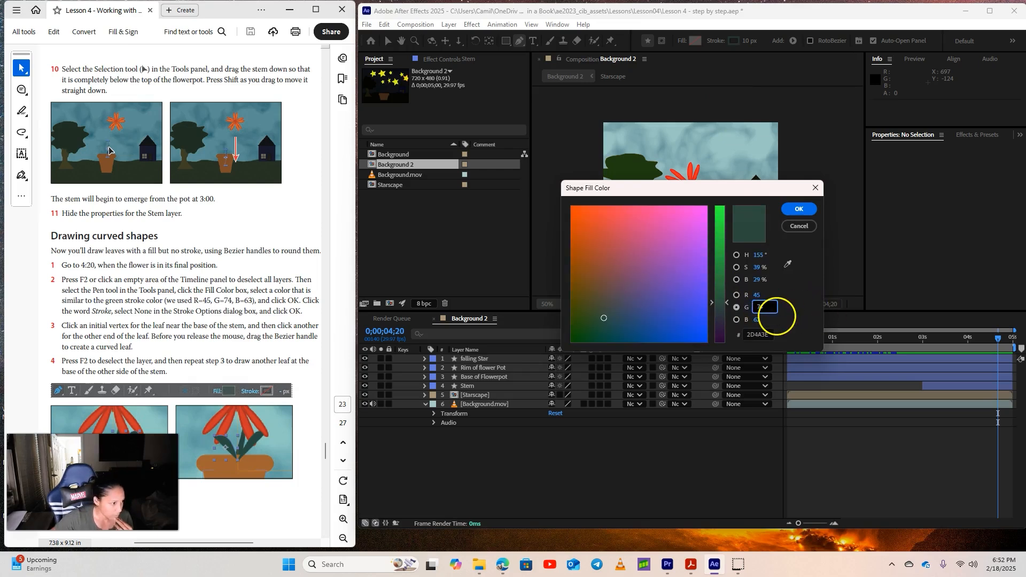
pyautogui.click(759, 319)
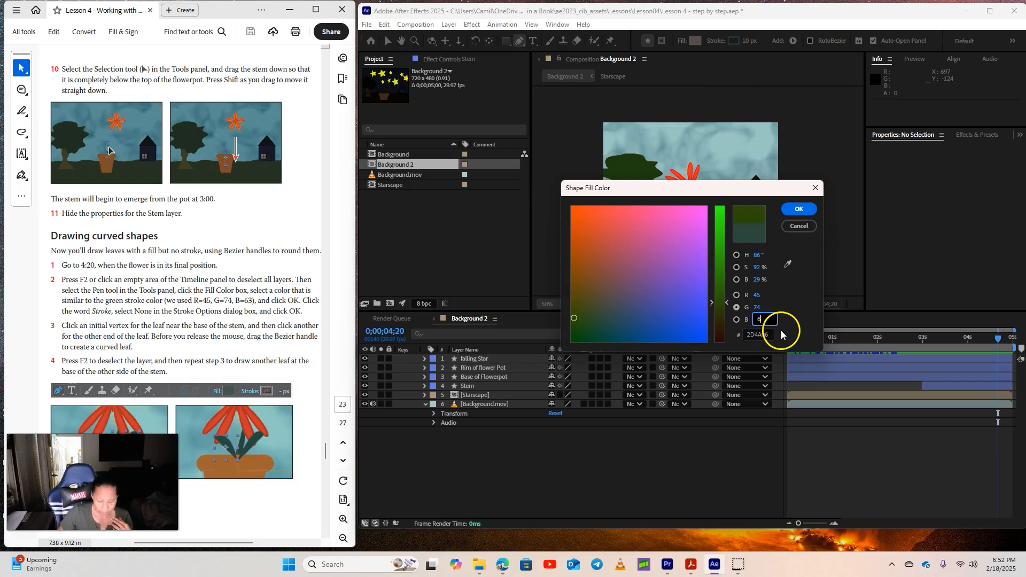
pyautogui.write('63')
pyautogui.press('Return')
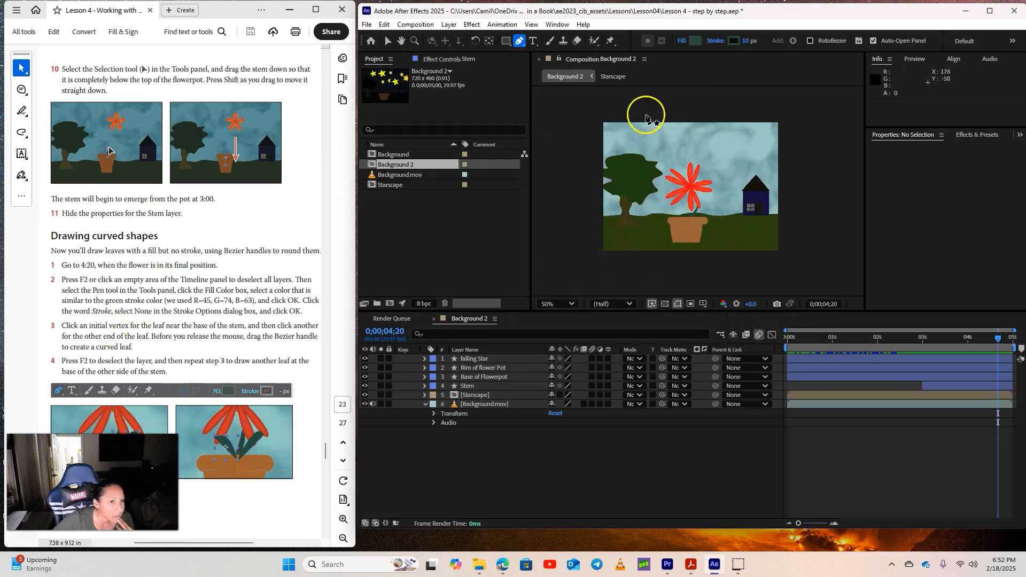
# Set the Pen tool's shape stroke to None in the Stroke Options
pyautogui.click(721, 46)
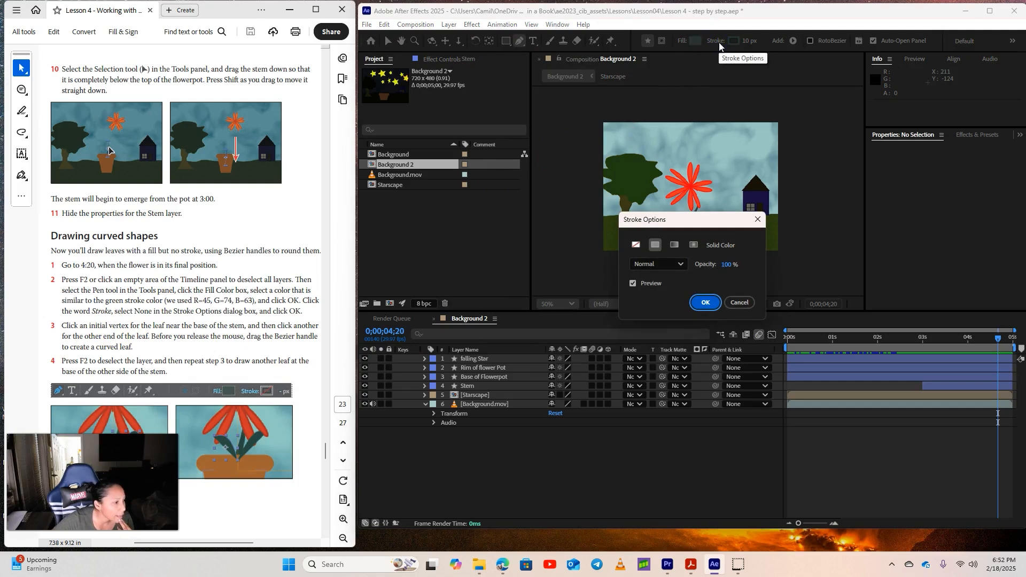
pyautogui.click(635, 244)
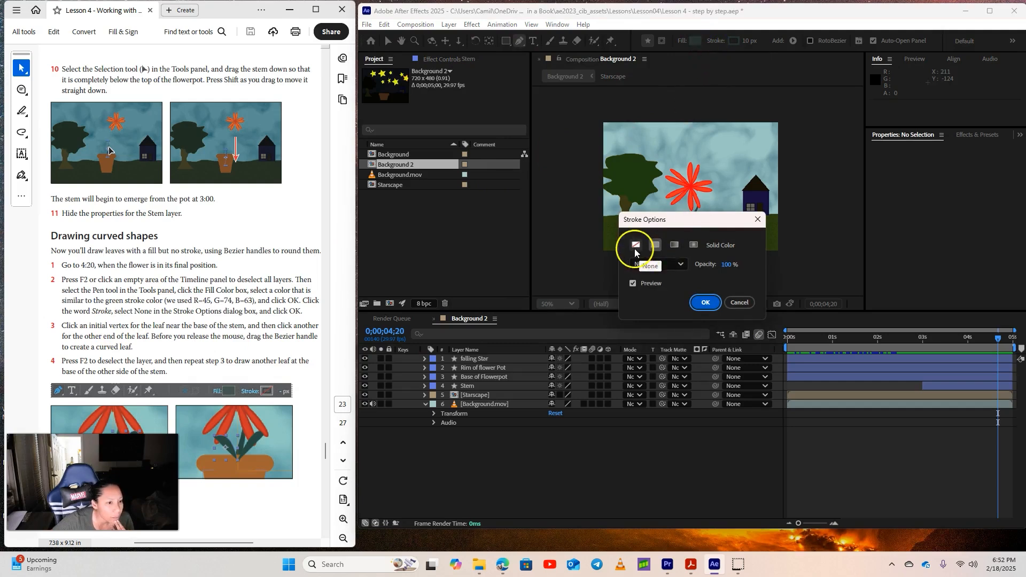
pyautogui.click(704, 302)
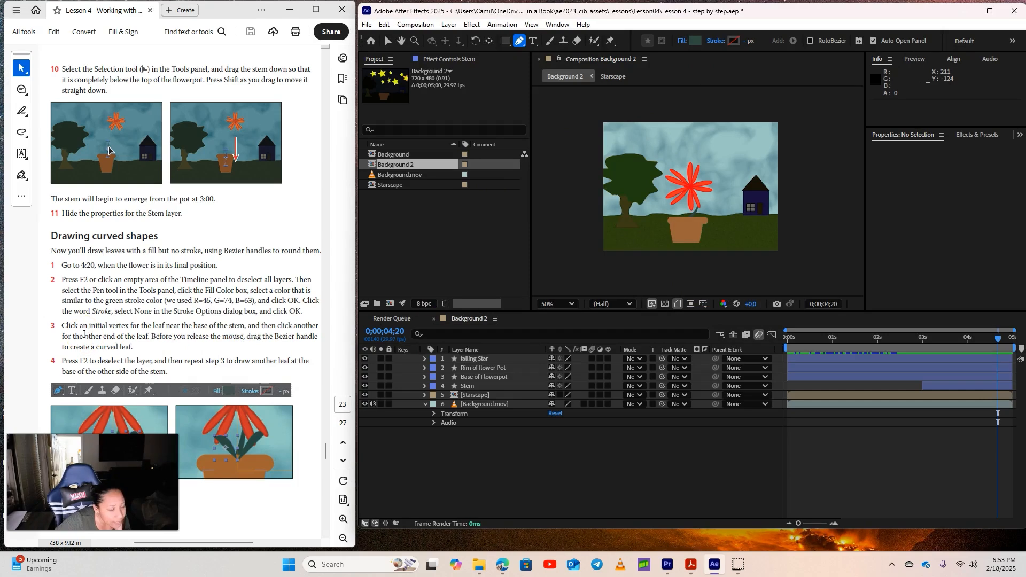
# Draw a curved green leaf on the left side of the stem, just above the flowerpot rim, and deselect its layer
pyautogui.scroll(-1, 152, 348)
pyautogui.click(204, 543)
pyautogui.moveTo(205, 543); pyautogui.dragTo(209, 537)
pyautogui.scroll(-1, 225, 292)
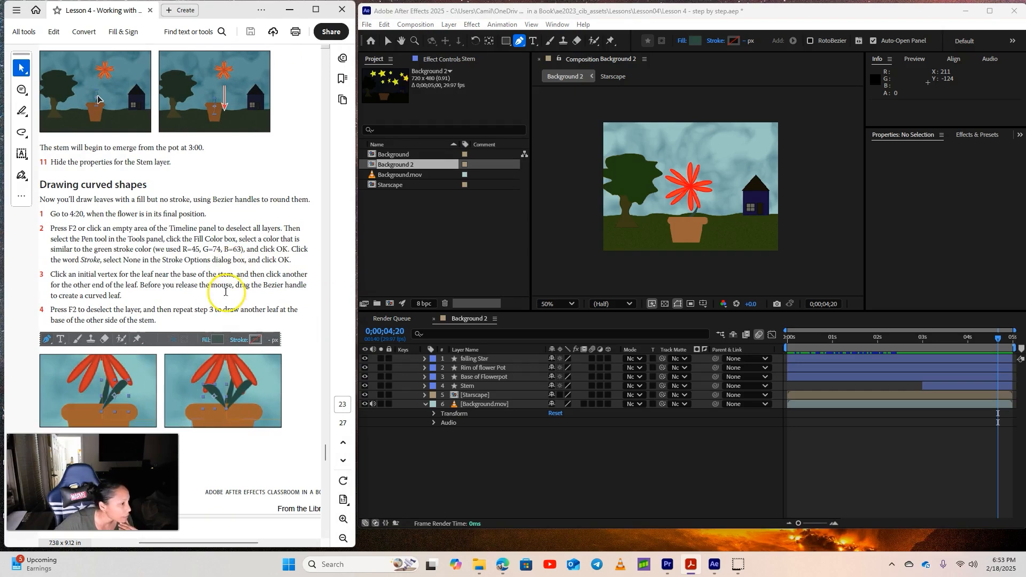
pyautogui.click(559, 303)
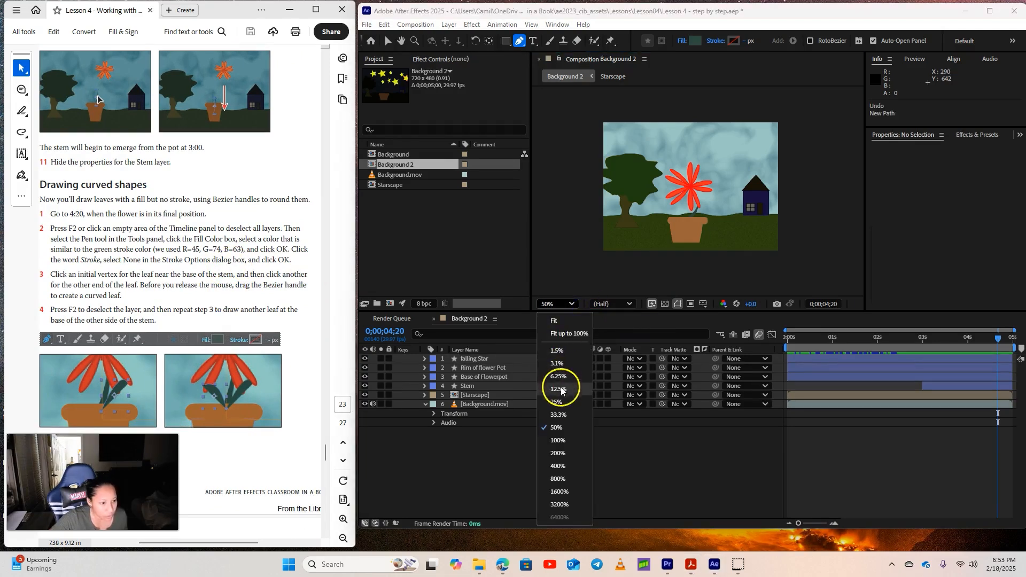
pyautogui.click(559, 455)
pyautogui.scroll(-2, 798, 246)
pyautogui.scroll(3, 798, 245)
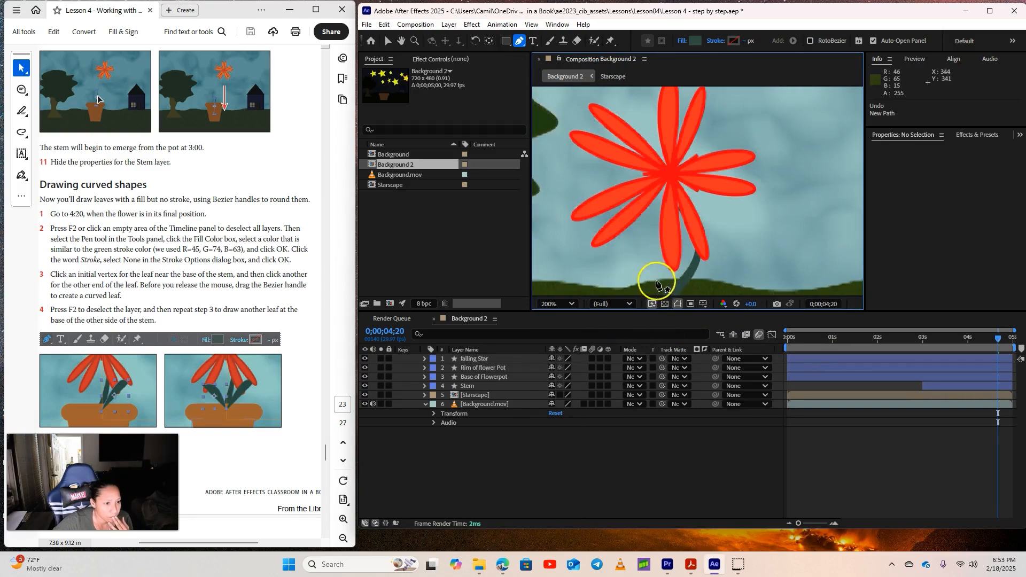
pyautogui.moveTo(728, 217); pyautogui.dragTo(774, 160)
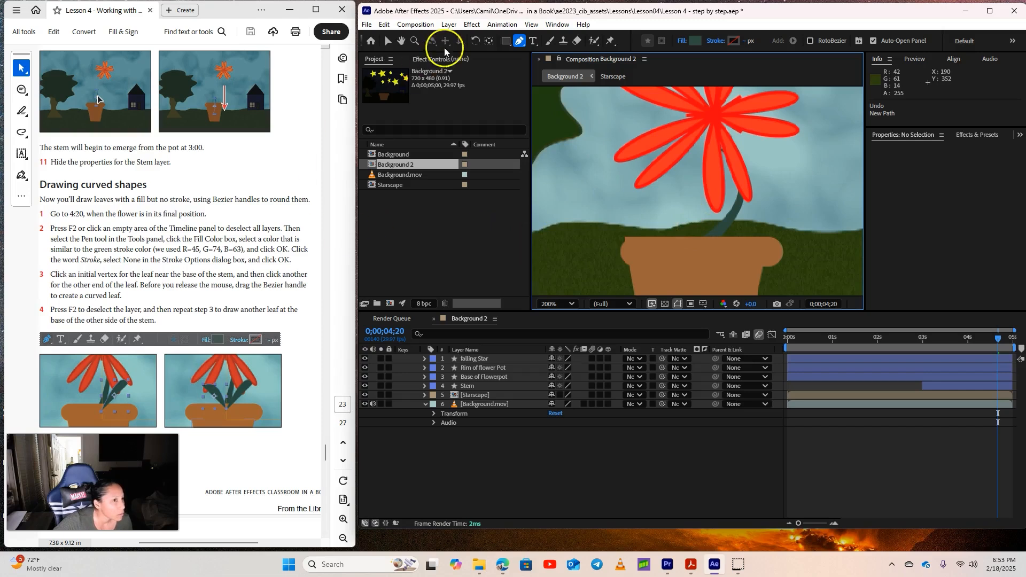
pyautogui.click(693, 224)
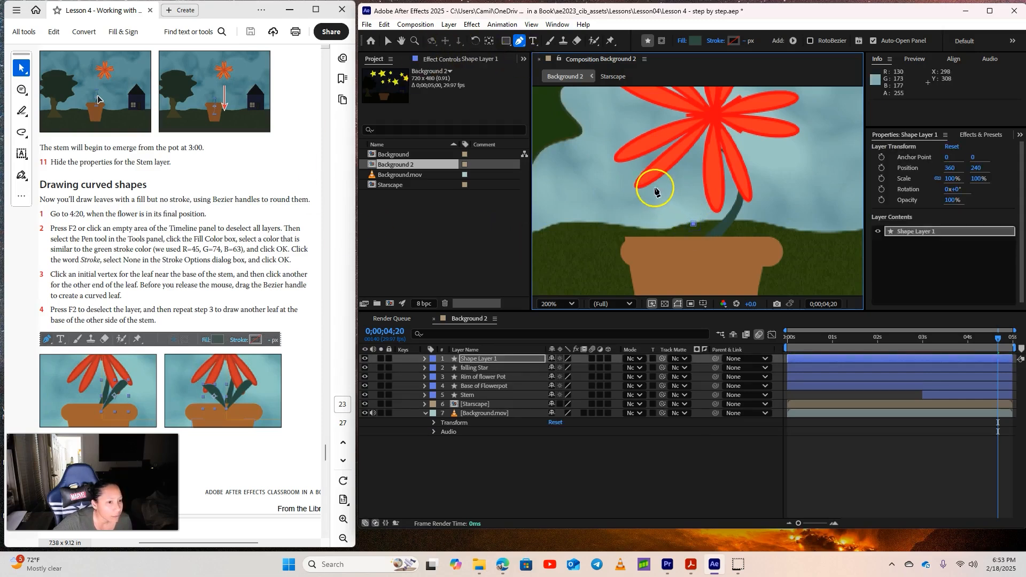
pyautogui.click(655, 187)
pyautogui.click(632, 212)
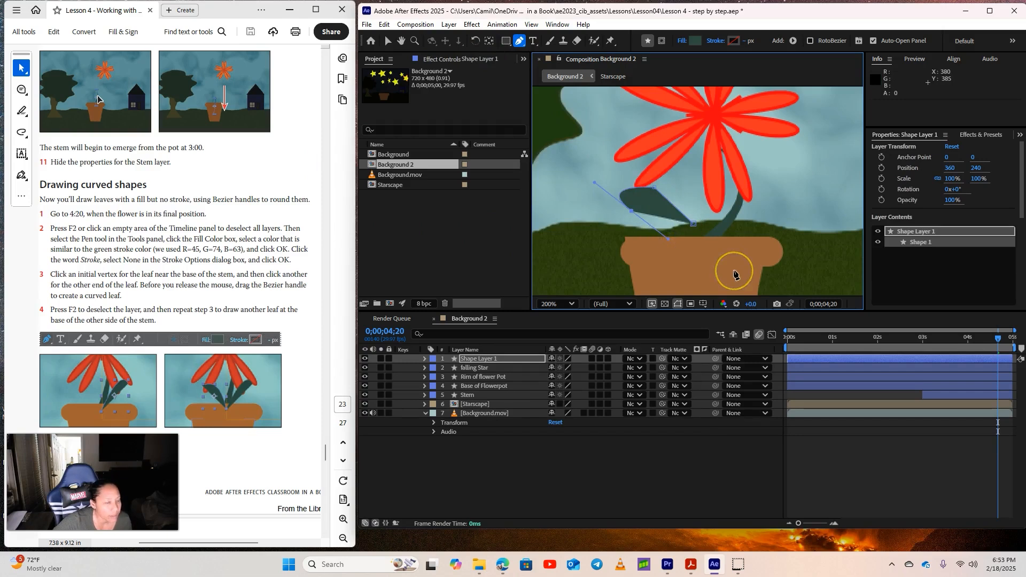
pyautogui.press('F2')
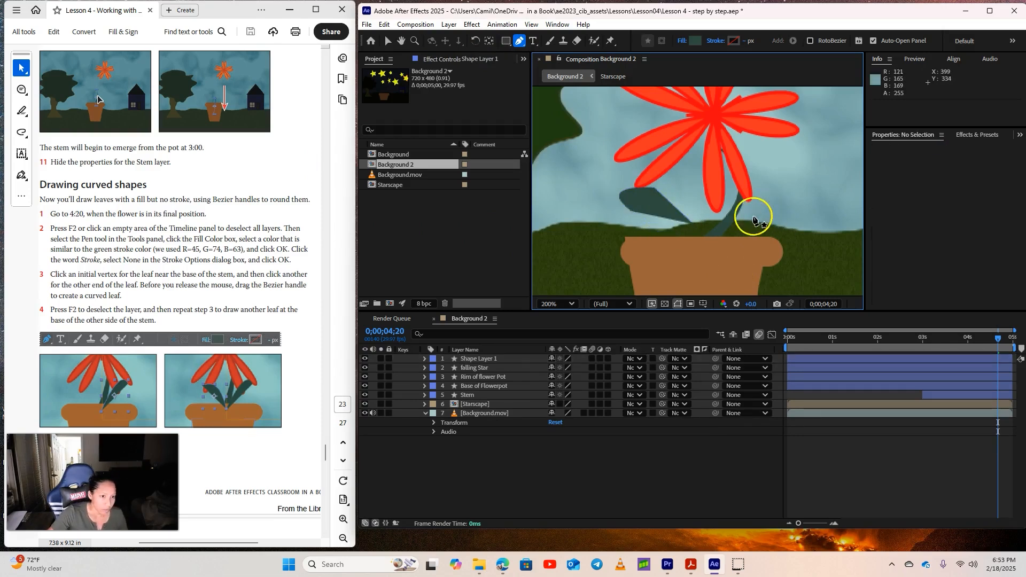
# Draw a second curved leaf from the stem's base out to the right, close its path and deselect its layer
pyautogui.click(737, 223)
pyautogui.click(787, 199)
pyautogui.click(787, 231)
pyautogui.moveTo(738, 237); pyautogui.dragTo(736, 226)
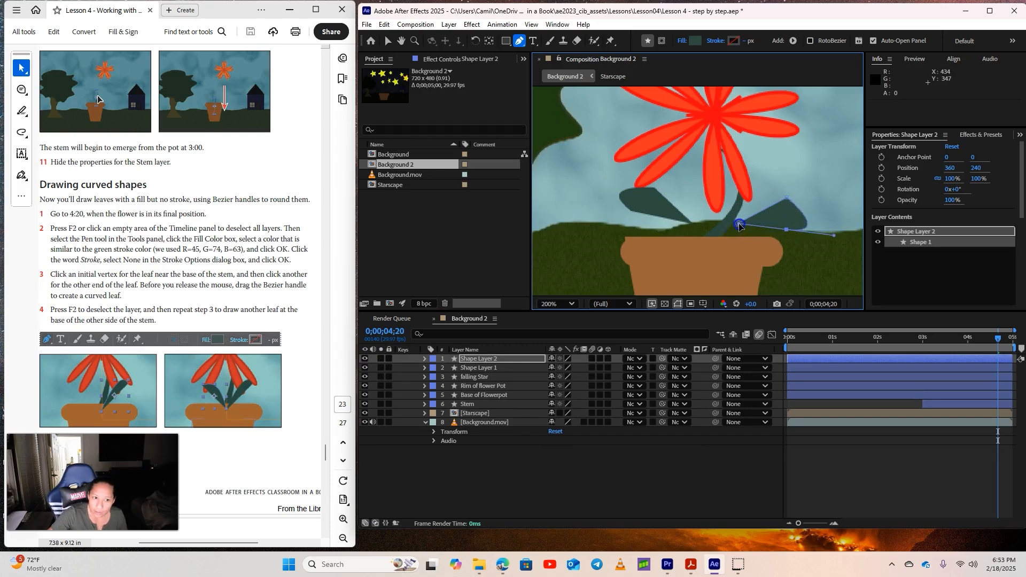
pyautogui.press('F2')
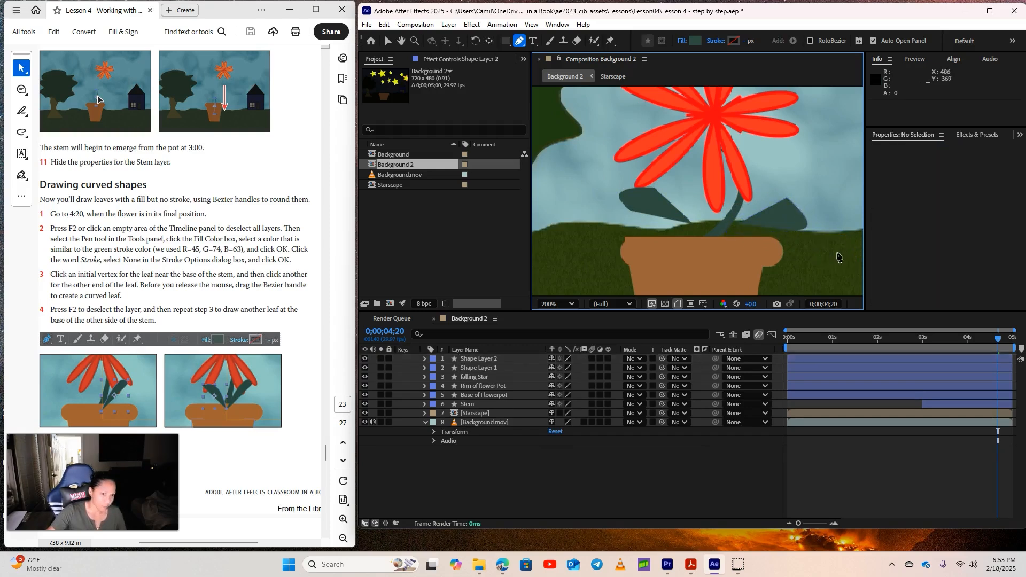
# Rename the Shape Layer 1 layer as leaf 1 and deselect it
pyautogui.scroll(-5, 206, 342)
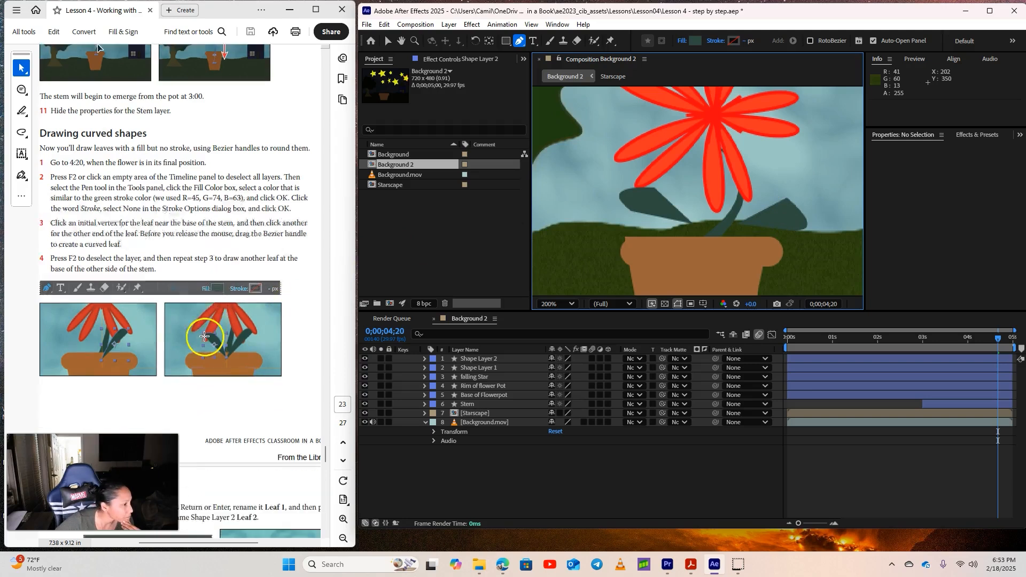
pyautogui.scroll(-1, 203, 337)
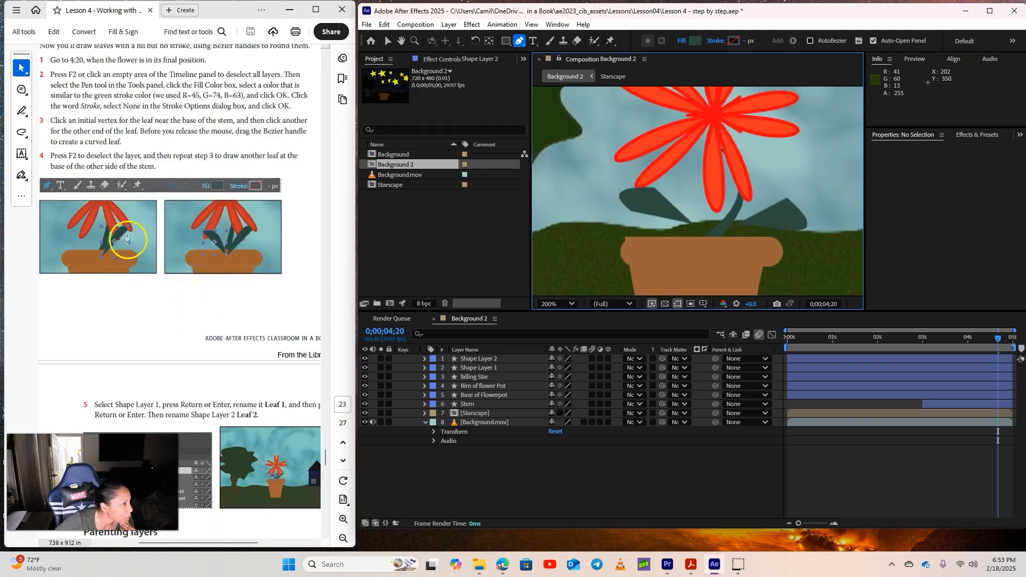
pyautogui.scroll(-5, 217, 355)
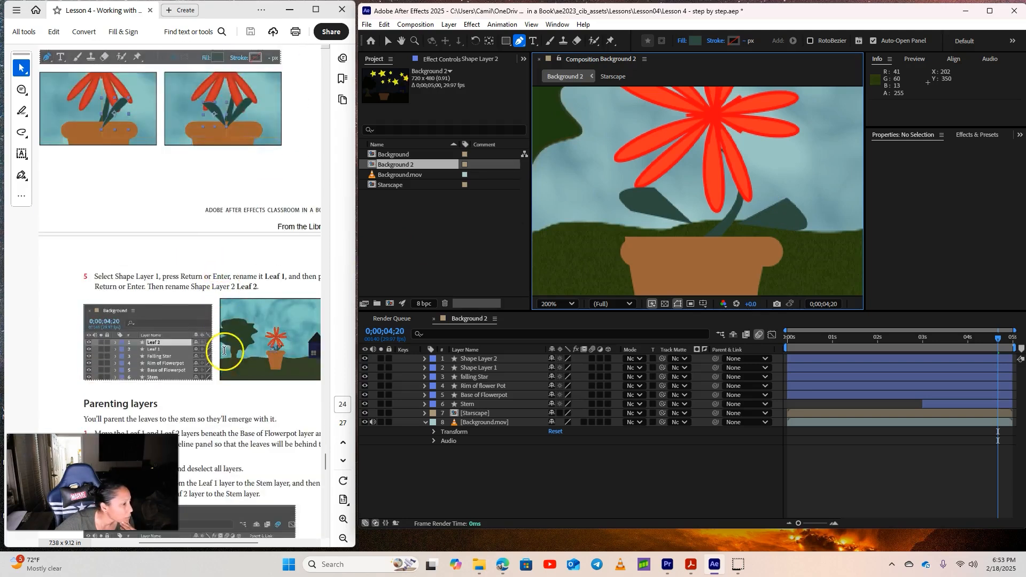
pyautogui.click(476, 368)
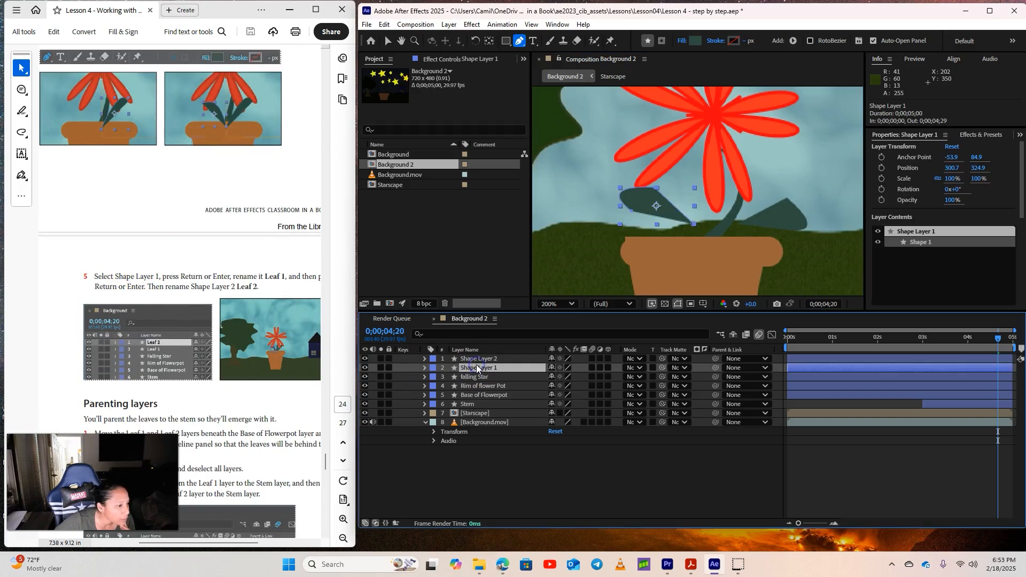
pyautogui.rightClick(476, 368)
pyautogui.click(521, 364)
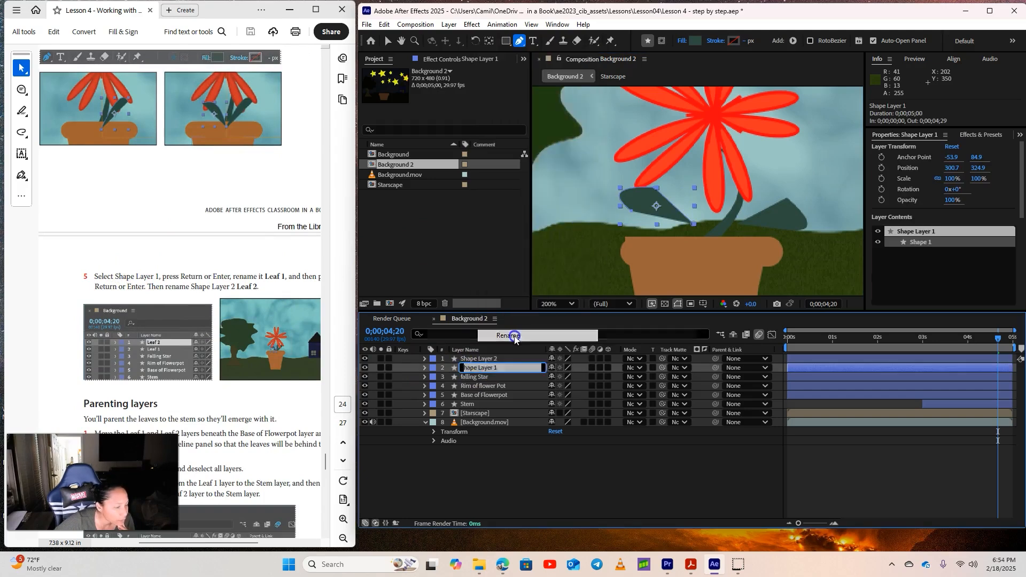
pyautogui.write('leaf')
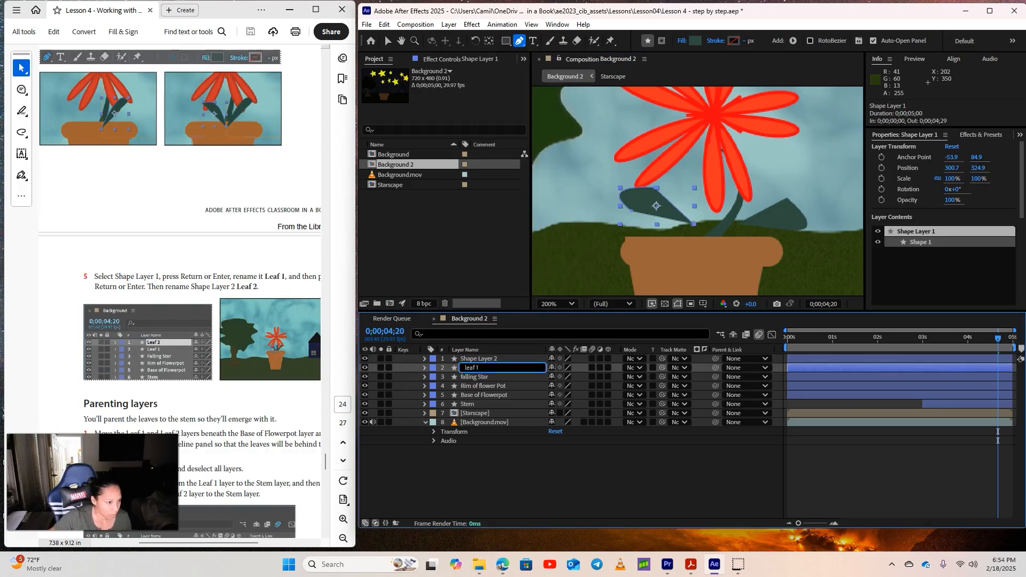
pyautogui.click(550, 474)
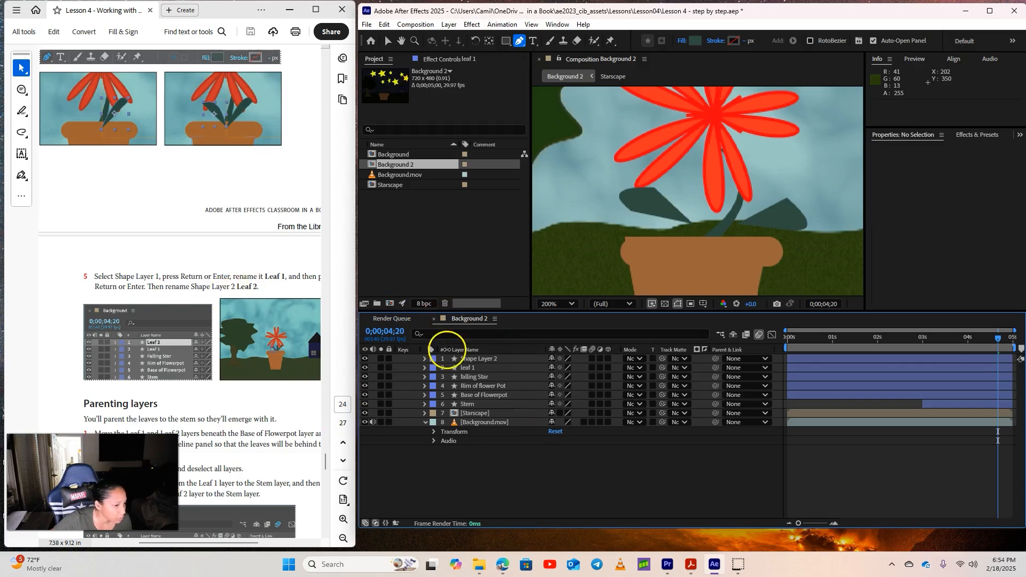
# Rename the Shape Layer 2 layer as leaf 2
pyautogui.click(472, 359)
pyautogui.rightClick(478, 359)
pyautogui.click(533, 326)
pyautogui.write('leaf 2')
pyautogui.press('Return')
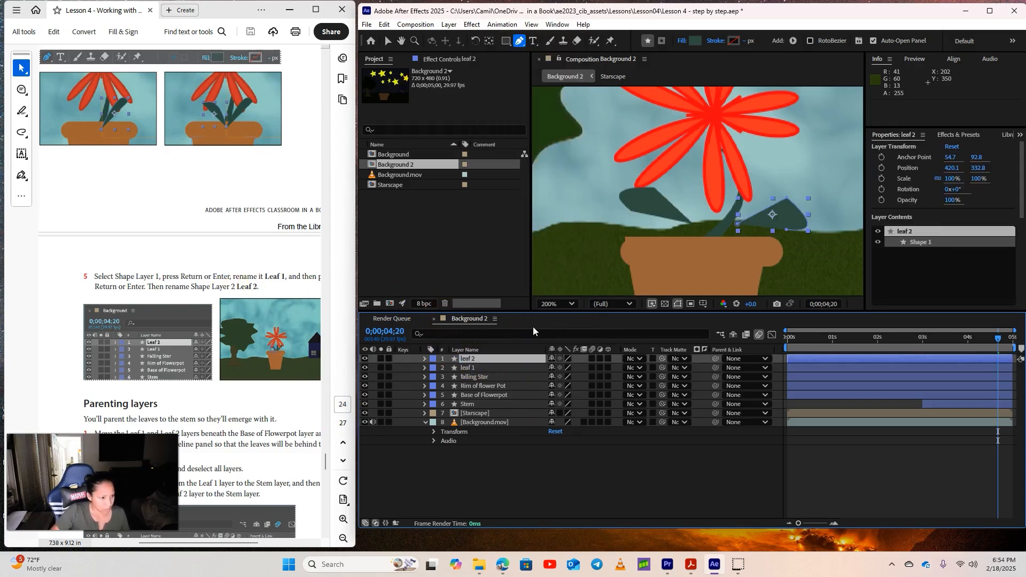
# Move the leaf 1 and leaf 2 layers together beneath the Base of Flowerpot layer and above the Stem layer
pyautogui.scroll(-3, 236, 439)
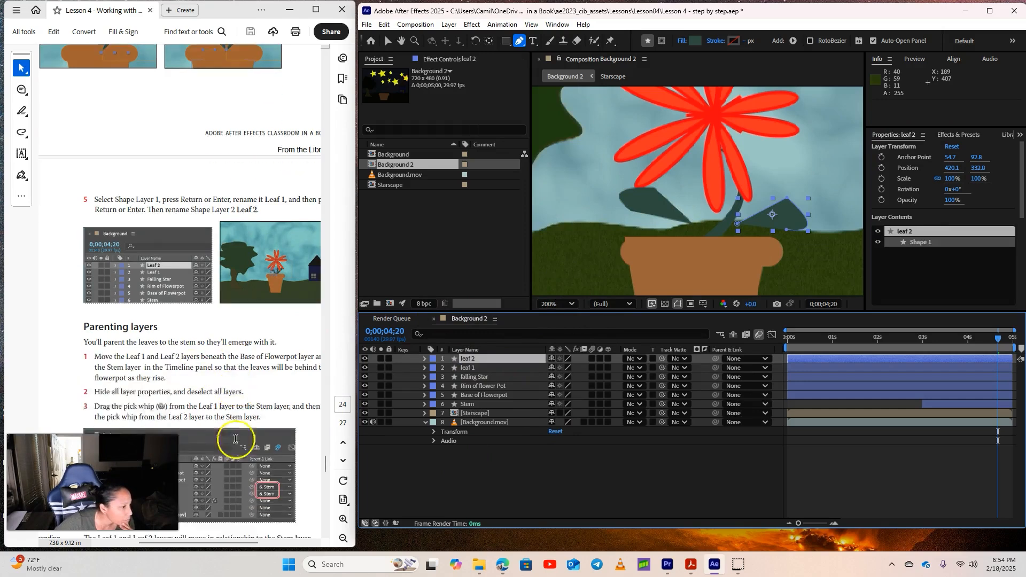
pyautogui.scroll(-2, 219, 406)
pyautogui.hscroll(2, 219, 406)
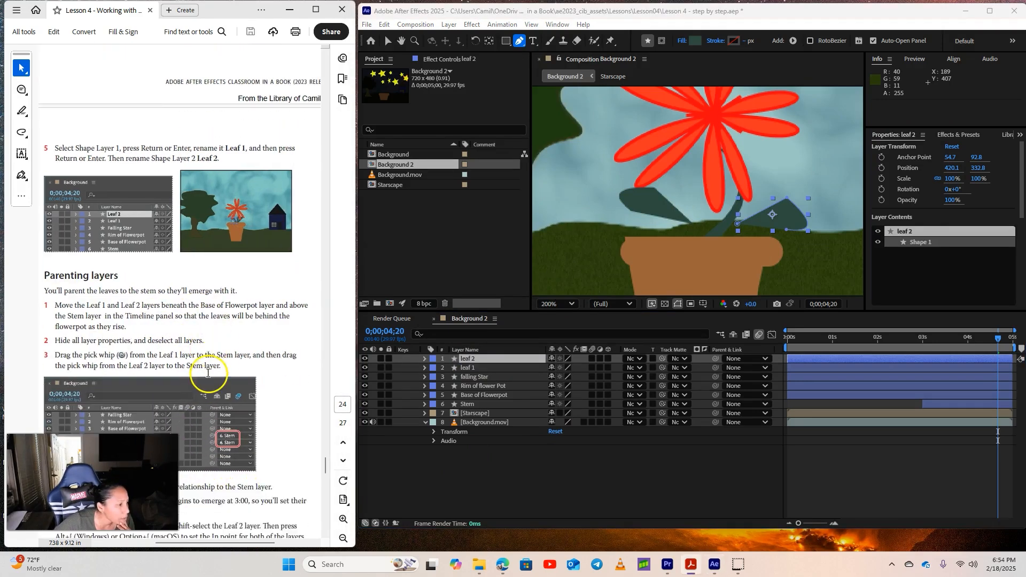
pyautogui.scroll(-1, 207, 373)
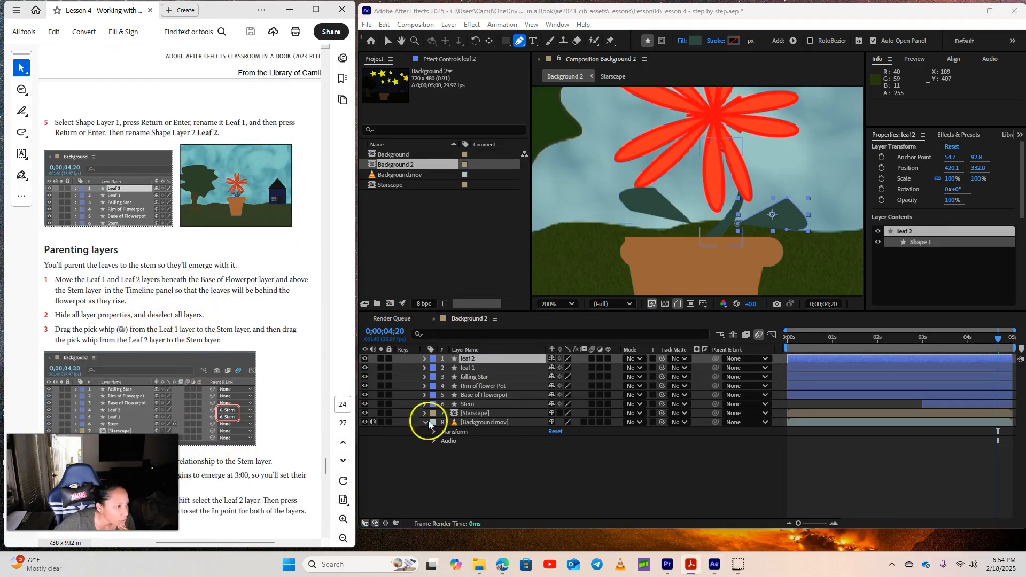
pyautogui.click(470, 476)
pyautogui.click(477, 359)
pyautogui.keyDown('shift'); pyautogui.click(476, 368); pyautogui.keyUp('shift')
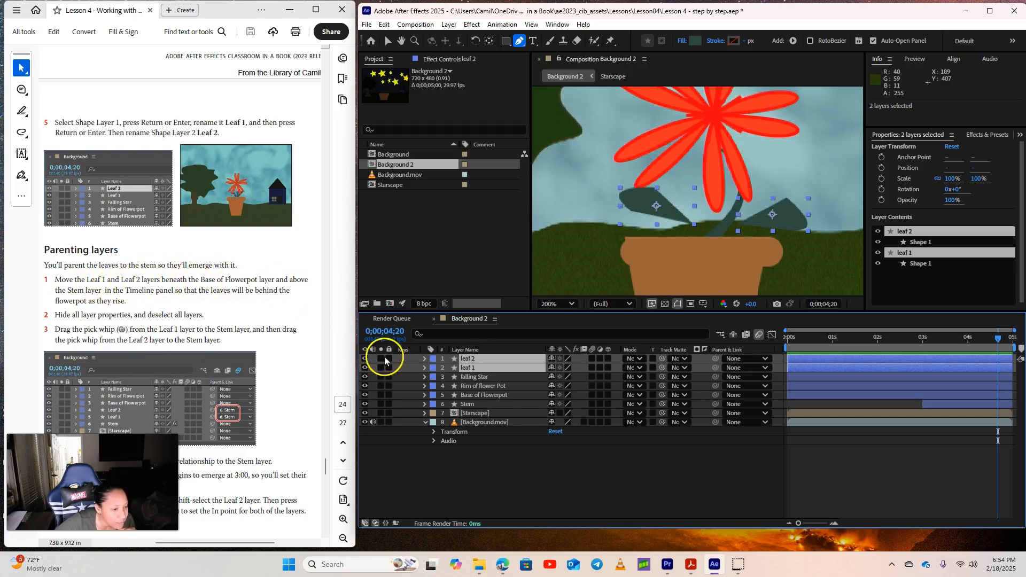
pyautogui.moveTo(483, 363); pyautogui.dragTo(485, 399)
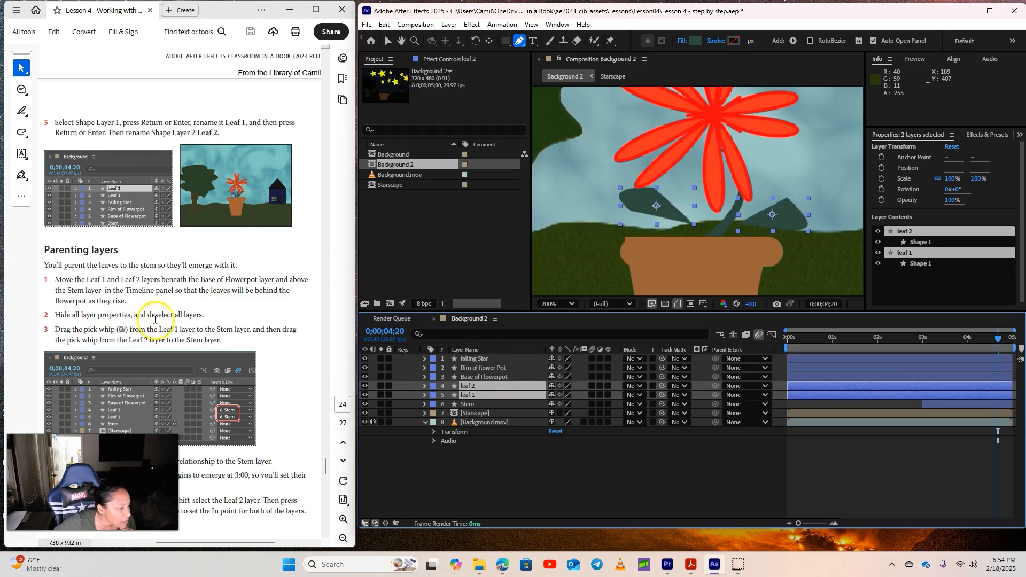
# Deselect all layers and hide the properties of the Background.mov layer
pyautogui.click(477, 479)
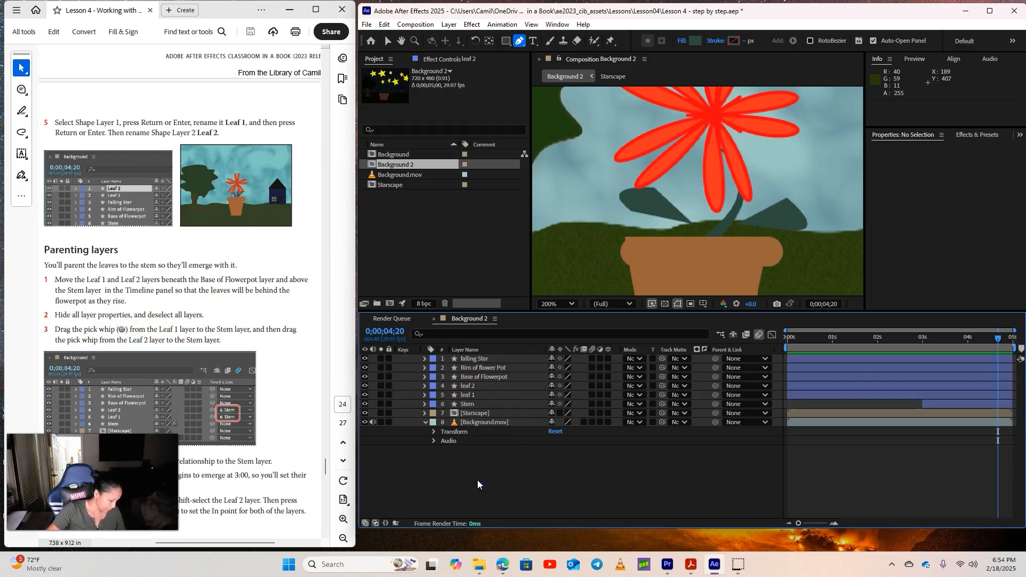
pyautogui.click(425, 423)
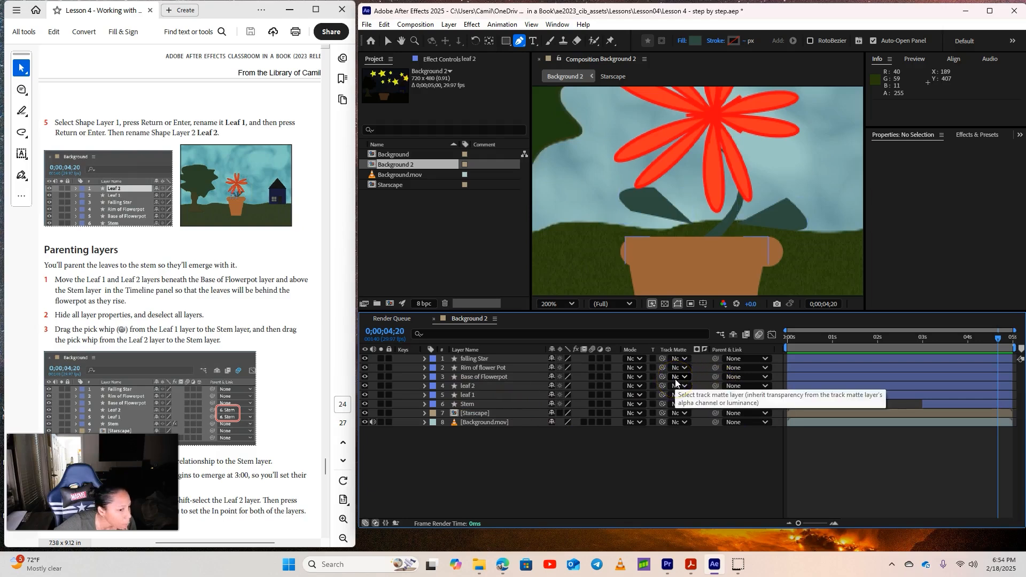
pyautogui.click(657, 385)
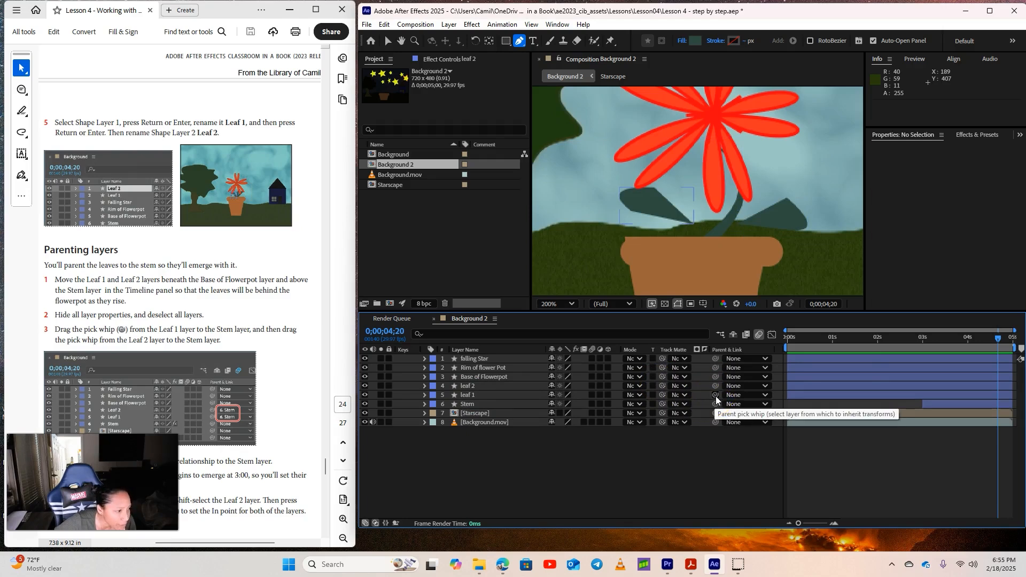
# Parent the leaf 1 layer and the leaf 2 layer to the Stem layer
pyautogui.moveTo(716, 397); pyautogui.dragTo(742, 406)
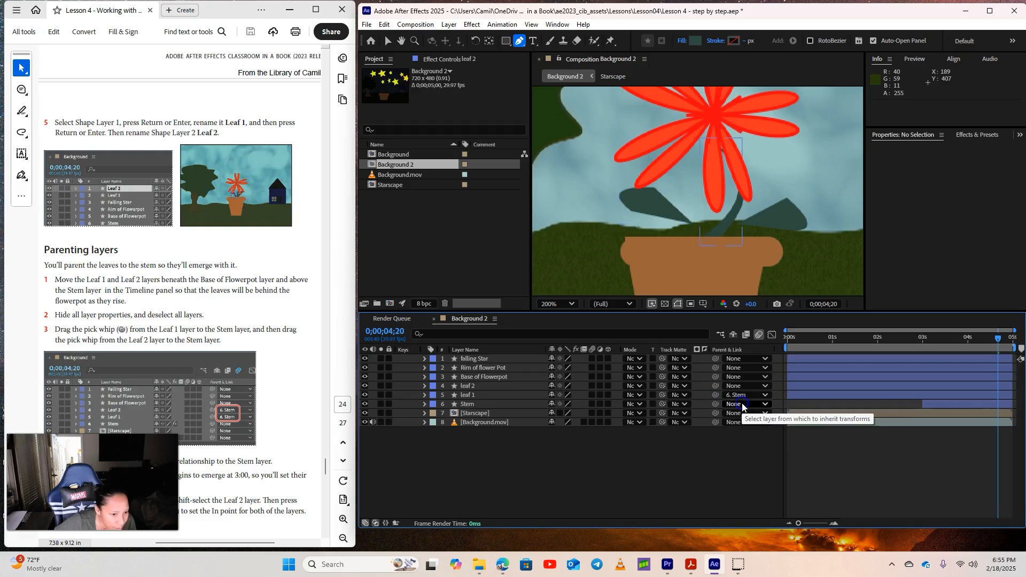
pyautogui.click(717, 396)
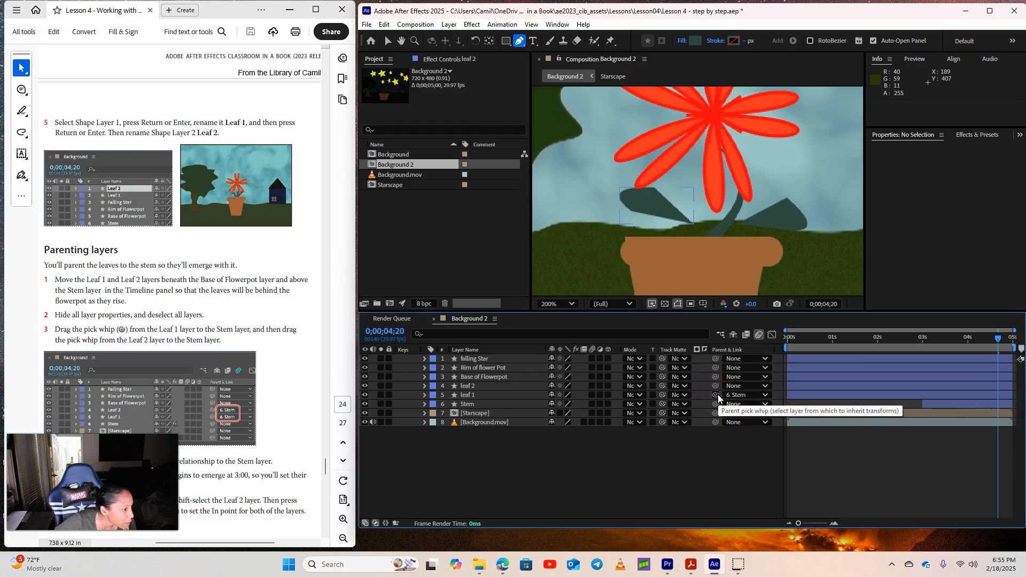
pyautogui.click(715, 387)
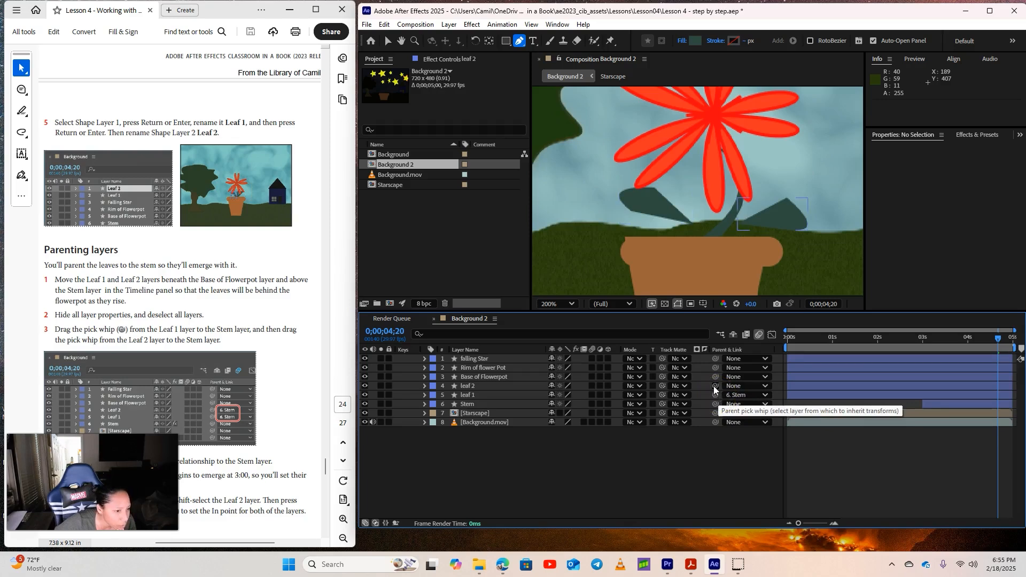
pyautogui.moveTo(715, 388); pyautogui.dragTo(737, 407)
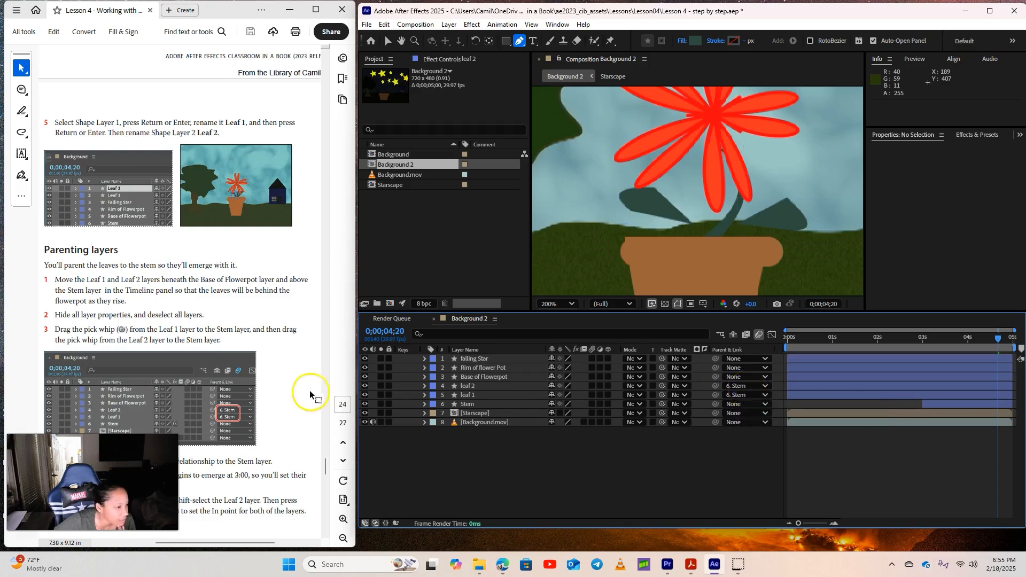
# Go to 0;00;03;00 in the Background 2 composition, the time when the stem begins to emerge
pyautogui.scroll(-2, 314, 390)
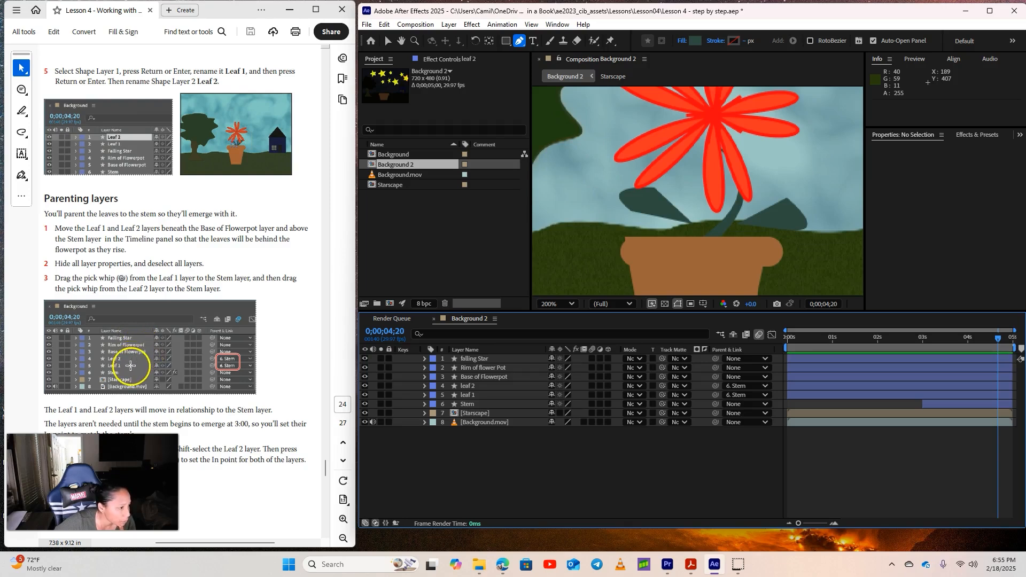
pyautogui.scroll(-2, 231, 399)
pyautogui.scroll(-5, 231, 399)
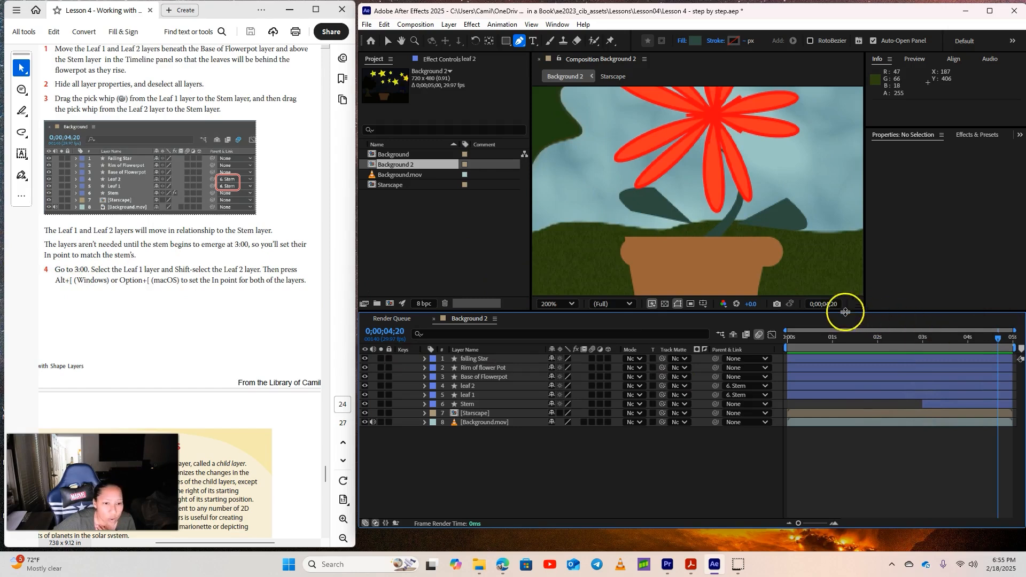
pyautogui.click(823, 304)
pyautogui.click(631, 262)
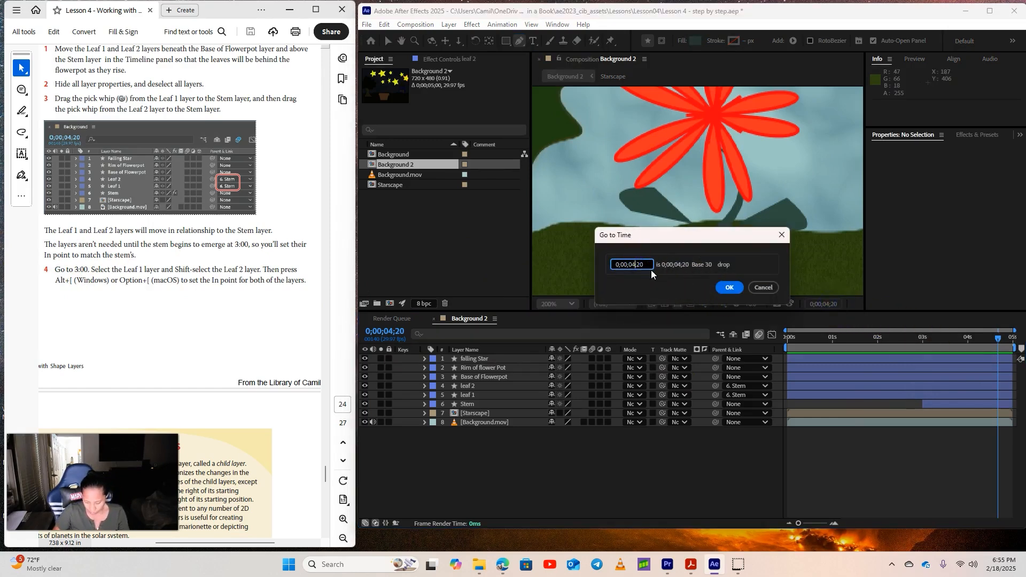
pyautogui.press('BackSpace')
pyautogui.write('3')
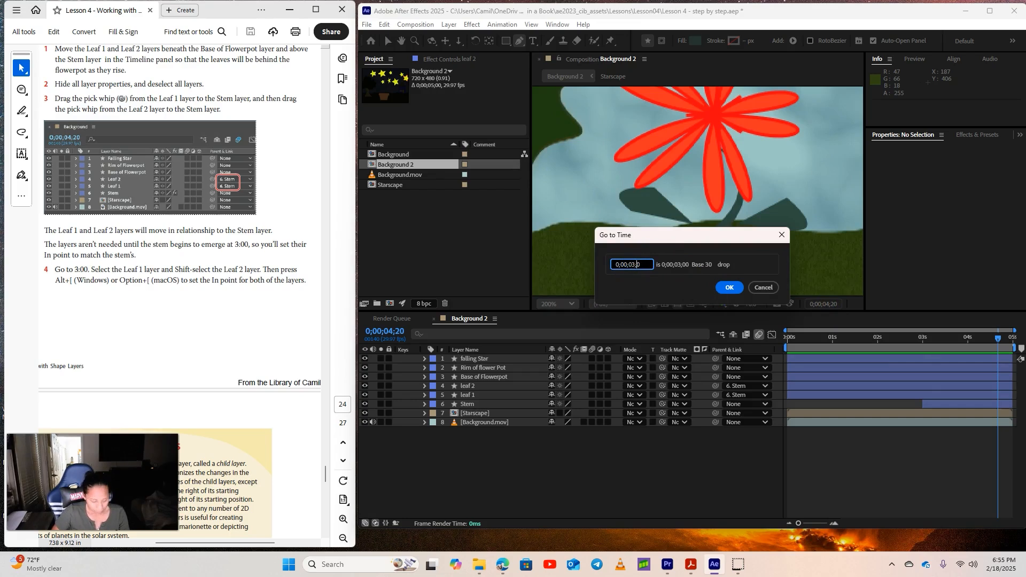
pyautogui.press('Return')
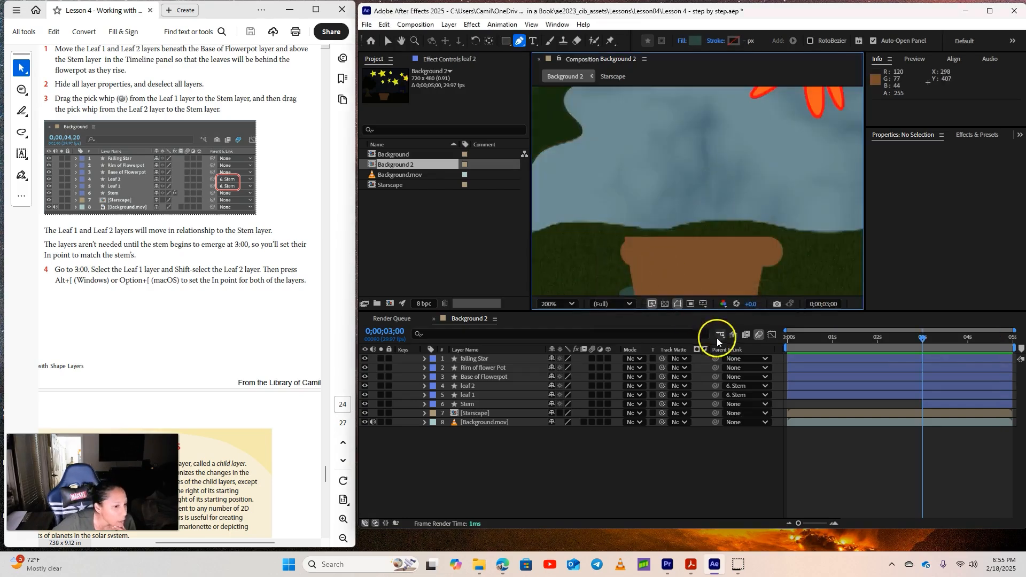
# Set the In point of both the leaf 1 and leaf 2 layers to the current time of 3:00
pyautogui.click(572, 305)
pyautogui.click(568, 320)
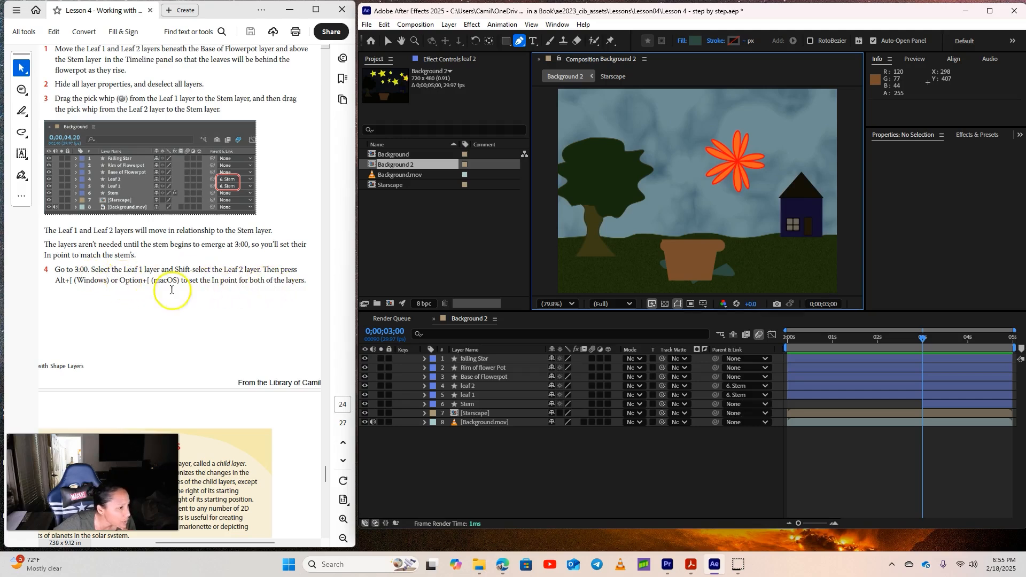
pyautogui.click(470, 395)
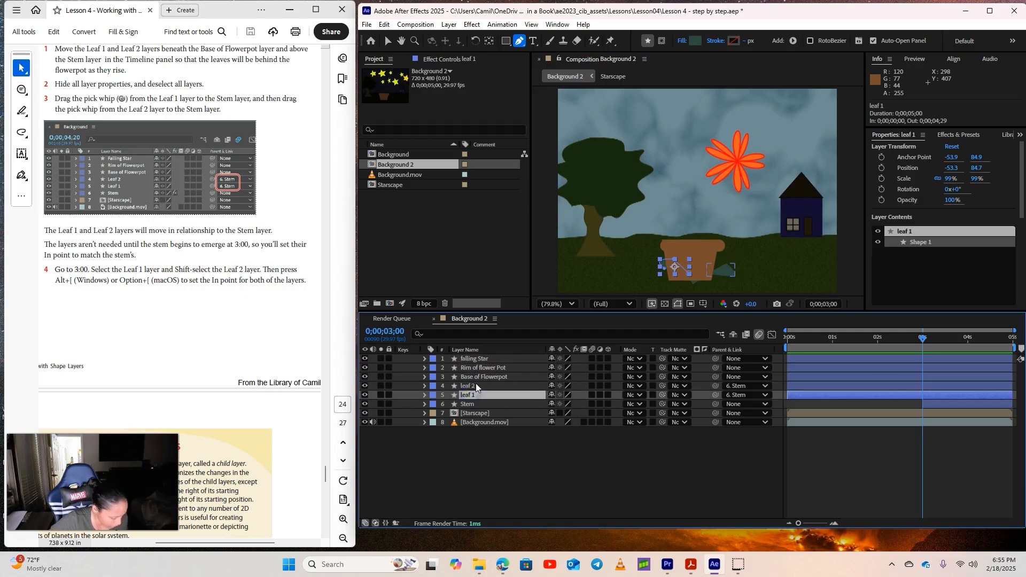
pyautogui.keyDown('shift'); pyautogui.click(476, 387); pyautogui.keyUp('shift')
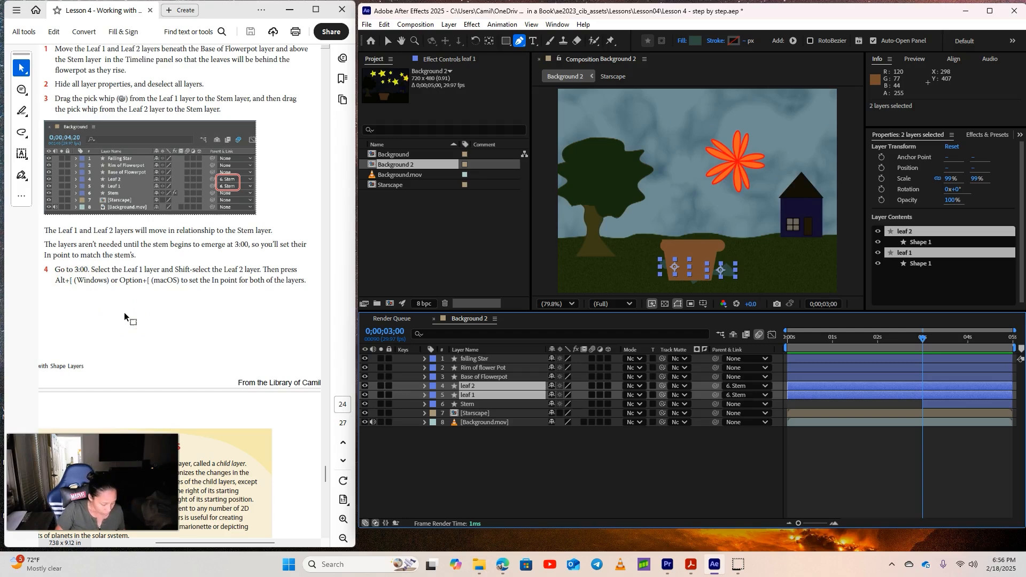
pyautogui.hotkey('alt', '[')
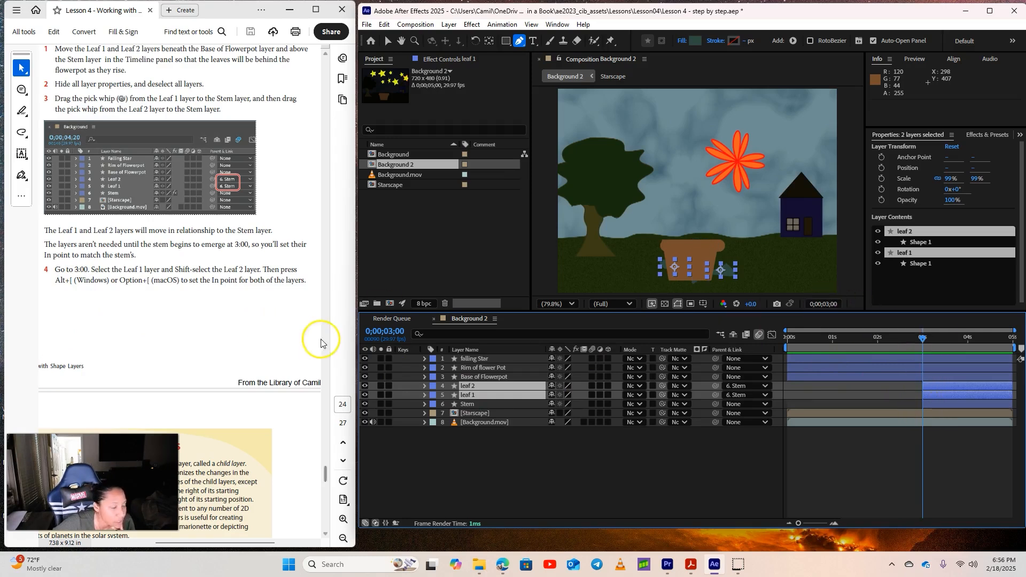
# Following the lesson's "Using nulls to connect points" section, move the current time to 0;00;04;20 to show the stem and leaves
pyautogui.scroll(-4, 195, 347)
pyautogui.scroll(-7, 195, 347)
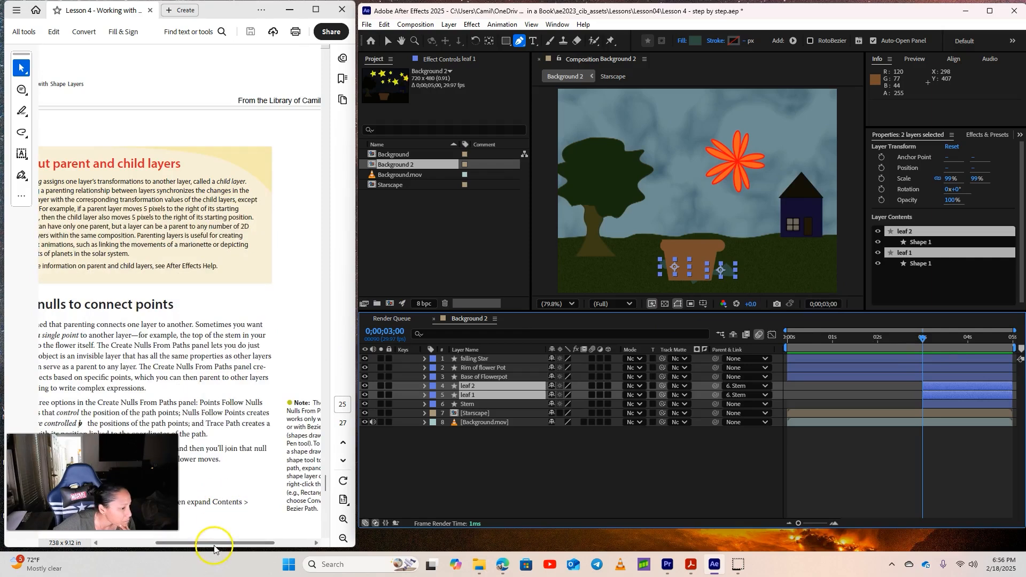
pyautogui.moveTo(217, 543); pyautogui.dragTo(199, 543)
pyautogui.scroll(7, 204, 434)
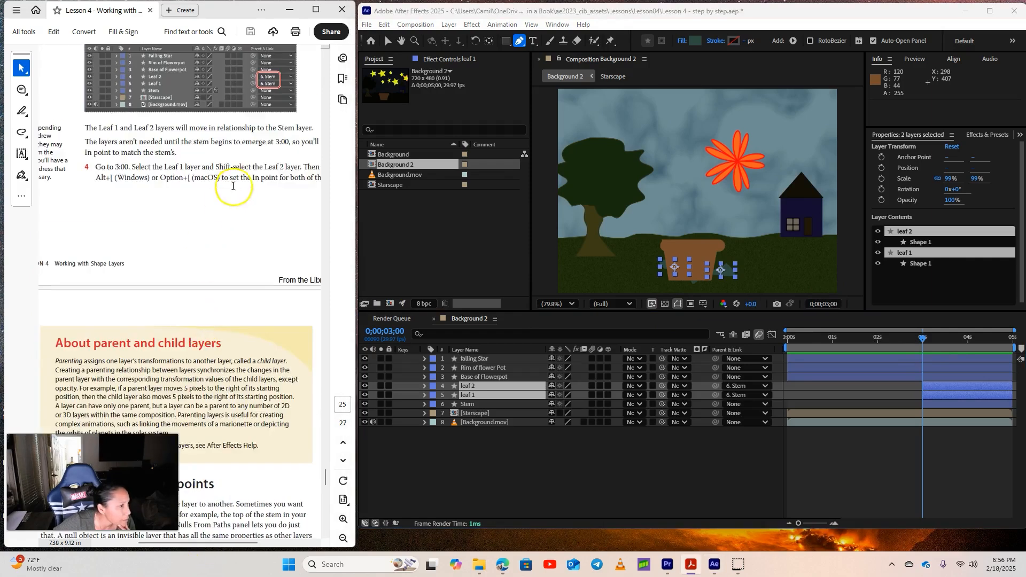
pyautogui.moveTo(226, 544)
pyautogui.mouseDown()
pyautogui.moveTo(242, 545)
pyautogui.moveTo(223, 543)
pyautogui.mouseUp()
pyautogui.scroll(-15, 229, 459)
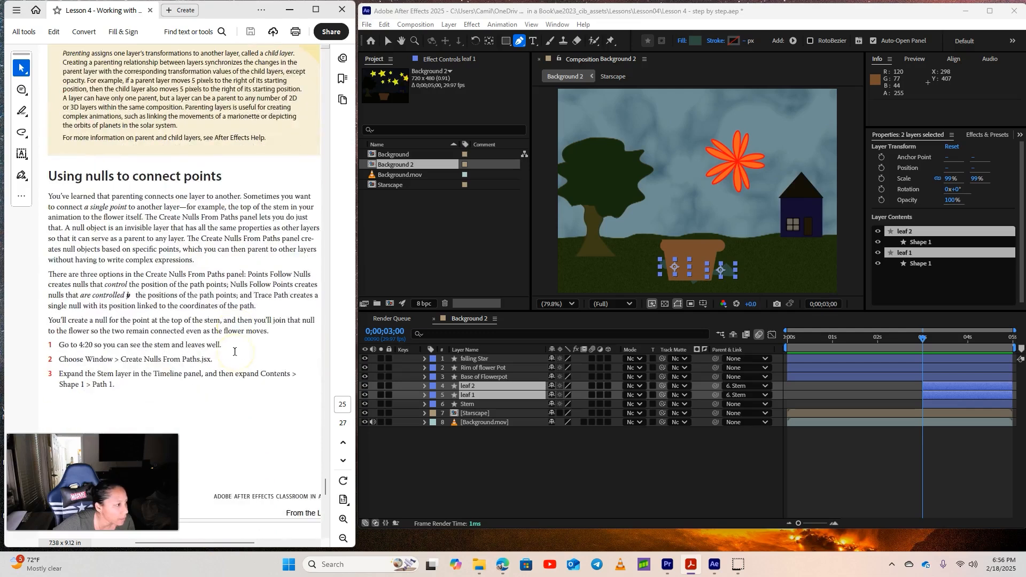
pyautogui.scroll(-1, 236, 357)
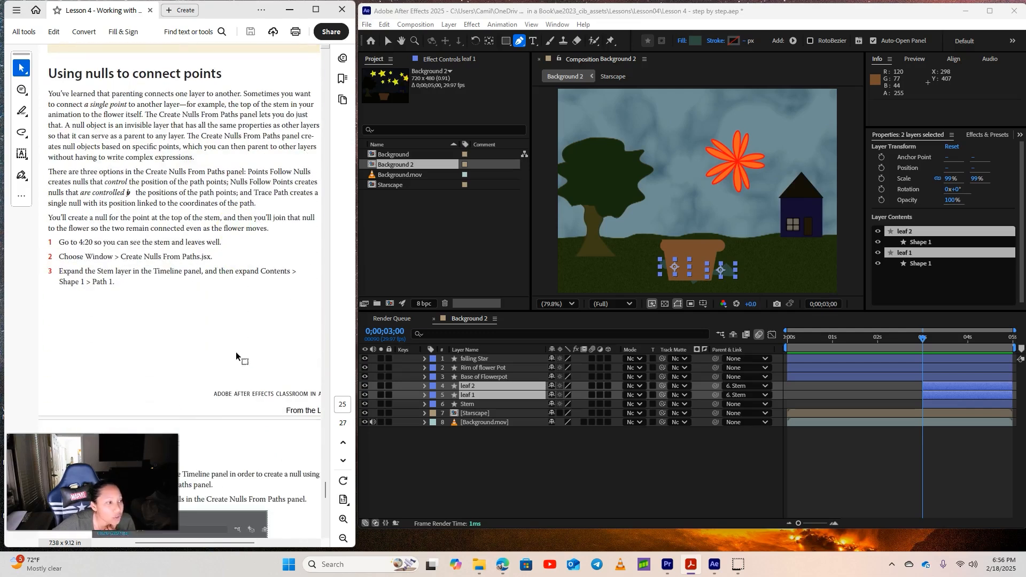
pyautogui.scroll(-1, 237, 357)
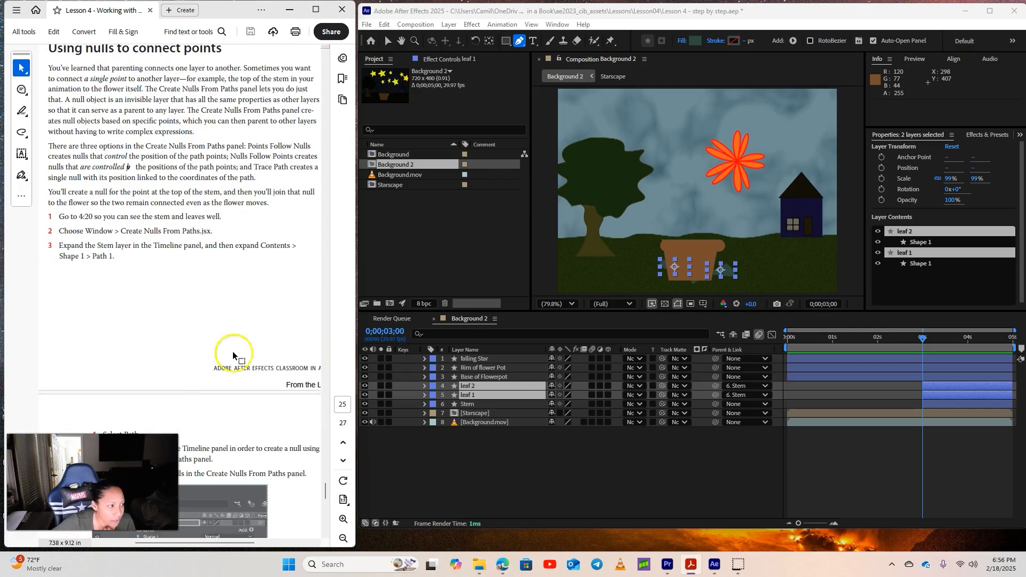
pyautogui.click(927, 339)
pyautogui.moveTo(928, 340); pyautogui.dragTo(999, 348)
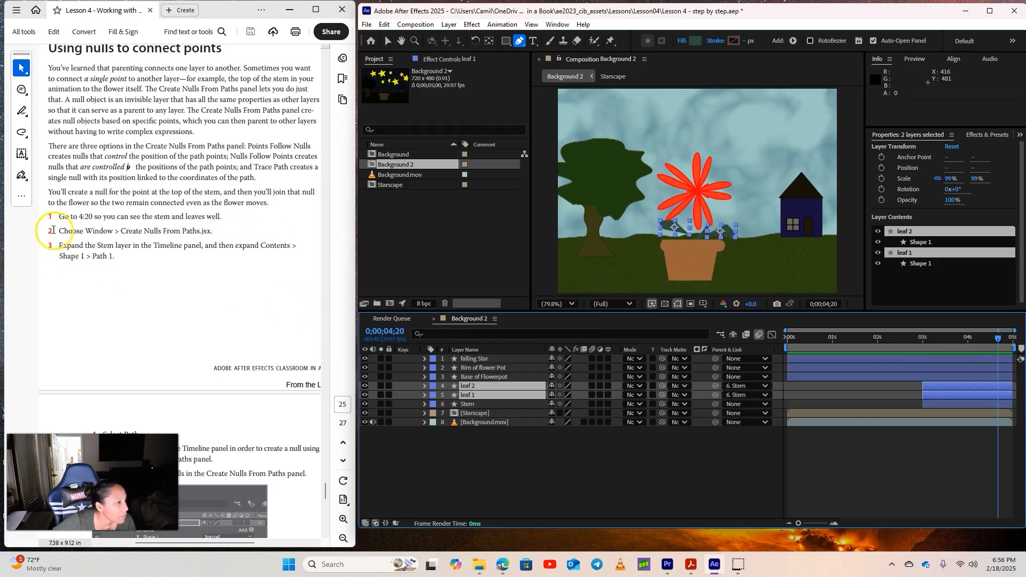
# Deselect all layers and open the Create Nulls From Paths.jsx script panel
pyautogui.click(623, 470)
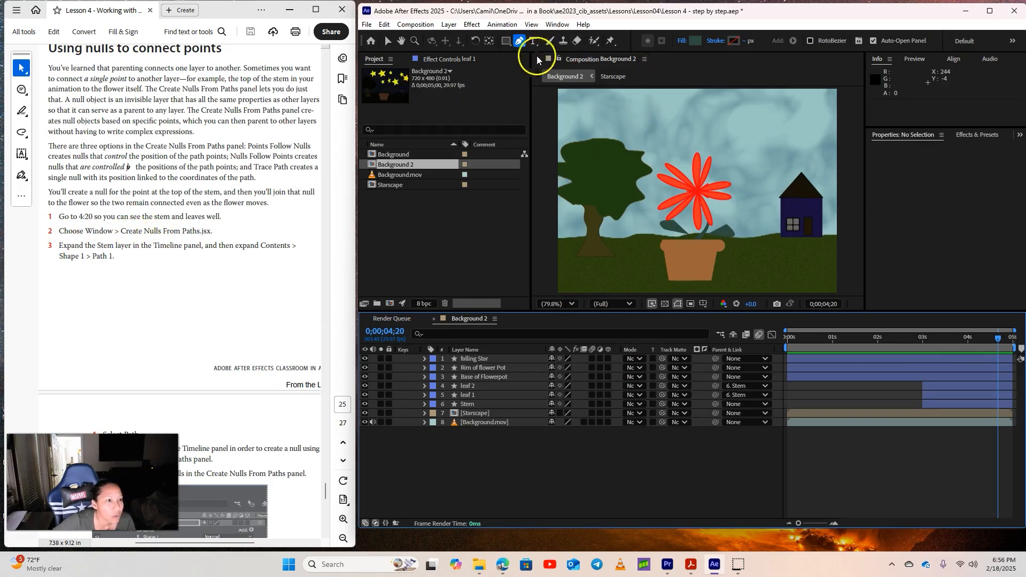
pyautogui.click(306, 63)
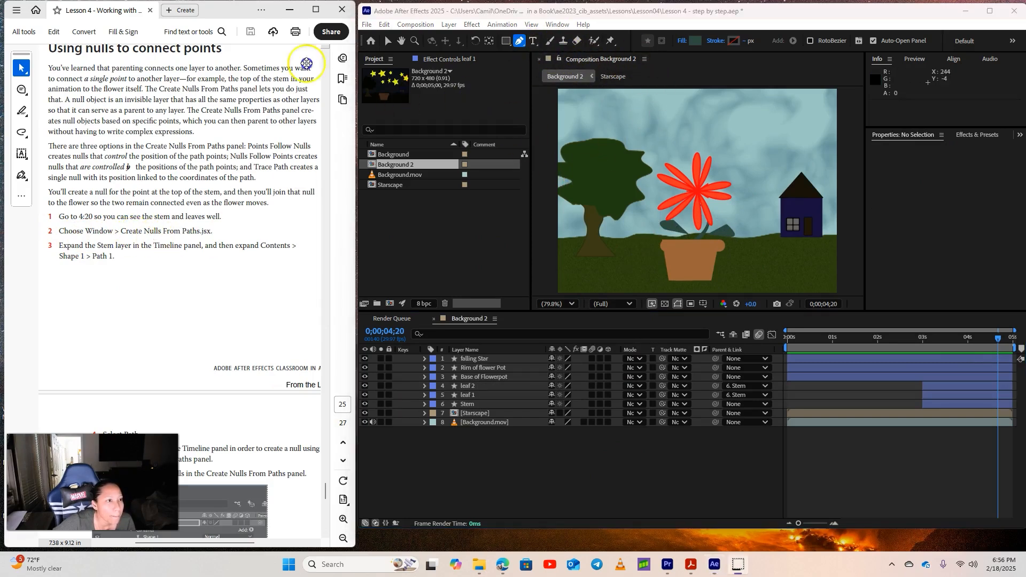
pyautogui.click(557, 24)
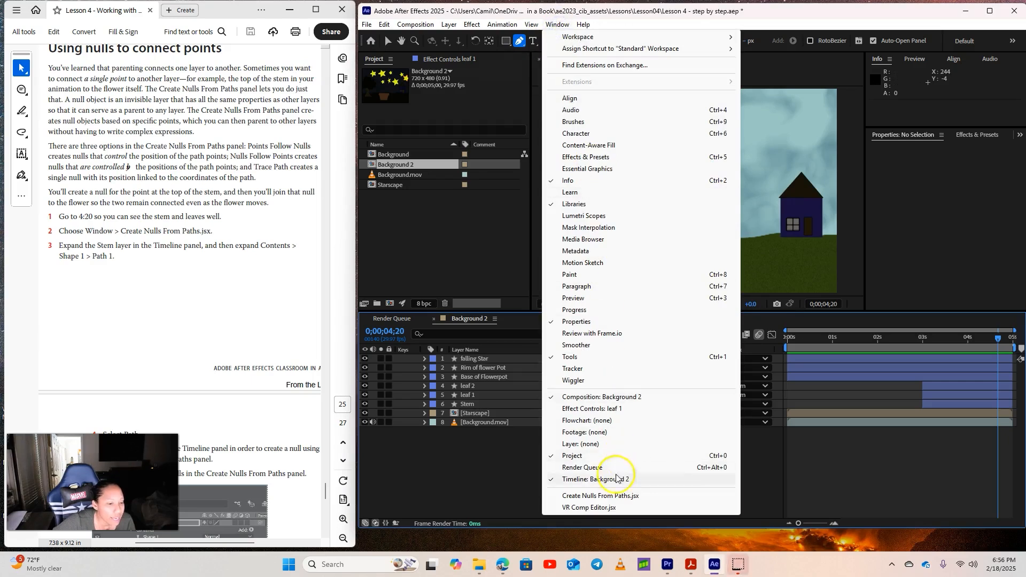
pyautogui.click(601, 496)
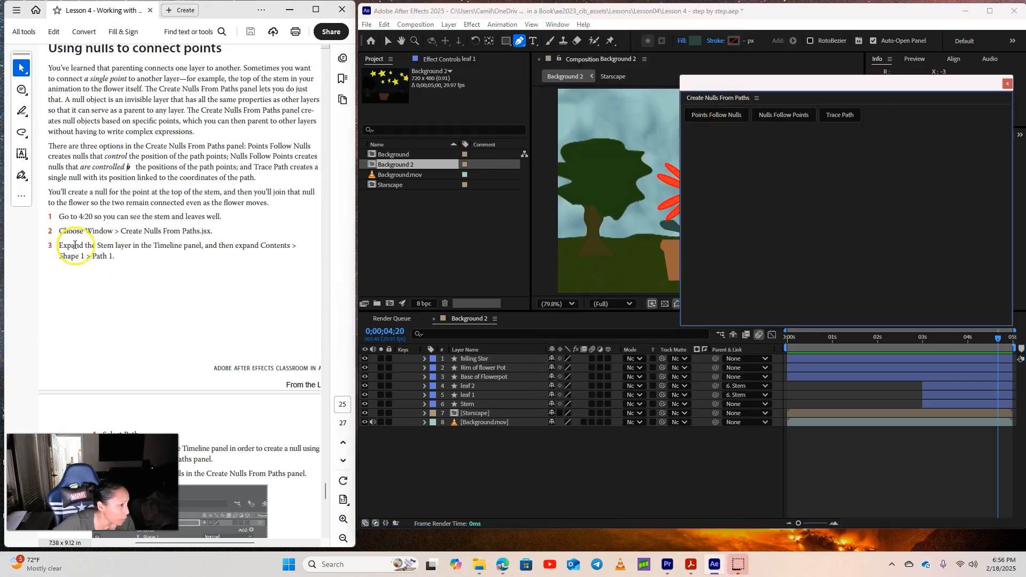
# Expand the Stem layer through Contents, Shape 1 and Path 1 to reveal its Path property
pyautogui.click(426, 405)
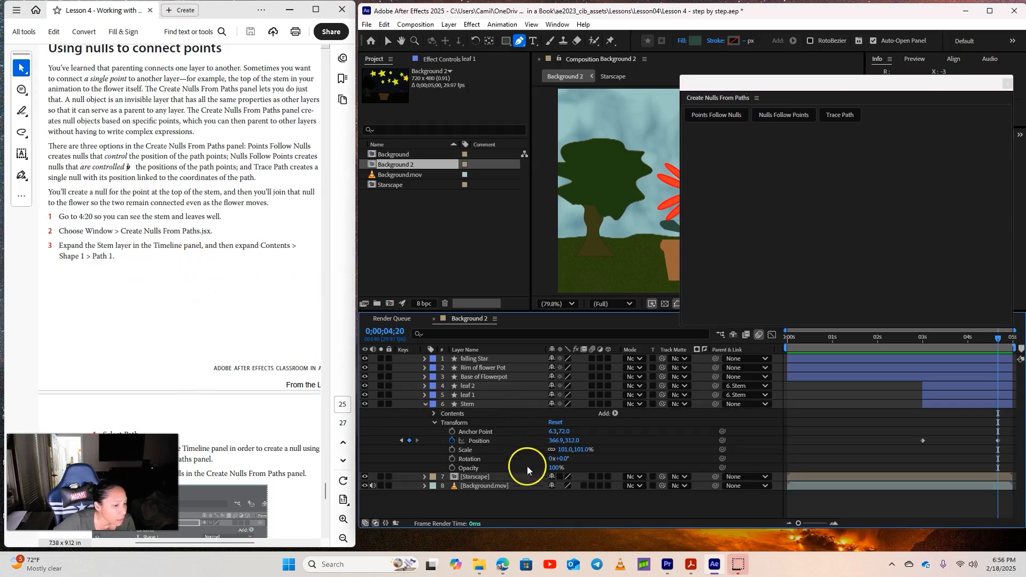
pyautogui.click(433, 414)
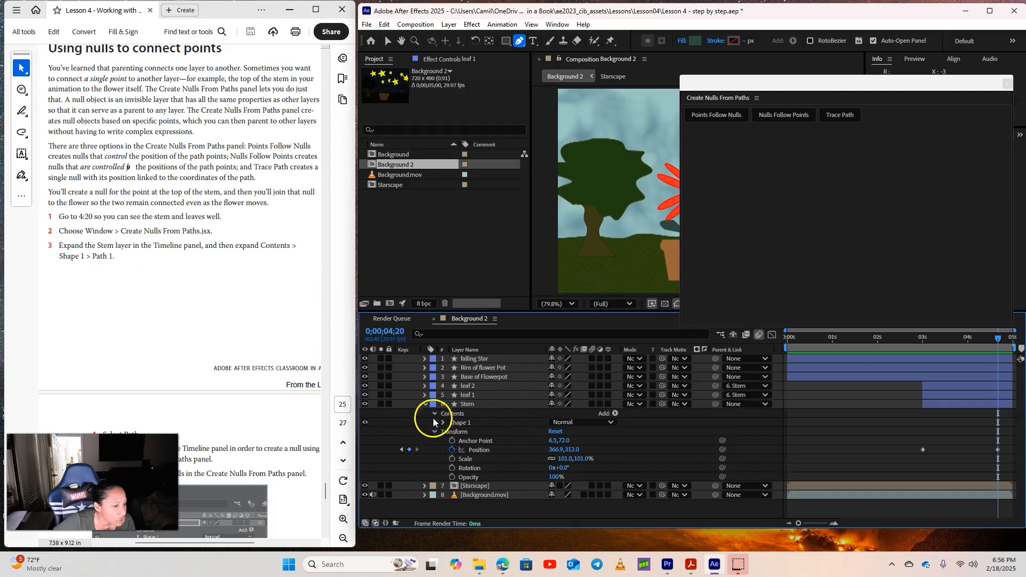
pyautogui.click(443, 423)
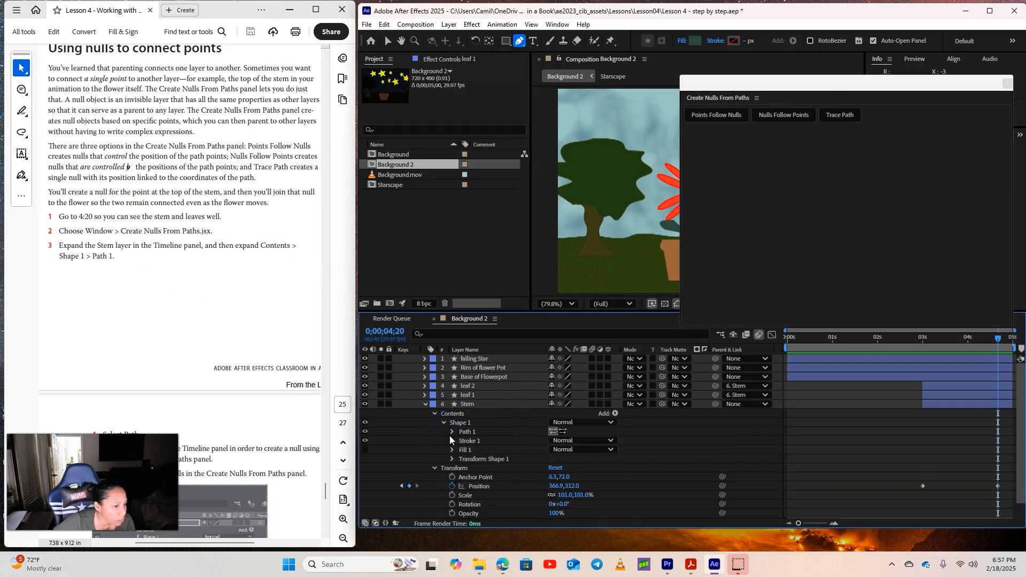
pyautogui.click(452, 432)
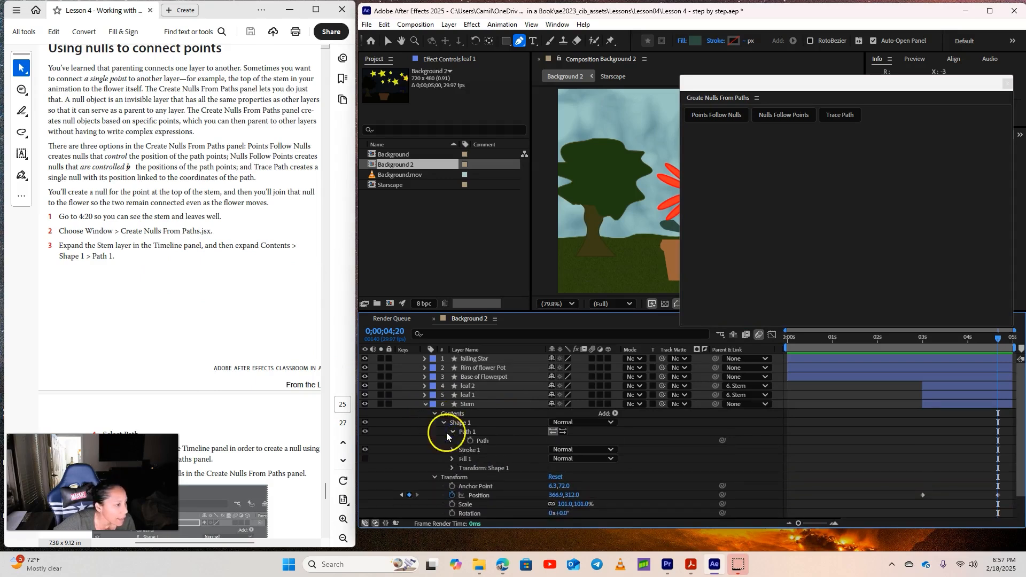
pyautogui.scroll(-3, 192, 362)
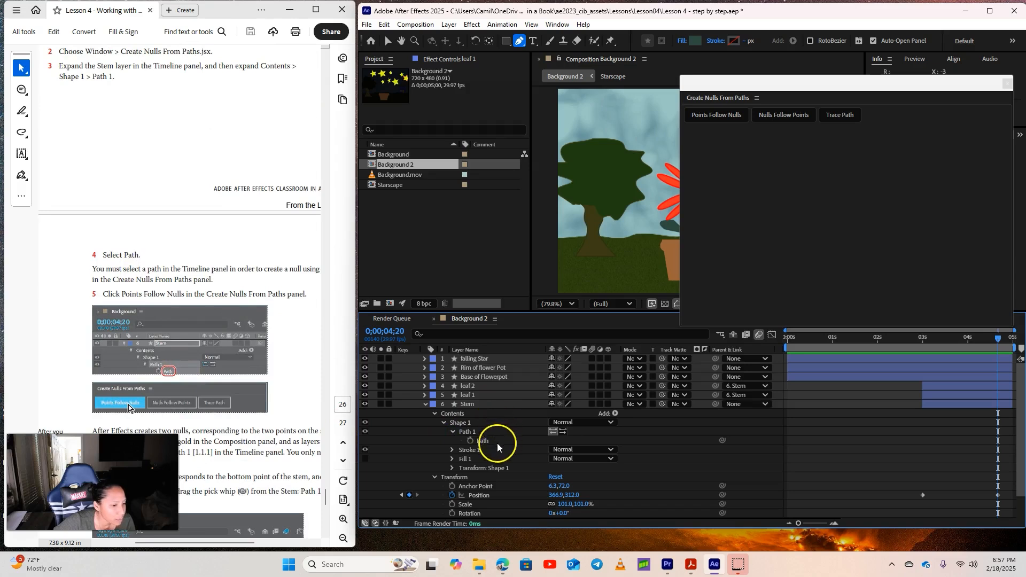
# Create null objects for the Stem layer's Path property using the Points Follow Nulls option
pyautogui.click(479, 433)
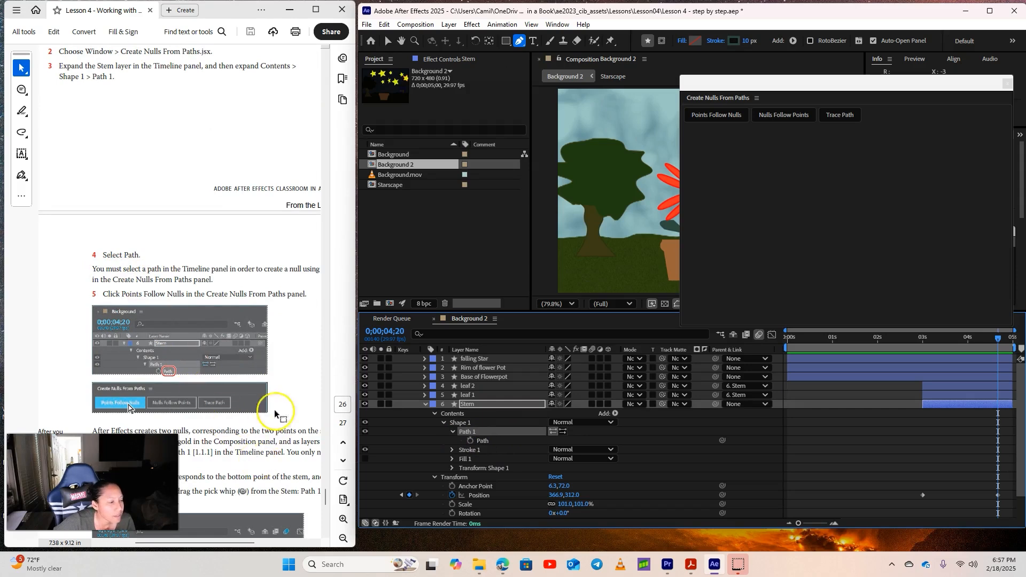
pyautogui.moveTo(229, 543)
pyautogui.mouseDown()
pyautogui.moveTo(254, 544)
pyautogui.moveTo(225, 545)
pyautogui.mouseUp()
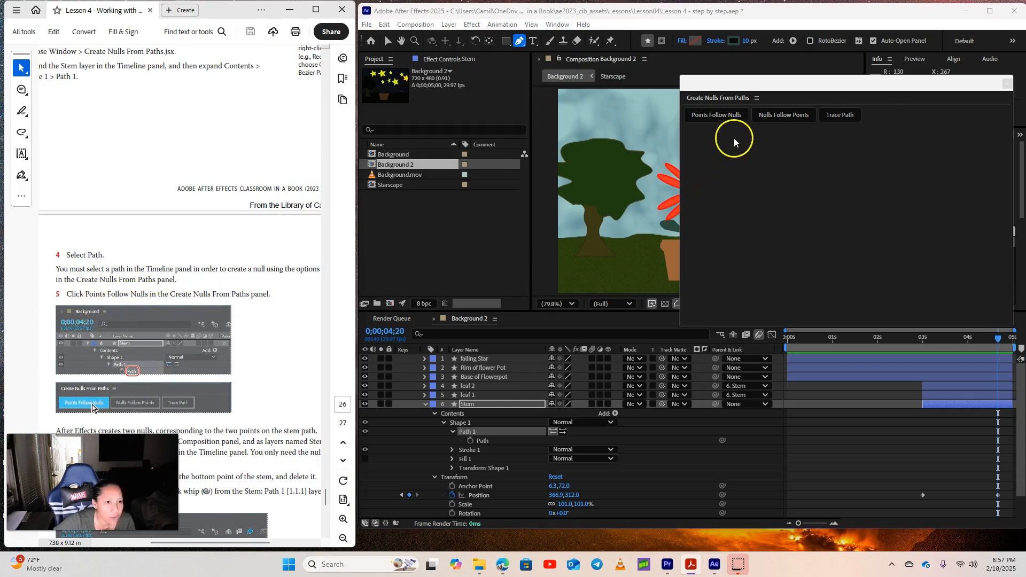
pyautogui.click(720, 120)
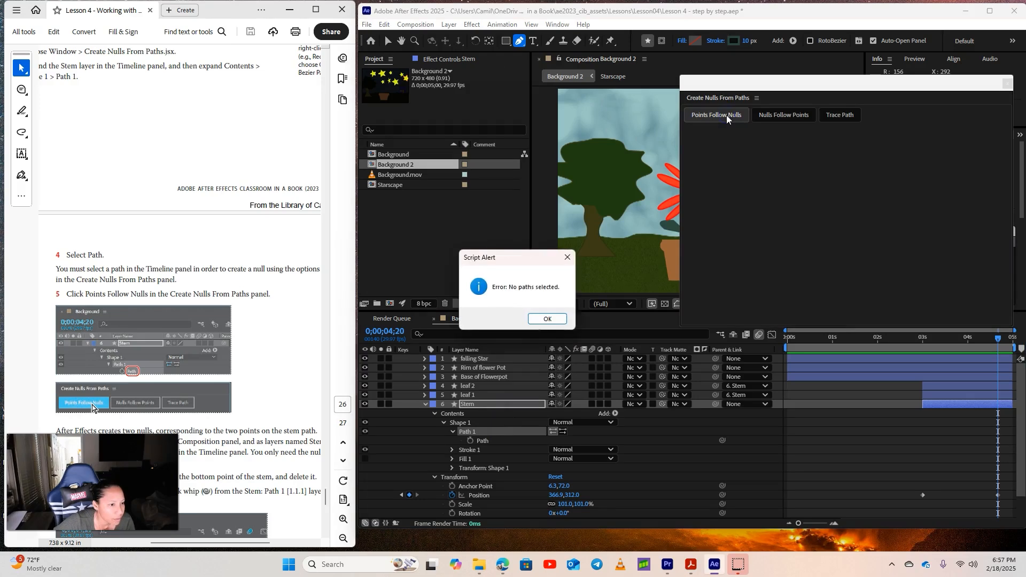
pyautogui.click(549, 316)
pyautogui.click(492, 444)
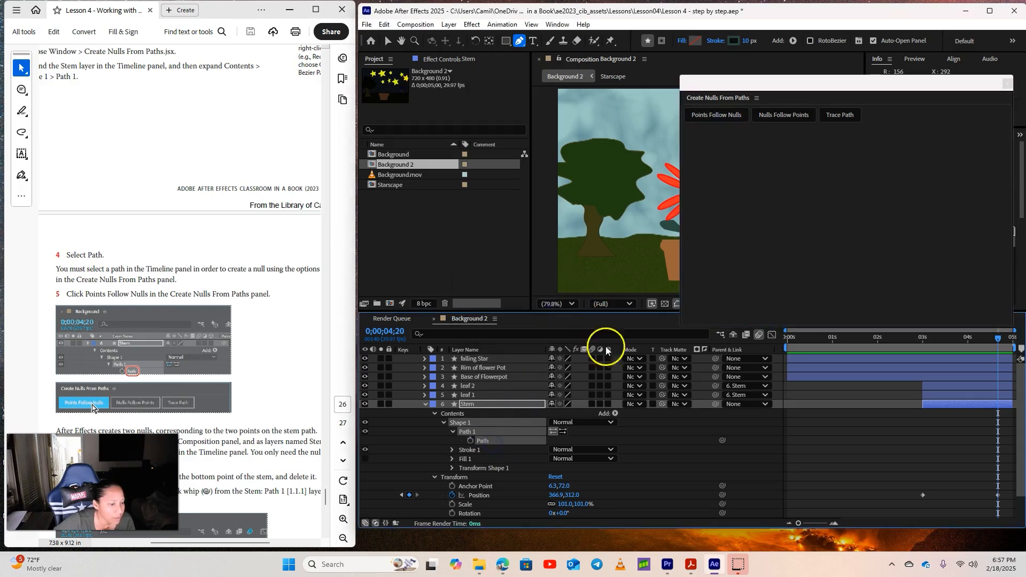
pyautogui.click(729, 120)
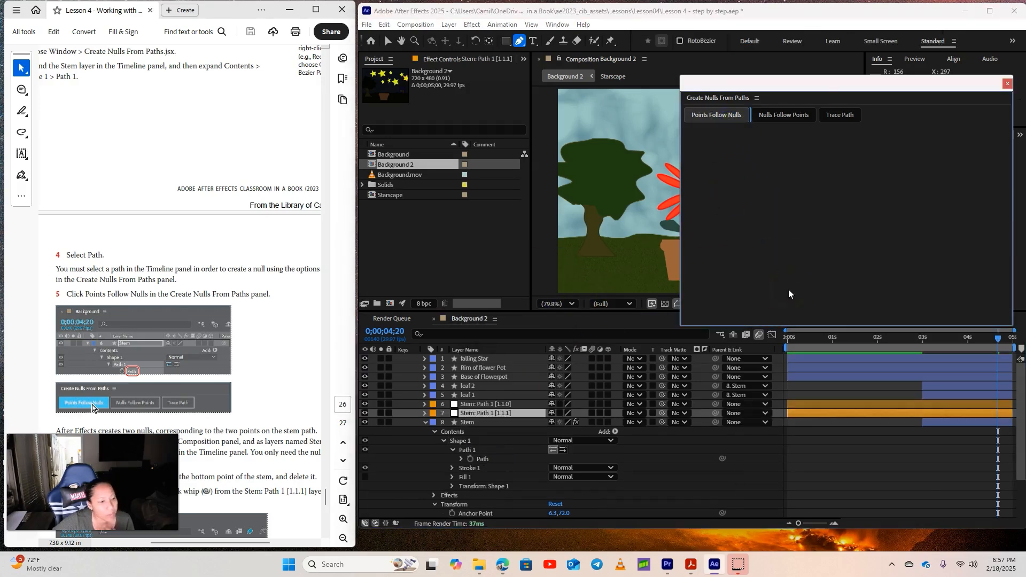
# Close the Create Nulls From Paths panel and delete the bottom stem point's null layer, Stem: Path 1 [1.1.0]
pyautogui.scroll(-5, 201, 390)
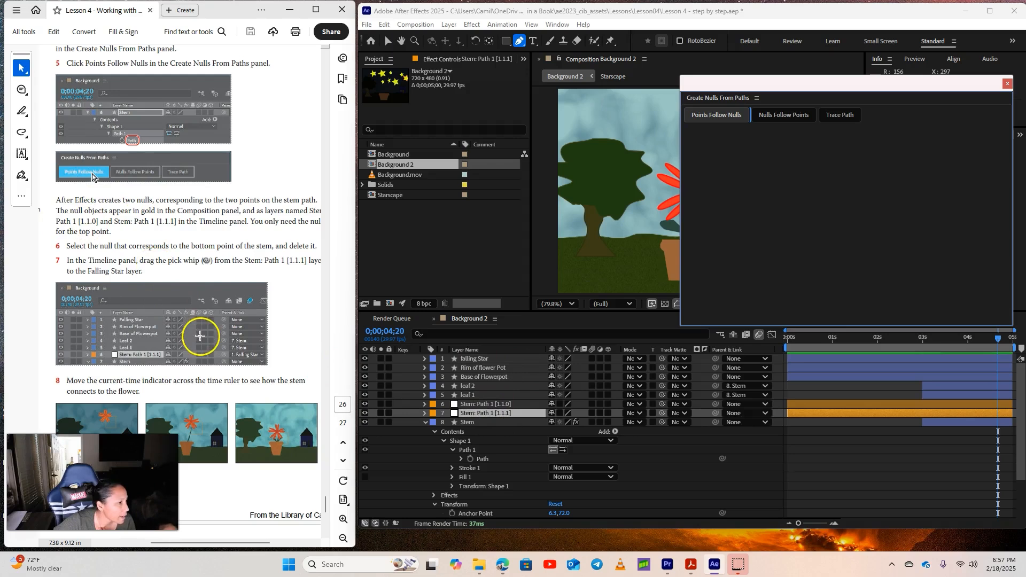
pyautogui.moveTo(202, 543); pyautogui.dragTo(208, 546)
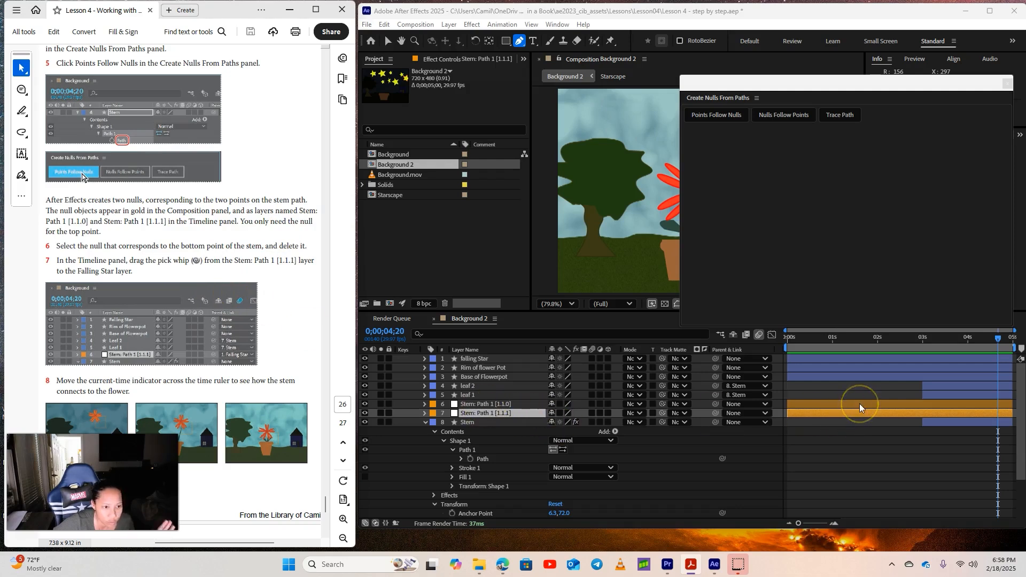
pyautogui.click(1007, 83)
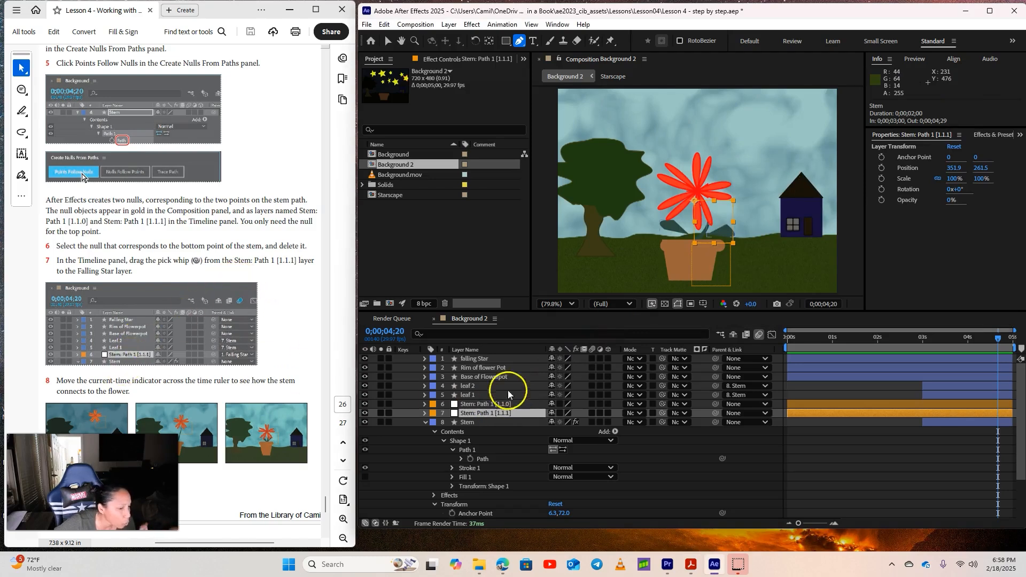
pyautogui.click(505, 405)
pyautogui.press('Delete')
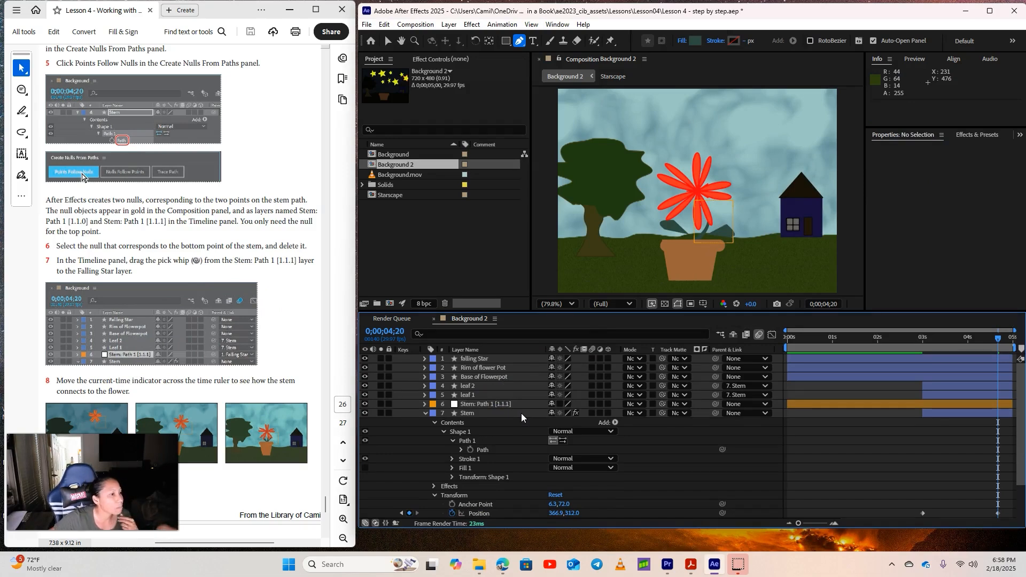
# Scrub the current time back to 0;00;04;09 to examine how the stem connects to the flower
pyautogui.scroll(-3, 161, 379)
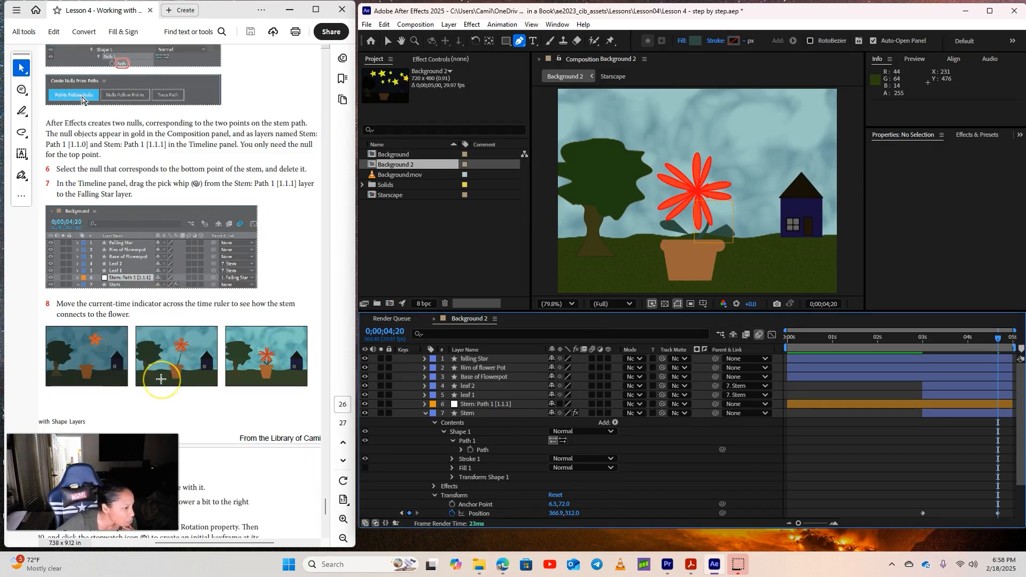
pyautogui.scroll(-1, 161, 379)
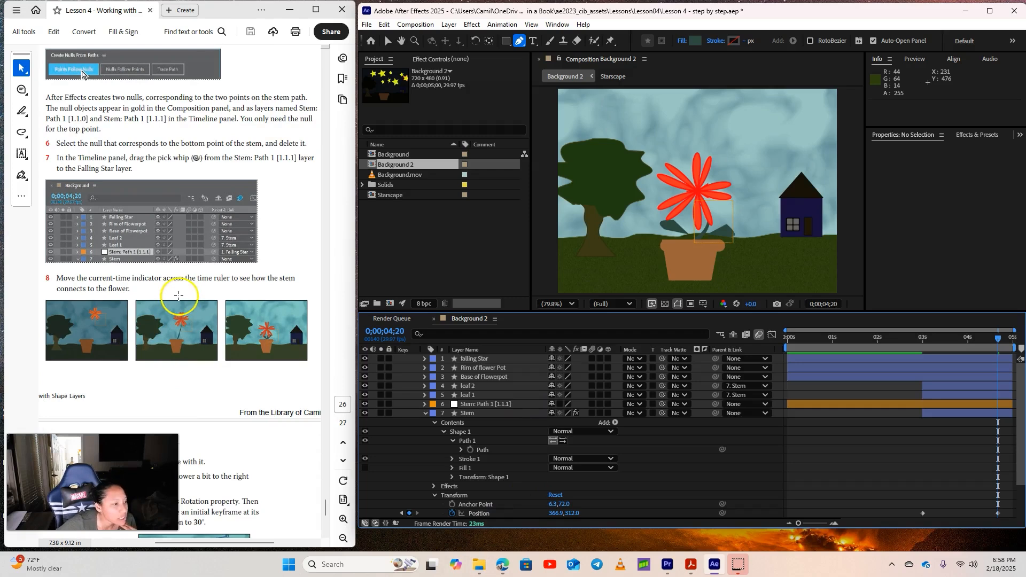
pyautogui.moveTo(997, 339); pyautogui.dragTo(982, 377)
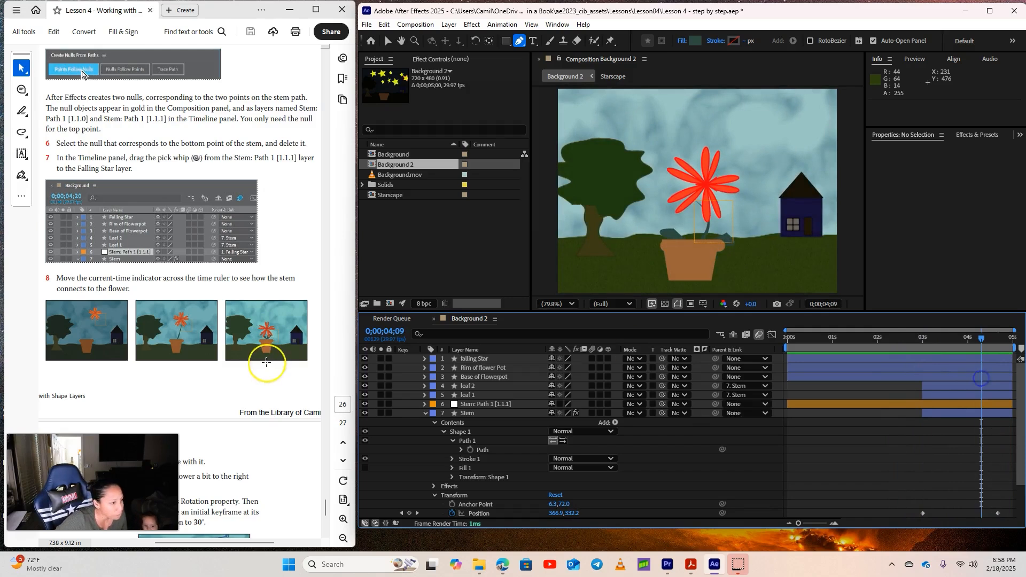
# Go to 0;00;04;28 and use the Selection tool to move the falling Star flower slightly right to position 371, 240
pyautogui.scroll(-1, 266, 362)
pyautogui.scroll(-4, 266, 362)
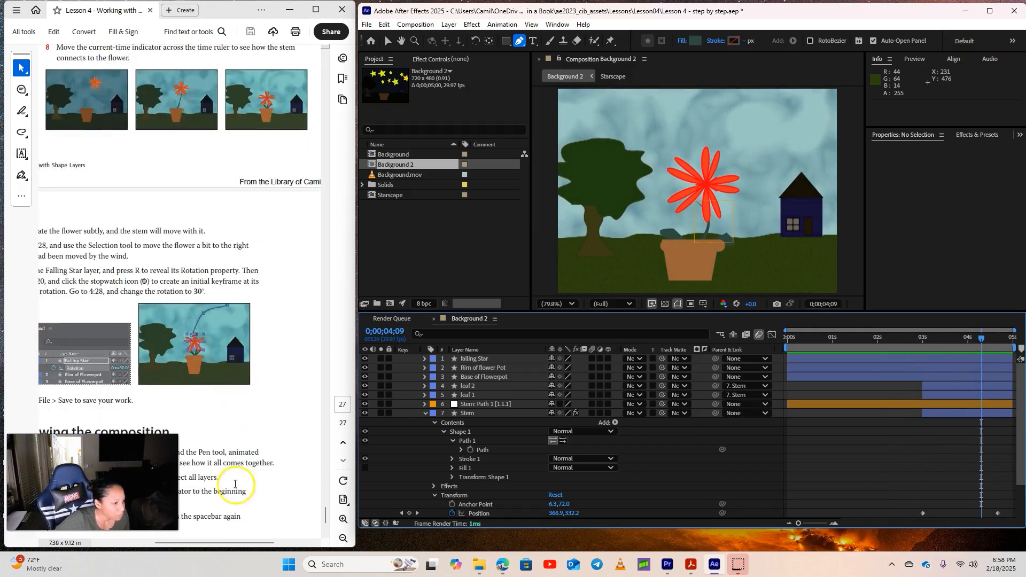
pyautogui.moveTo(234, 544); pyautogui.dragTo(217, 545)
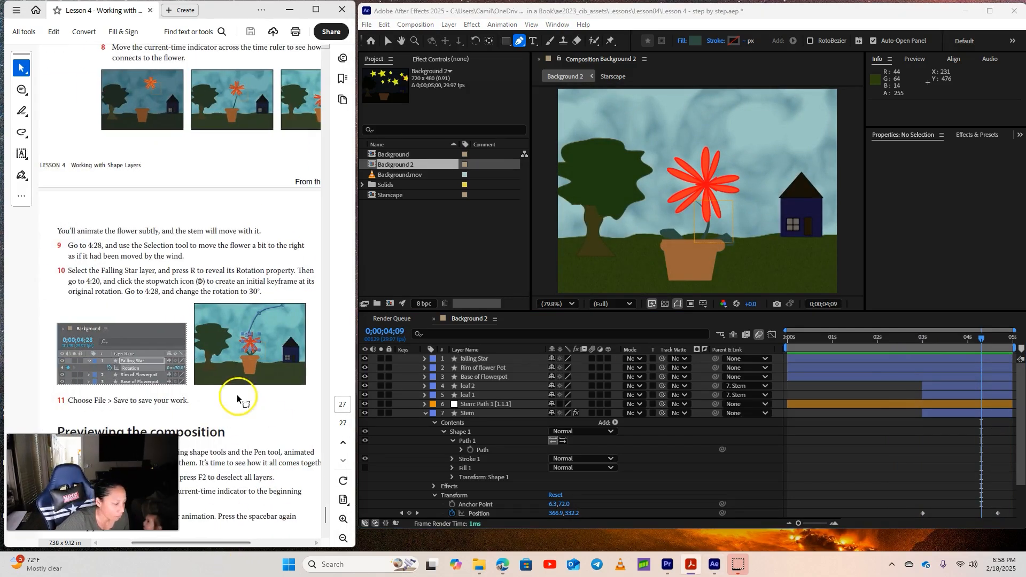
pyautogui.scroll(-1, 236, 395)
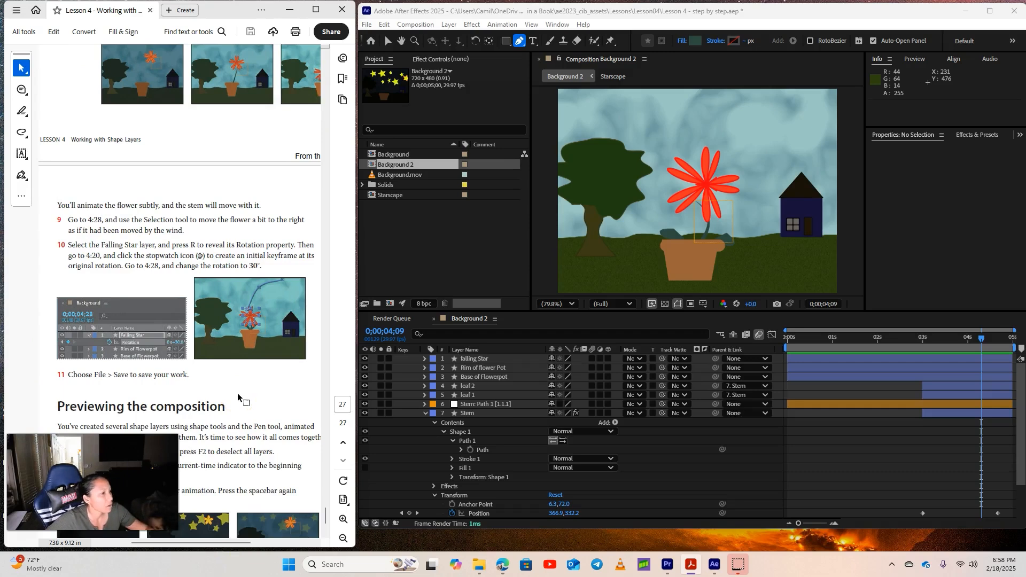
pyautogui.click(986, 337)
pyautogui.moveTo(986, 338); pyautogui.dragTo(1000, 339)
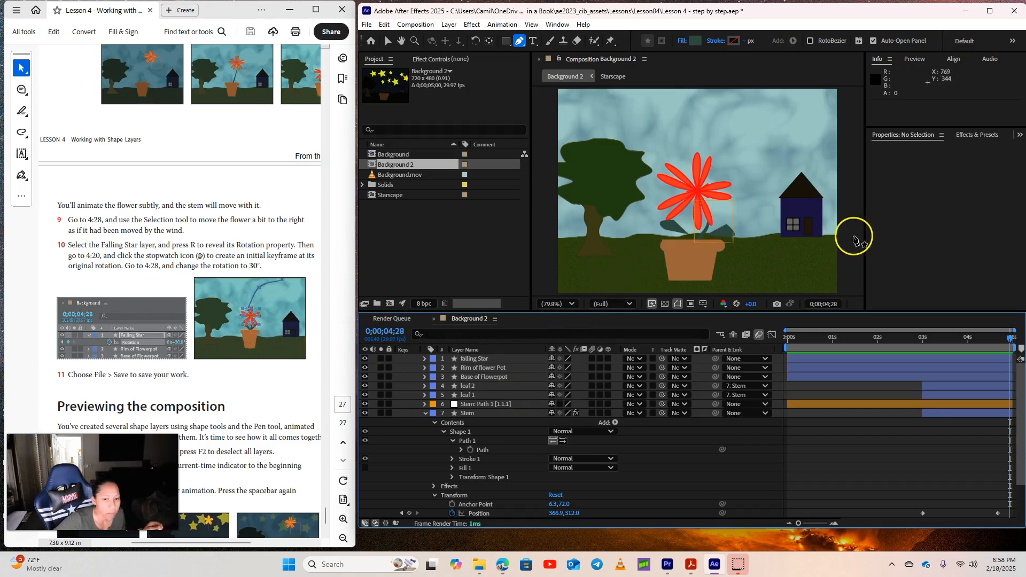
pyautogui.click(388, 39)
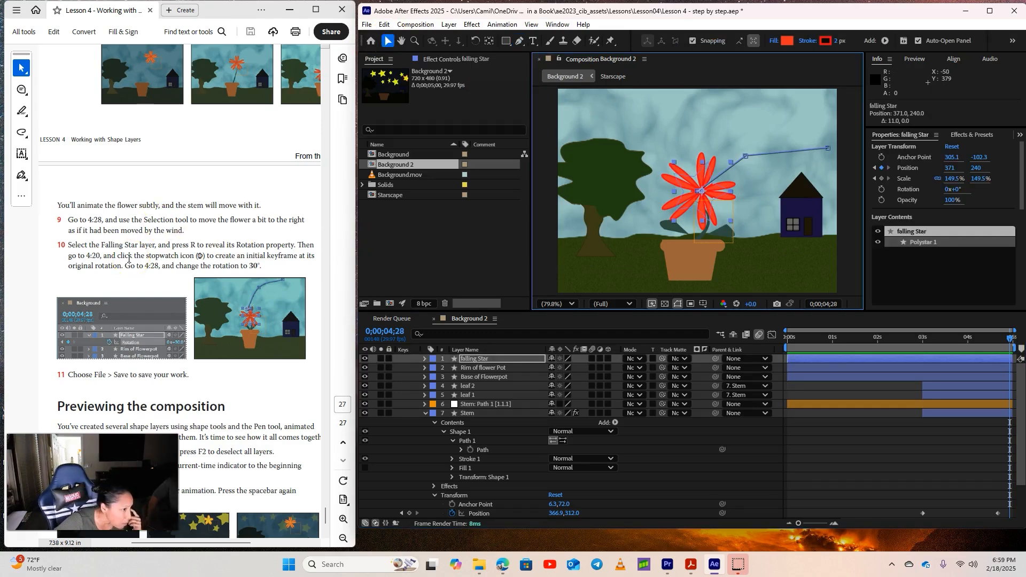
# Reveal the falling Star layer's Rotation property and create an initial Rotation keyframe at 0;00;04;20
pyautogui.click(487, 362)
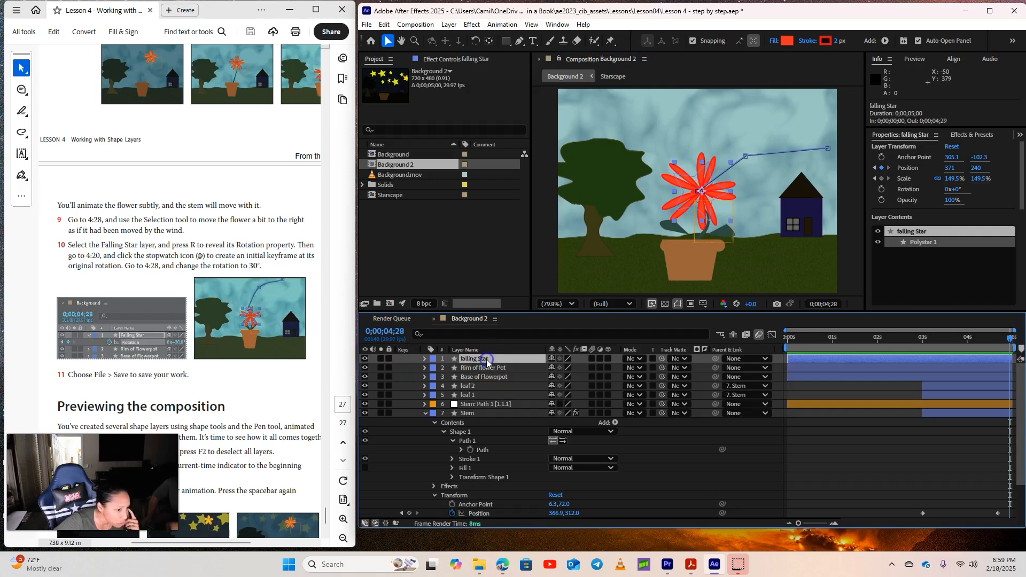
pyautogui.click(486, 361)
pyautogui.press('r')
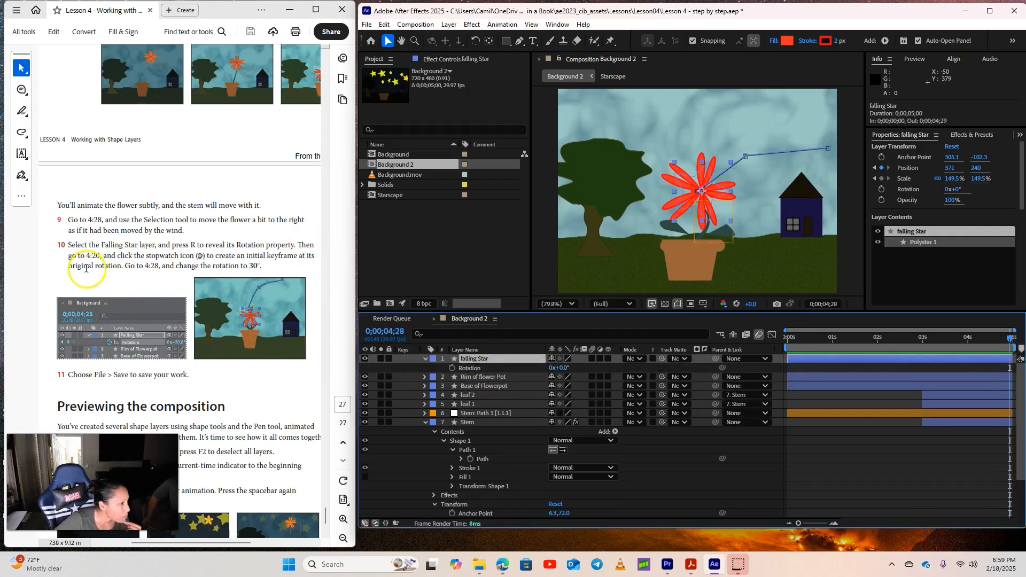
pyautogui.moveTo(1010, 338); pyautogui.dragTo(997, 340)
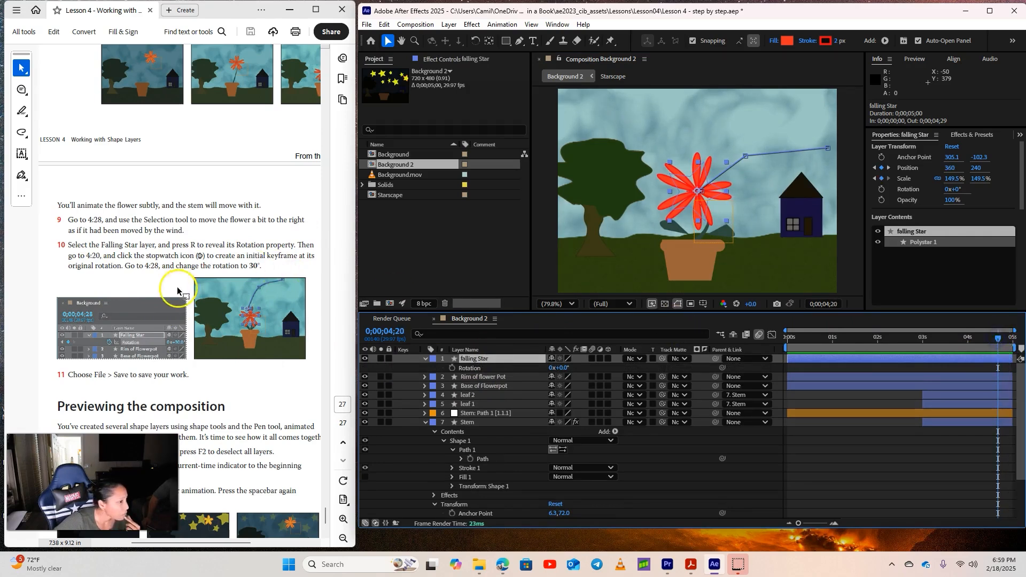
pyautogui.click(453, 368)
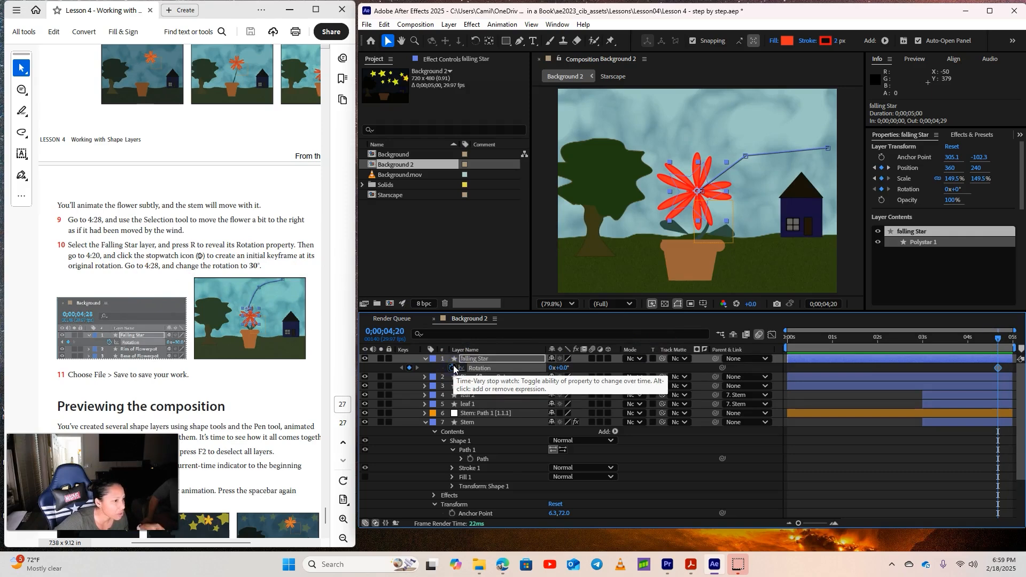
# Set the falling Star layer's Rotation to 30° at 0;00;04;28
pyautogui.click(1002, 338)
pyautogui.moveTo(1003, 338); pyautogui.dragTo(1010, 338)
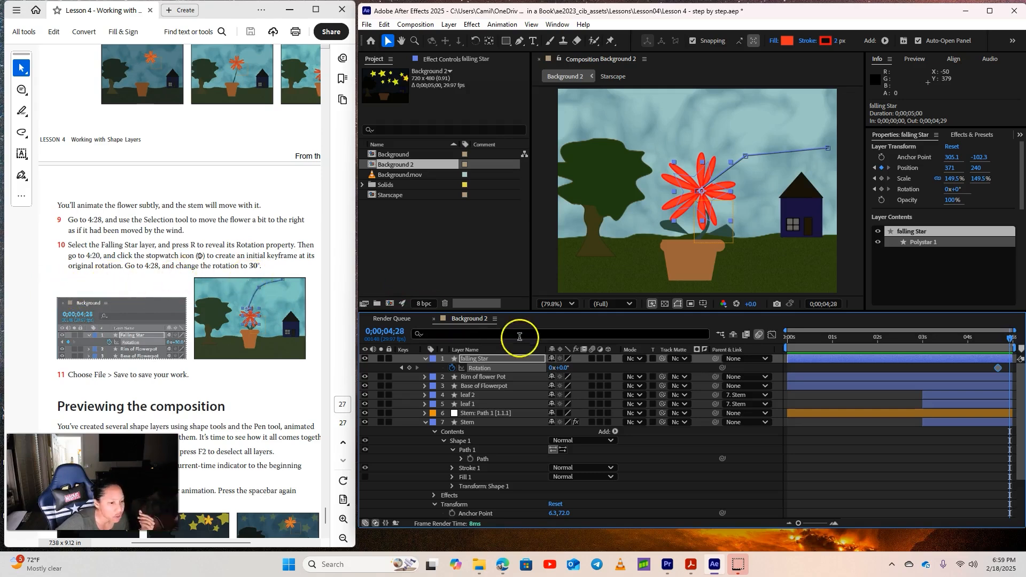
pyautogui.moveTo(559, 367); pyautogui.dragTo(579, 372)
# Read on to the lesson's "Previewing the composition" section and save the project
pyautogui.scroll(-3, 227, 360)
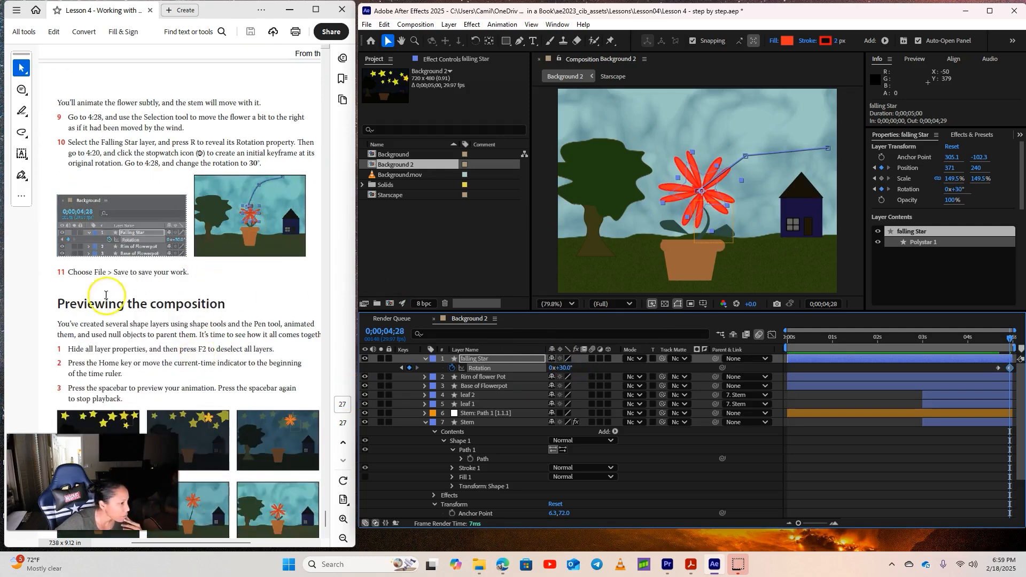
pyautogui.scroll(-1, 209, 359)
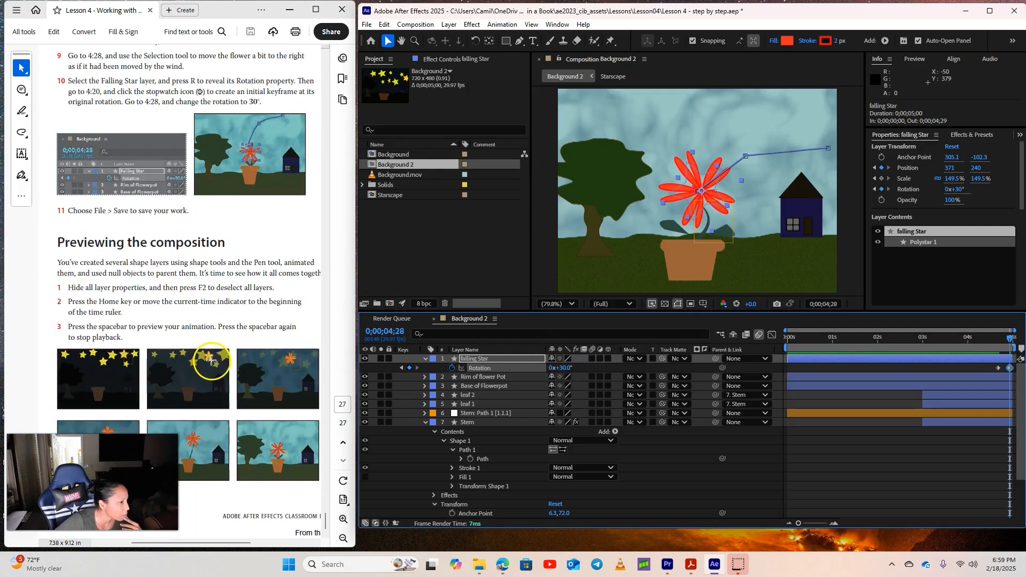
pyautogui.click(371, 26)
pyautogui.click(391, 123)
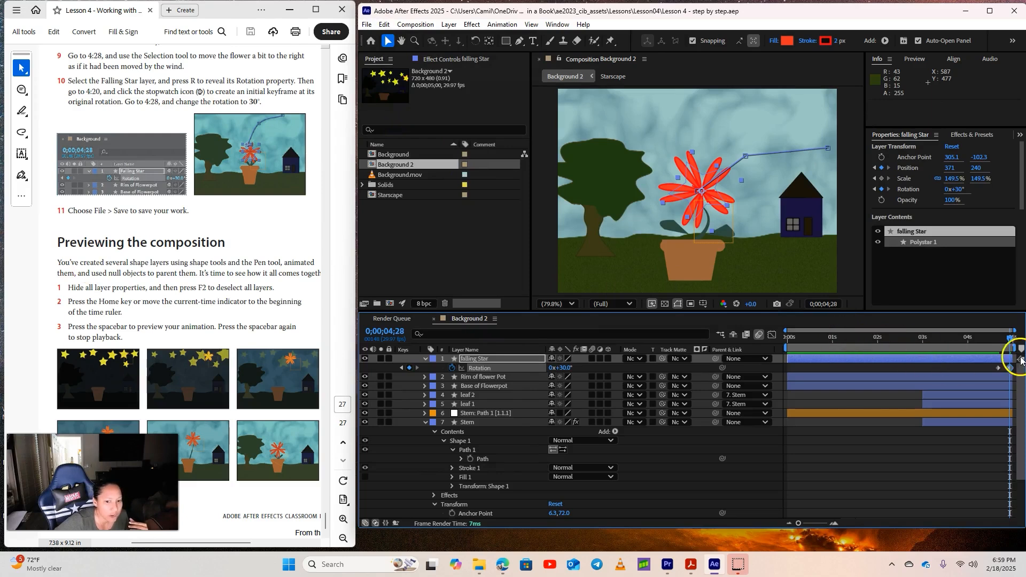
# Return the current time to 0;00;00;00 and preview the Background 2 animation from the beginning
pyautogui.moveTo(1011, 340); pyautogui.dragTo(788, 338)
pyautogui.press('space')
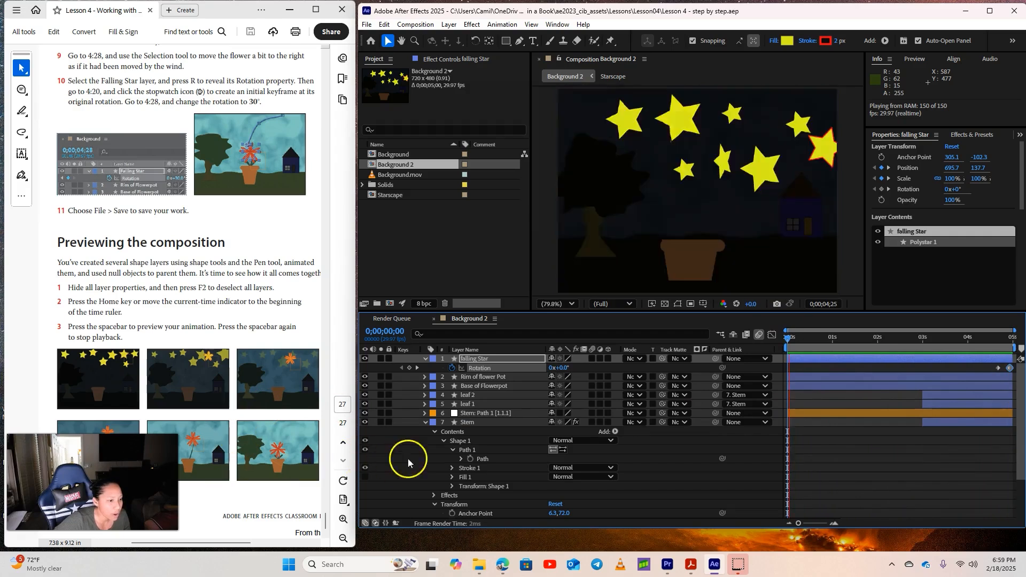
# Collapse the Stem layer's properties and replay the animation preview from 0;00;00;00
pyautogui.click(426, 422)
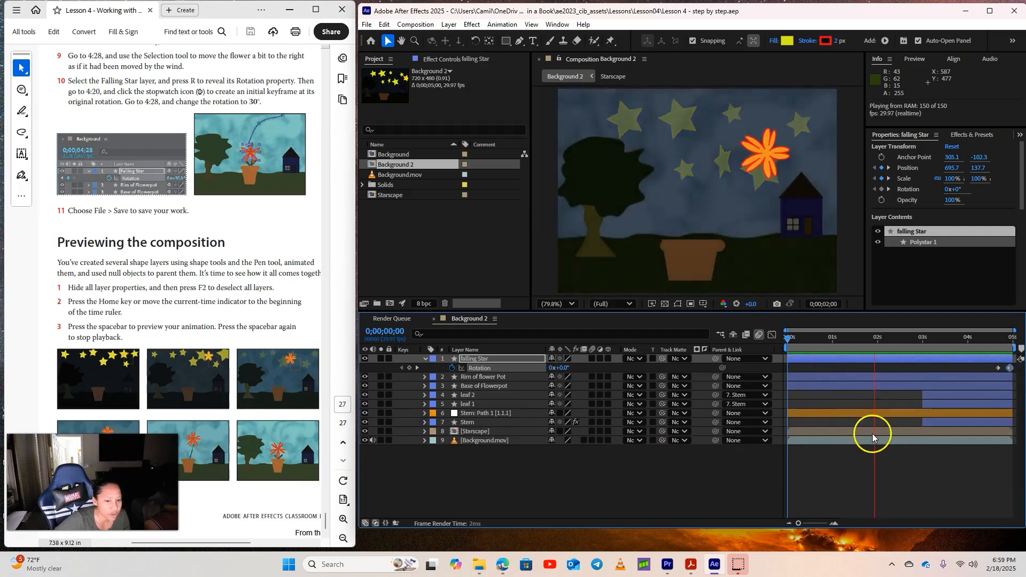
pyautogui.press('space')
pyautogui.moveTo(887, 338); pyautogui.dragTo(766, 340)
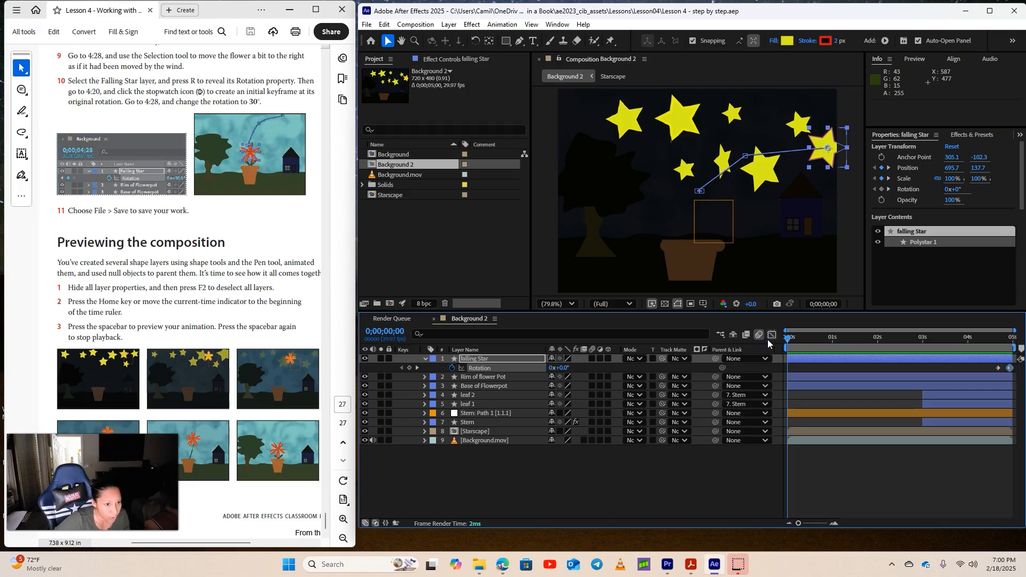
pyautogui.press('space')
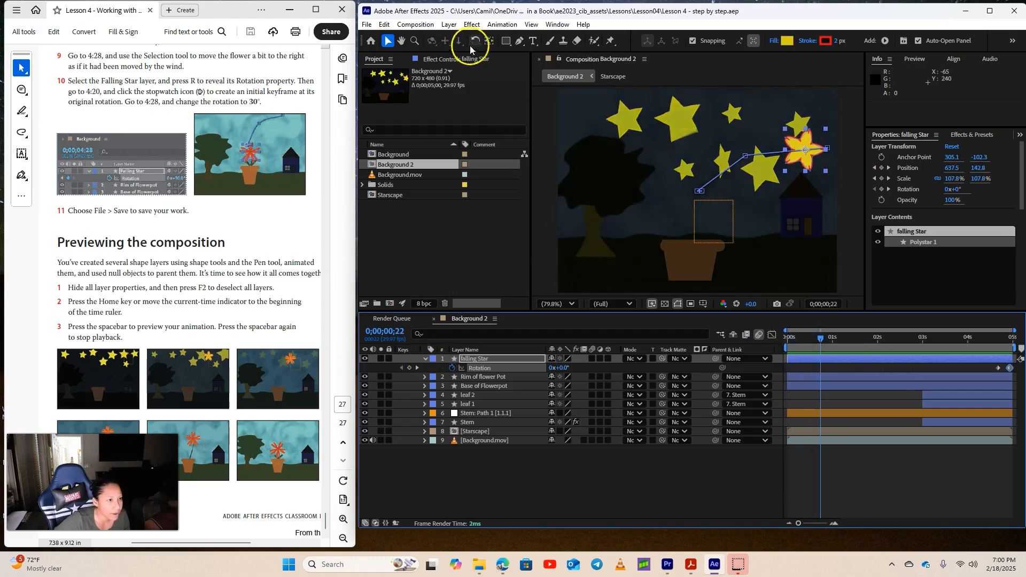
# Add a text layer with the creator's full name at the composition's lower-left corner and set its font size to 18 px
pyautogui.click(533, 41)
pyautogui.click(576, 273)
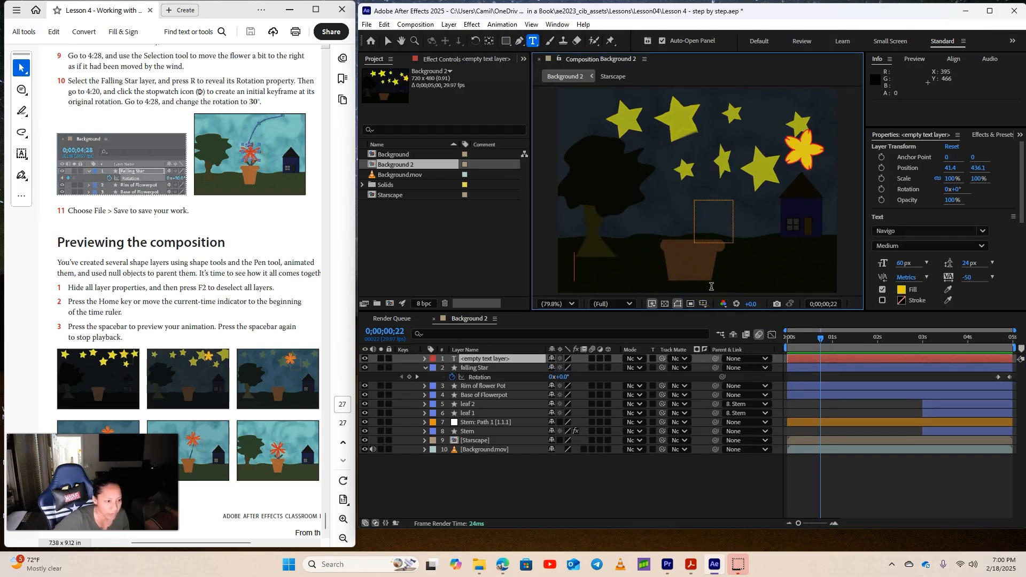
pyautogui.write('Camille SHim-marinos')
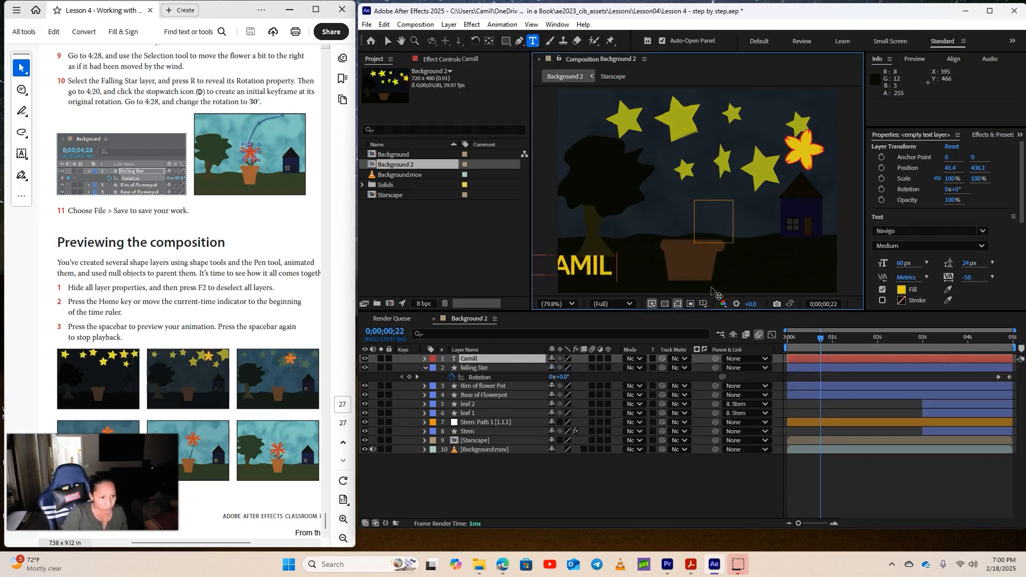
pyautogui.hotkey('ctrl', 'a')
pyautogui.moveTo(908, 255); pyautogui.dragTo(887, 255)
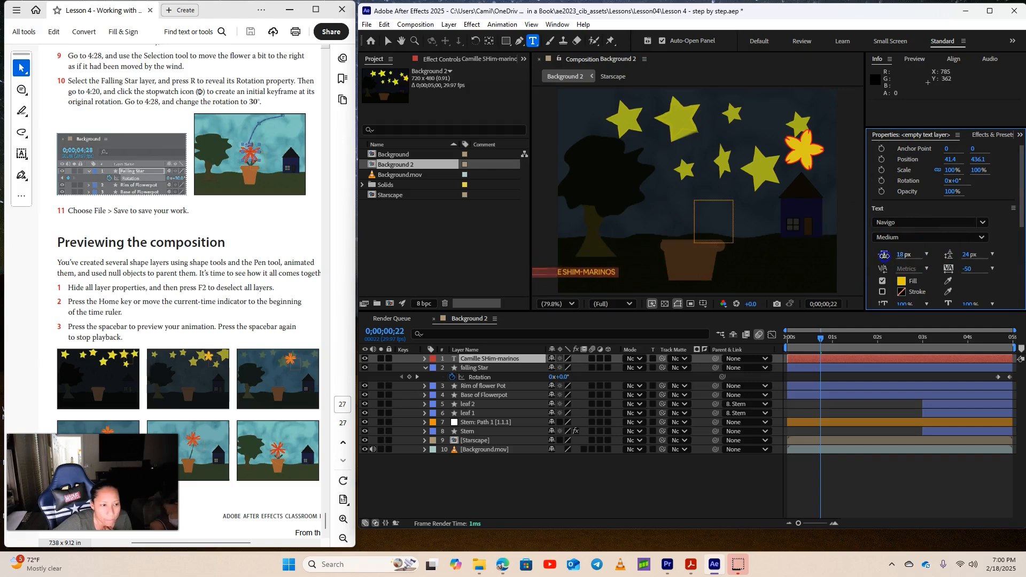
# Move the name text to the bottom centre of the composition, at about 345, 454, and deselect it
pyautogui.click(388, 40)
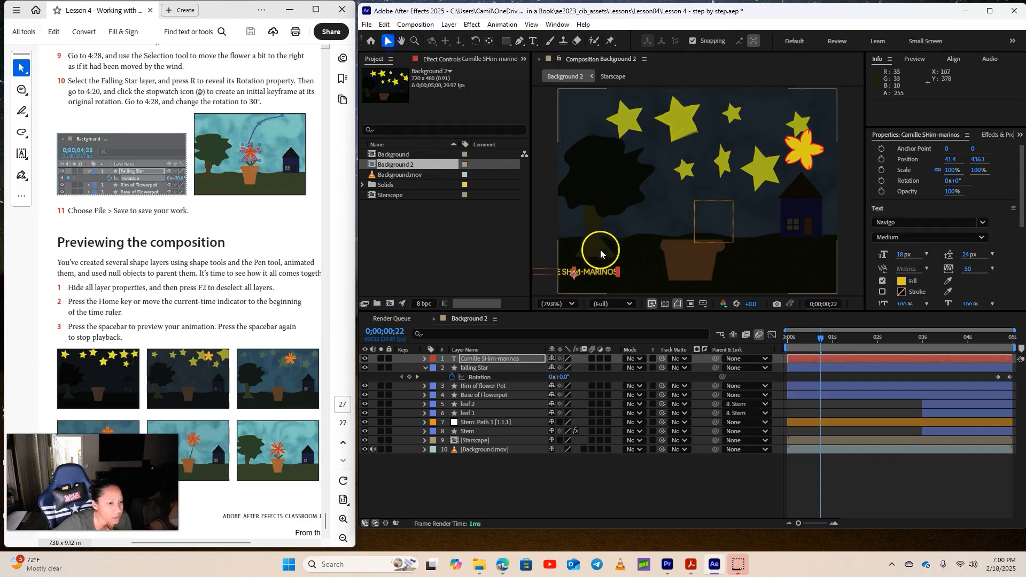
pyautogui.moveTo(589, 277); pyautogui.dragTo(711, 289)
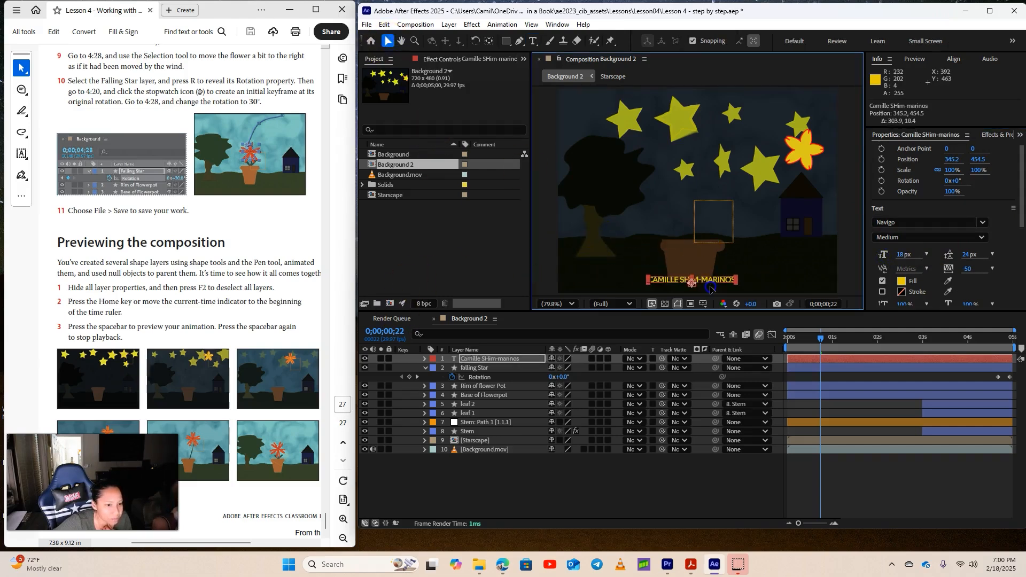
pyautogui.click(718, 488)
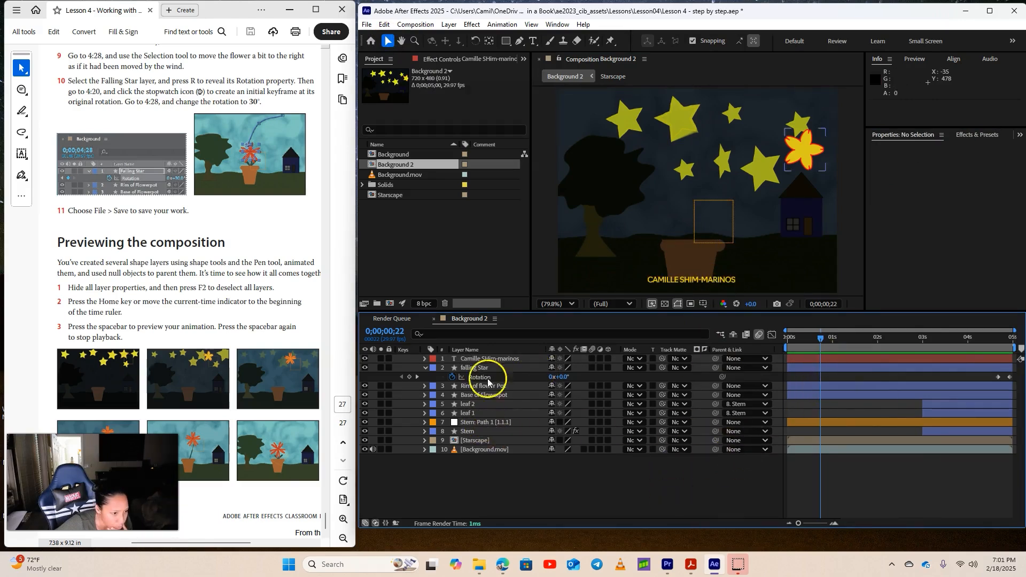
# Parent the name text layer to the Stem layer and scrub through the timeline, ending at 0;00;04;19
pyautogui.moveTo(715, 362); pyautogui.dragTo(737, 431)
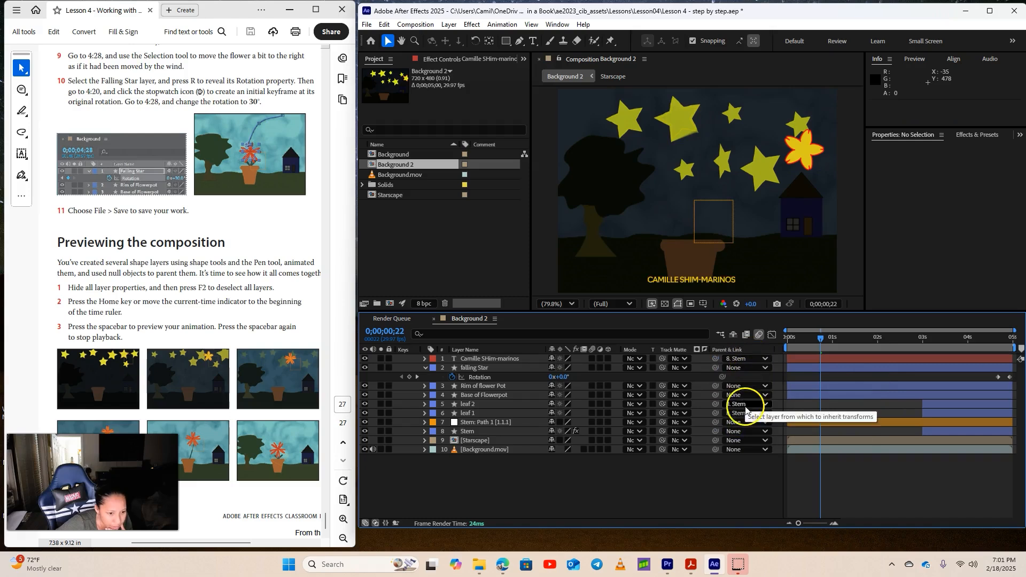
pyautogui.moveTo(820, 338); pyautogui.dragTo(1023, 376)
pyautogui.moveTo(820, 371); pyautogui.dragTo(996, 370)
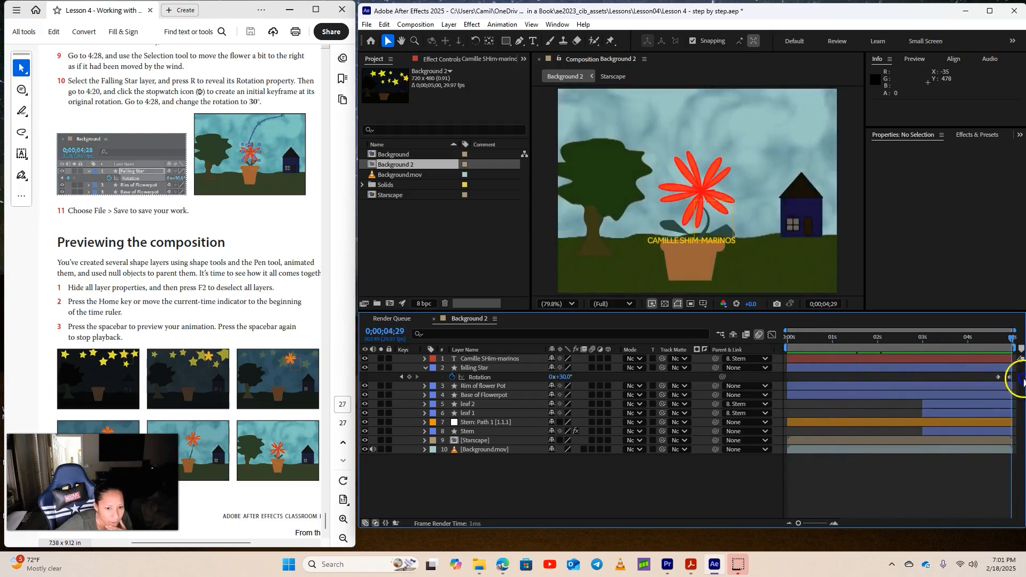
# Add the Background 2 composition to the Render Queue for export
pyautogui.click(367, 24)
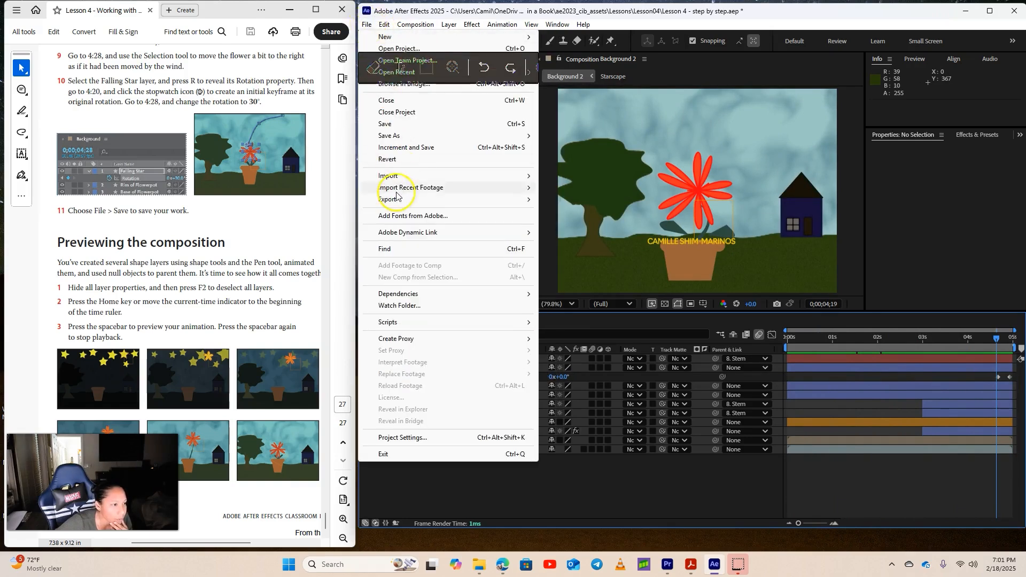
pyautogui.moveTo(409, 200)
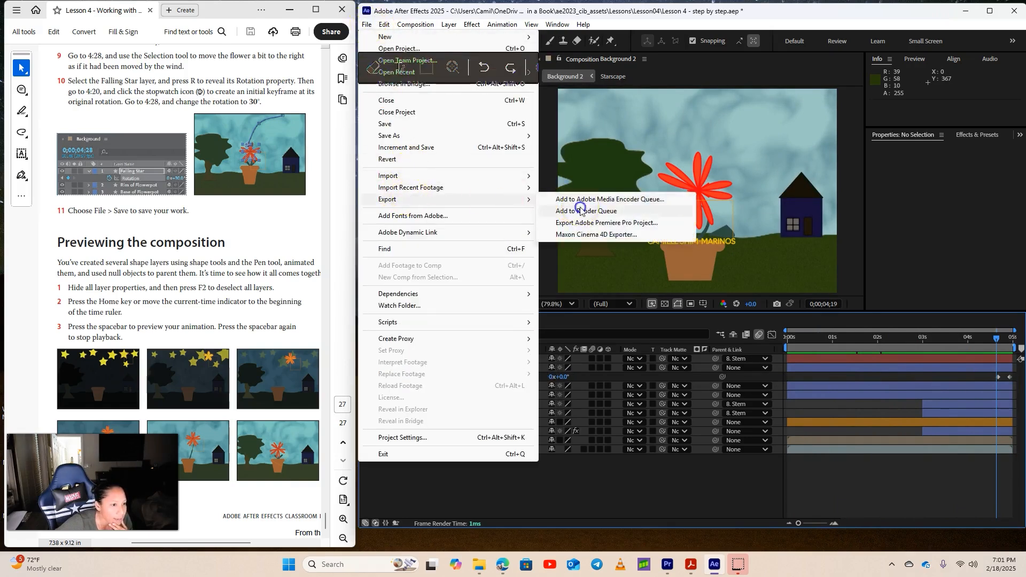
pyautogui.click(685, 258)
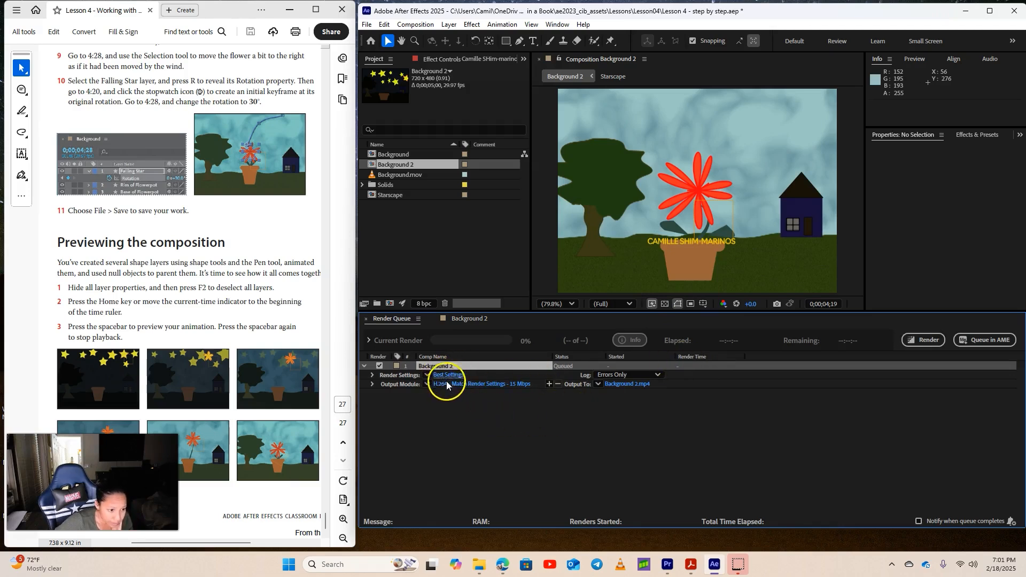
# Name the output movie "Star to flower DONE" as H.264 in the Lesson02 folder and render it
pyautogui.click(624, 384)
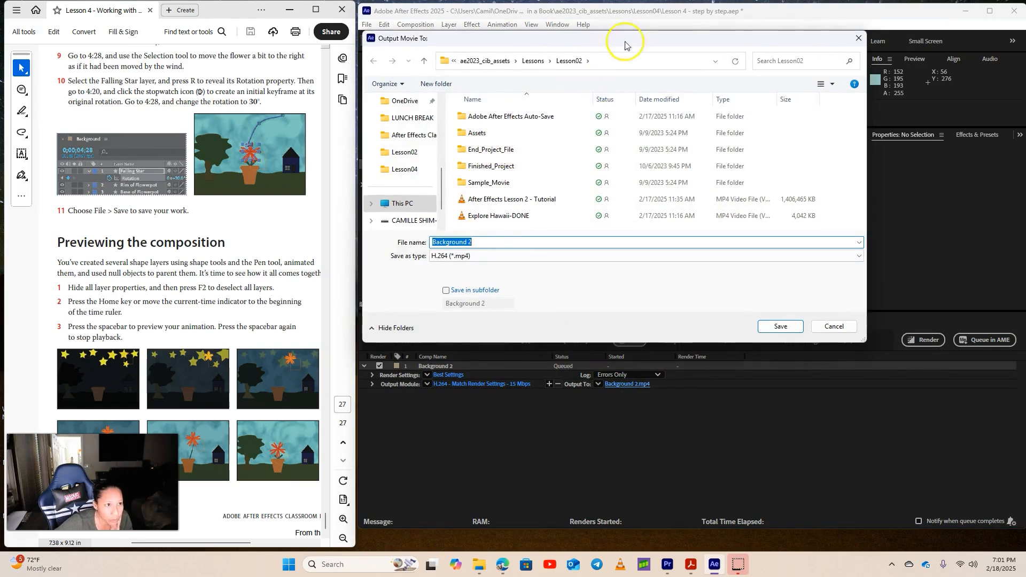
pyautogui.moveTo(626, 44); pyautogui.dragTo(710, 102)
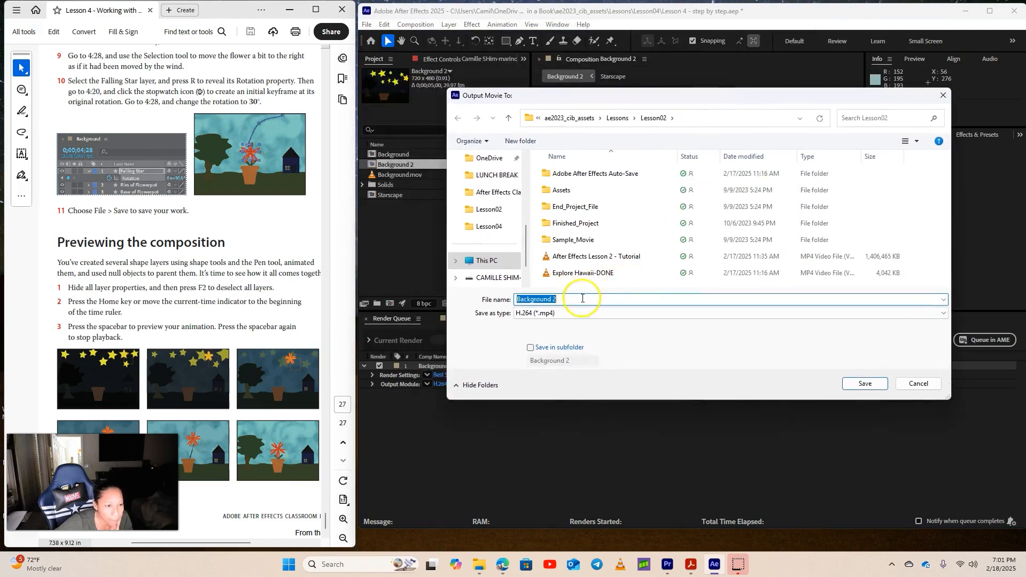
pyautogui.write('Star to flower DONE')
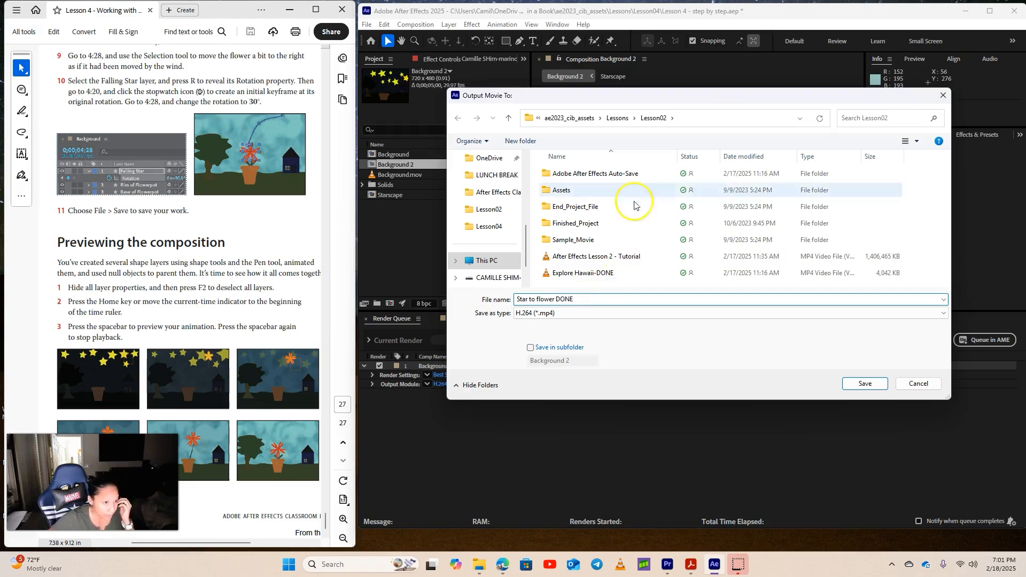
pyautogui.click(870, 388)
pyautogui.click(922, 341)
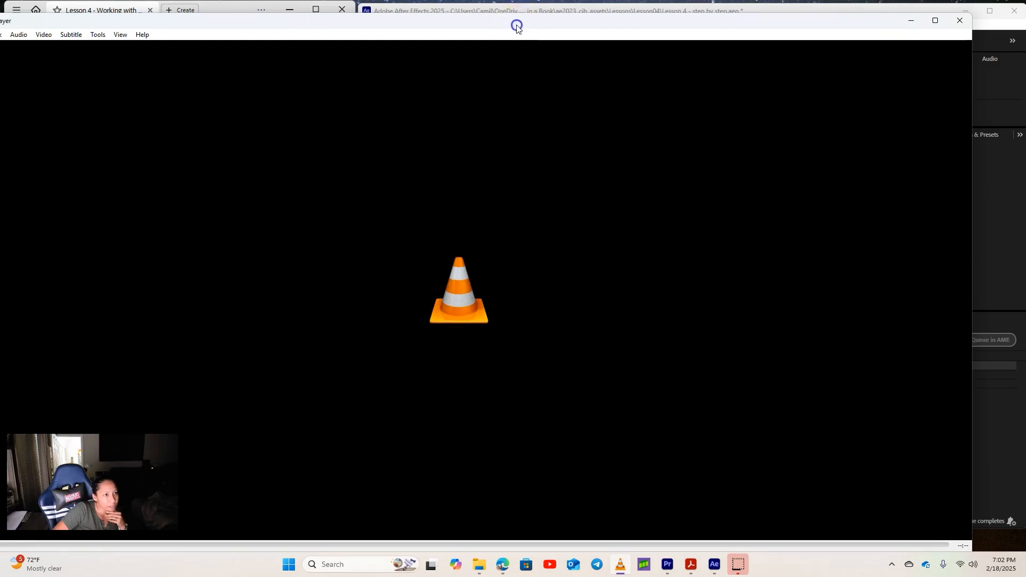
# Switch to VLC media player and play the rendered Star to flower DONE.mp4
pyautogui.moveTo(516, 27); pyautogui.dragTo(571, 23)
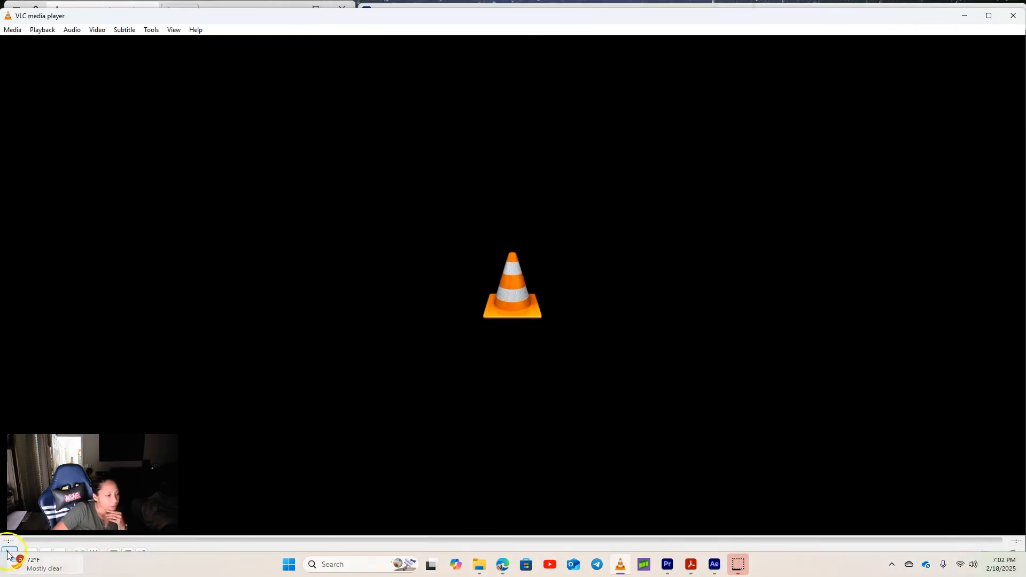
pyautogui.click(8, 553)
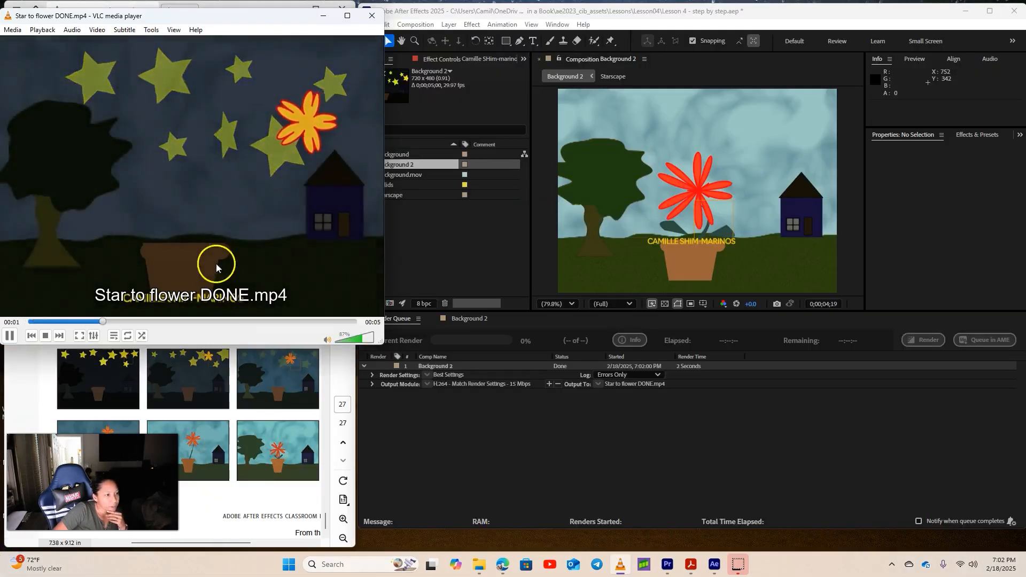